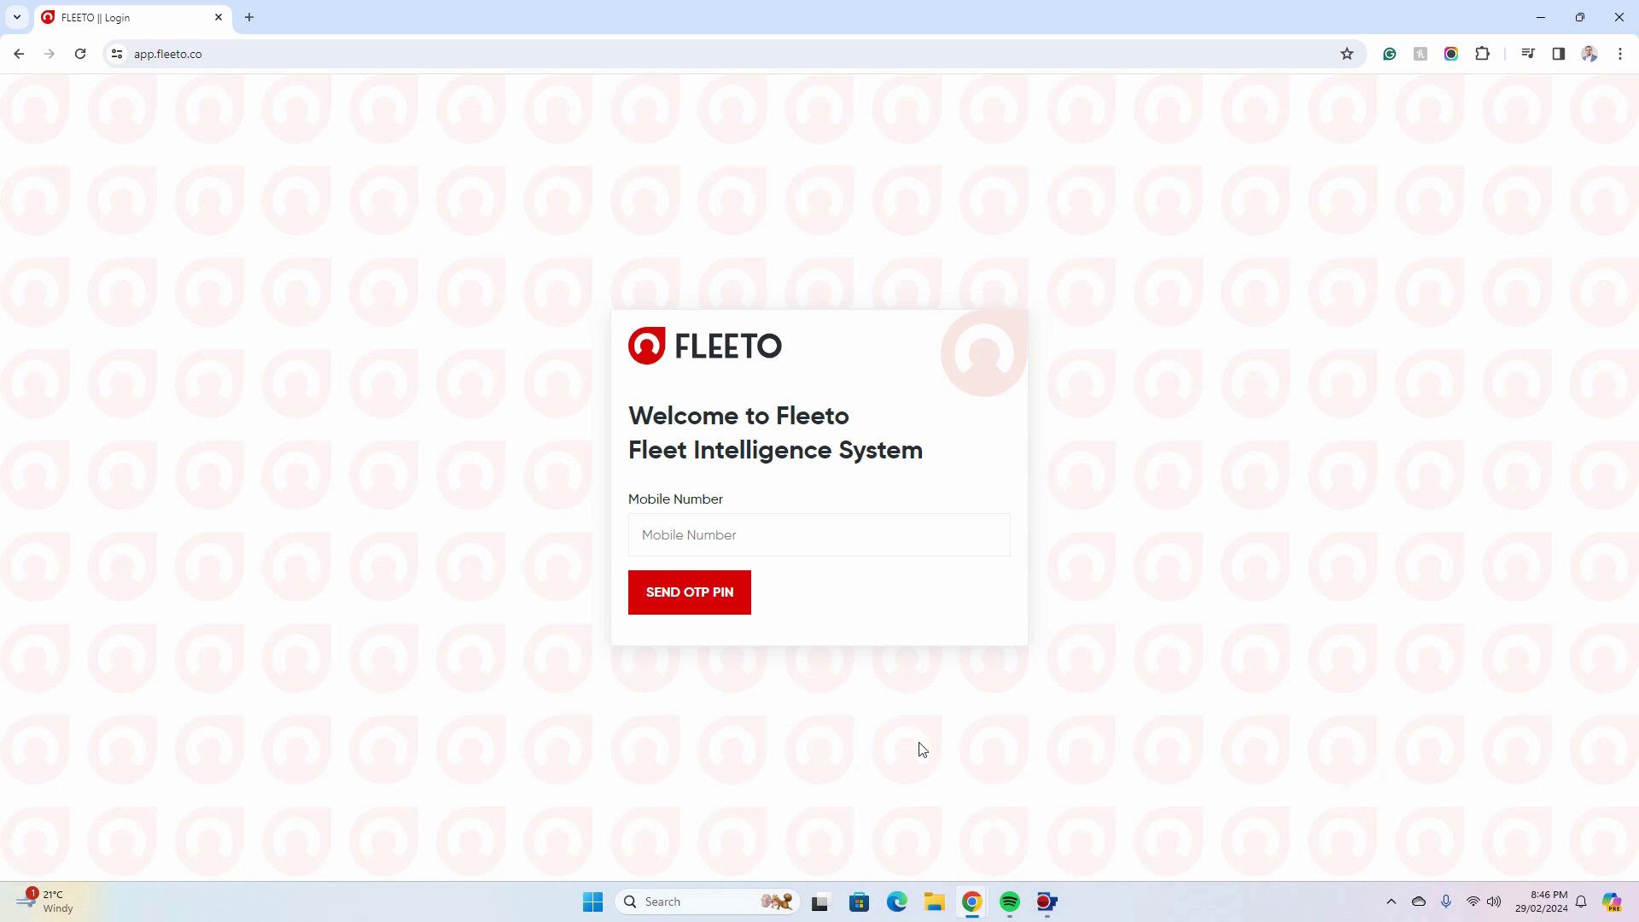
- Log in by entering the mobile number and requesting the OTP PIN, and open the details of the Royex company
{"action": "left_click", "coordinate": [797, 536]}
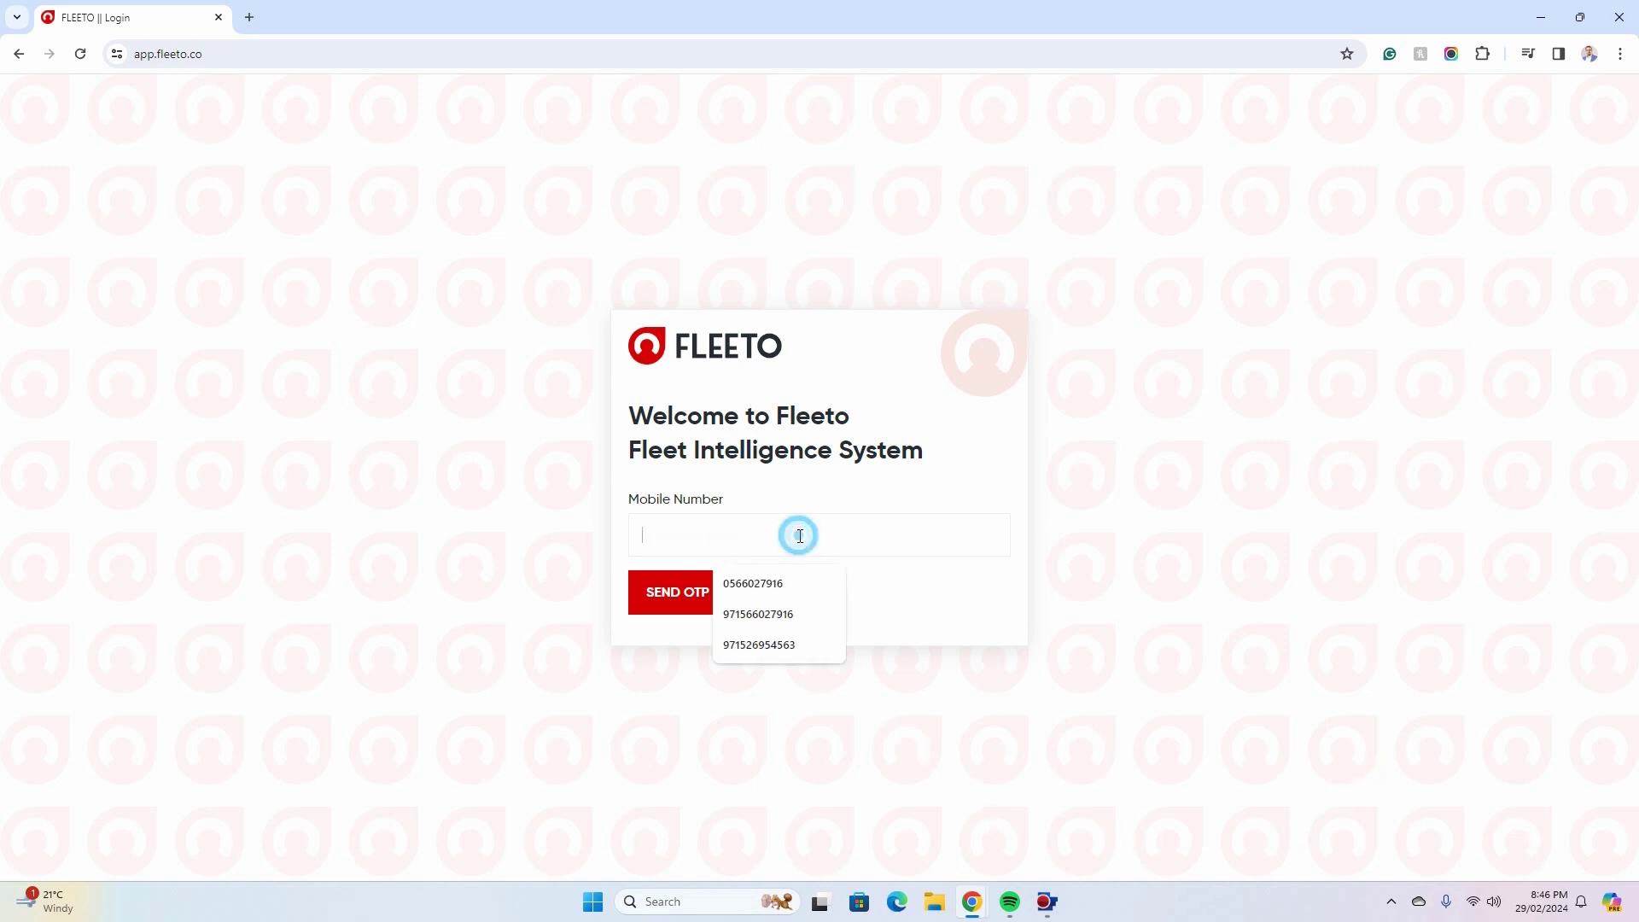
{"action": "left_click", "coordinate": [790, 607]}
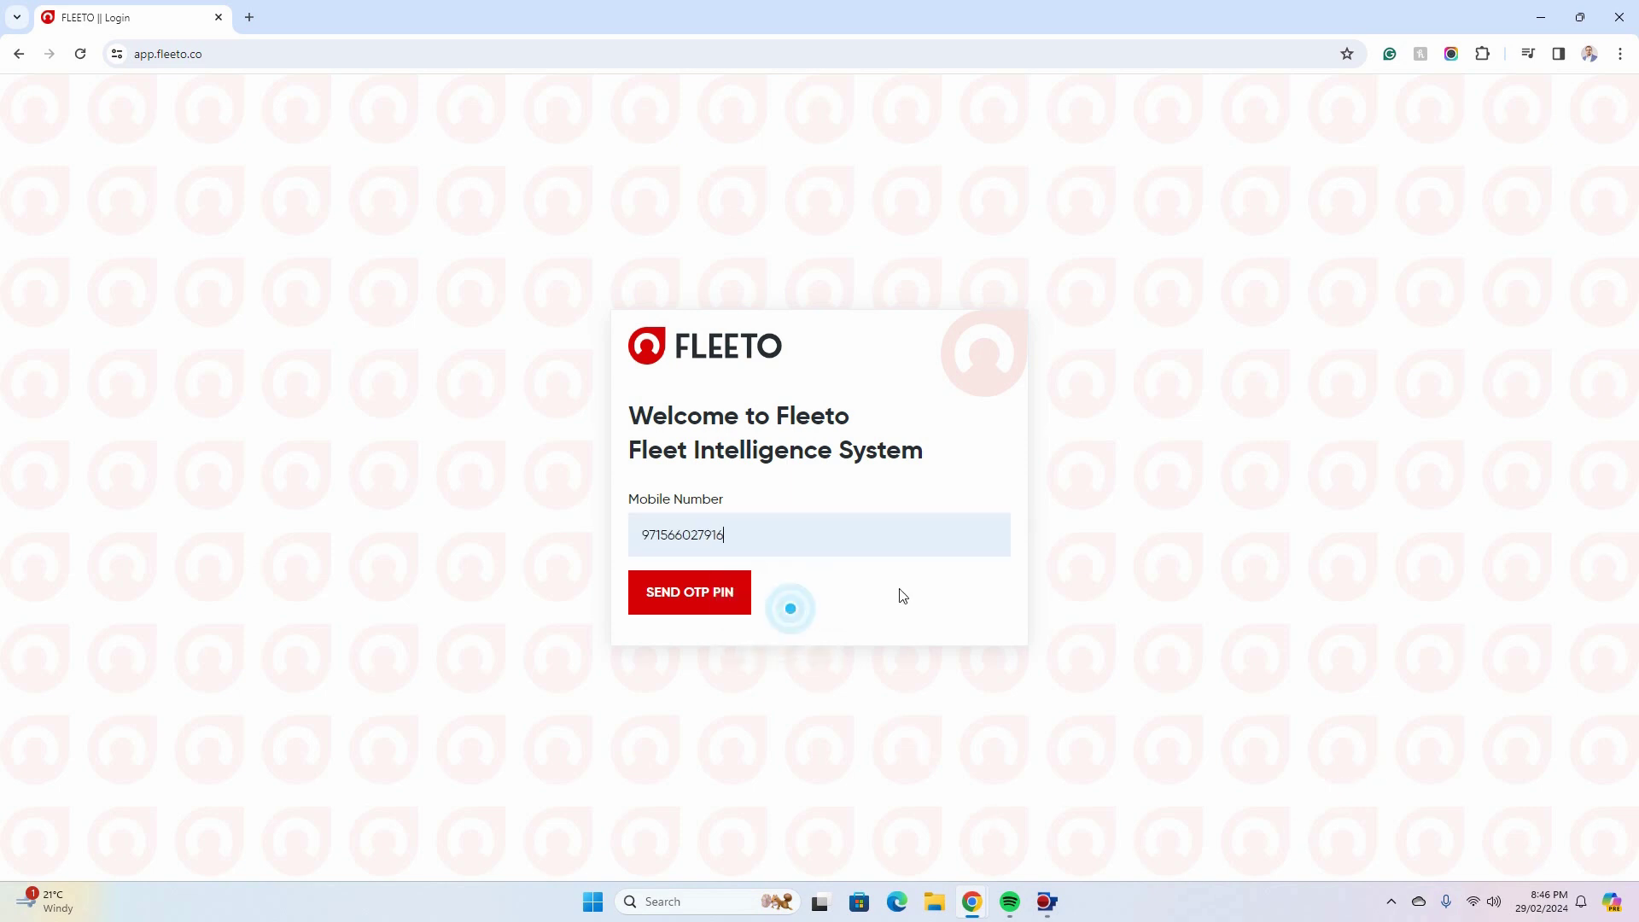
{"action": "left_click", "coordinate": [707, 596]}
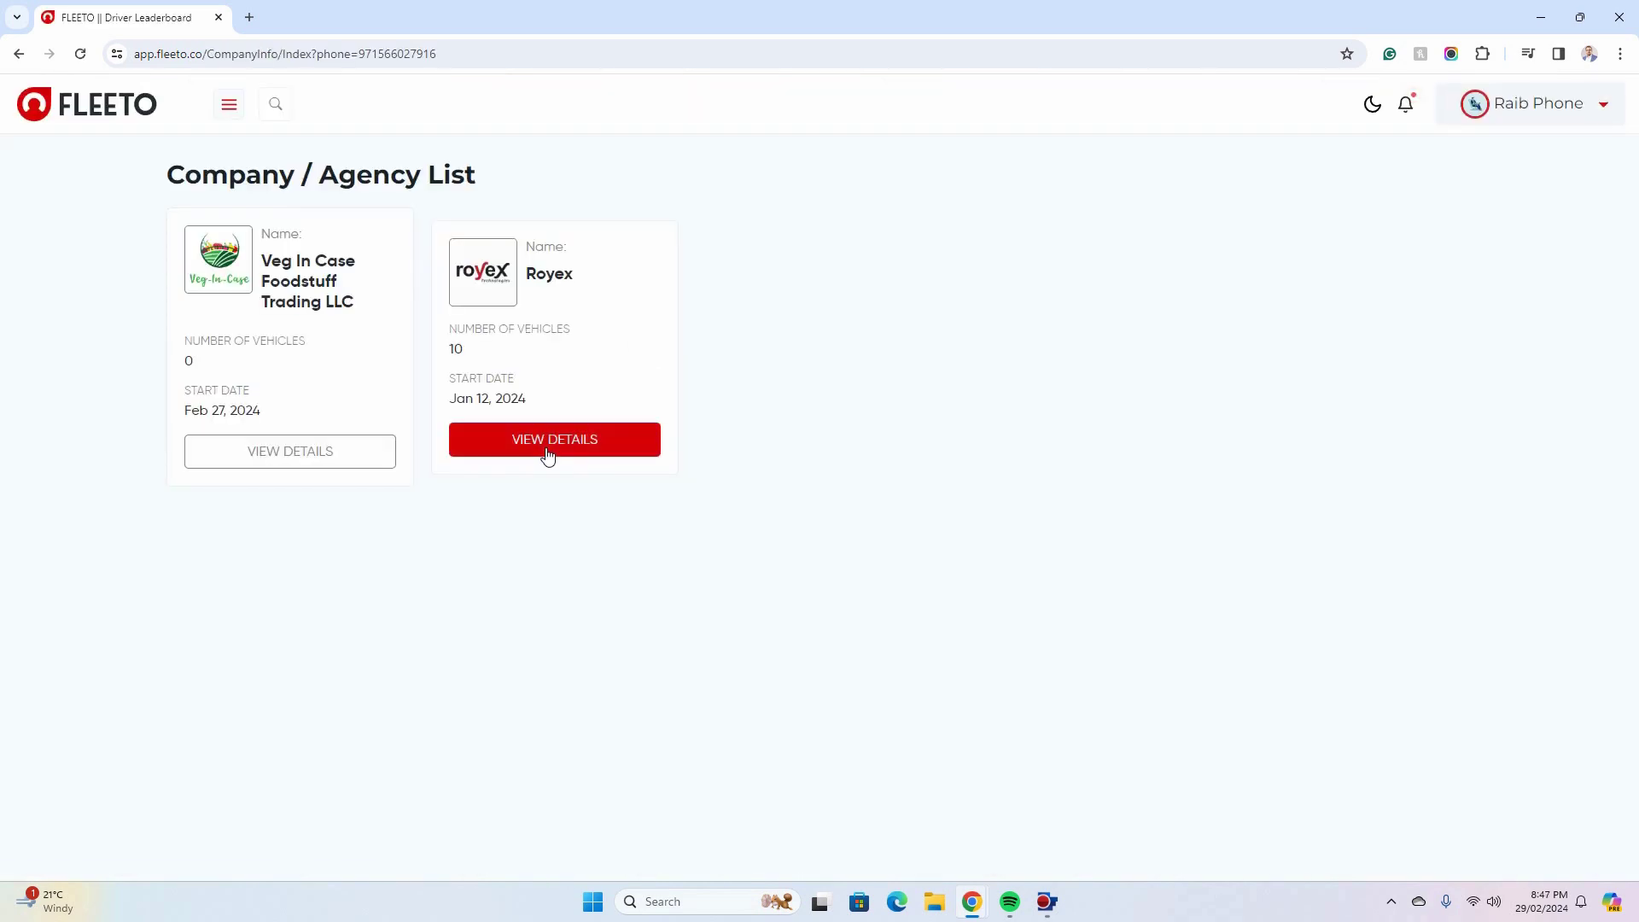
{"action": "left_click", "coordinate": [549, 446]}
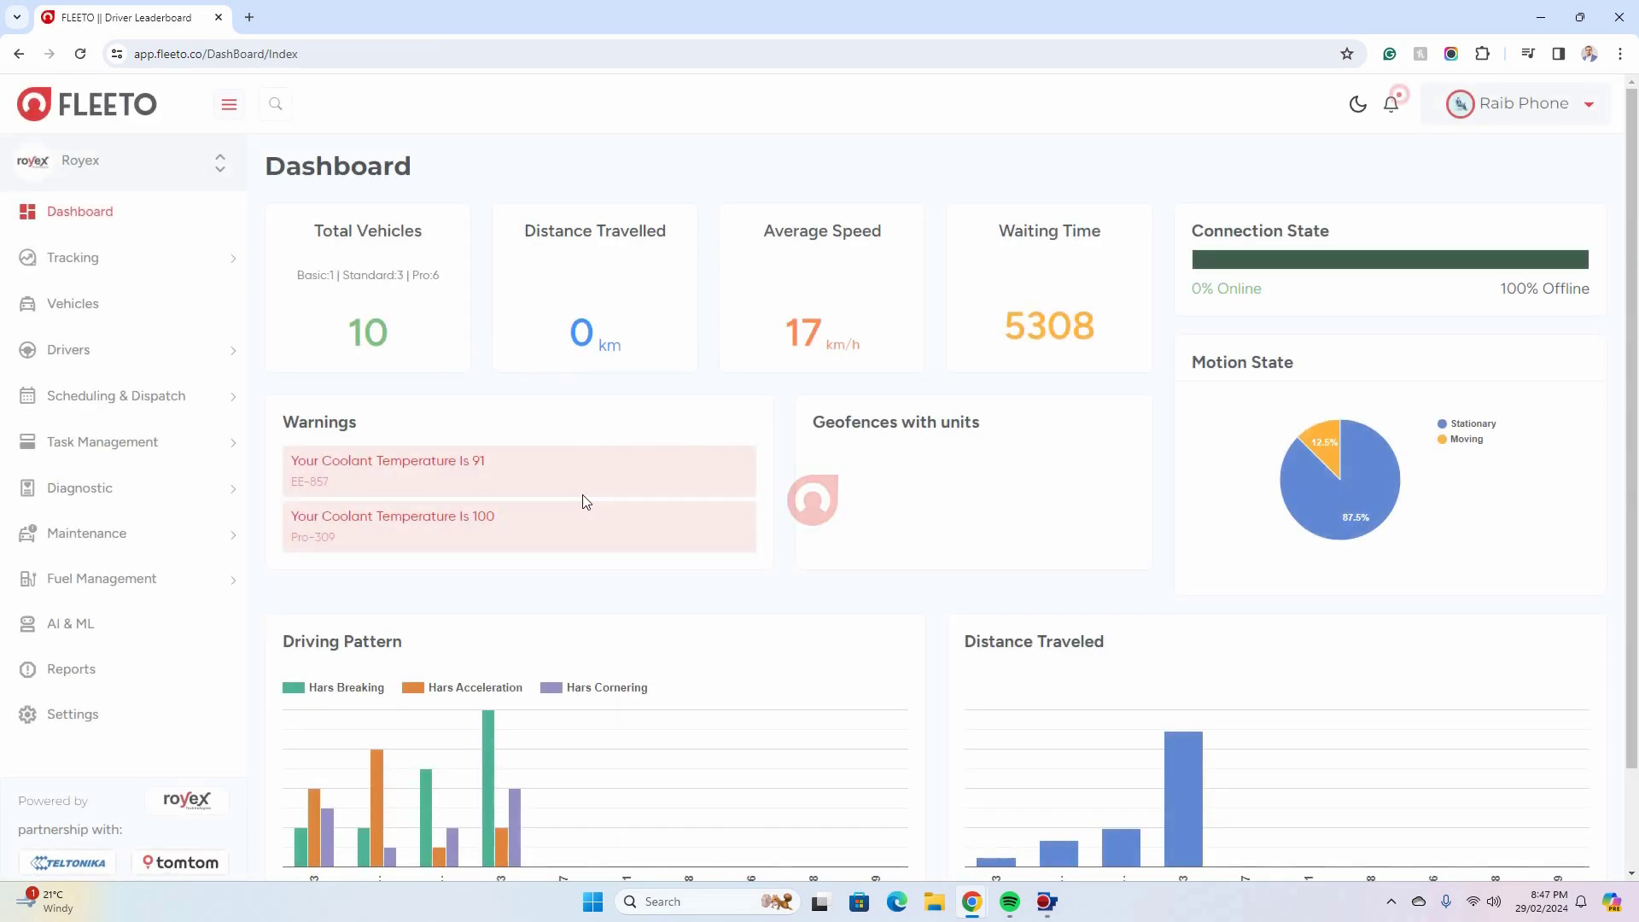
- Check the available companies in the company switcher and examine the dashboard's Driving Pattern and Distance Traveled charts
{"action": "left_click", "coordinate": [187, 166]}
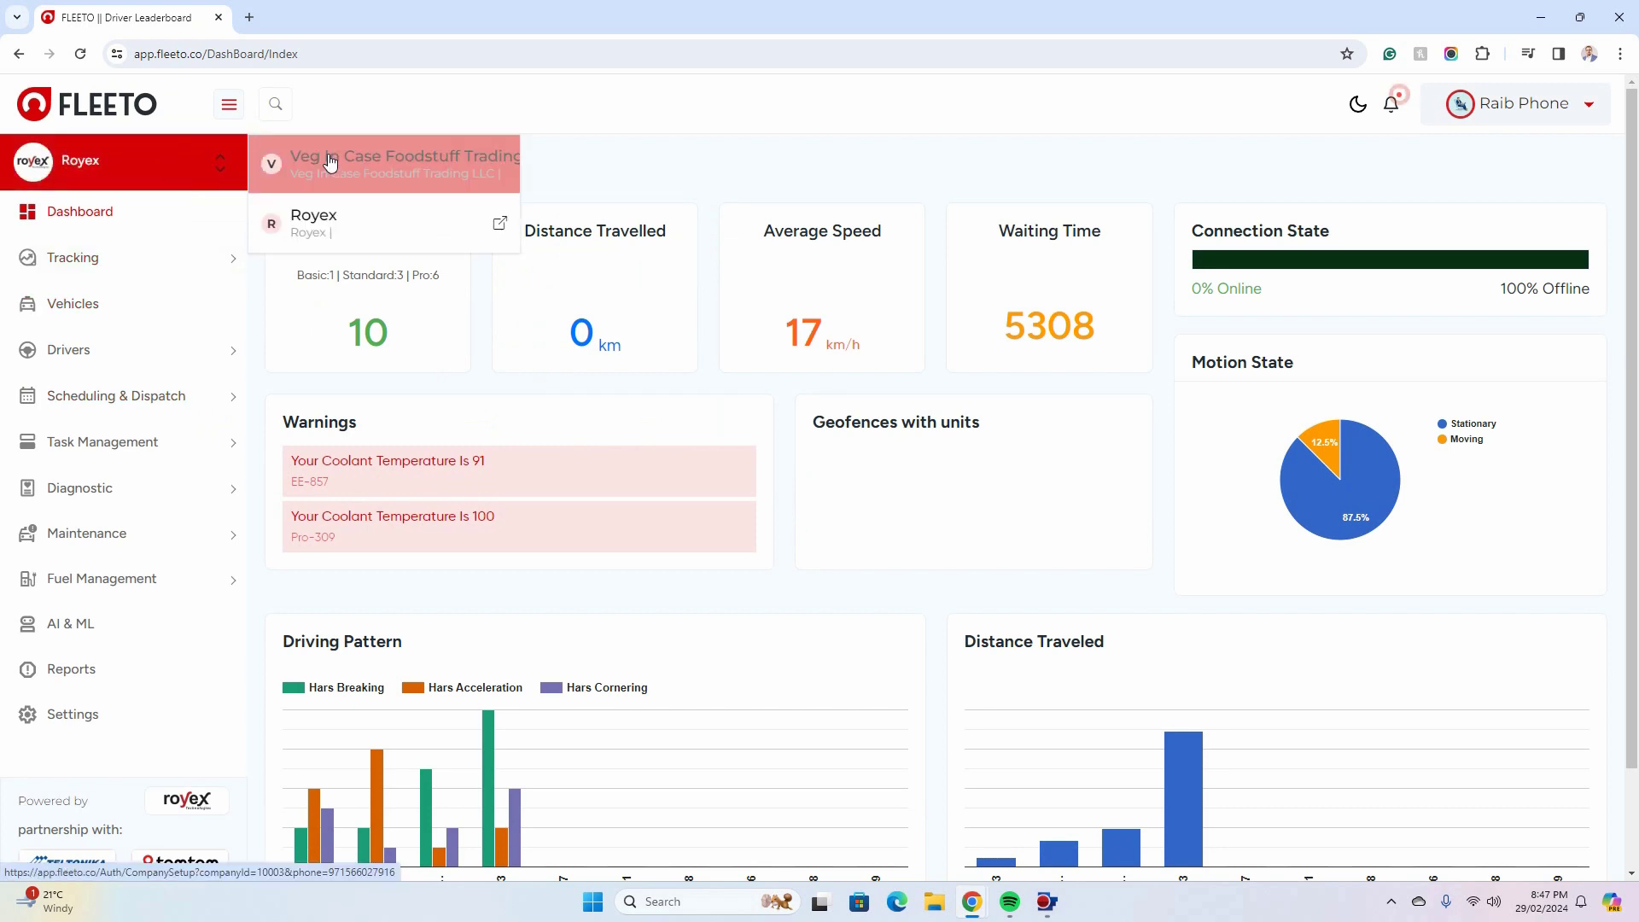
{"action": "left_click", "coordinate": [566, 172]}
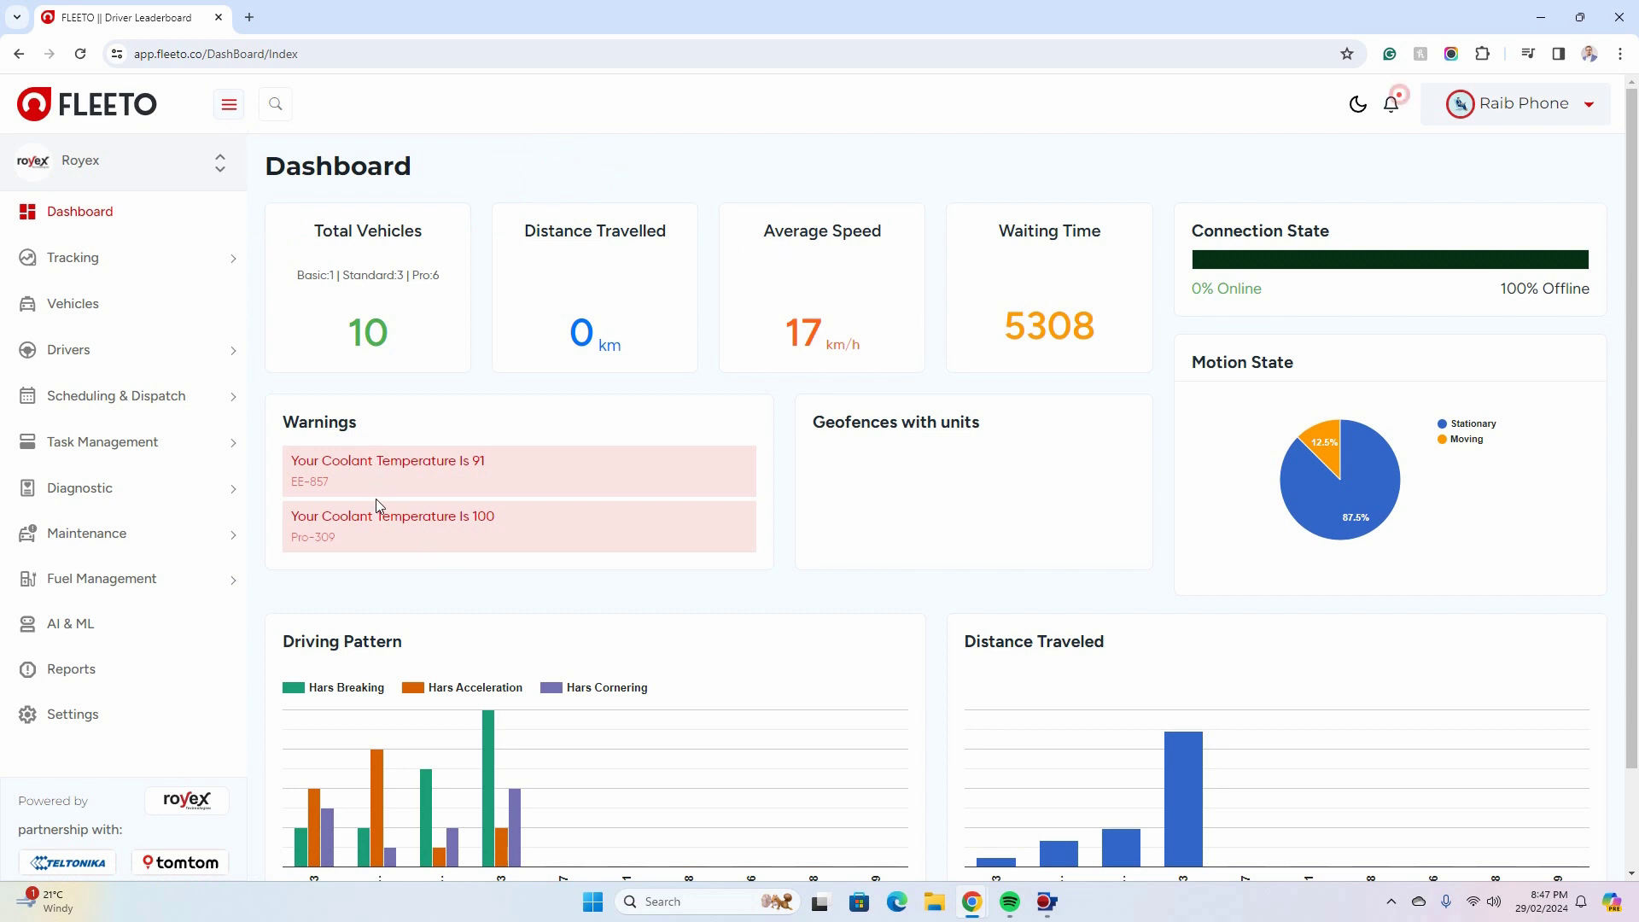
{"action": "scroll", "coordinate": [479, 575], "scroll_direction": "down", "scroll_amount": 1}
{"action": "mouse_move", "coordinate": [489, 725]}
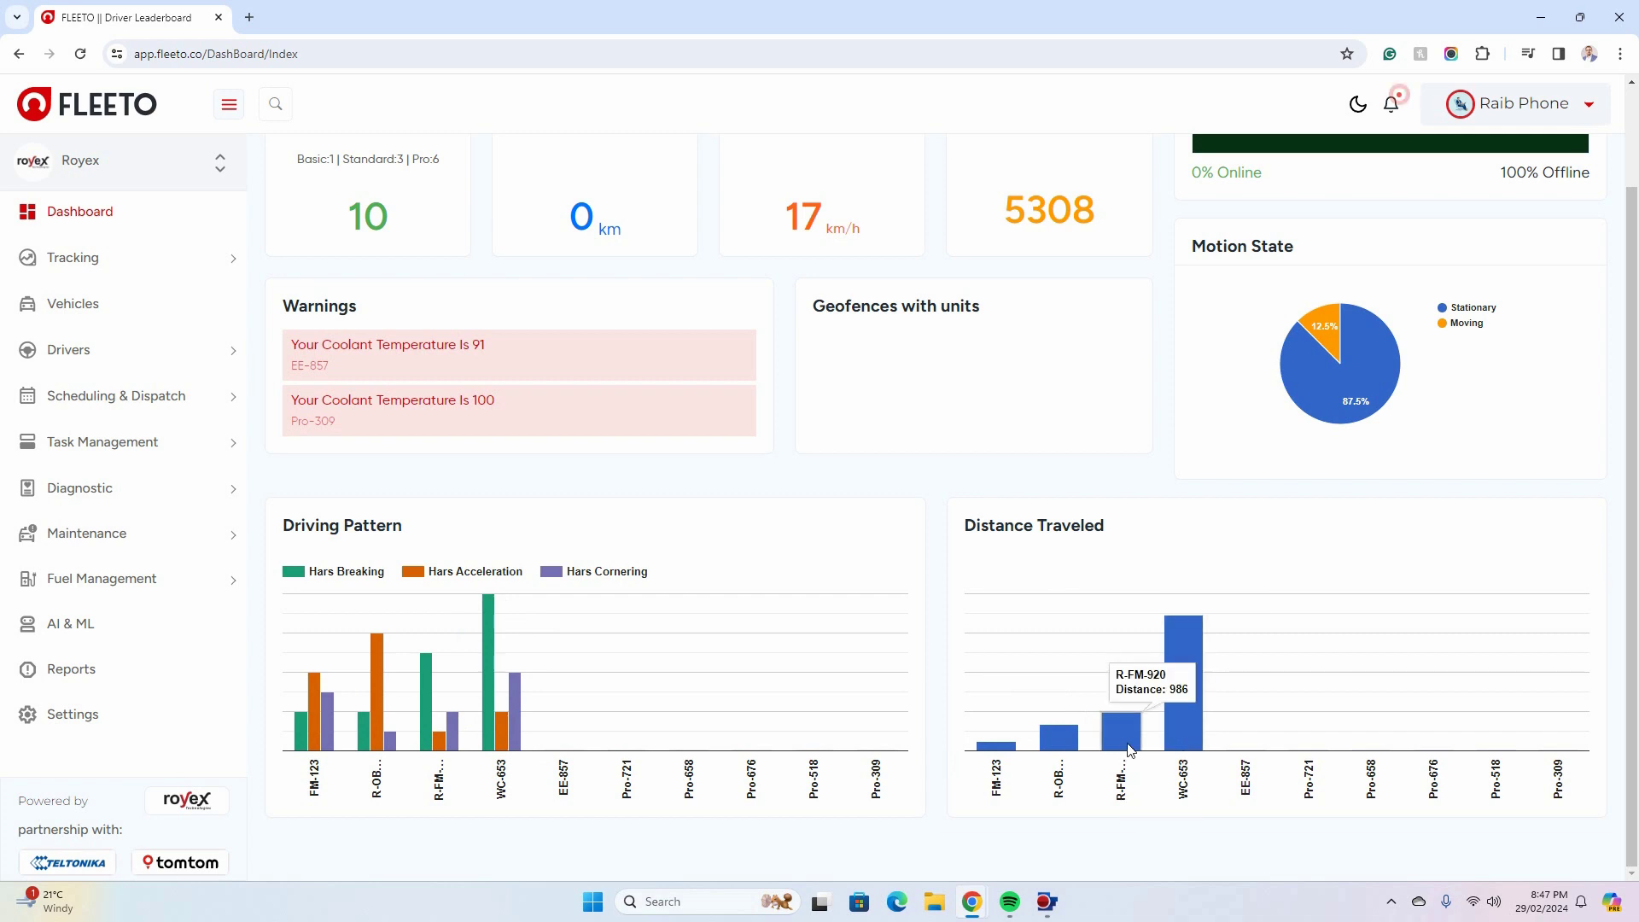
{"action": "mouse_move", "coordinate": [1177, 632]}
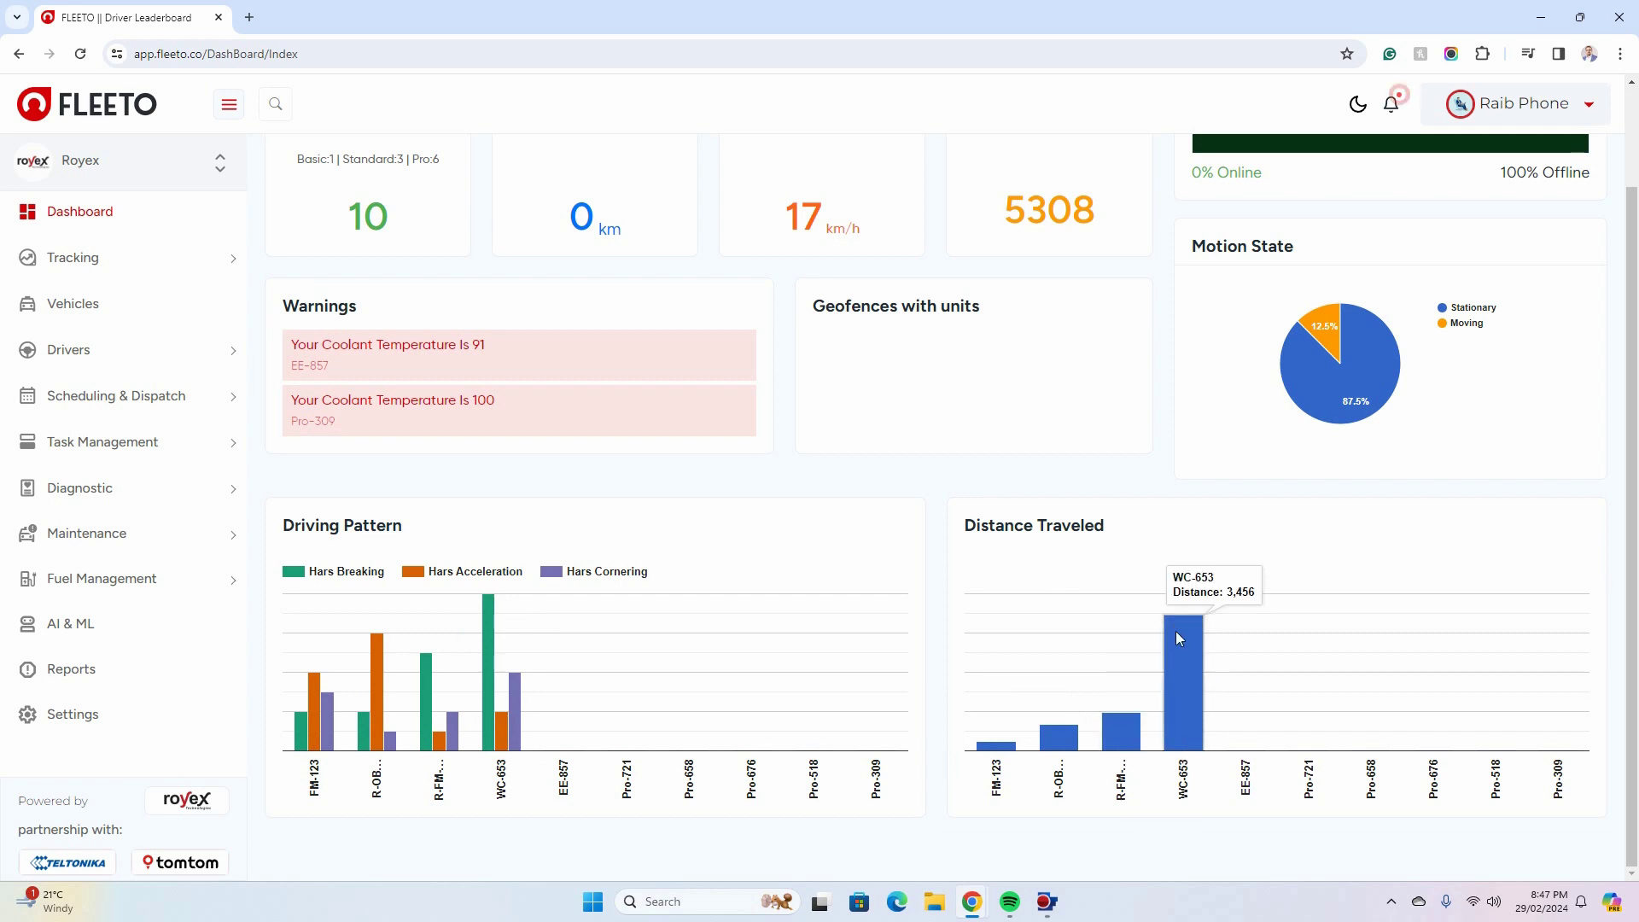
{"action": "scroll", "coordinate": [1251, 609], "scroll_direction": "up", "scroll_amount": 2}
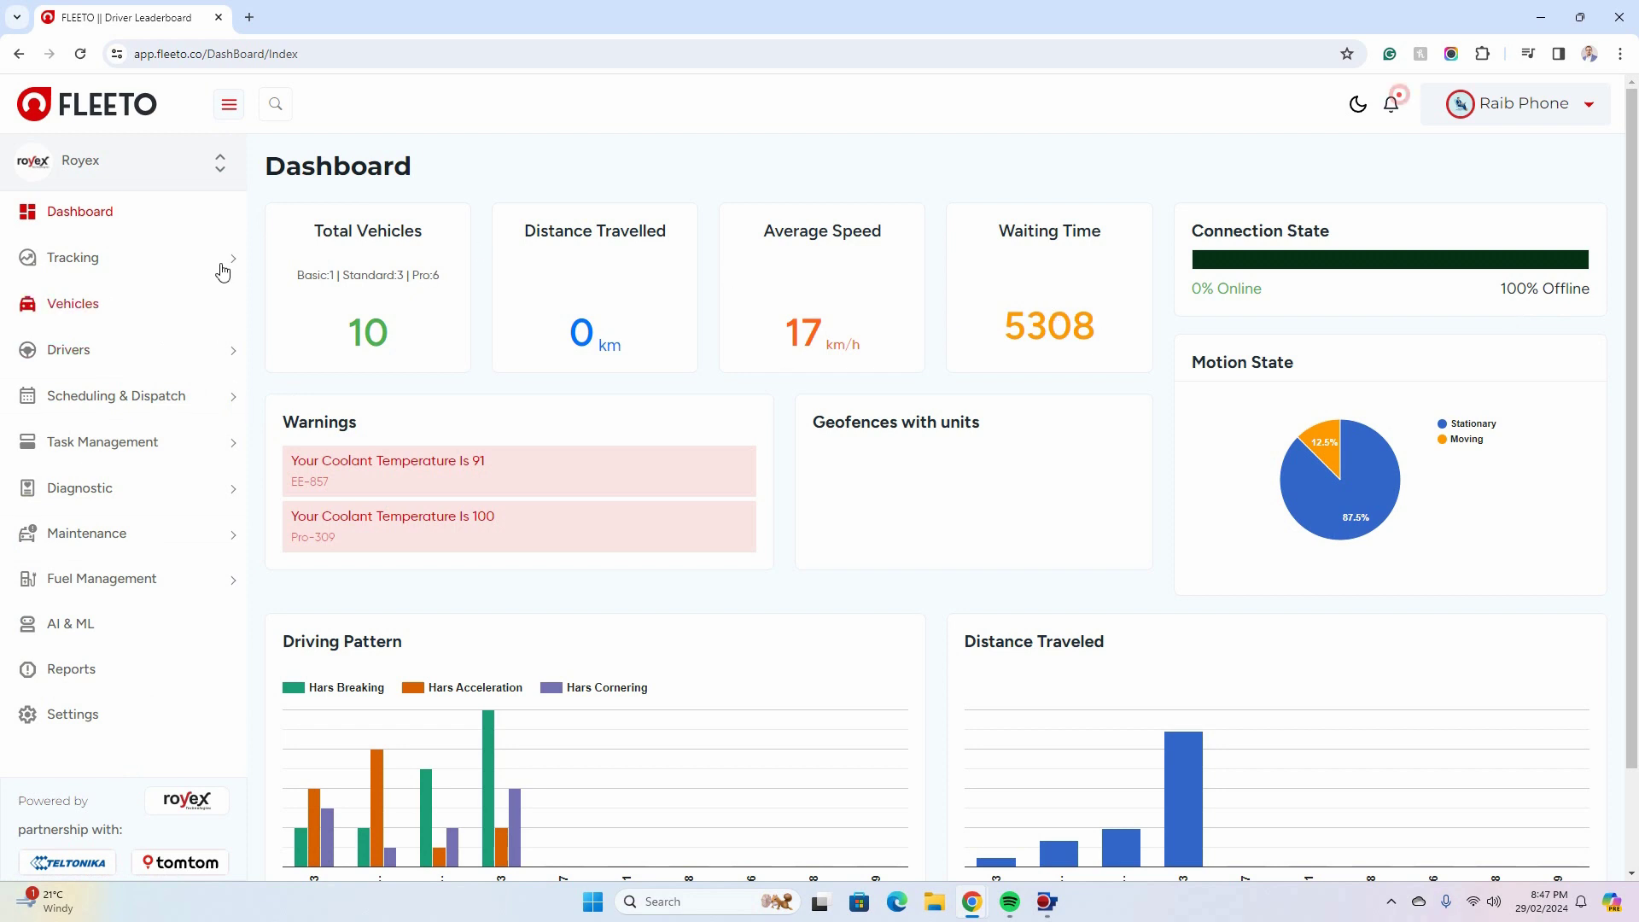
- Collapse the navigation sidebar, switch the dark theme on and off, and restore the full sidebar
{"action": "left_click", "coordinate": [228, 105]}
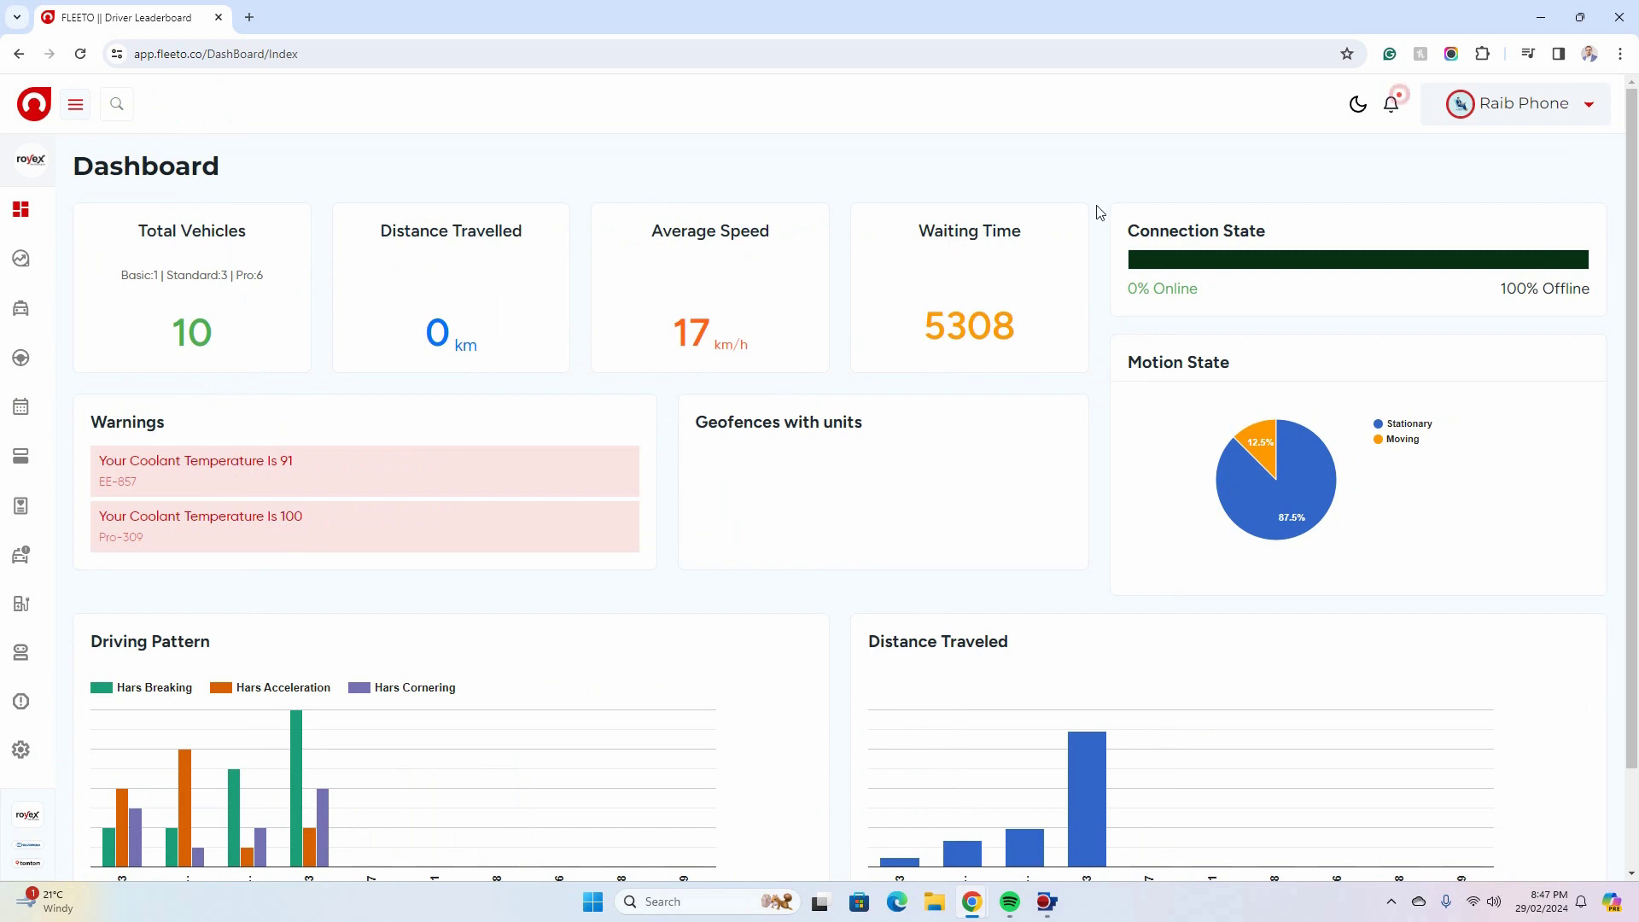
{"action": "left_click", "coordinate": [1356, 105]}
{"action": "left_click", "coordinate": [1355, 105]}
{"action": "left_click", "coordinate": [75, 104]}
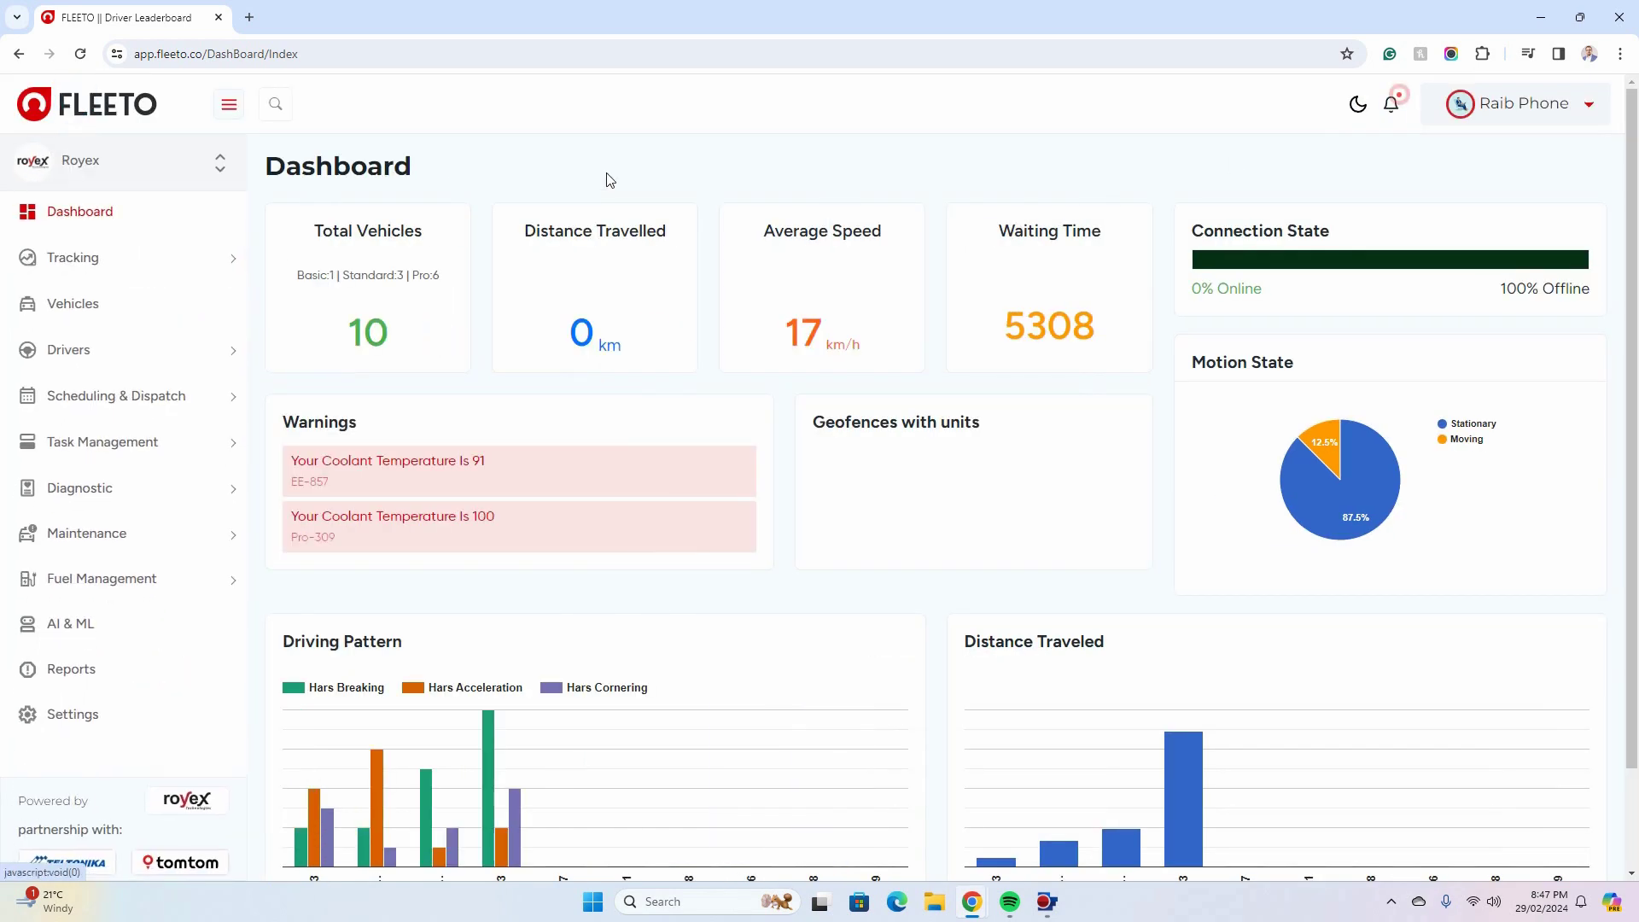
- Open the Live Map under Tracking and show its searchable vehicle list
{"action": "left_click", "coordinate": [74, 265]}
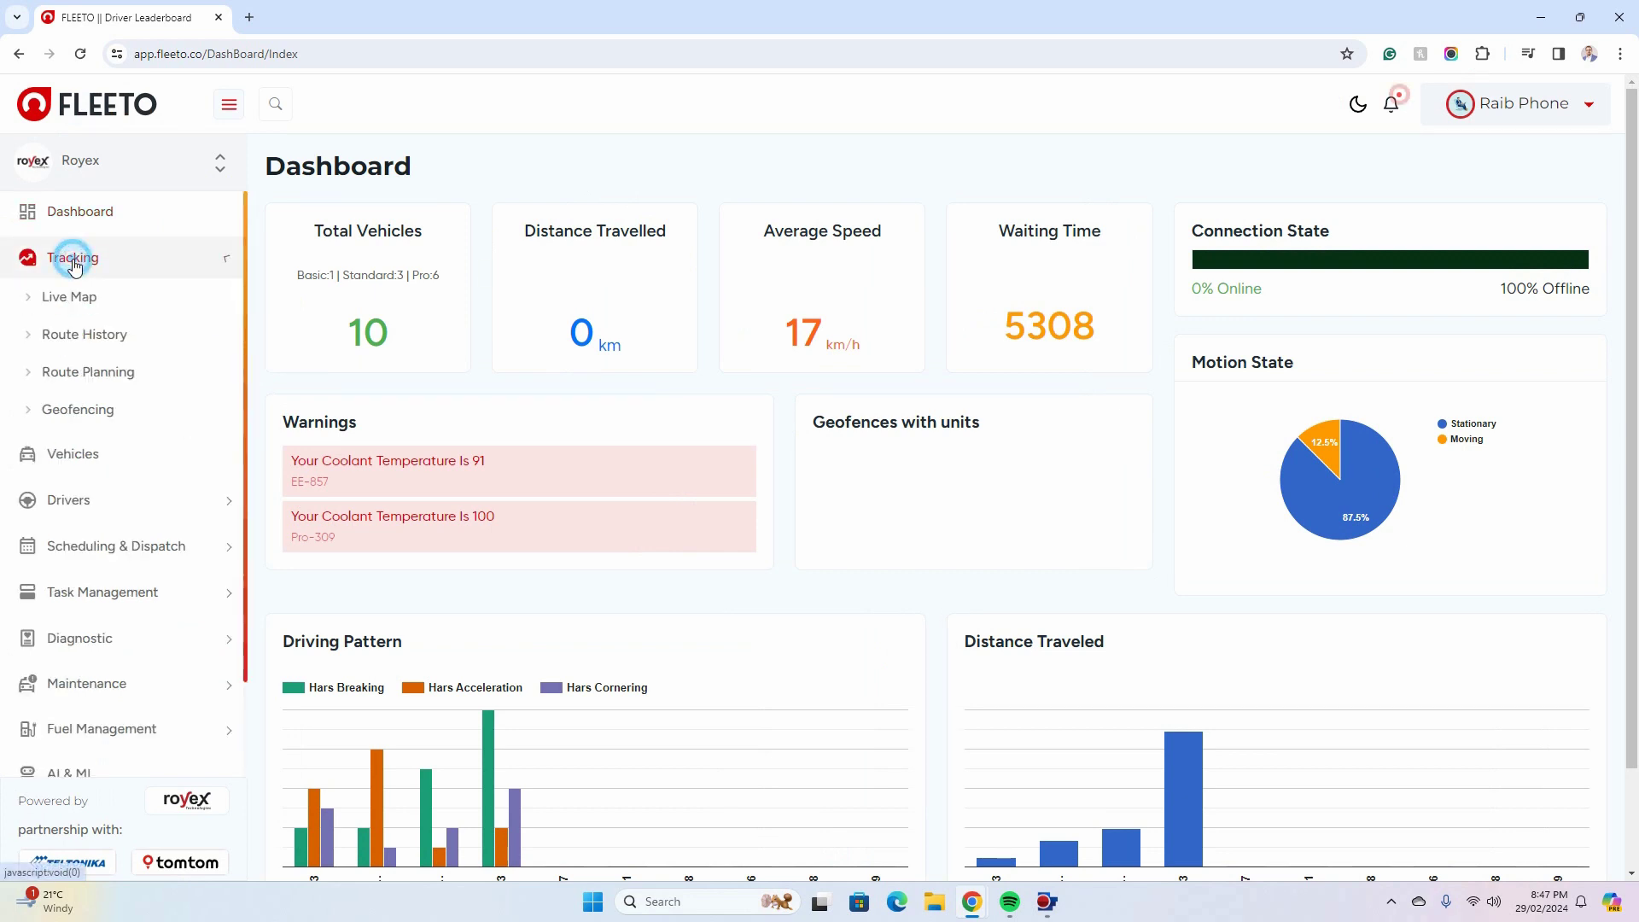
{"action": "left_click", "coordinate": [75, 303]}
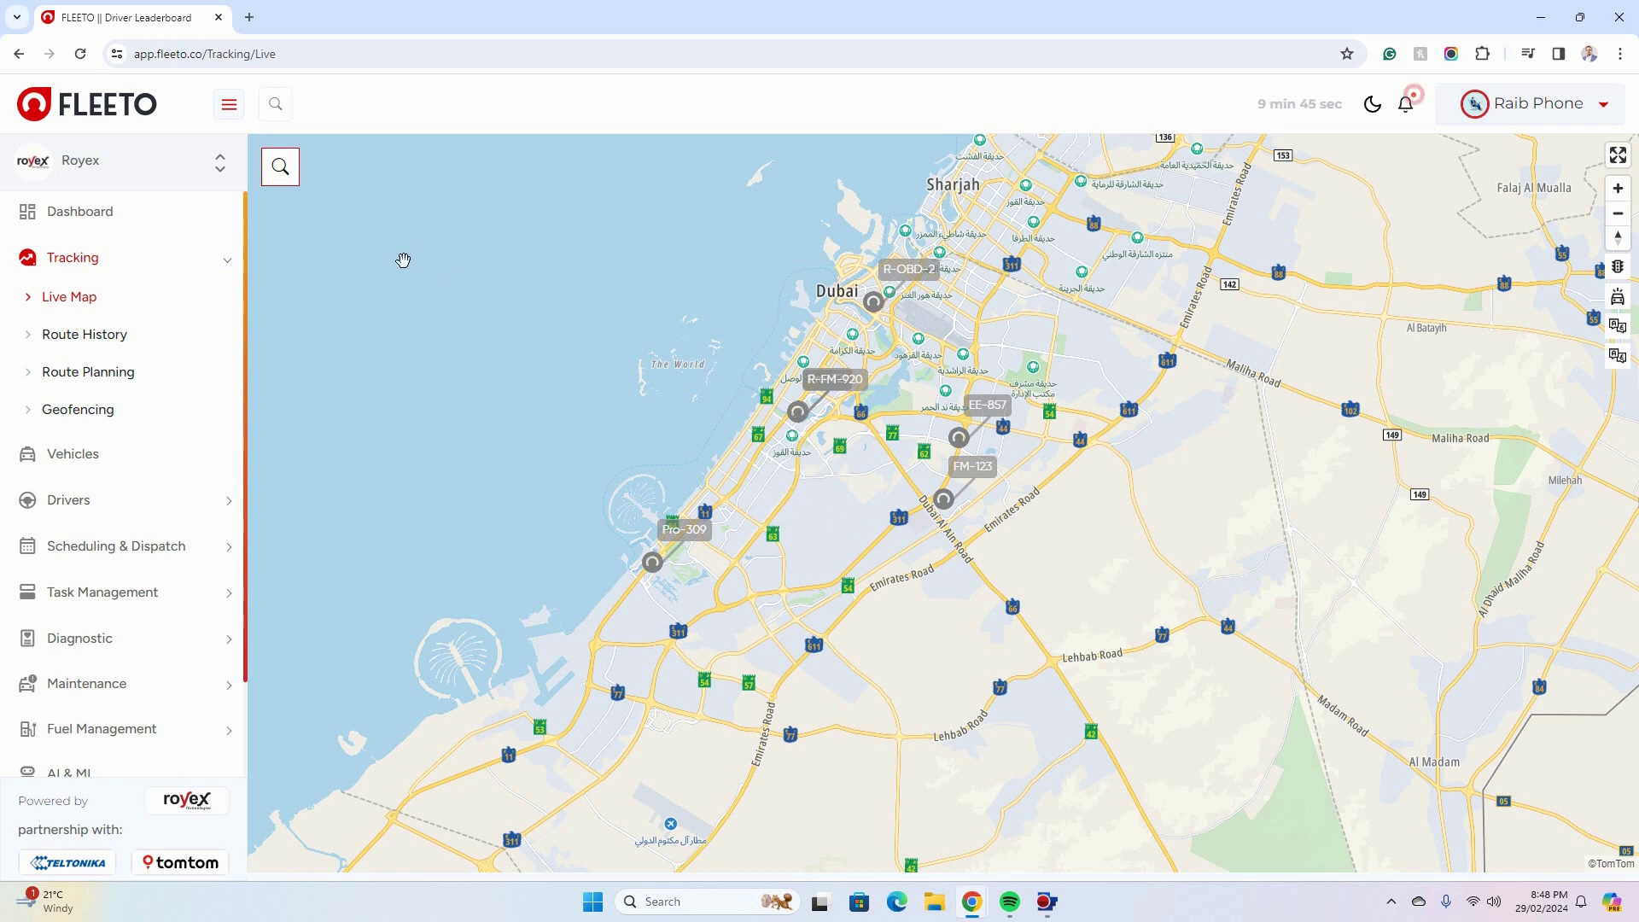
{"action": "left_click", "coordinate": [281, 167]}
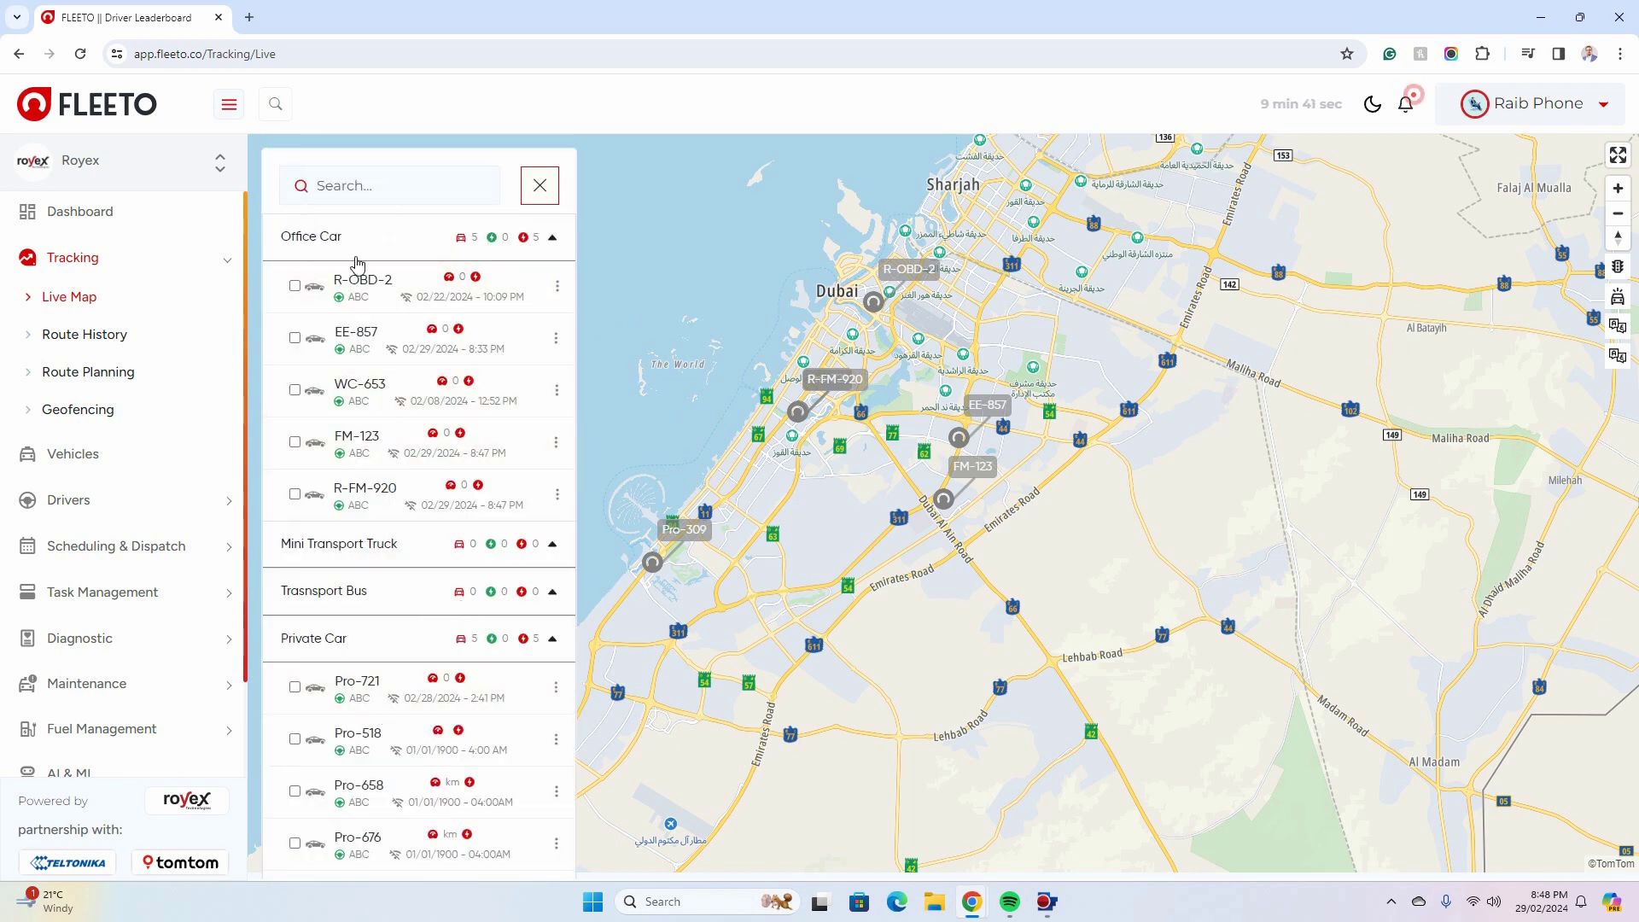
- Collapse the vehicle groups in the list, keeping only the Office Car group expanded
{"action": "left_click", "coordinate": [554, 240]}
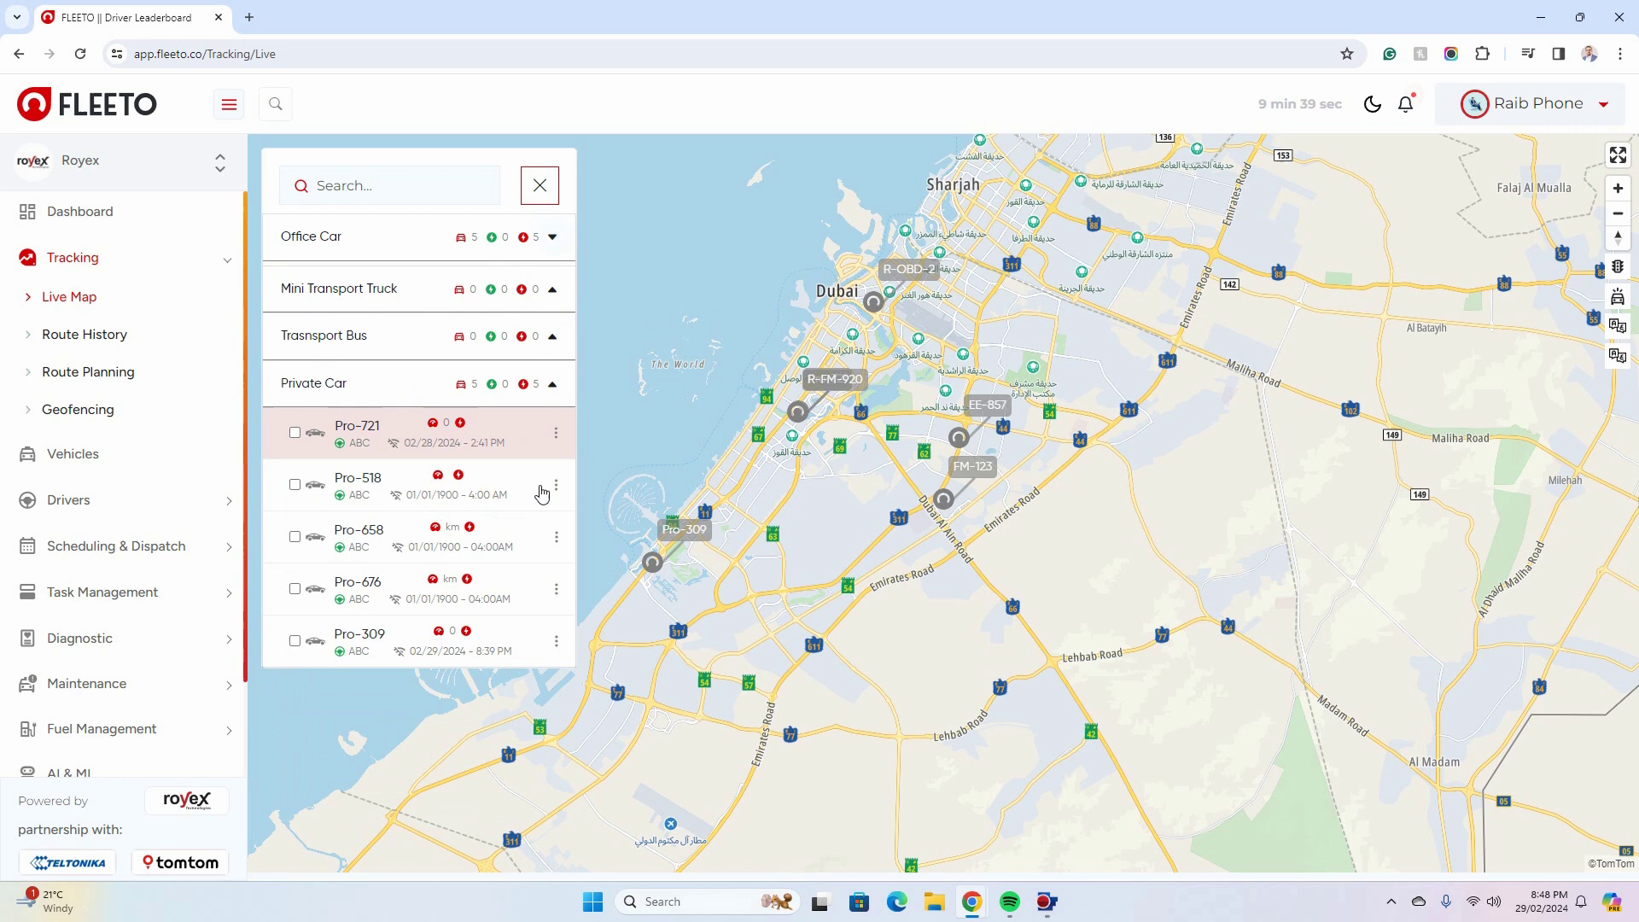
{"action": "left_click", "coordinate": [553, 379]}
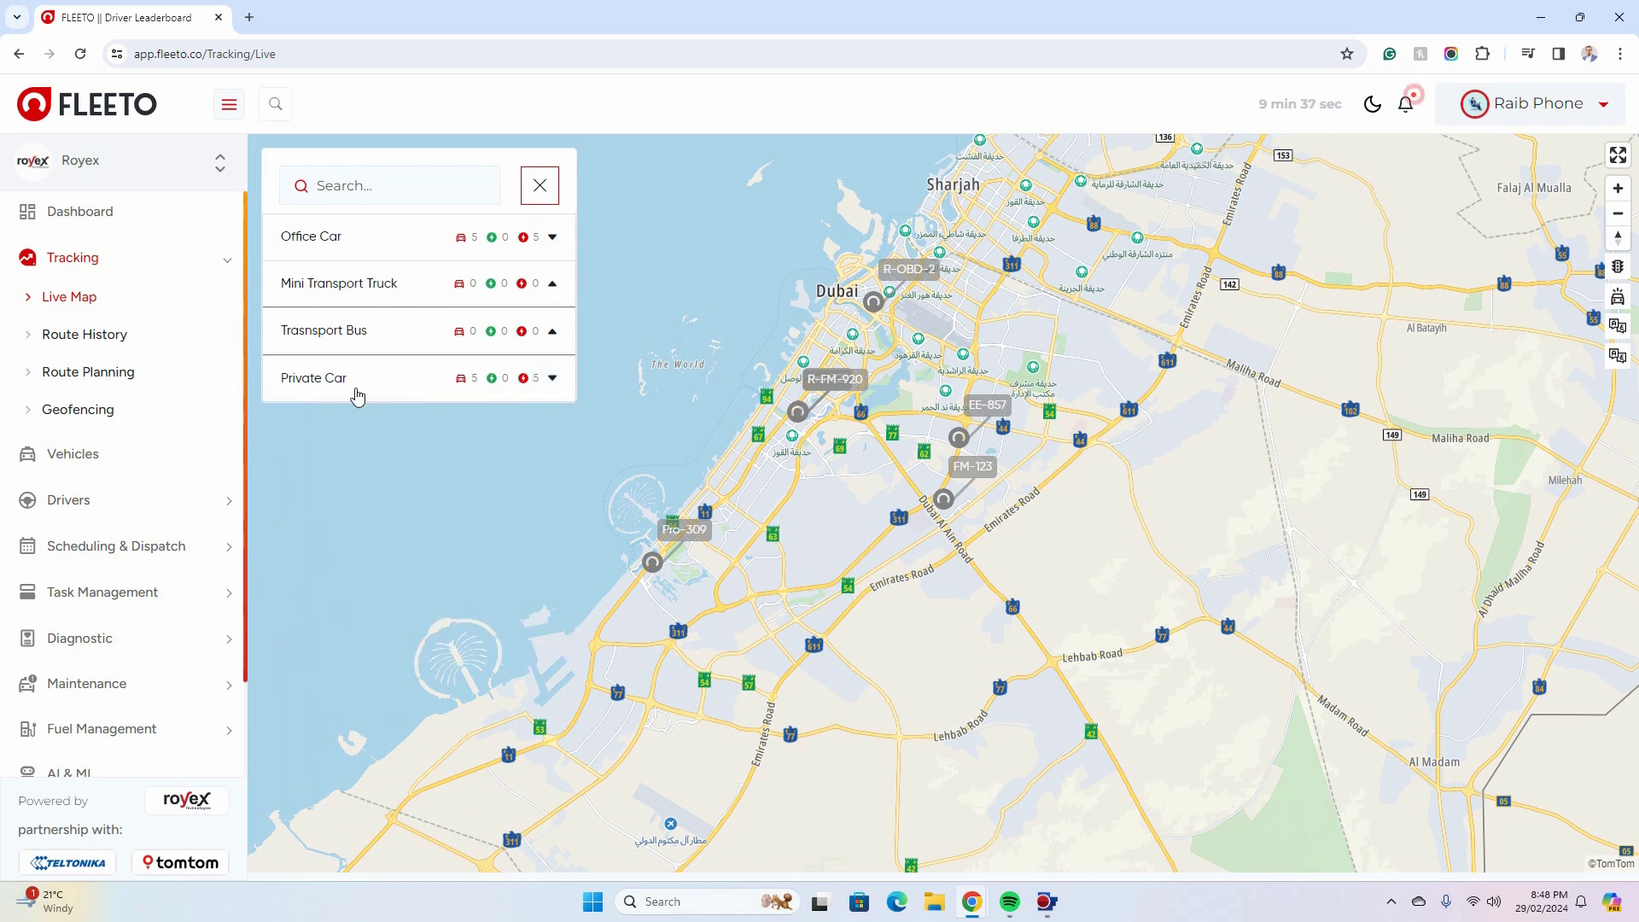
{"action": "left_click", "coordinate": [379, 239]}
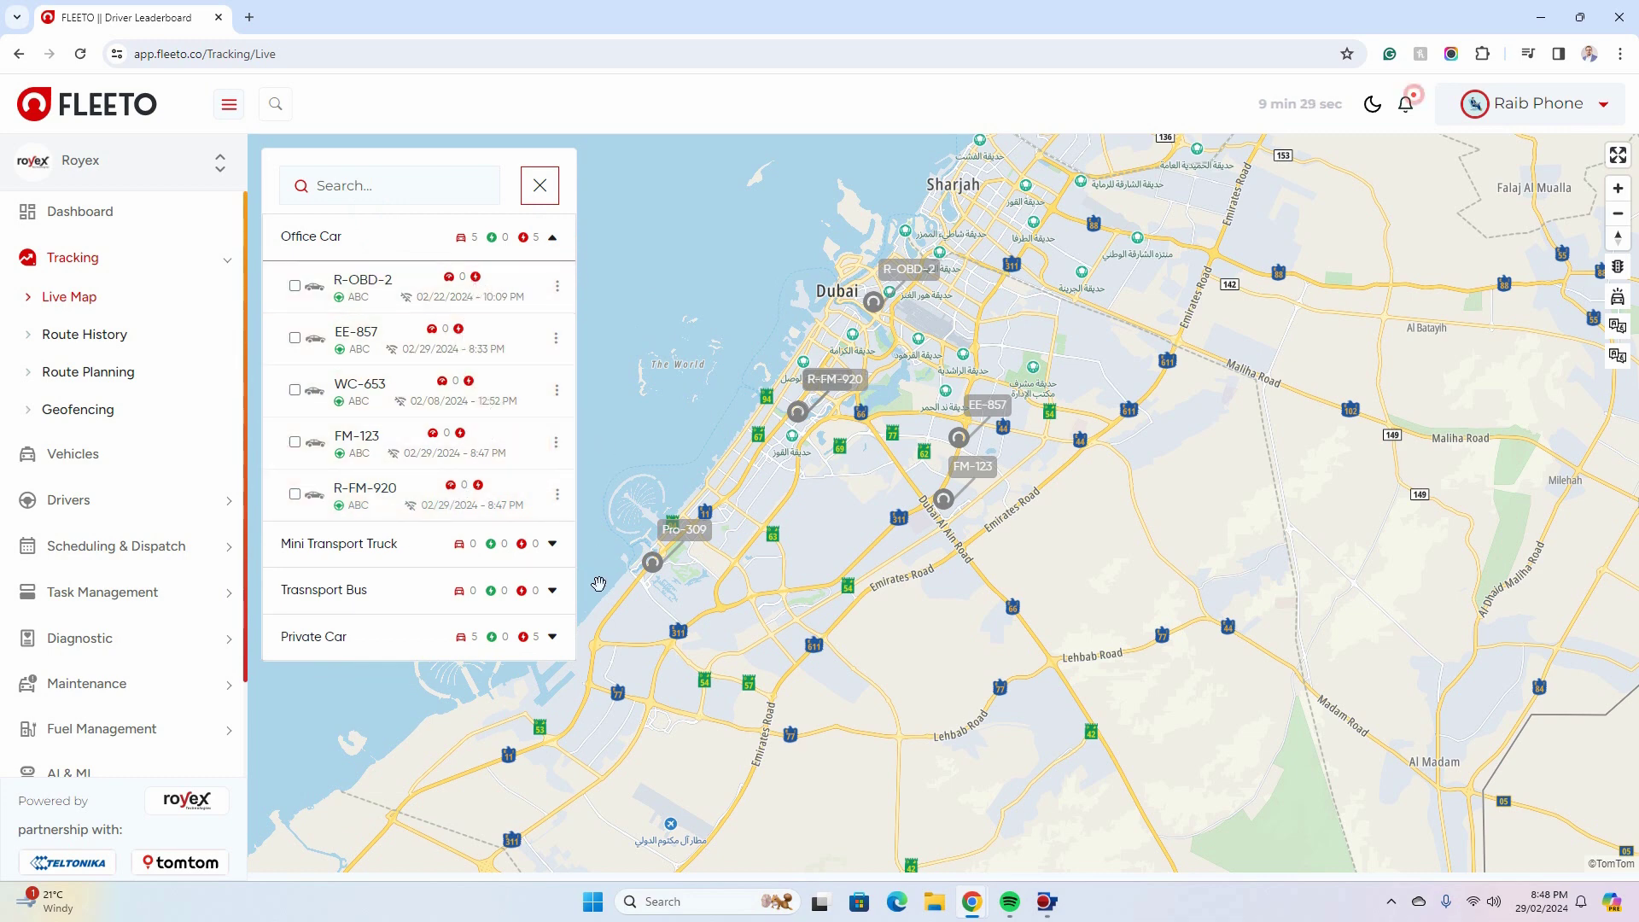
{"action": "left_click", "coordinate": [797, 411]}
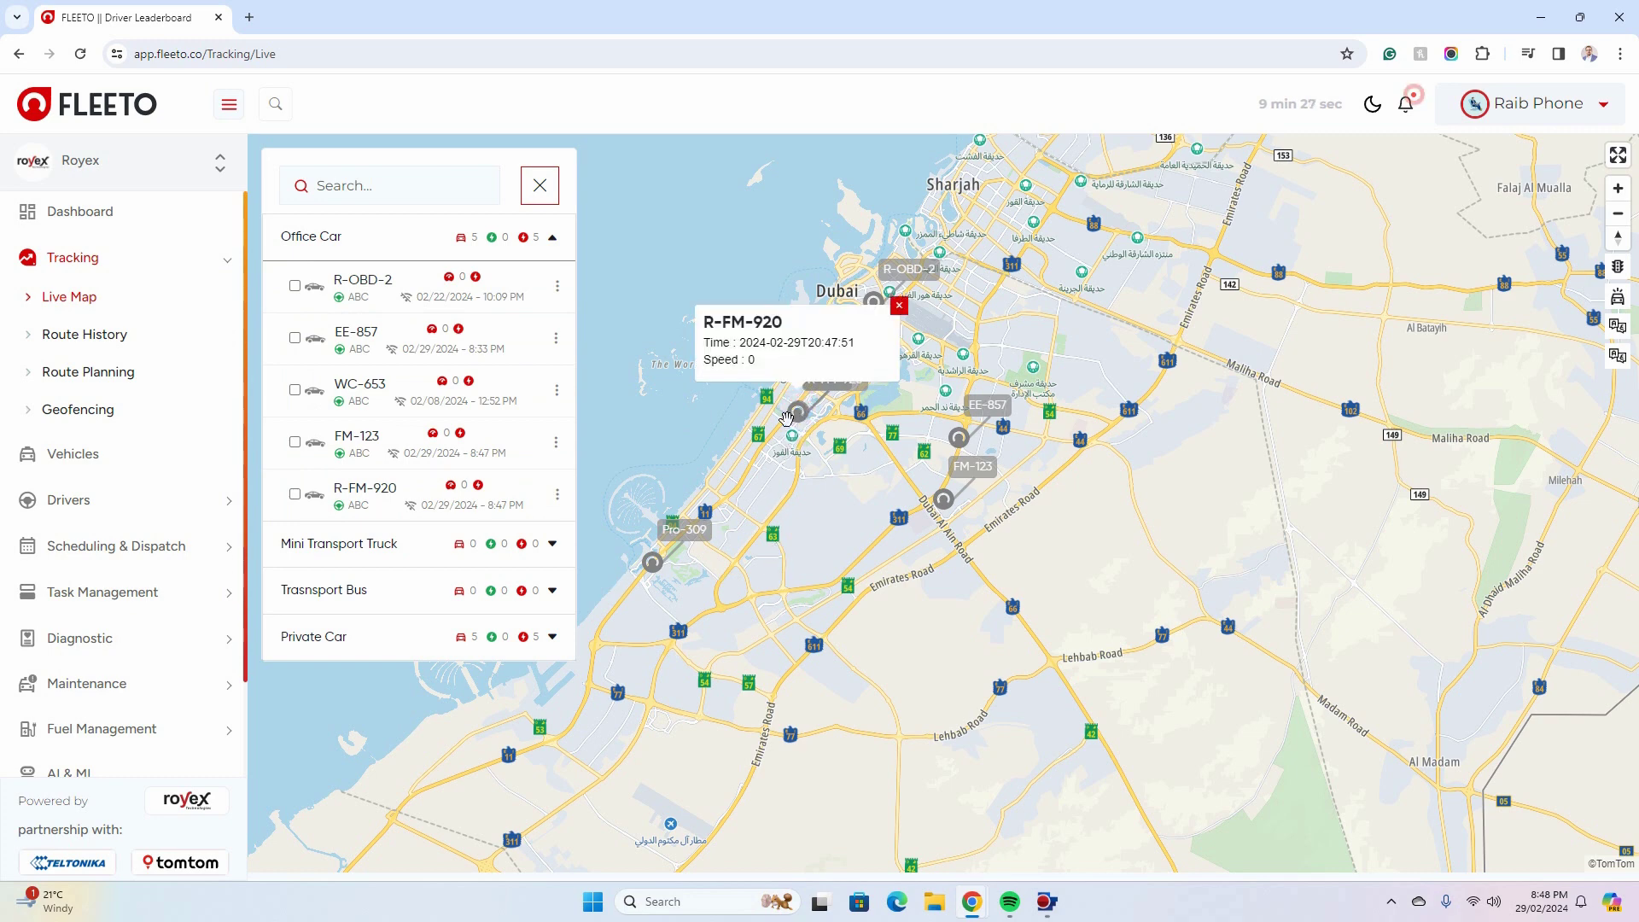
{"action": "left_click", "coordinate": [900, 306]}
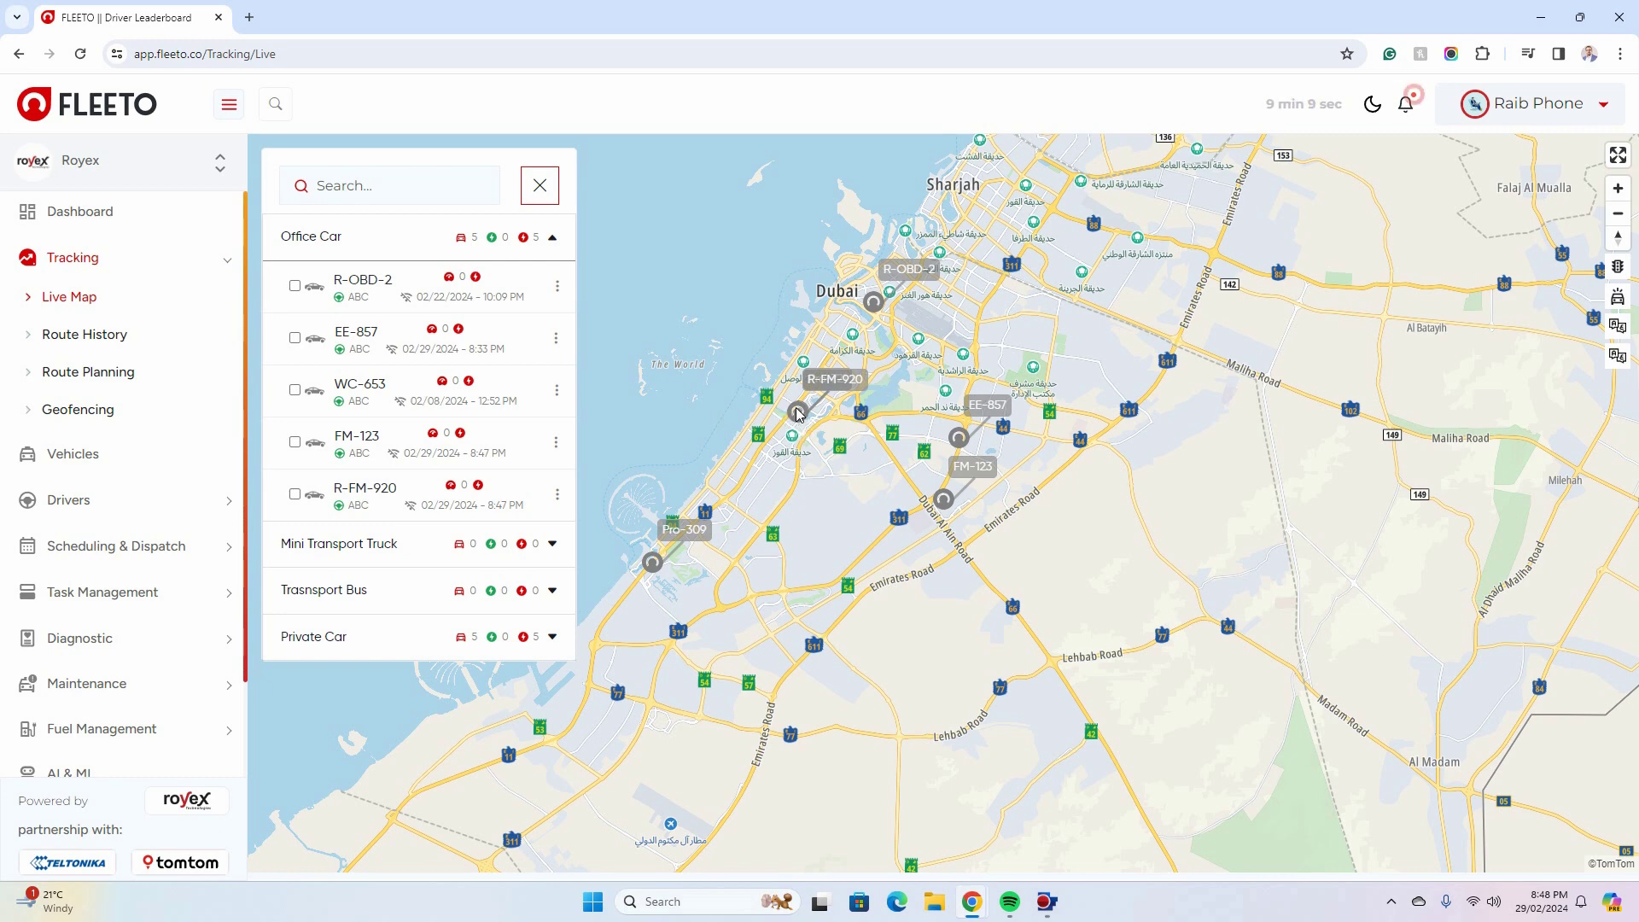
{"action": "left_click", "coordinate": [558, 339]}
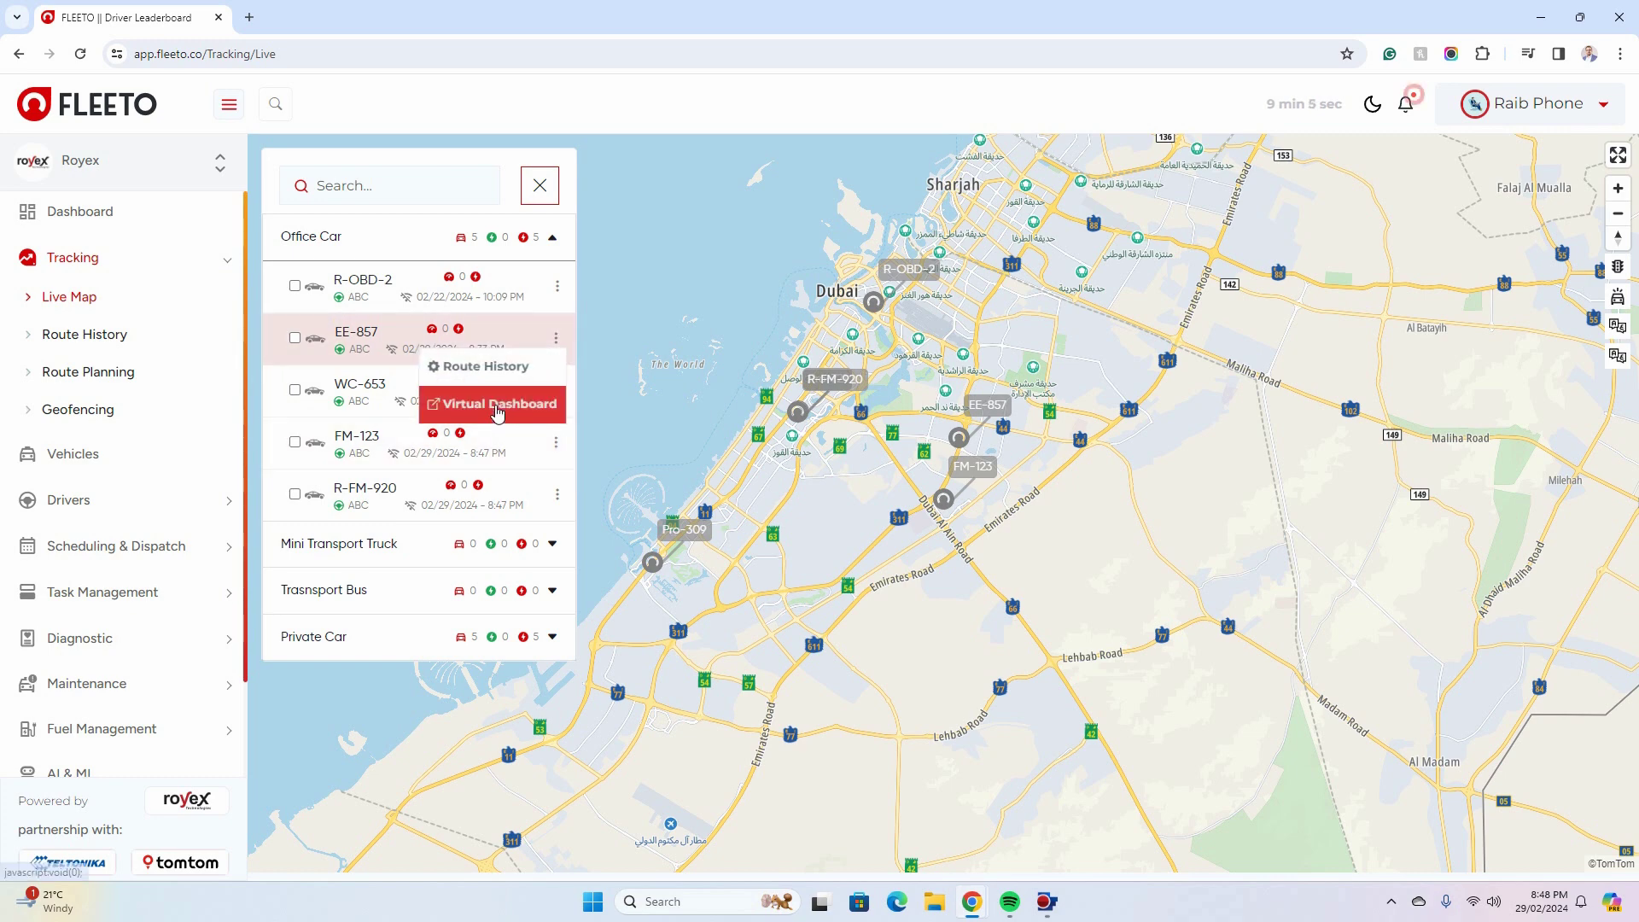
{"action": "left_click", "coordinate": [495, 404]}
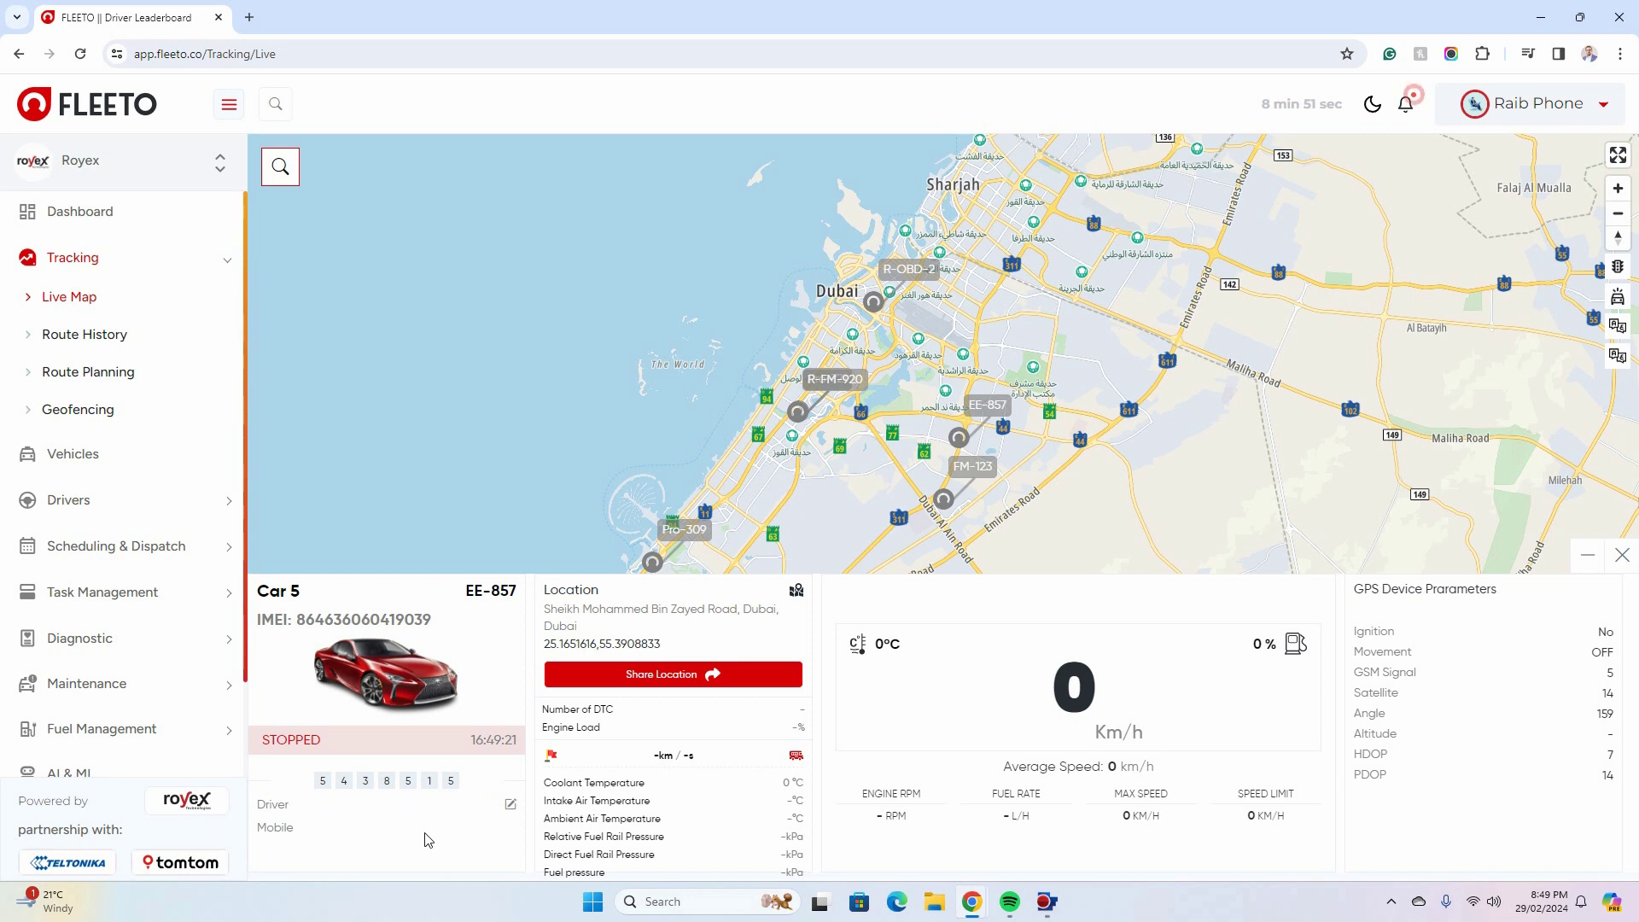
{"action": "left_click", "coordinate": [1587, 557]}
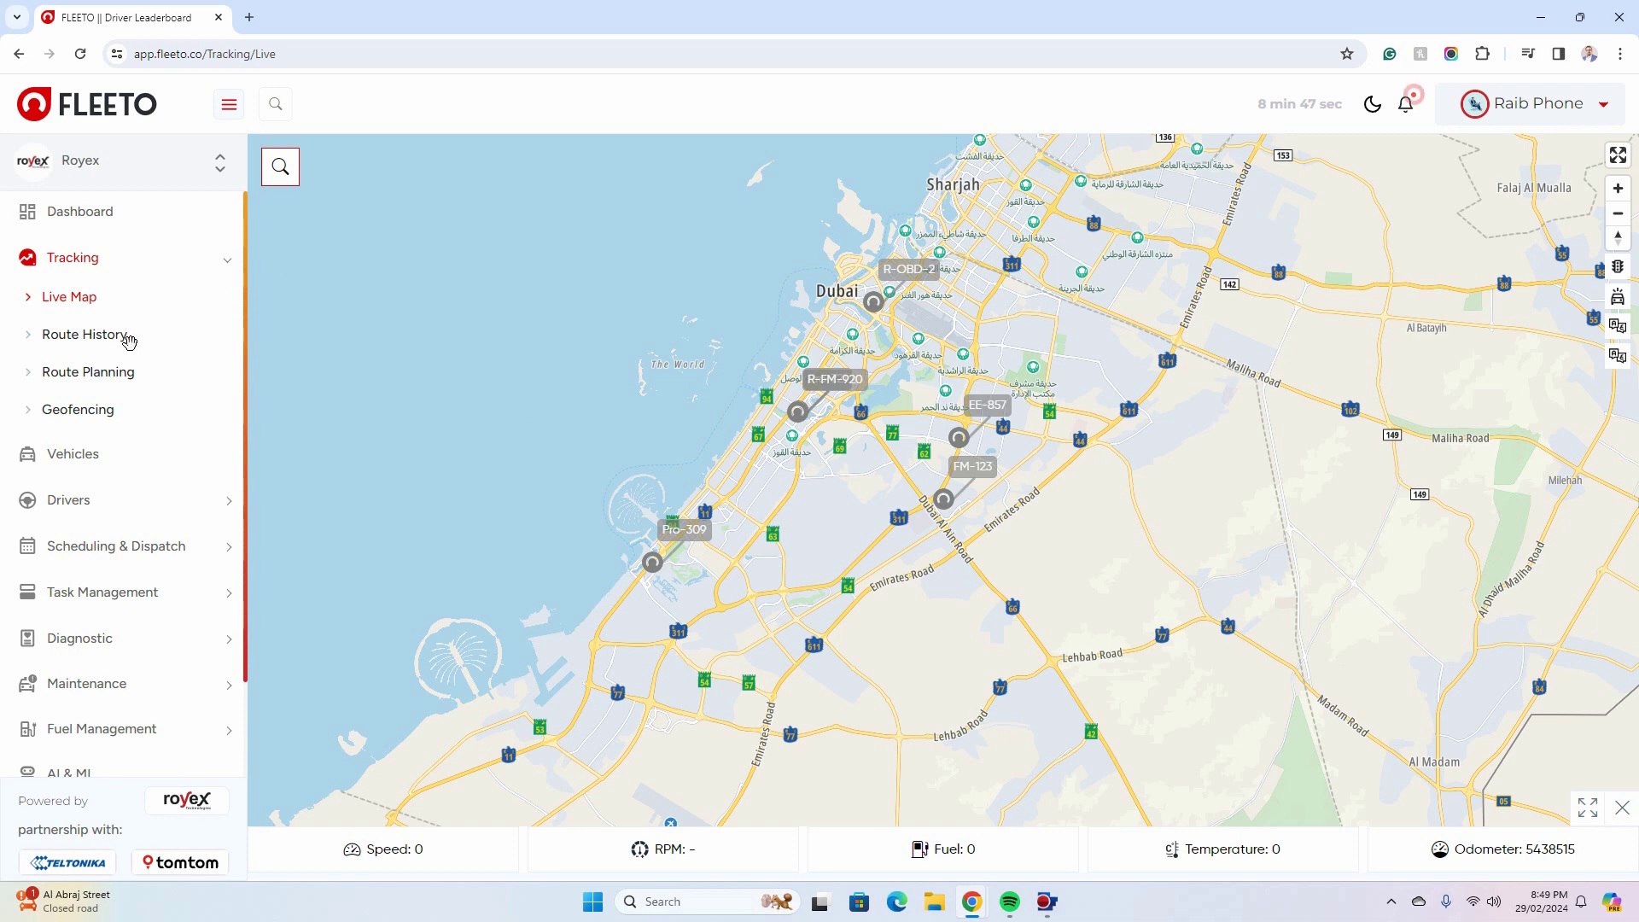
{"action": "left_click", "coordinate": [95, 339]}
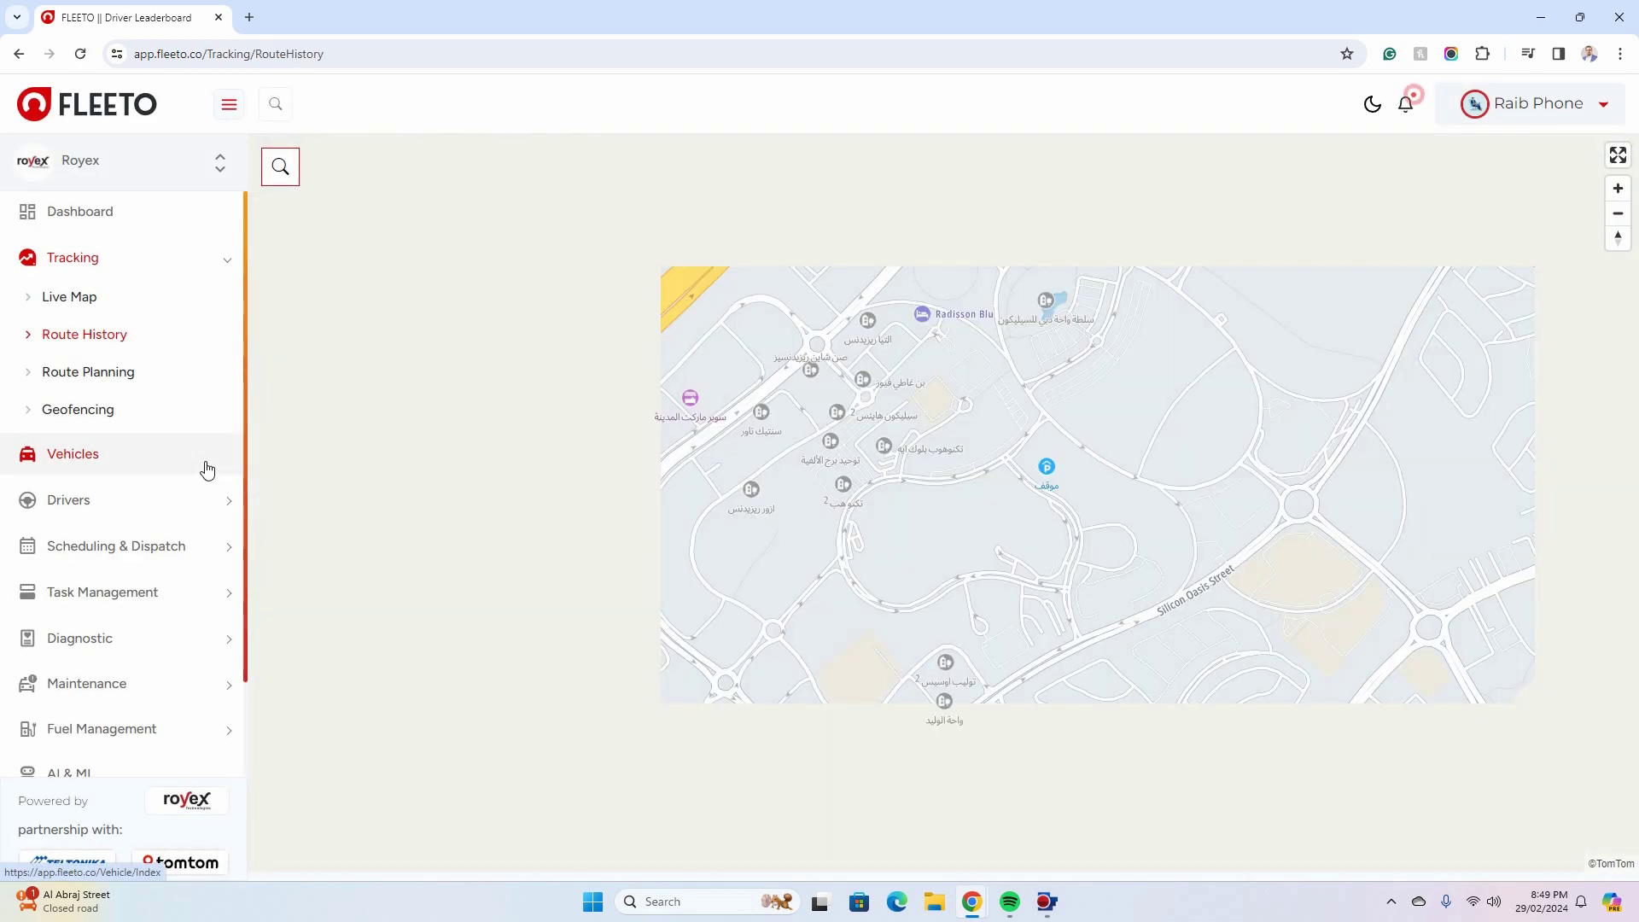
{"action": "left_click", "coordinate": [288, 166]}
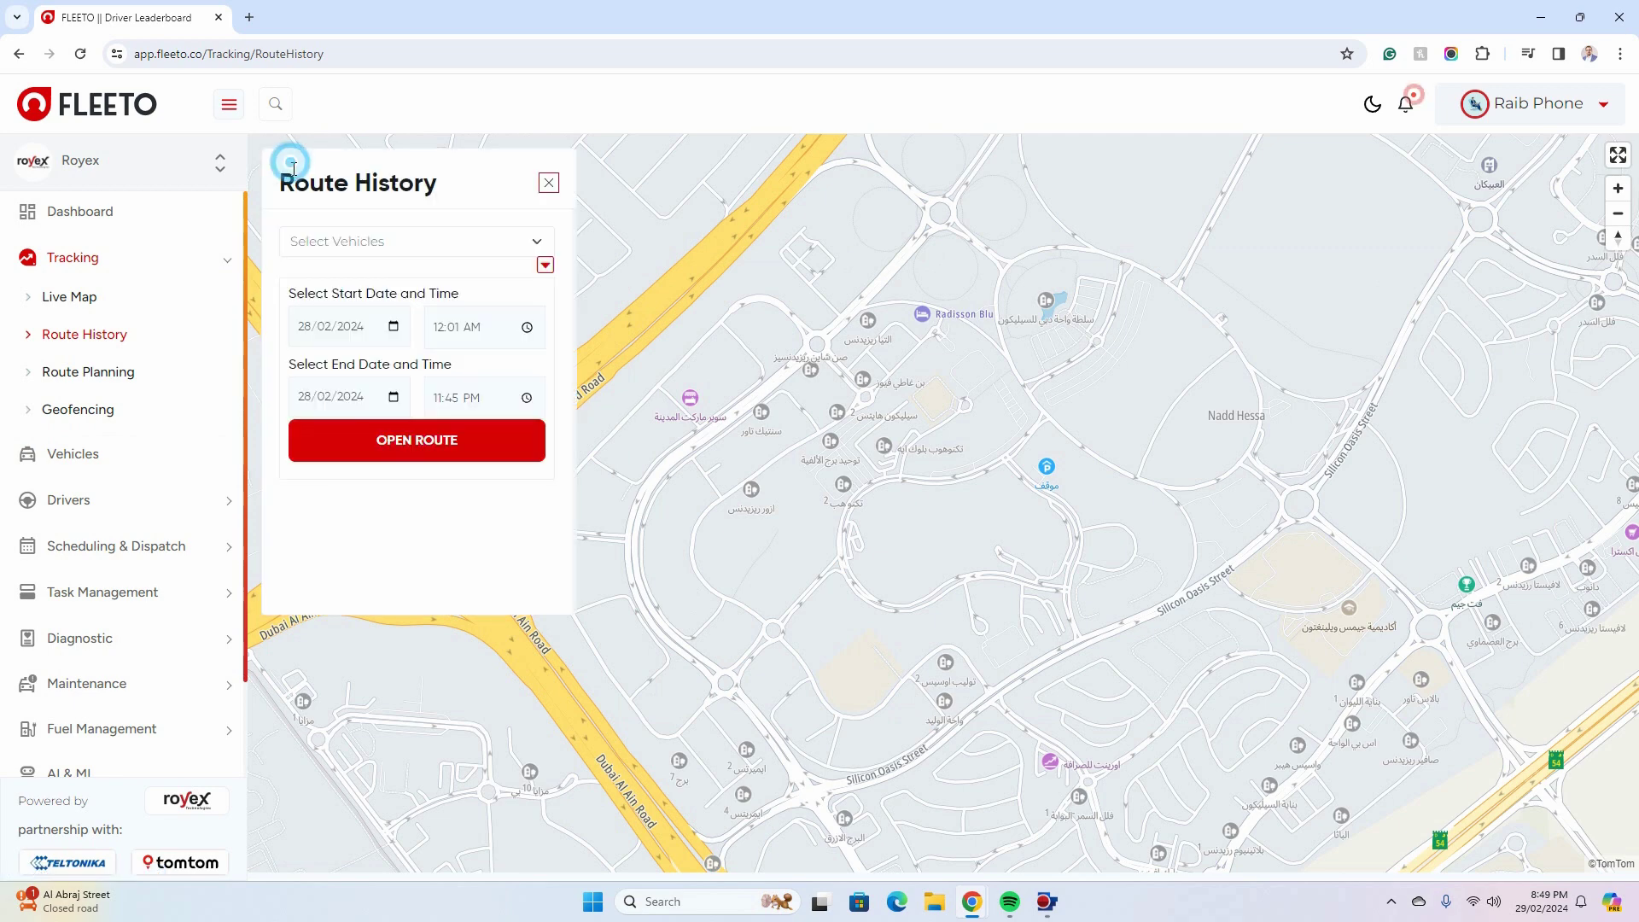
{"action": "left_click", "coordinate": [531, 247]}
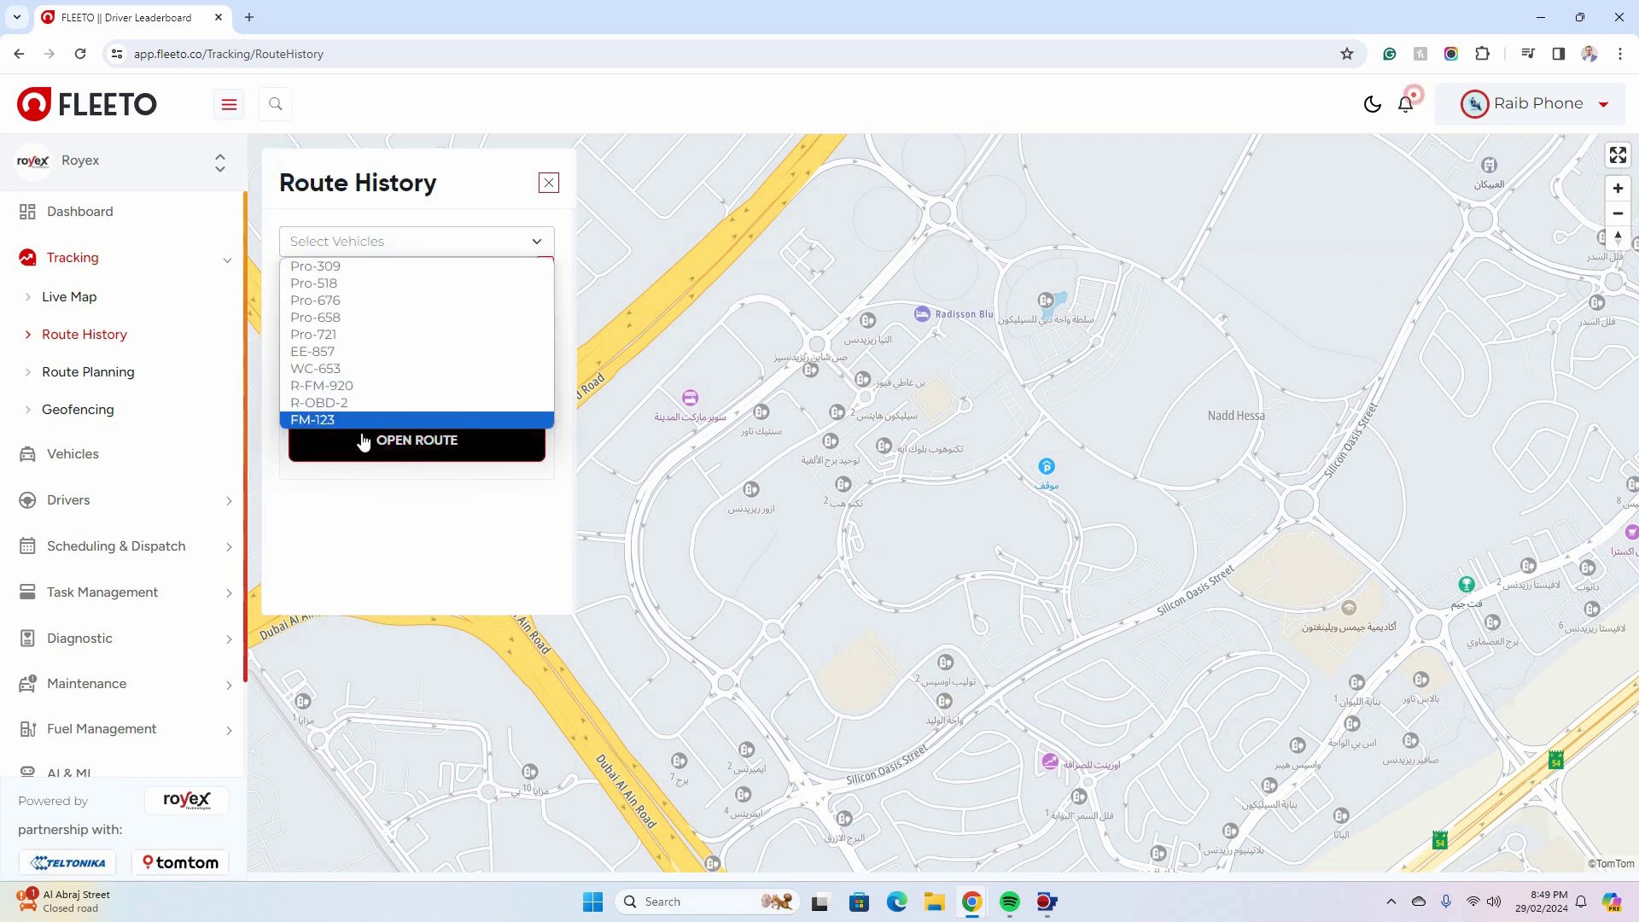
{"action": "left_click", "coordinate": [357, 387]}
- Set the route period from 01/12/2023 to 29/02/2024 and open the vehicle's route
{"action": "left_click", "coordinate": [393, 447]}
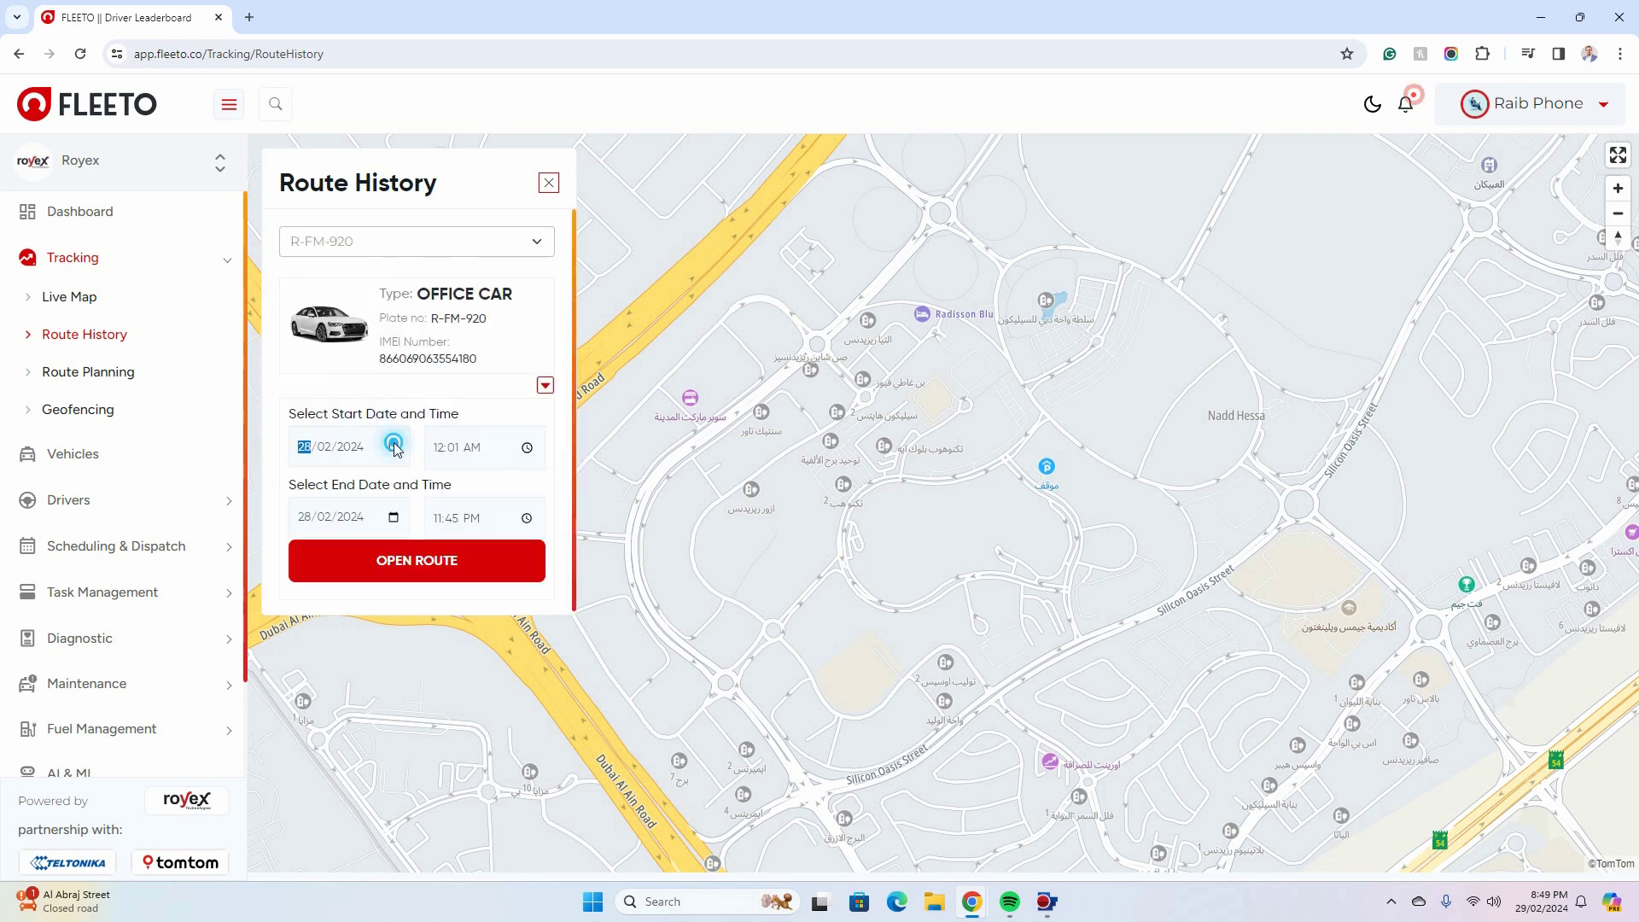
{"action": "left_click", "coordinate": [425, 487]}
{"action": "left_click", "coordinate": [425, 487]}
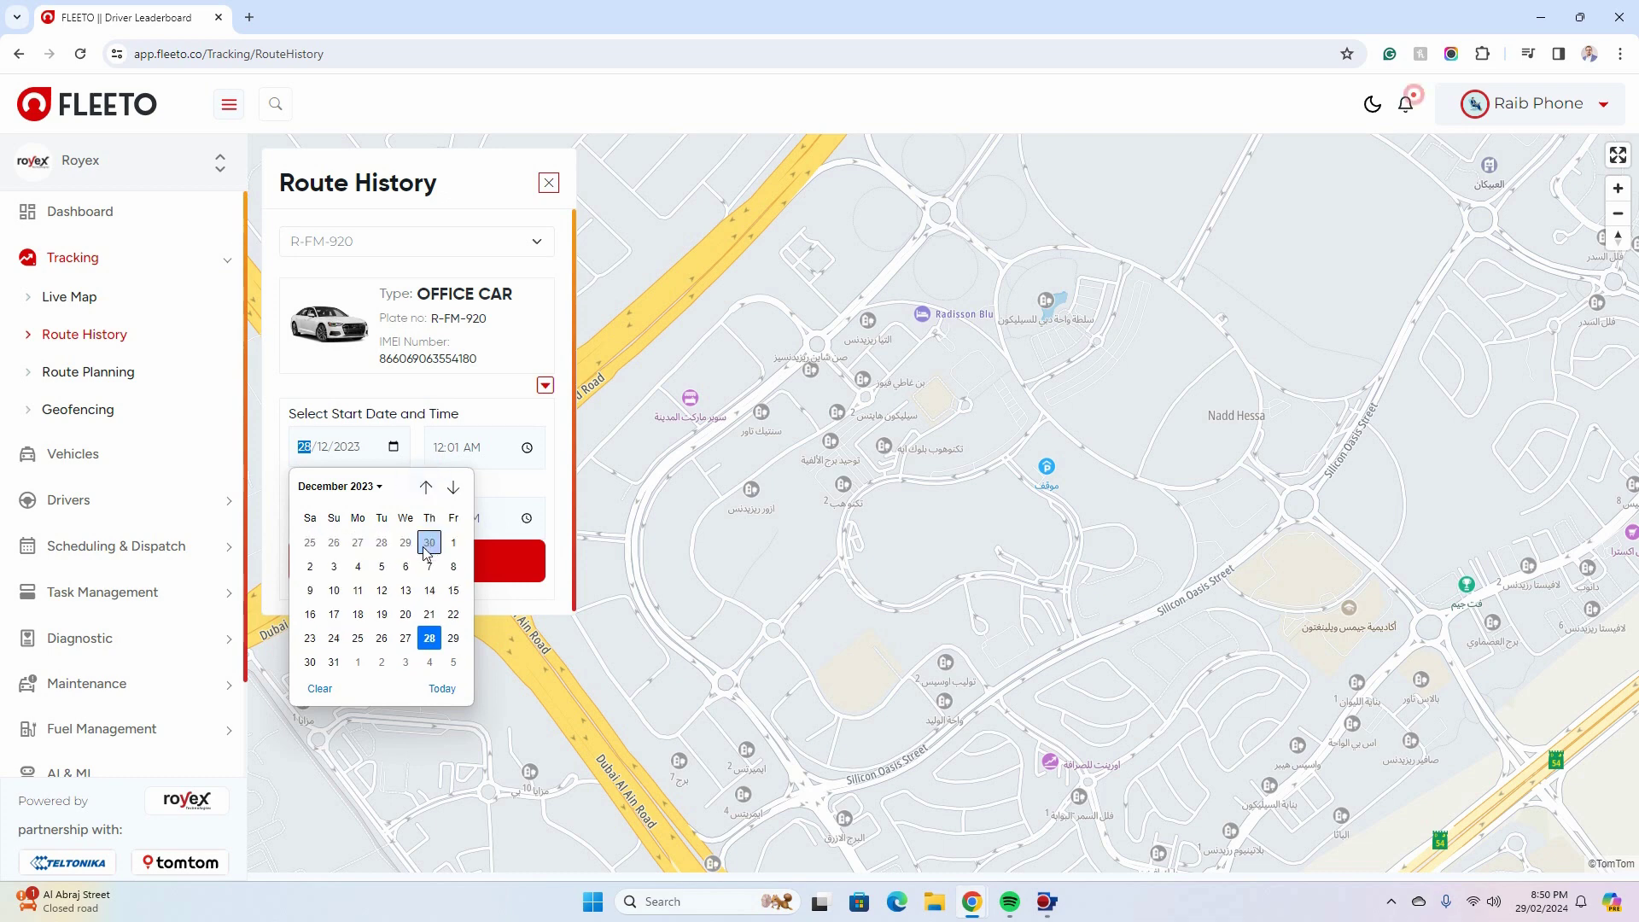
{"action": "left_click", "coordinate": [449, 545]}
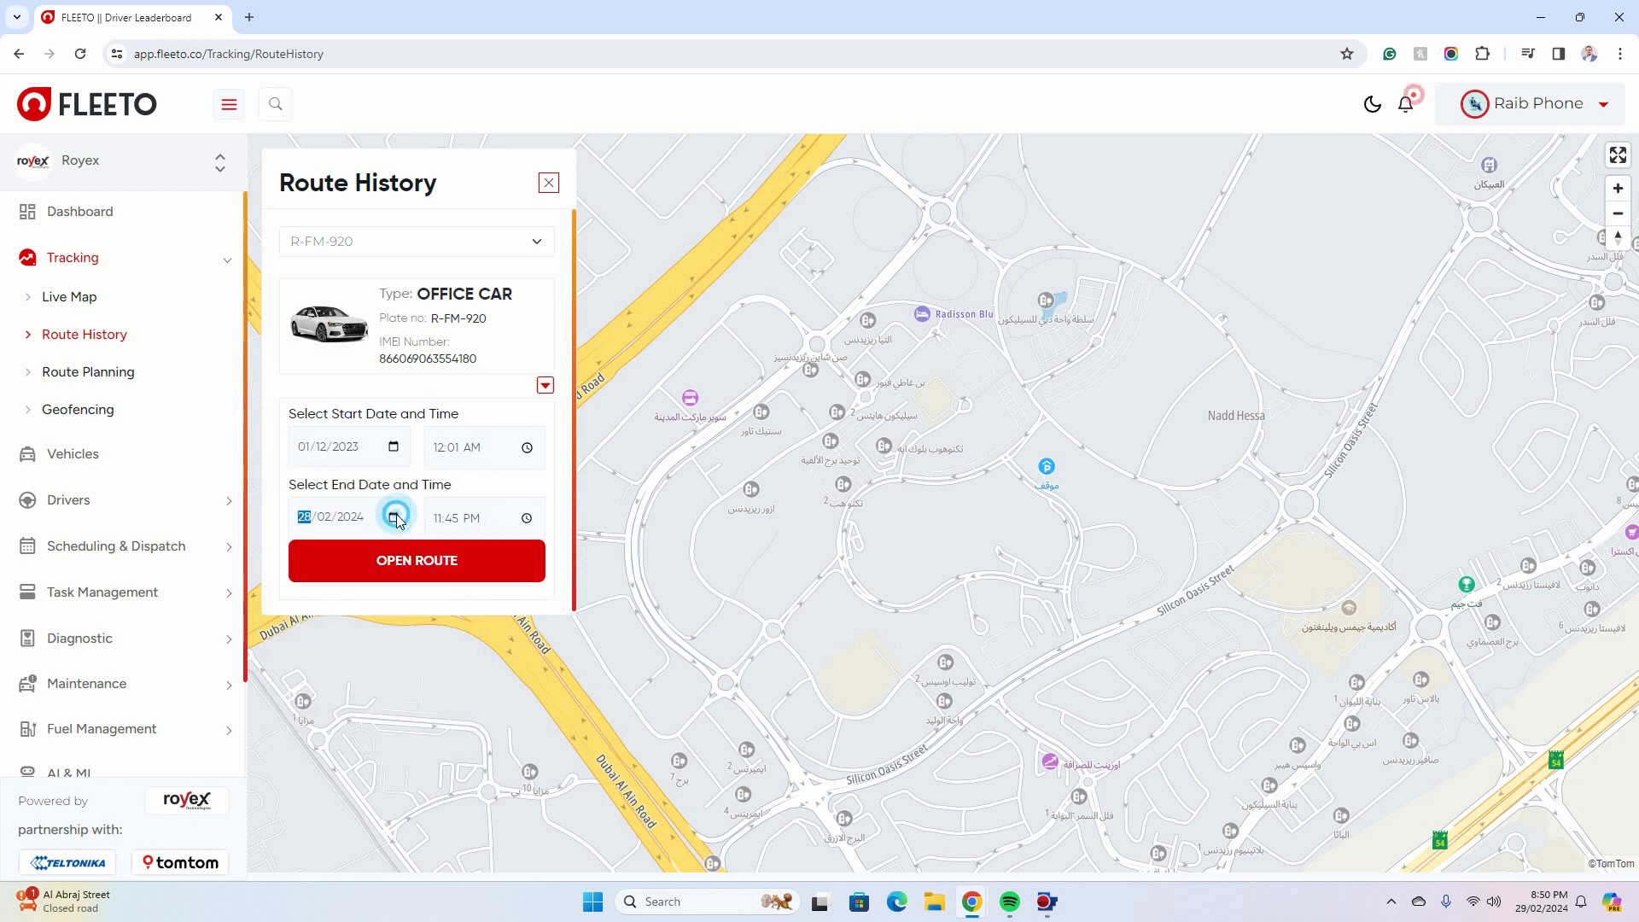
{"action": "left_click", "coordinate": [393, 516]}
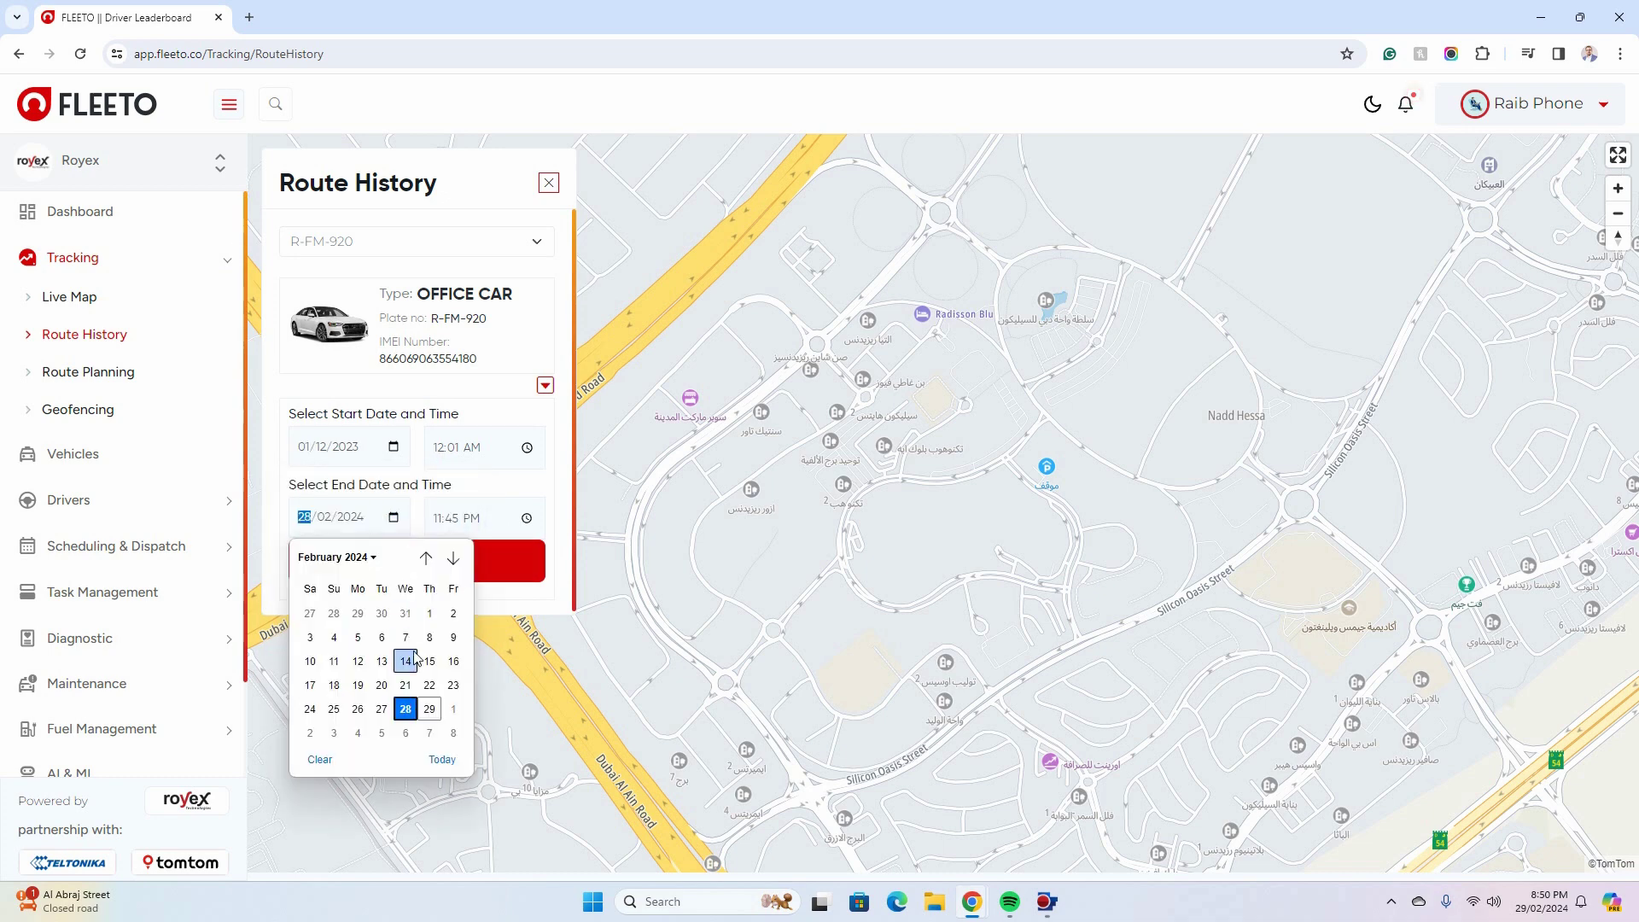
{"action": "left_click", "coordinate": [429, 708]}
{"action": "scroll", "coordinate": [421, 567], "scroll_direction": "down", "scroll_amount": 2}
{"action": "left_click", "coordinate": [451, 445]}
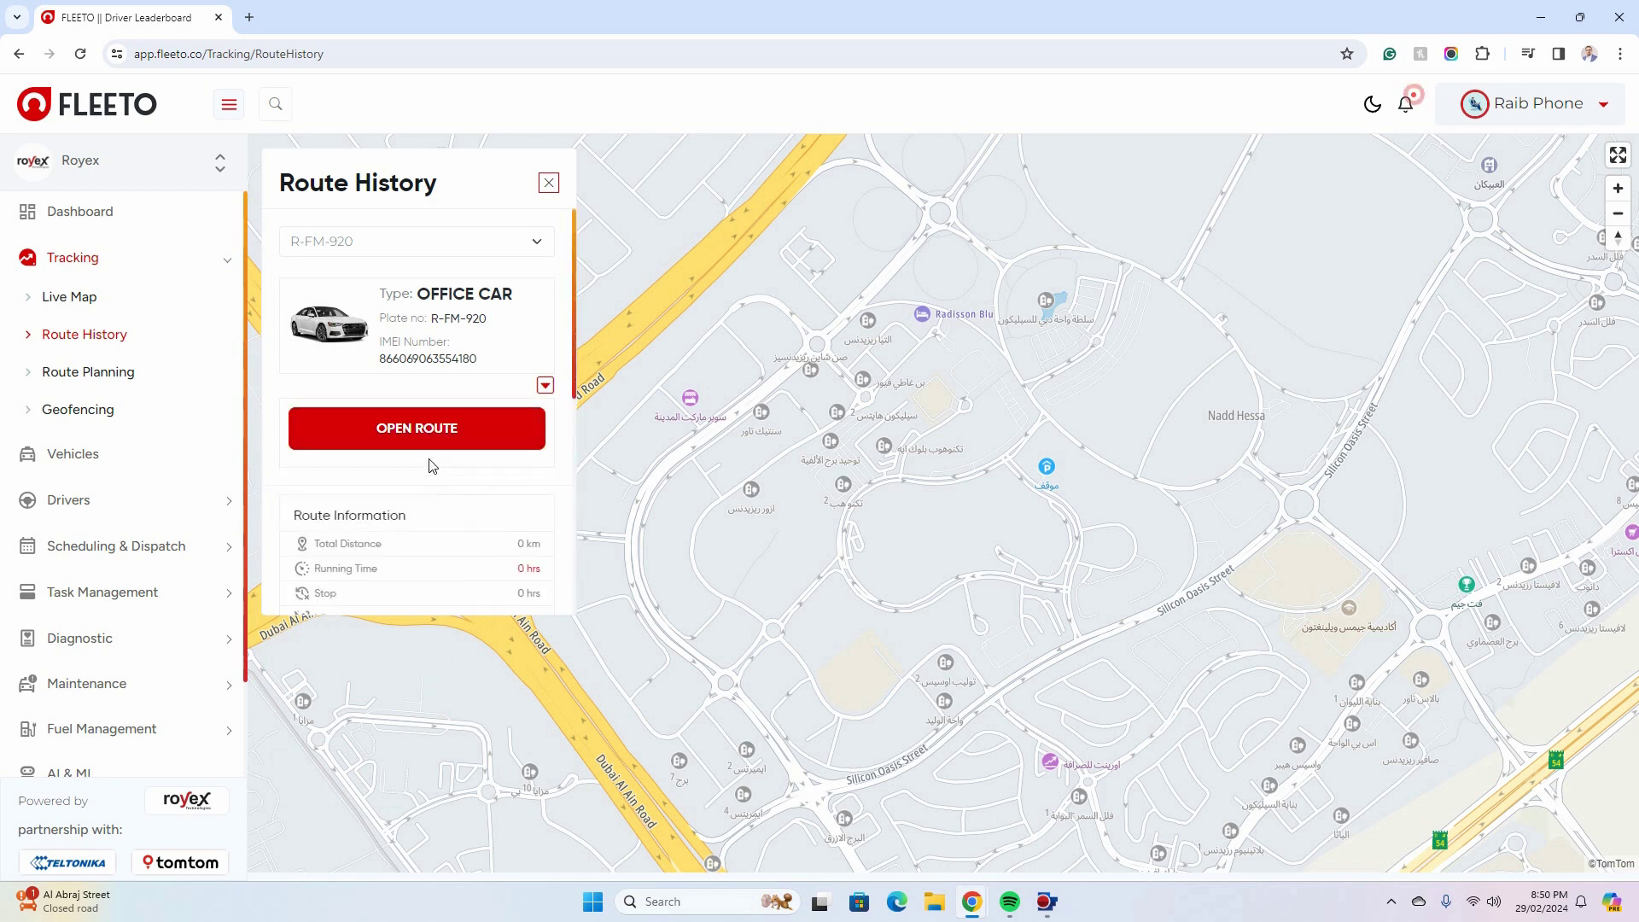
- Select the route from Marasi Drive to 3 Street 23 and play it back on the map
{"action": "scroll", "coordinate": [435, 470], "scroll_direction": "down", "scroll_amount": 4}
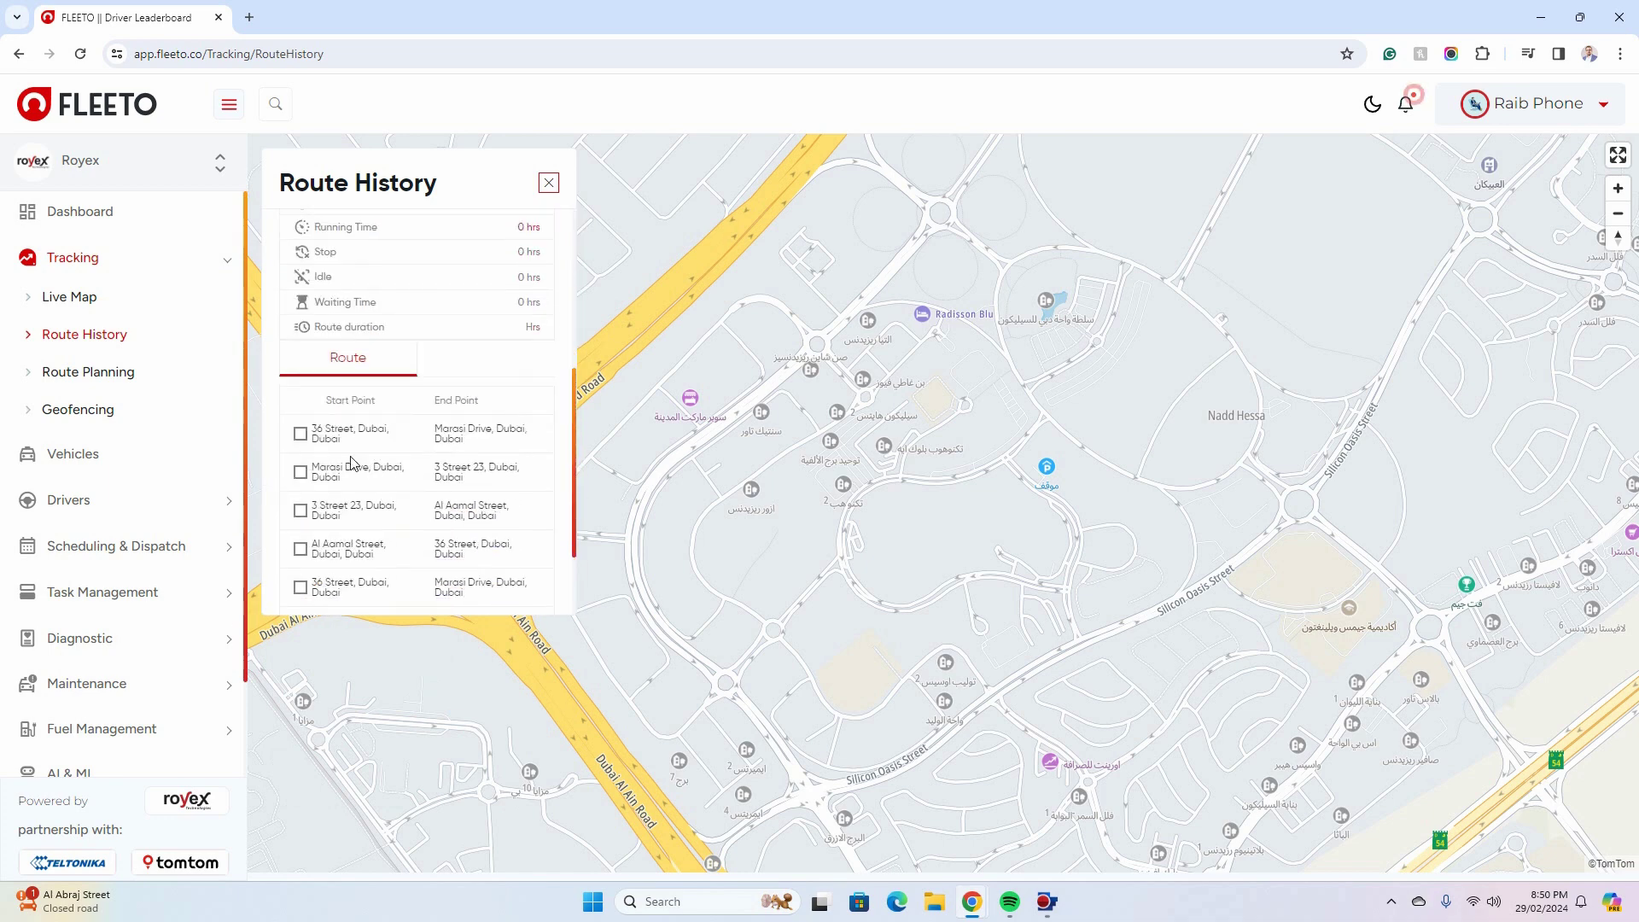
{"action": "left_click", "coordinate": [301, 473]}
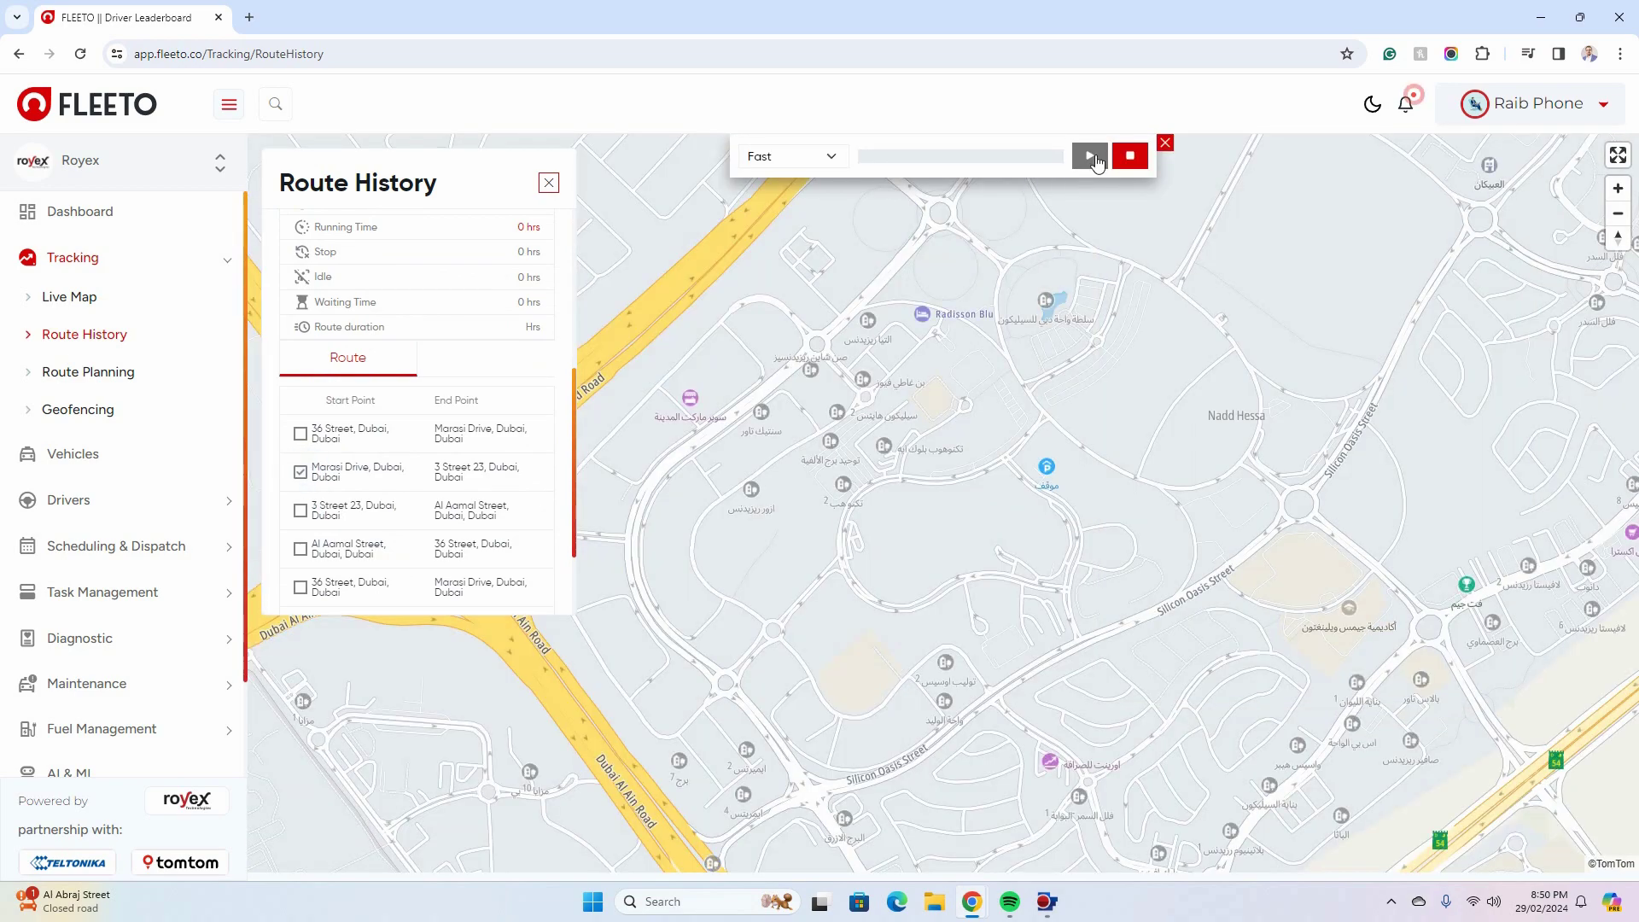
{"action": "left_click", "coordinate": [1090, 156]}
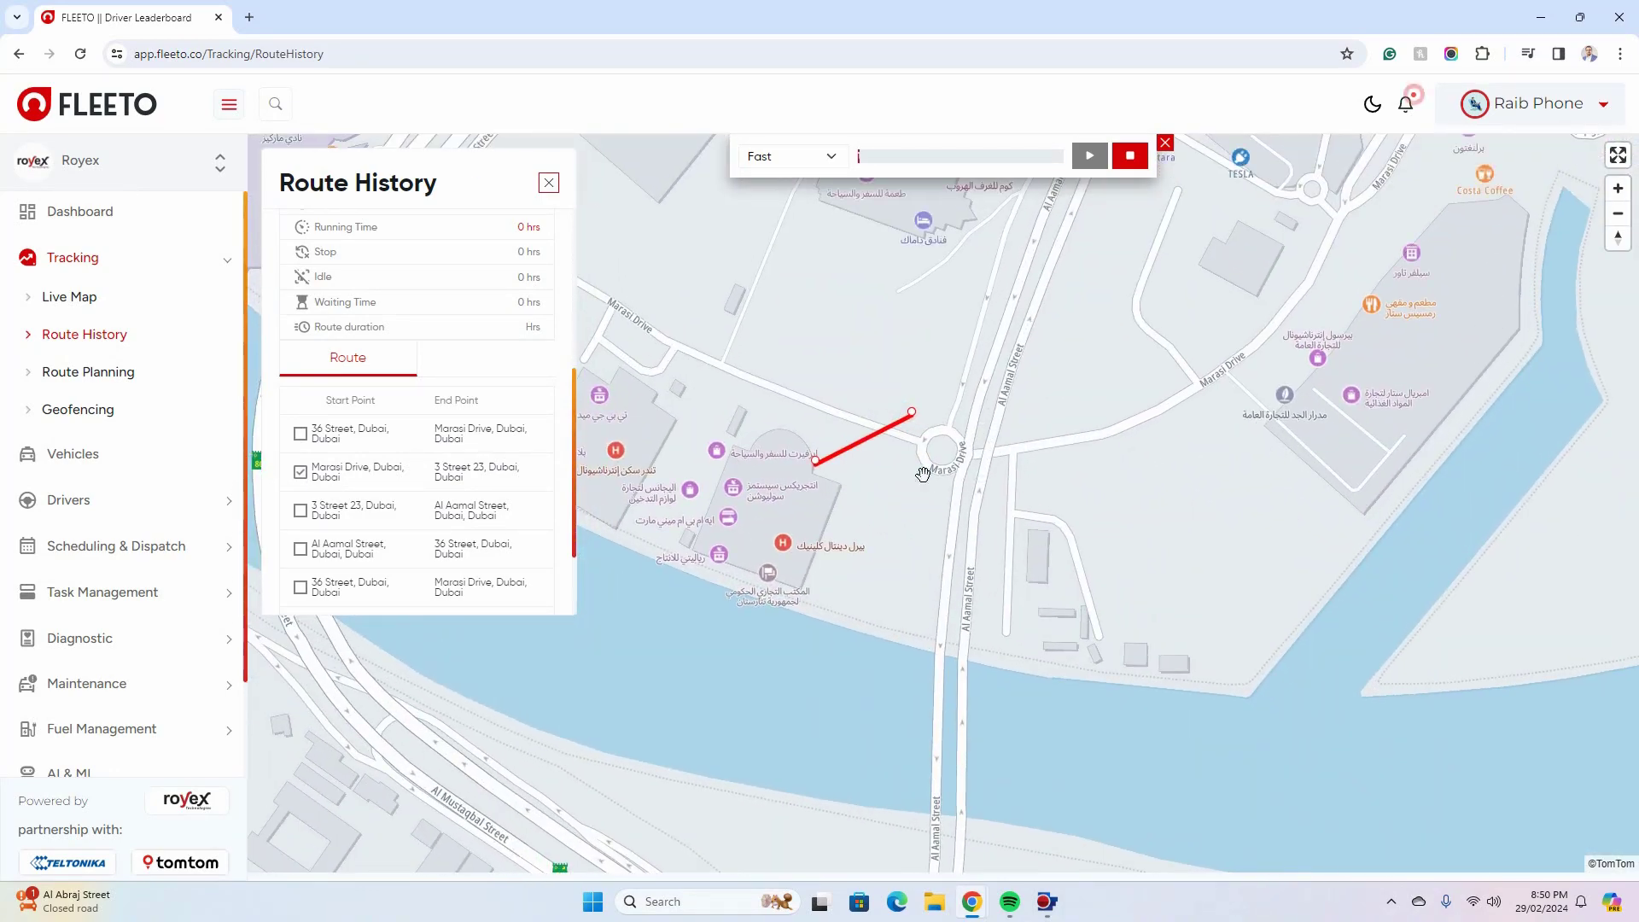
{"action": "scroll", "coordinate": [918, 461], "scroll_direction": "up", "scroll_amount": 2}
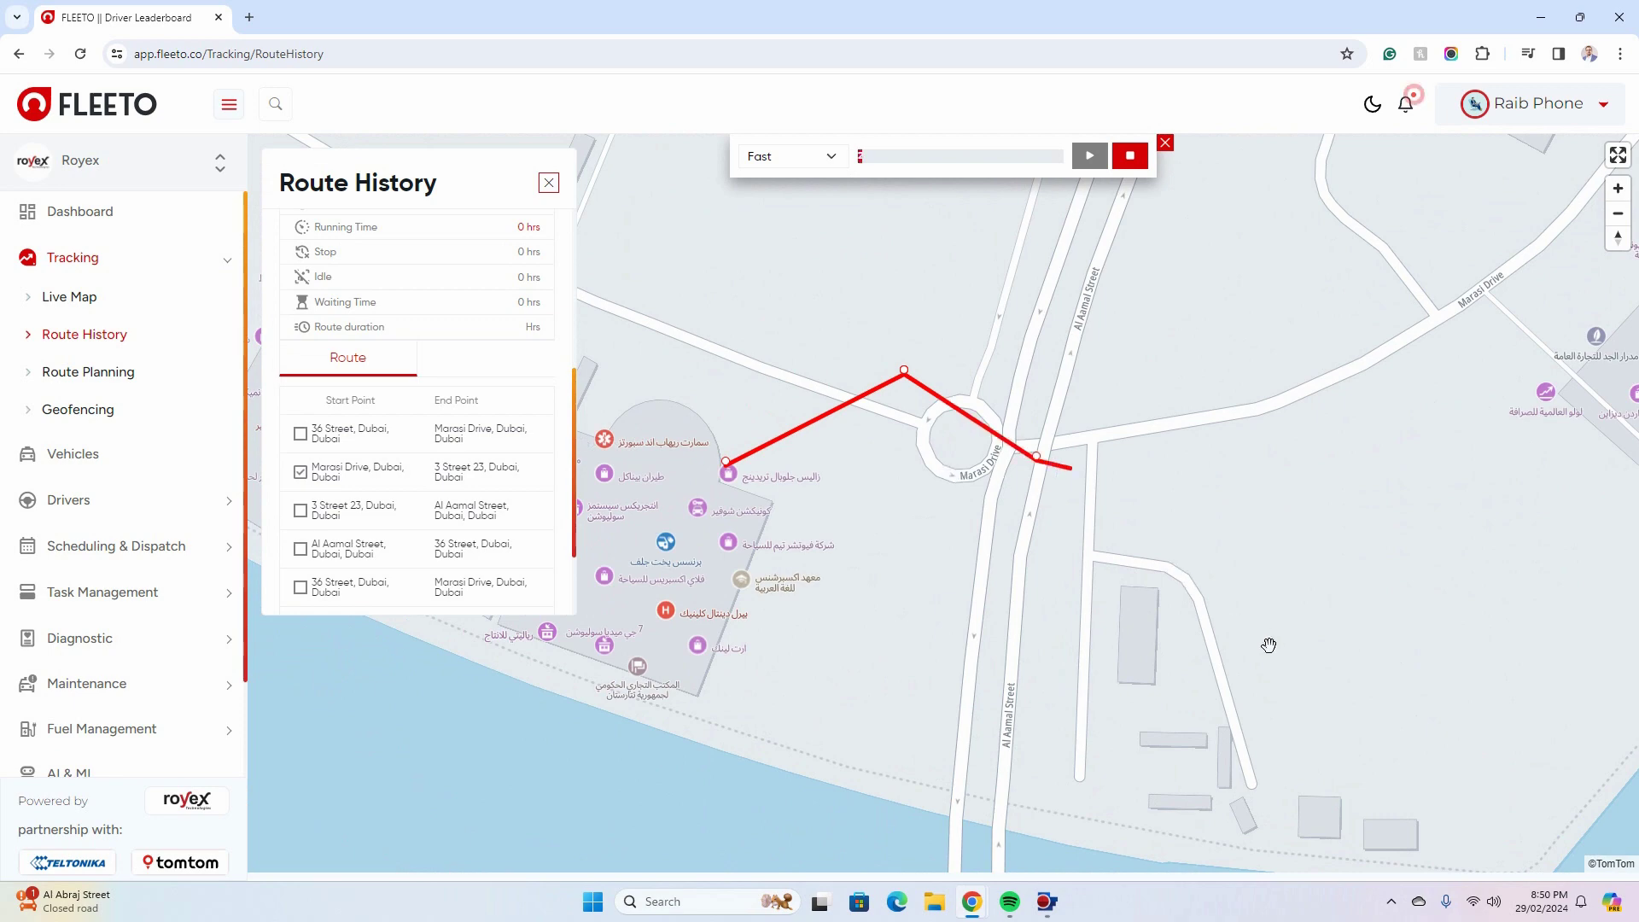
{"action": "scroll", "coordinate": [1310, 570], "scroll_direction": "down", "scroll_amount": 5}
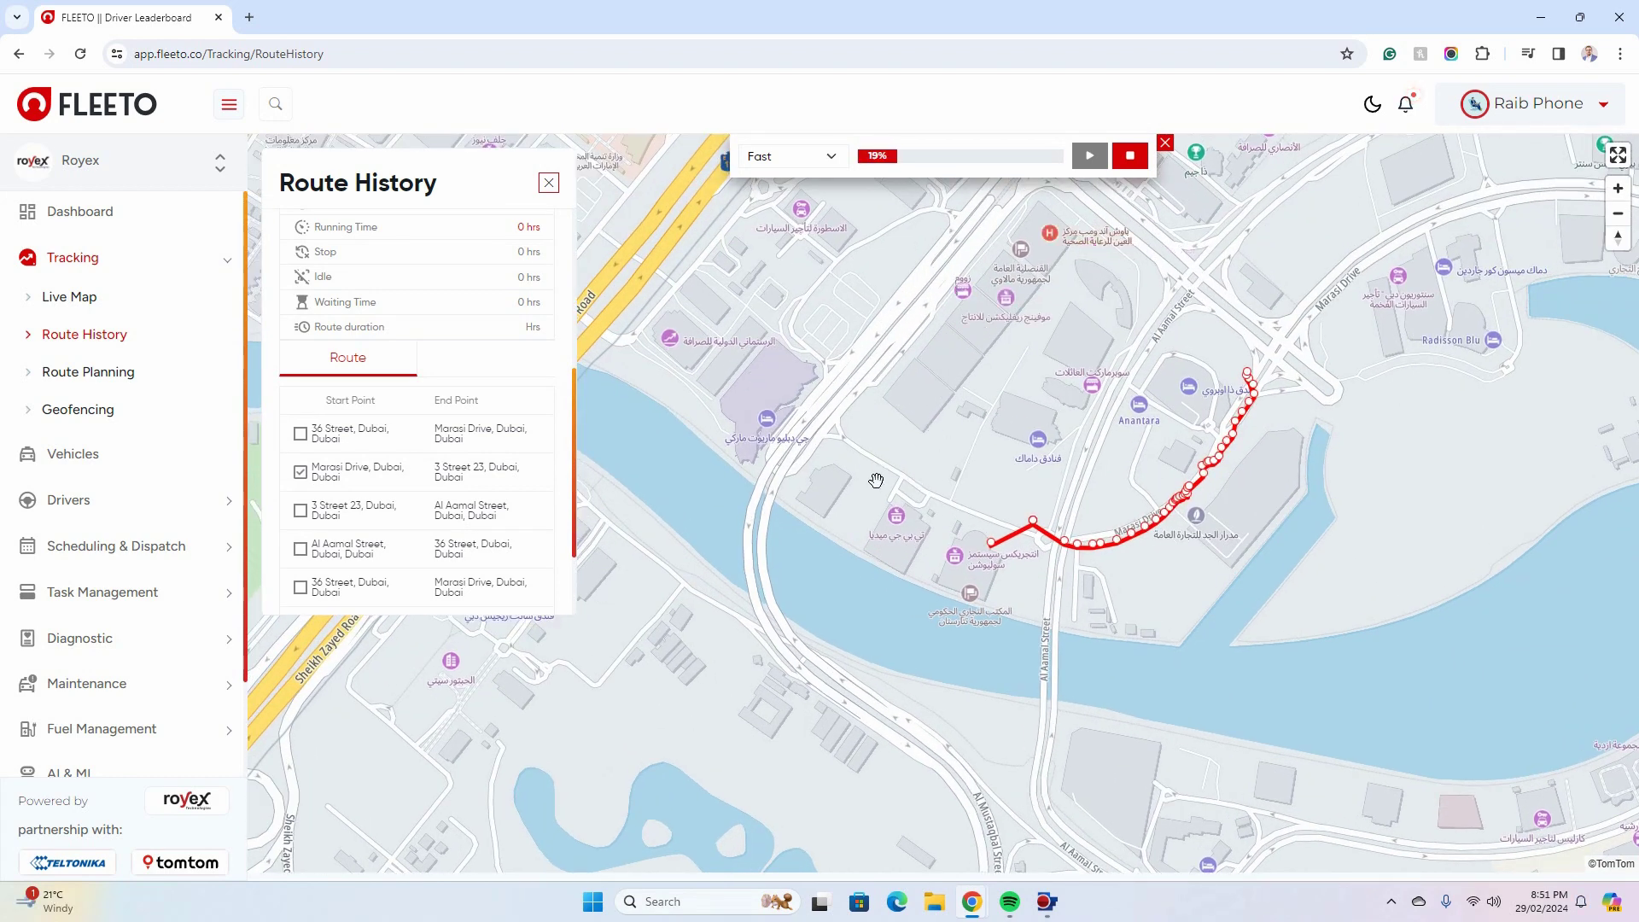
- Examine the recorded details of individual points along the R-FM-920 route on Marasi Drive
{"action": "scroll", "coordinate": [1246, 434], "scroll_direction": "up", "scroll_amount": 6}
{"action": "scroll", "coordinate": [1247, 416], "scroll_direction": "down", "scroll_amount": 5}
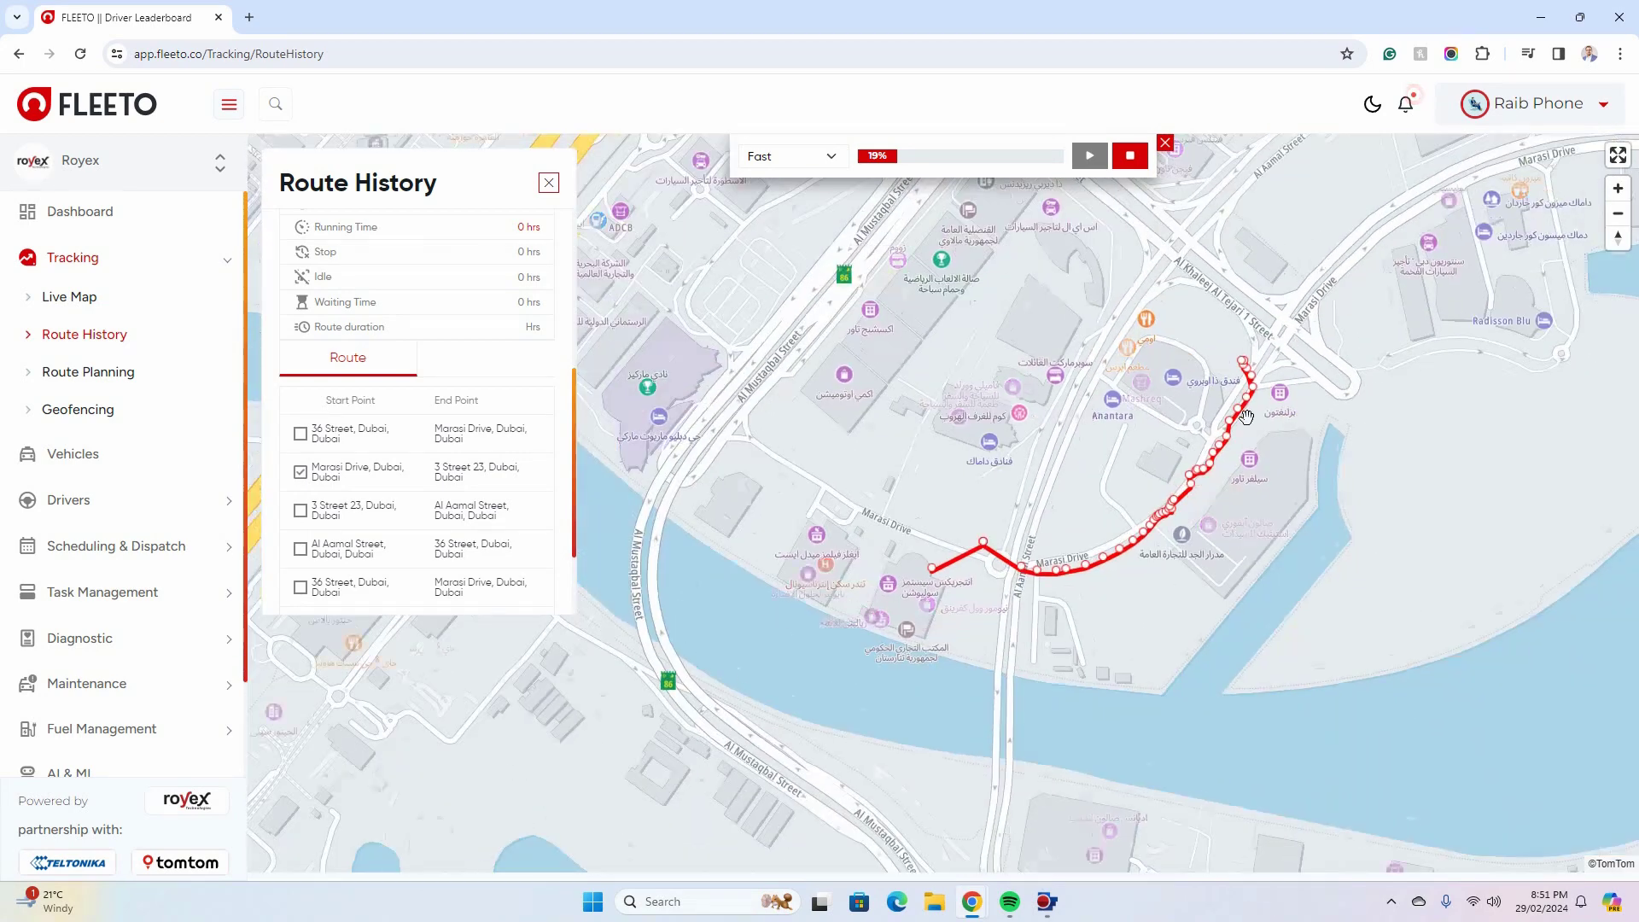
{"action": "scroll", "coordinate": [1247, 416], "scroll_direction": "down", "scroll_amount": 3}
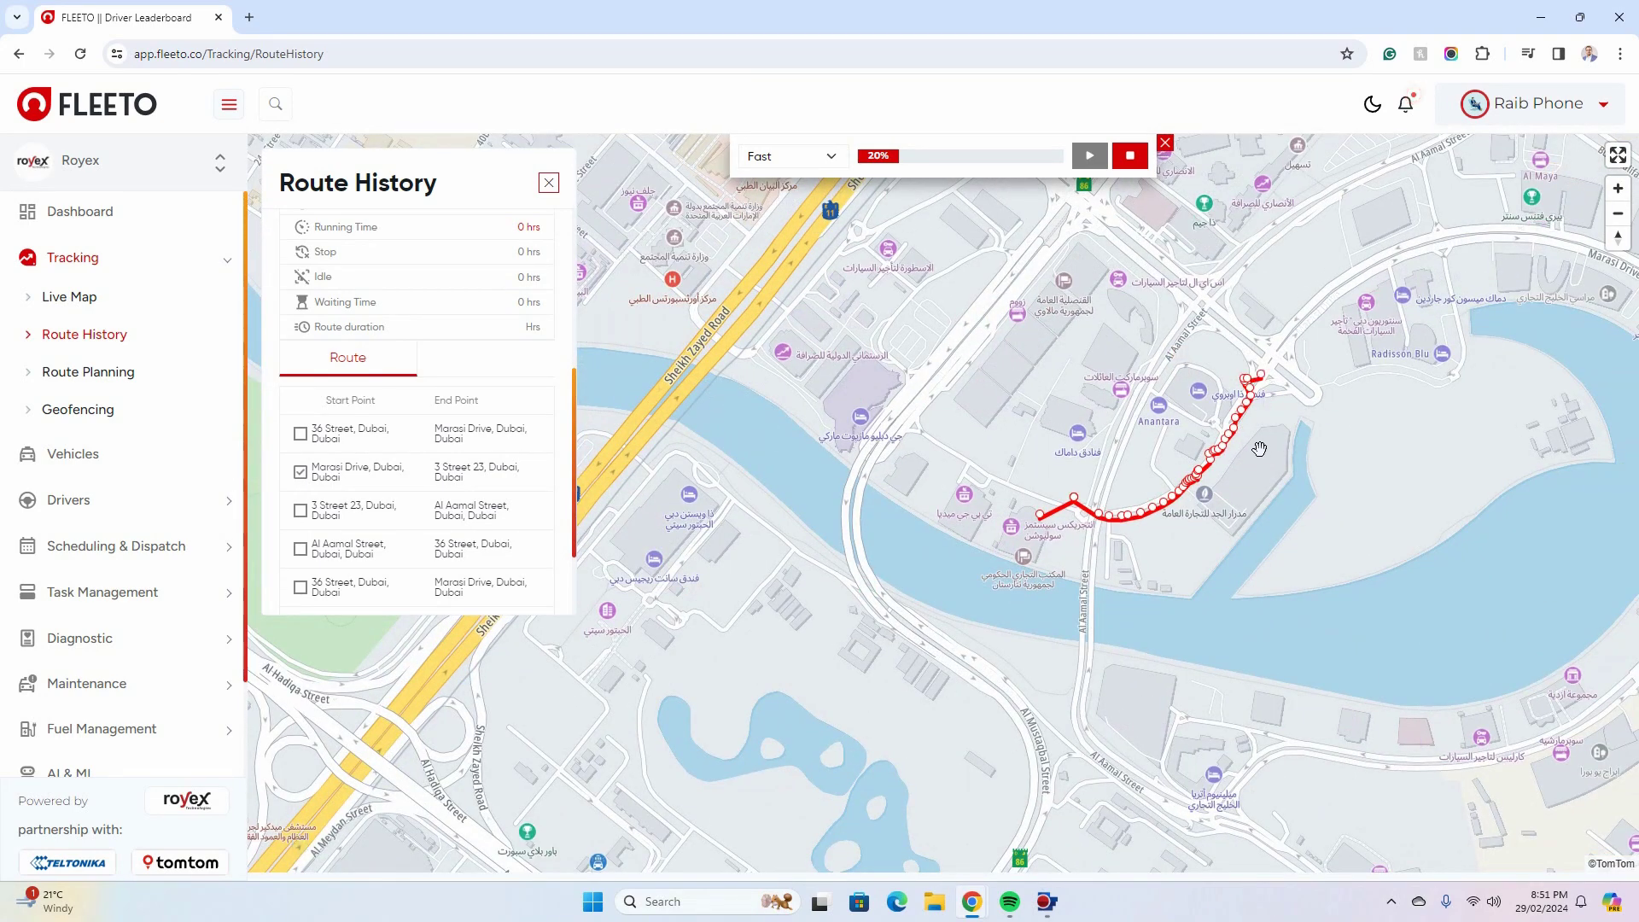
{"action": "left_click", "coordinate": [1227, 452]}
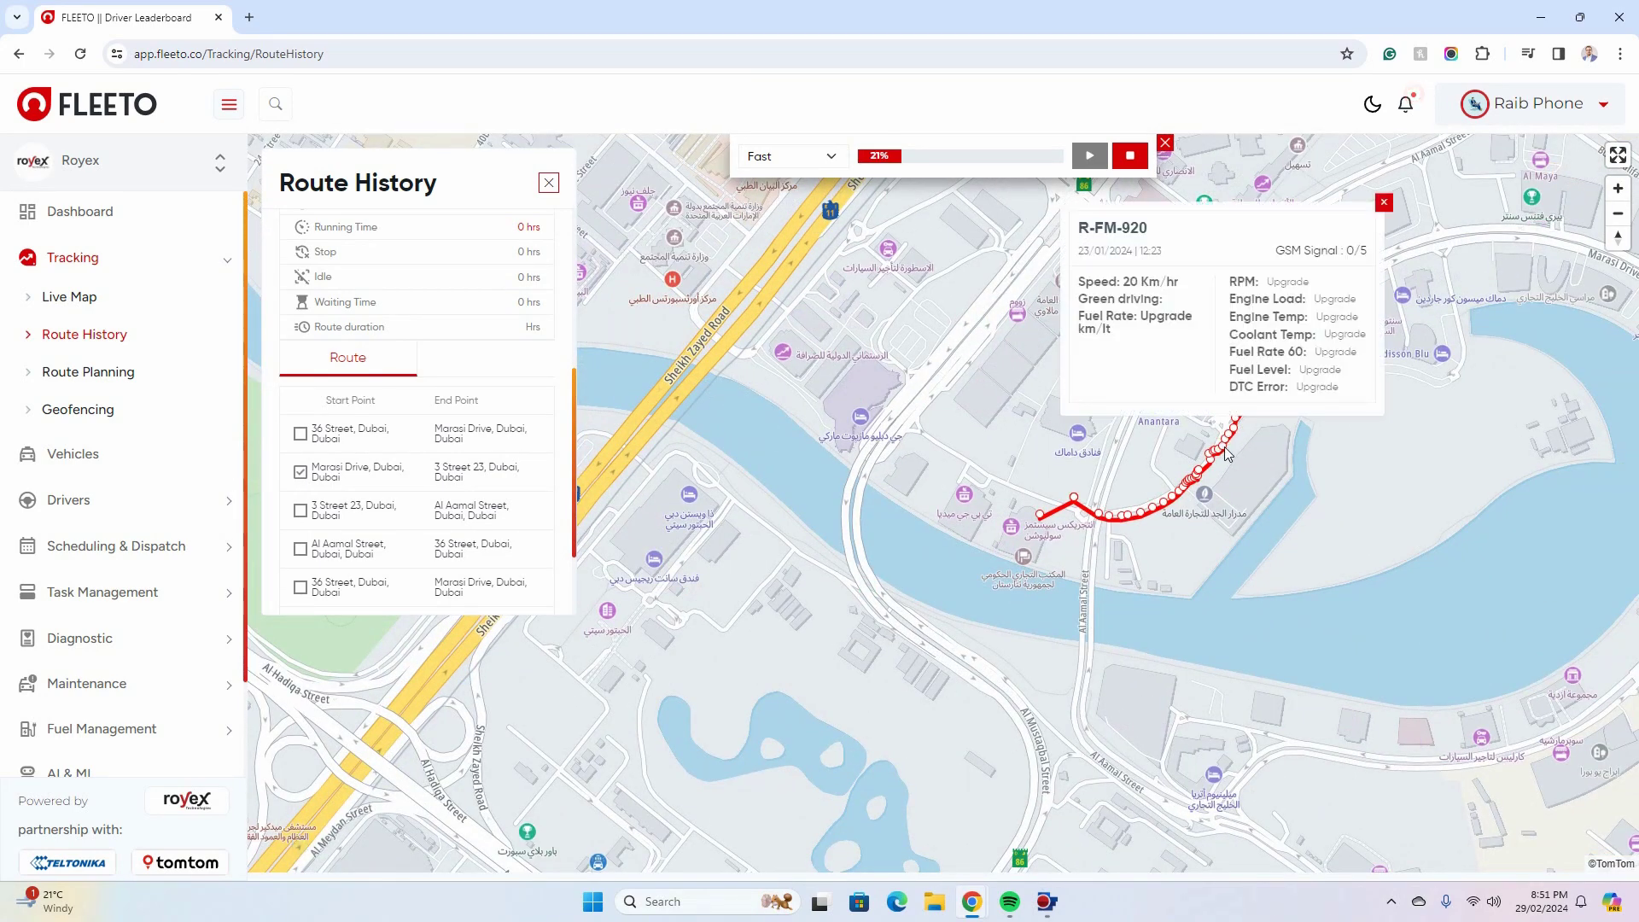
{"action": "left_click", "coordinate": [1230, 445]}
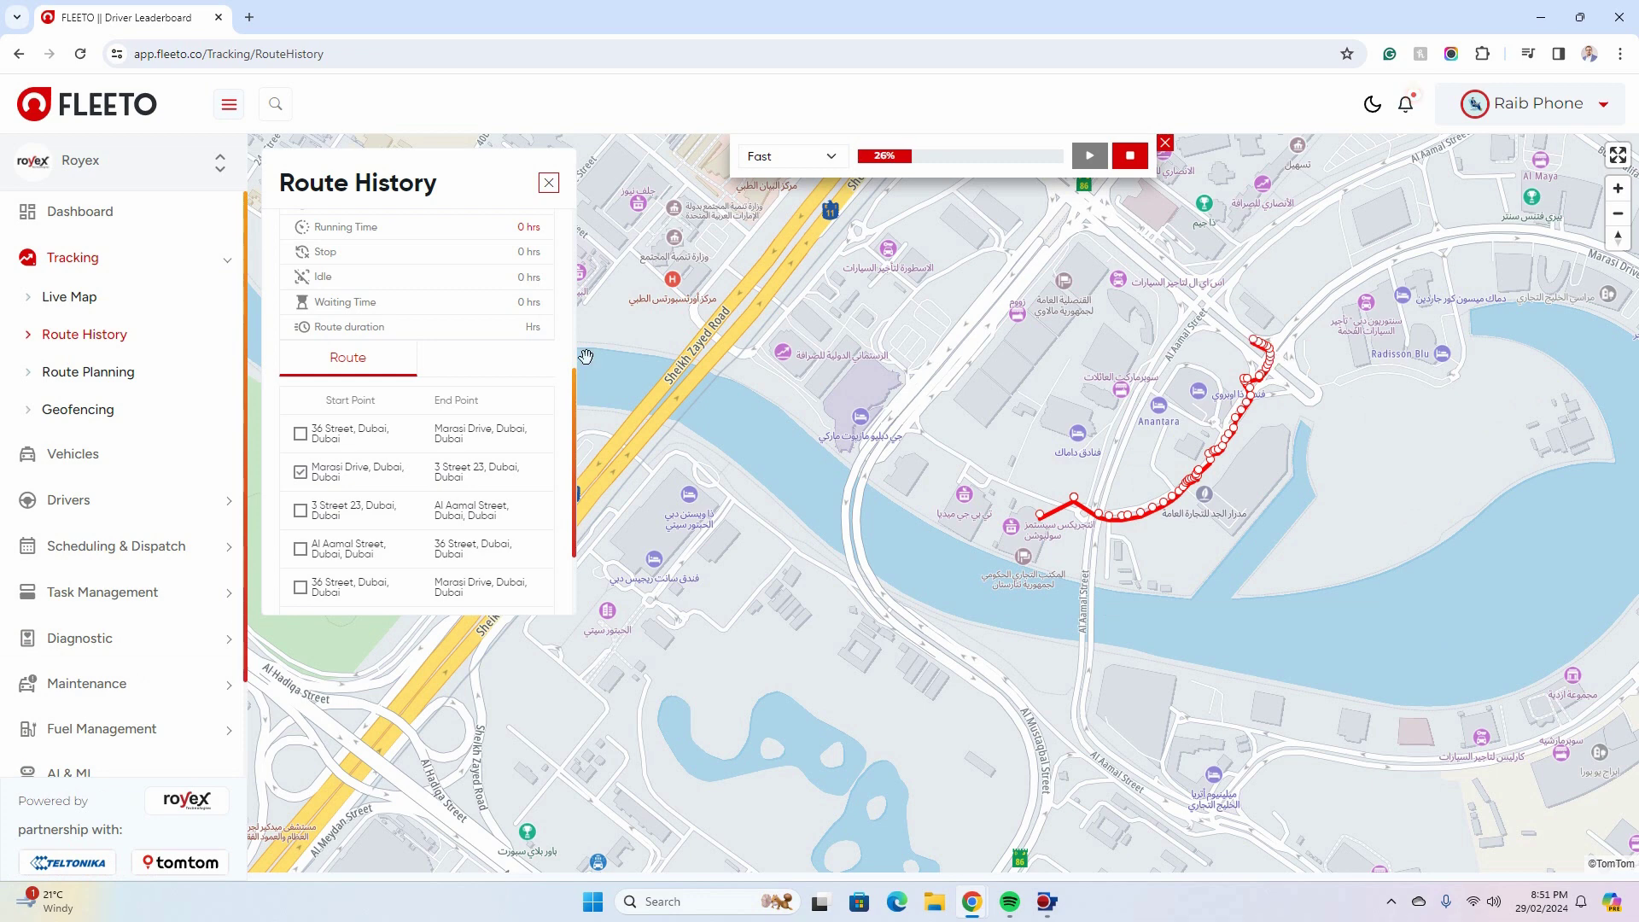
{"action": "scroll", "coordinate": [469, 391], "scroll_direction": "up", "scroll_amount": 5}
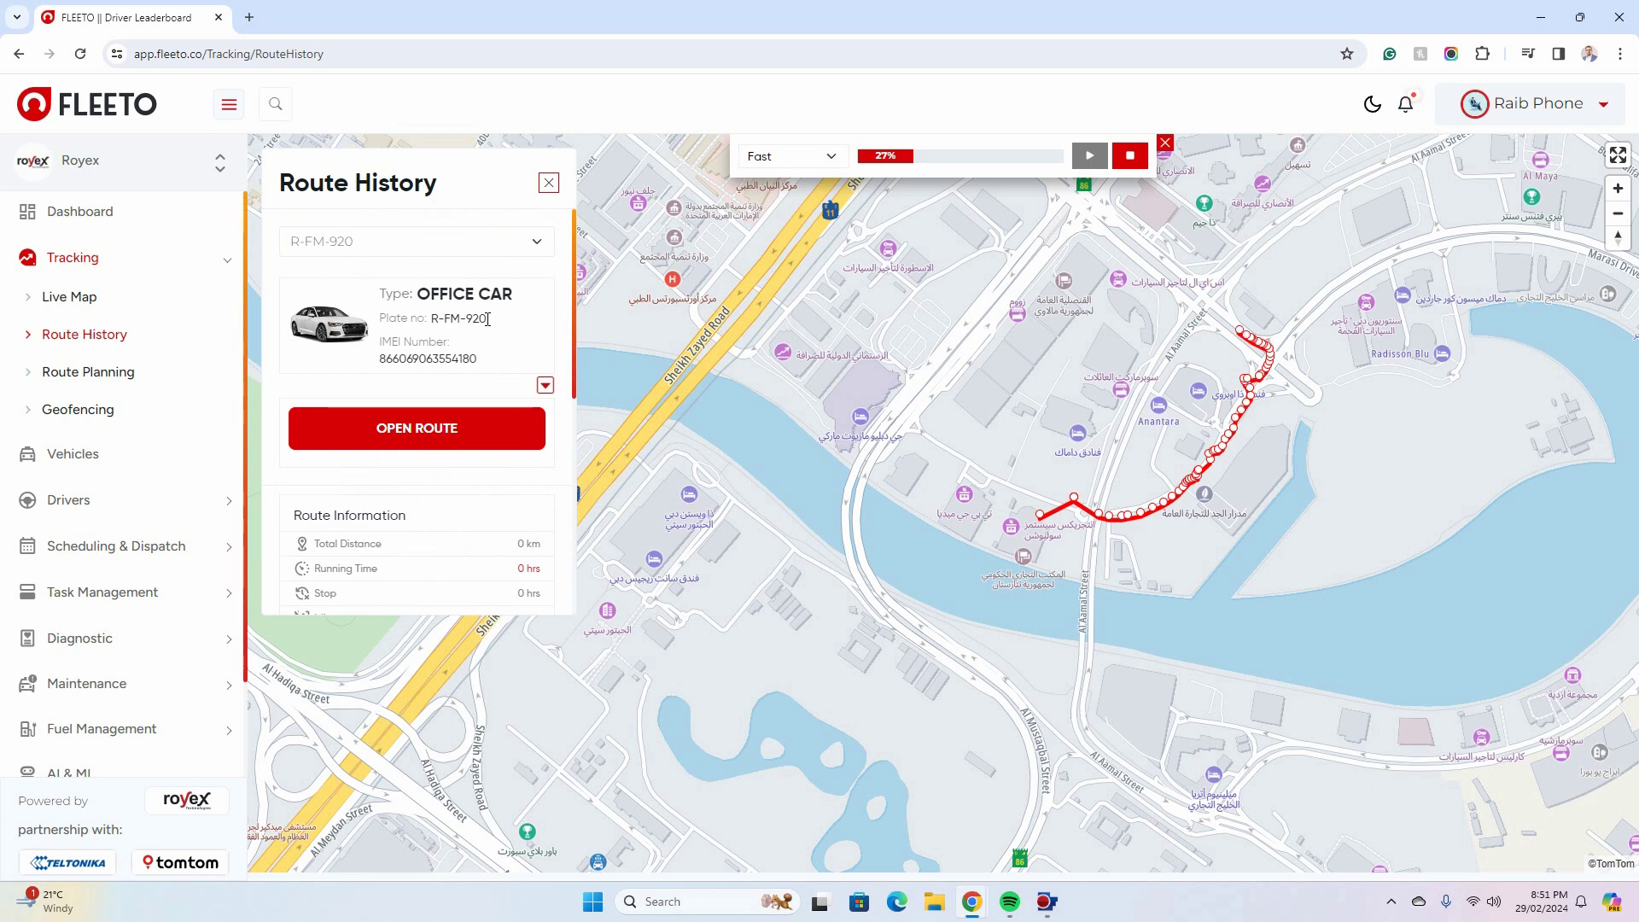
{"action": "left_click", "coordinate": [1173, 504]}
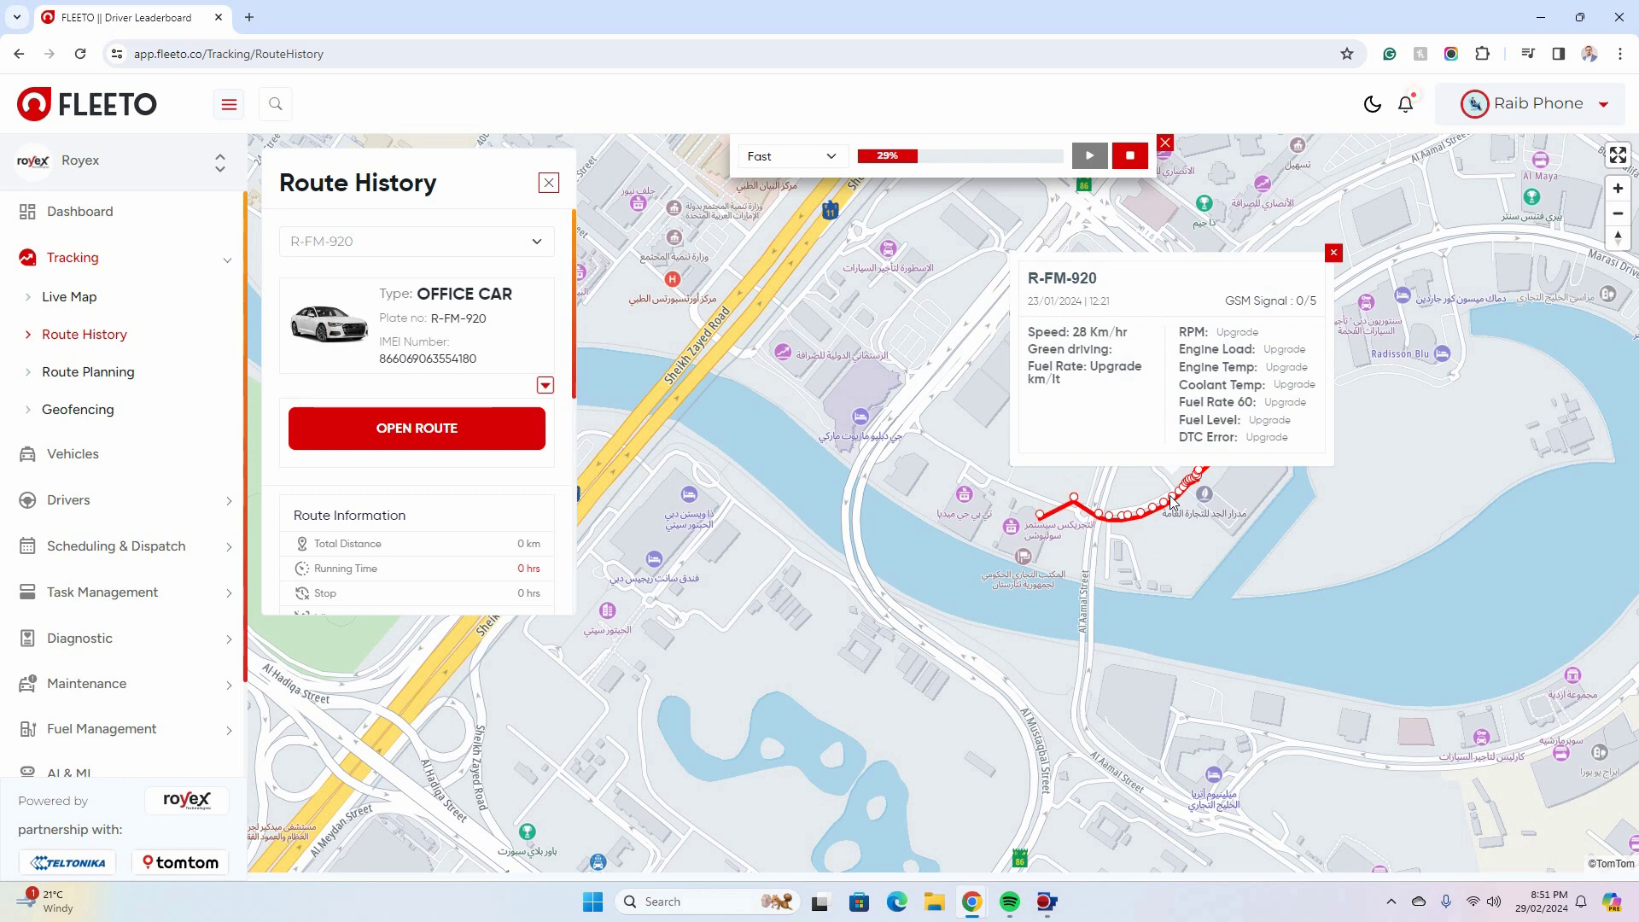
- Choose vehicle WC-653 in the Route History form, and change the selection to EE-857
{"action": "left_click", "coordinate": [534, 245]}
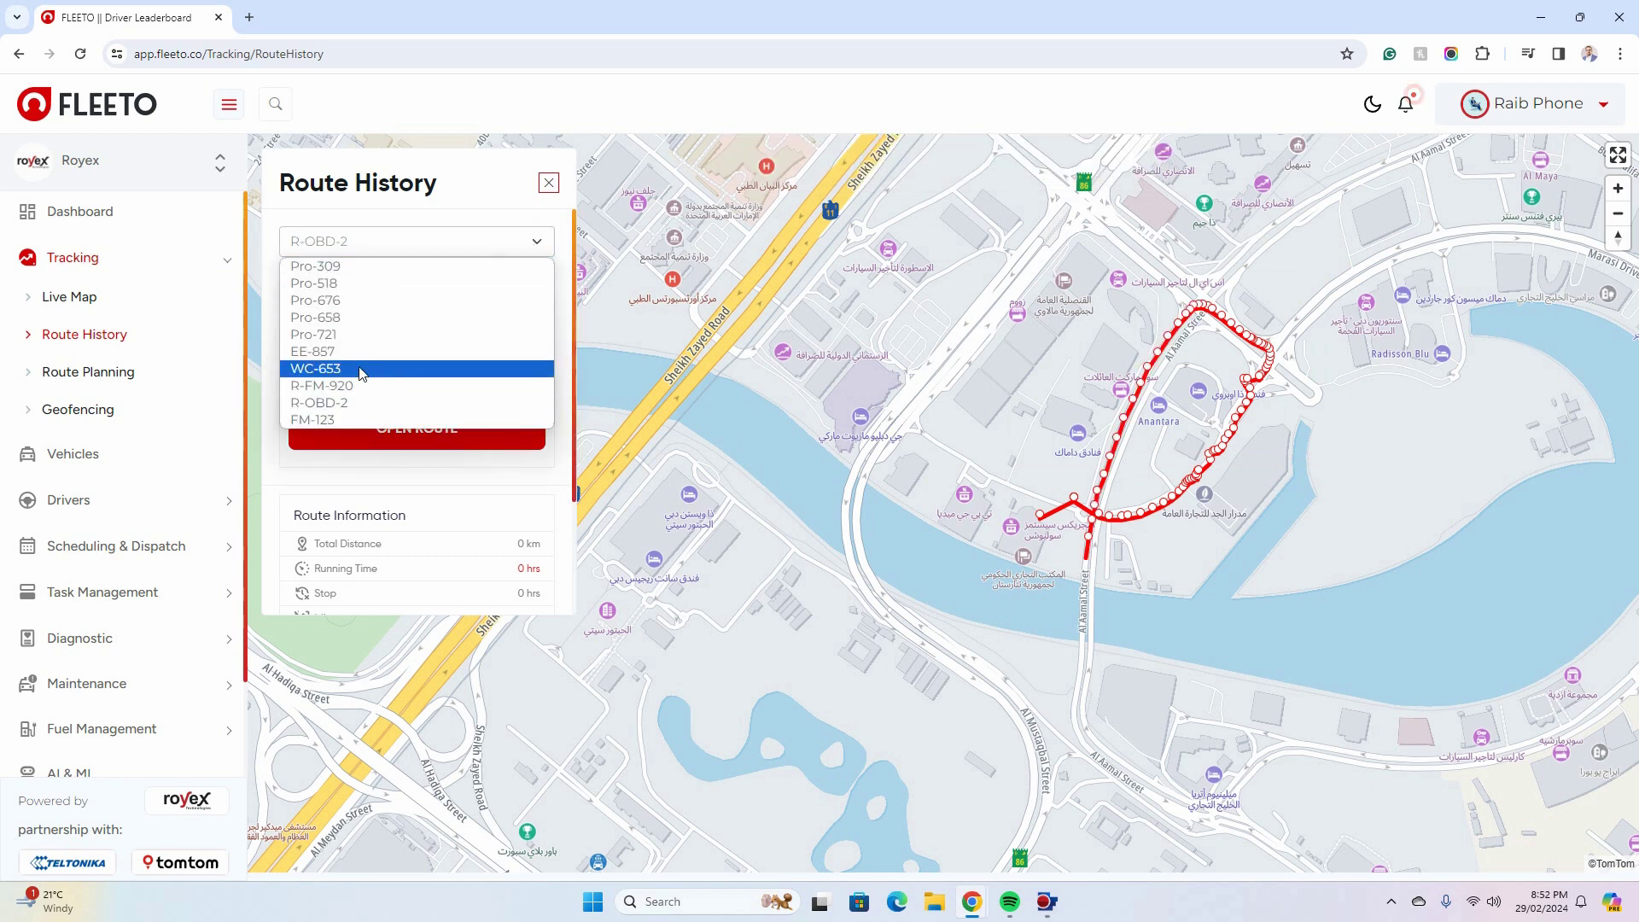
{"action": "left_click", "coordinate": [363, 371]}
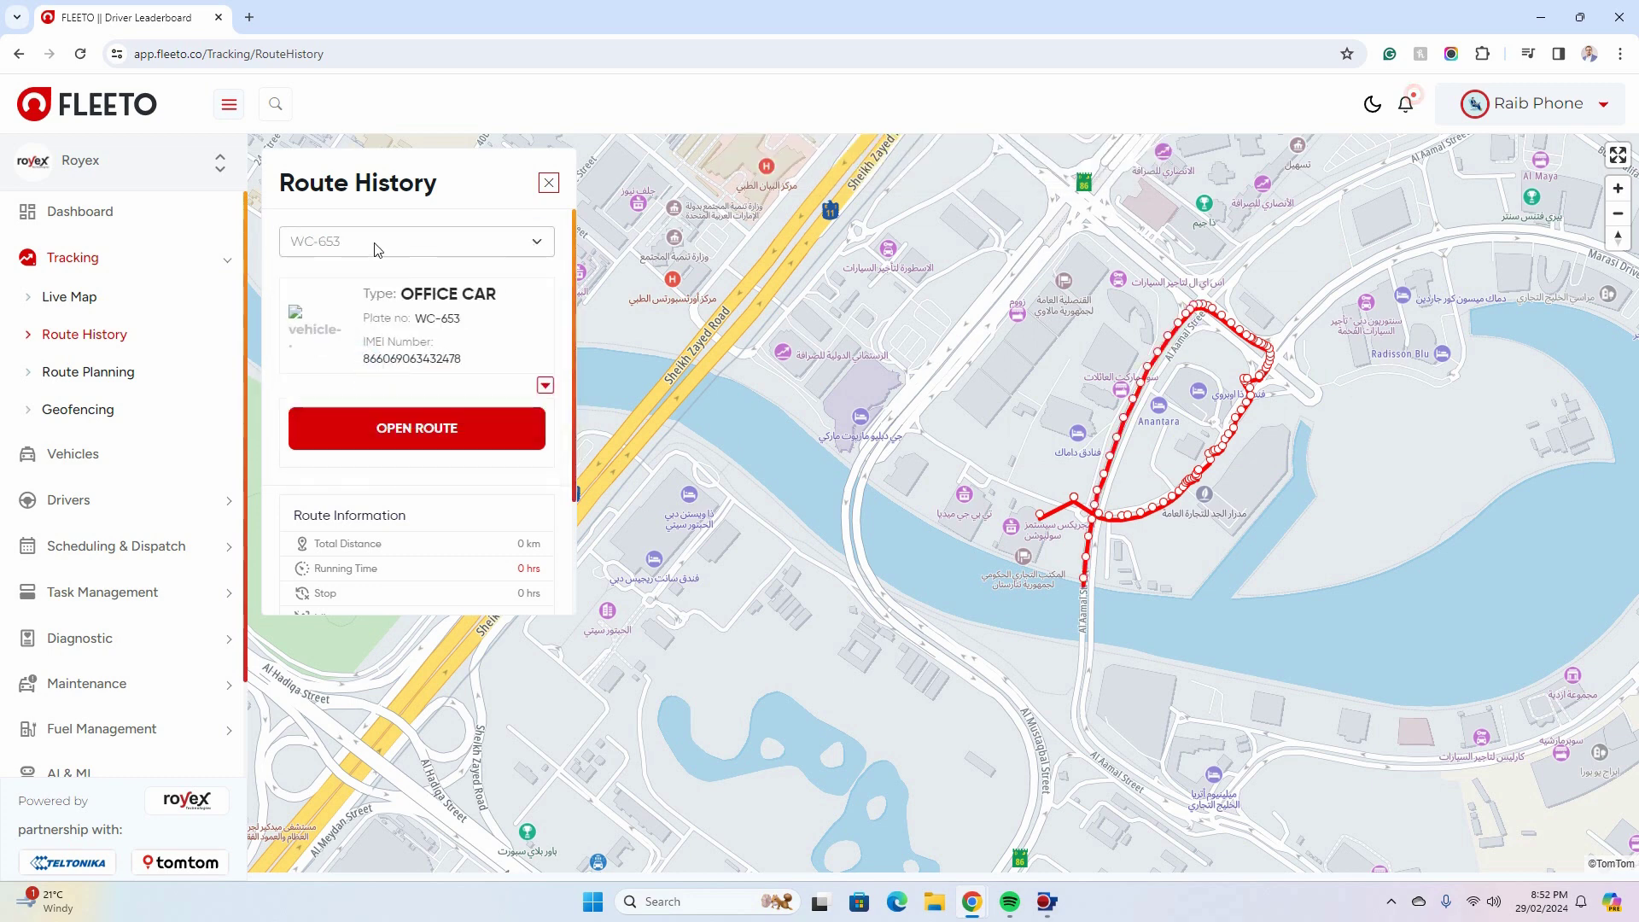
{"action": "left_click", "coordinate": [376, 248]}
{"action": "left_click", "coordinate": [367, 352]}
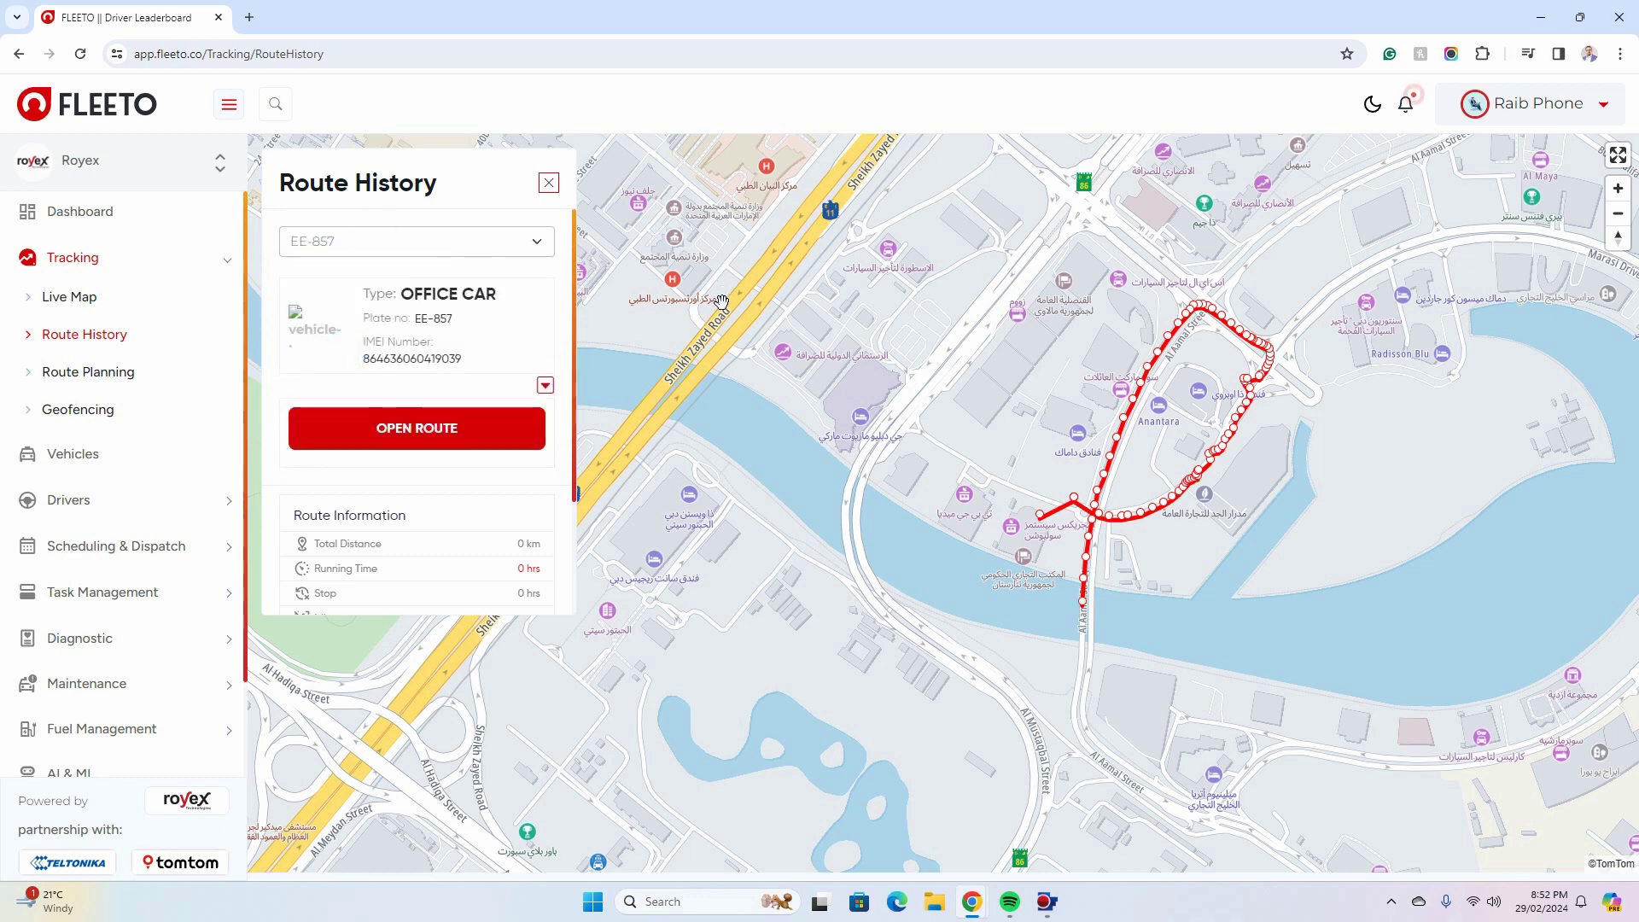
- Show the date and time settings for EE-857 and open its route list
{"action": "left_click", "coordinate": [547, 389]}
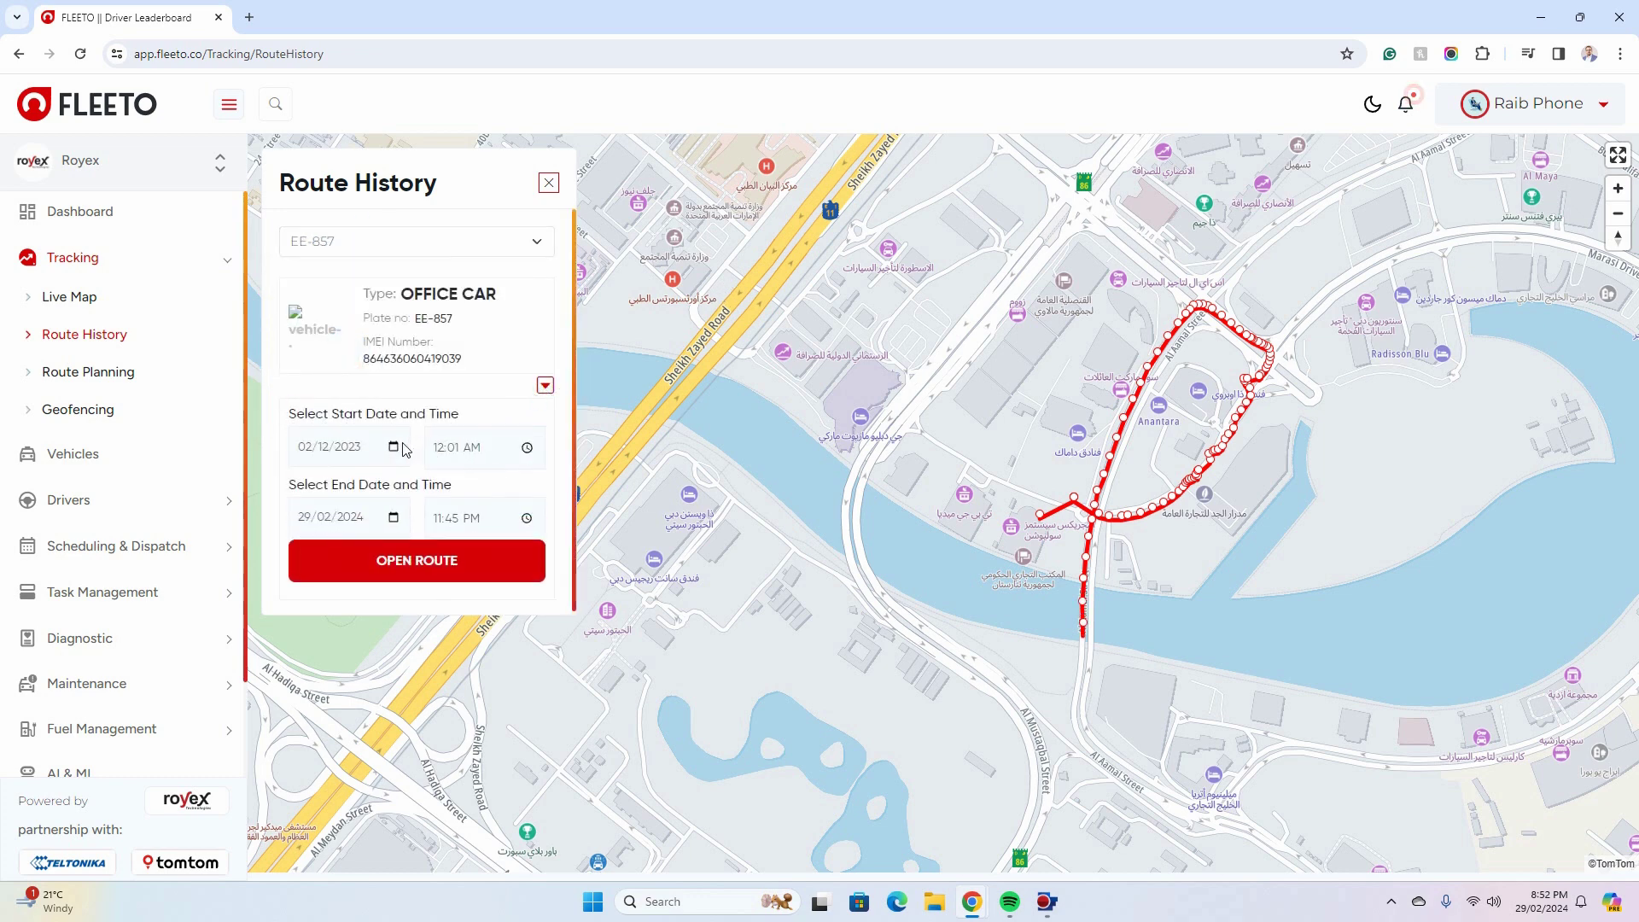
{"action": "left_click", "coordinate": [405, 450]}
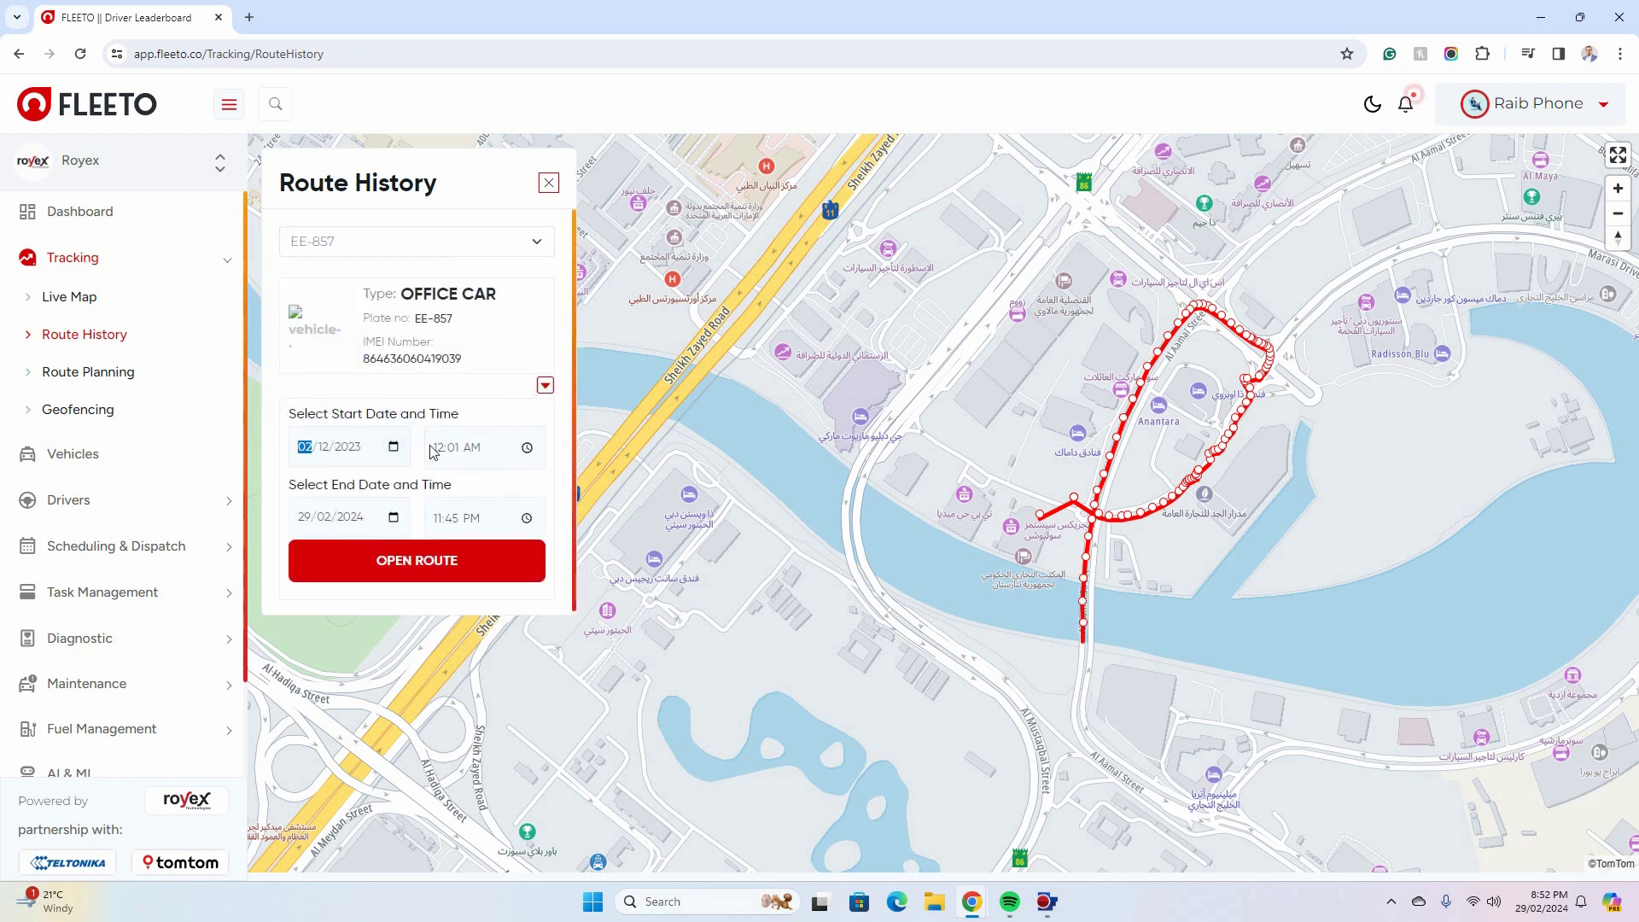
{"action": "left_click", "coordinate": [439, 561]}
{"action": "scroll", "coordinate": [447, 478], "scroll_direction": "down", "scroll_amount": 3}
{"action": "scroll", "coordinate": [449, 498], "scroll_direction": "down", "scroll_amount": 1}
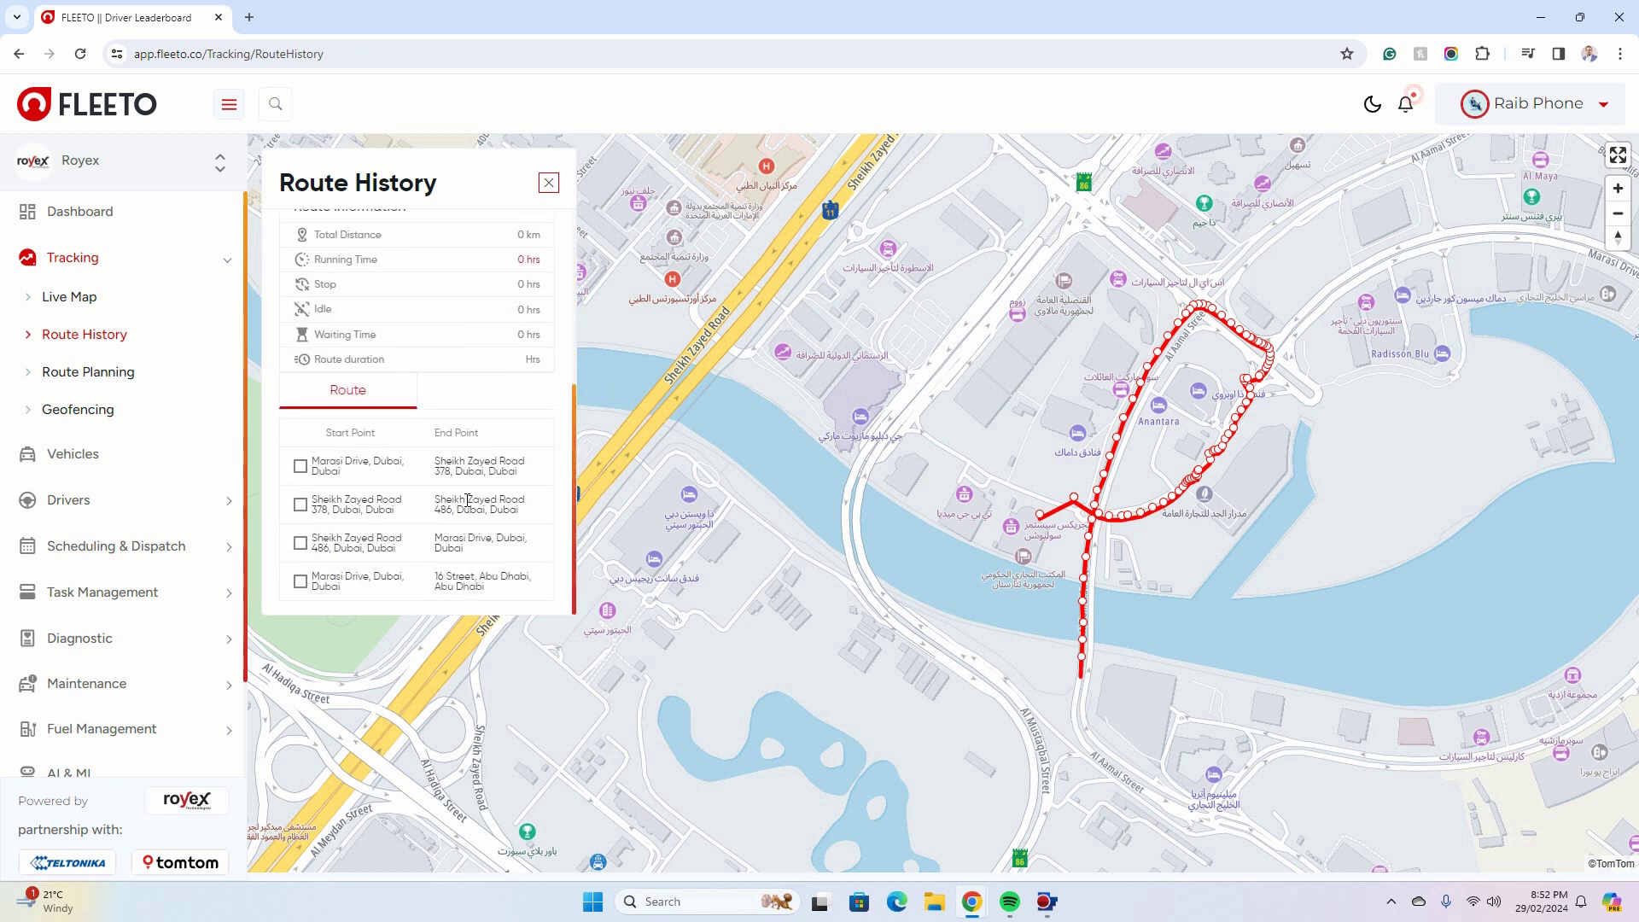
- Play back the route from Sheikh Zayed Road 378 to Sheikh Zayed Road 486 on the map and close the playback
{"action": "left_click", "coordinate": [301, 506]}
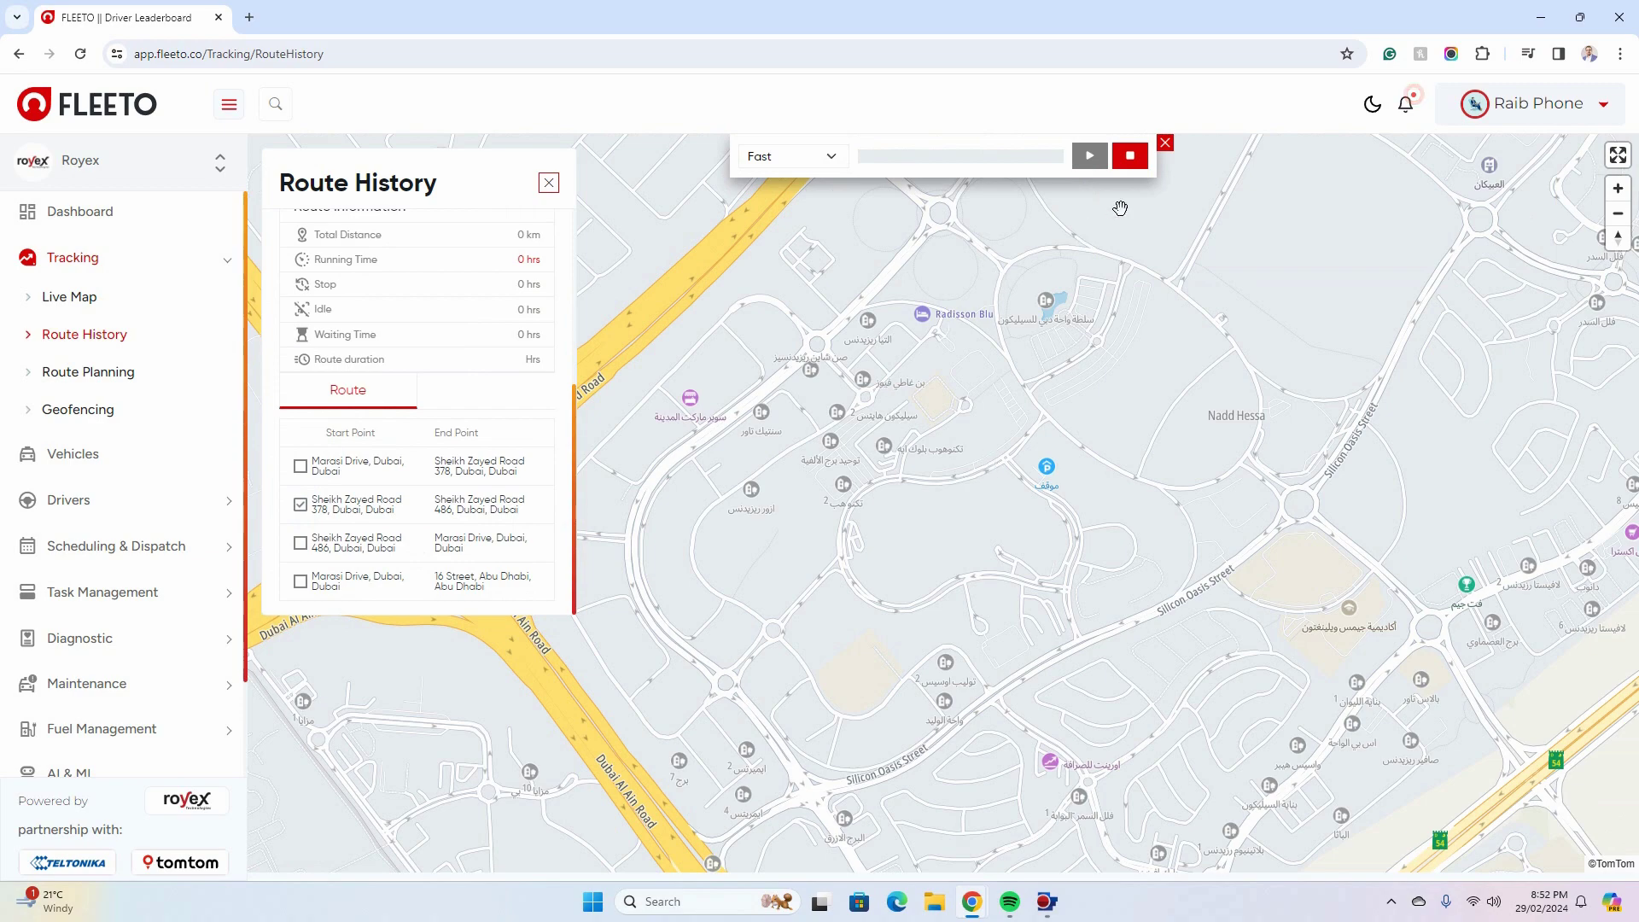
{"action": "left_click", "coordinate": [1090, 162]}
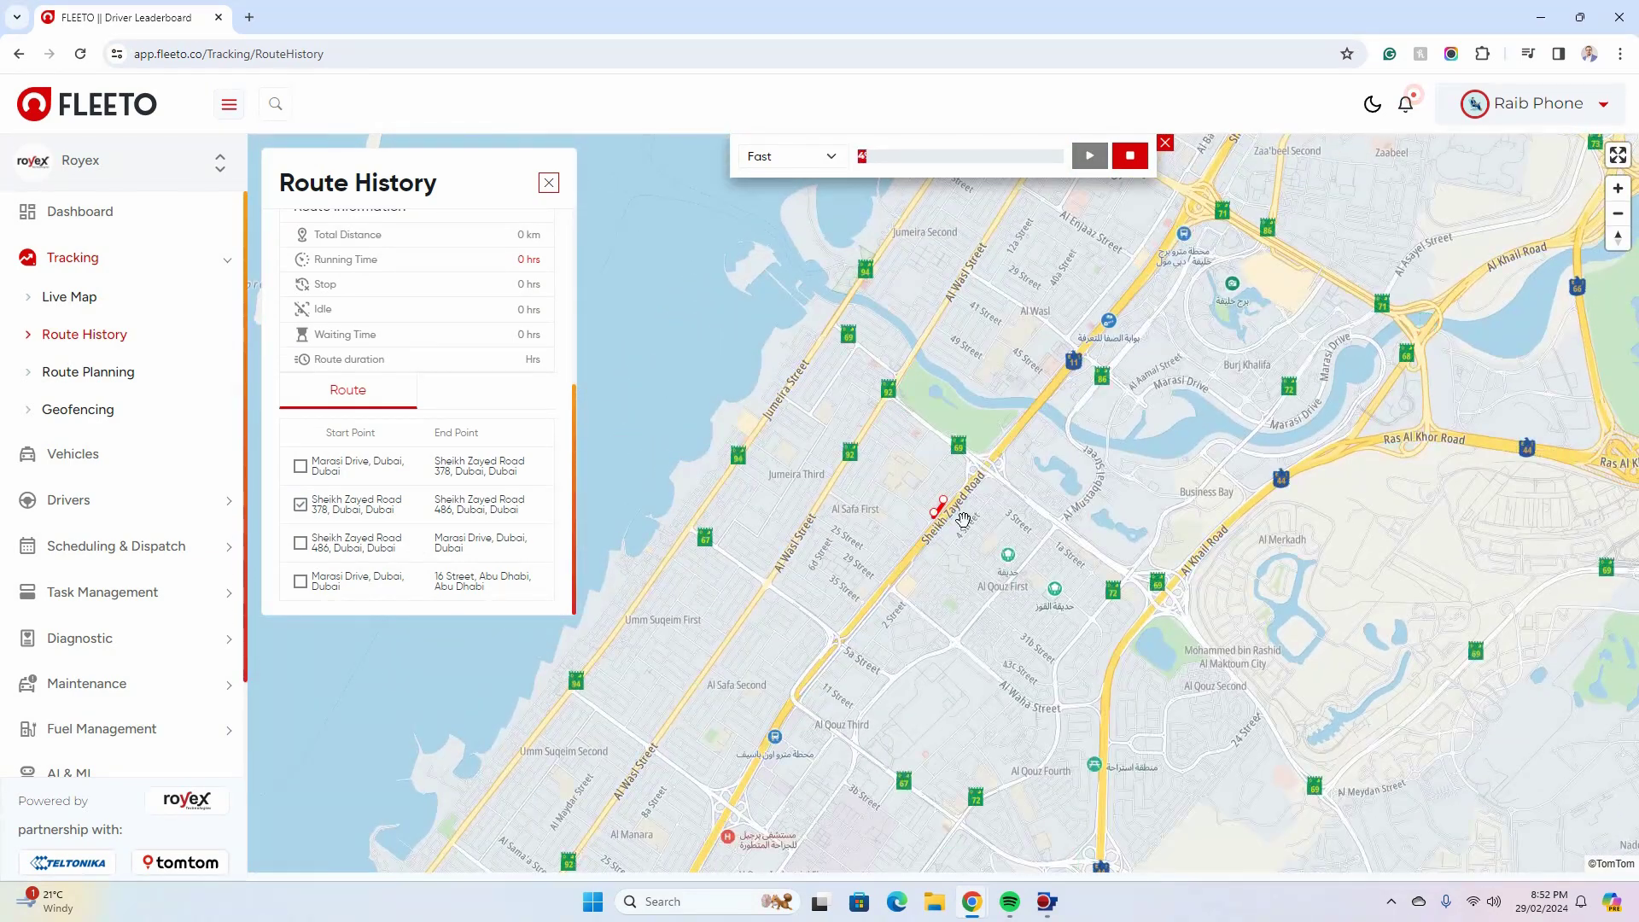
{"action": "scroll", "coordinate": [955, 514], "scroll_direction": "up", "scroll_amount": 4}
{"action": "left_click", "coordinate": [932, 491]}
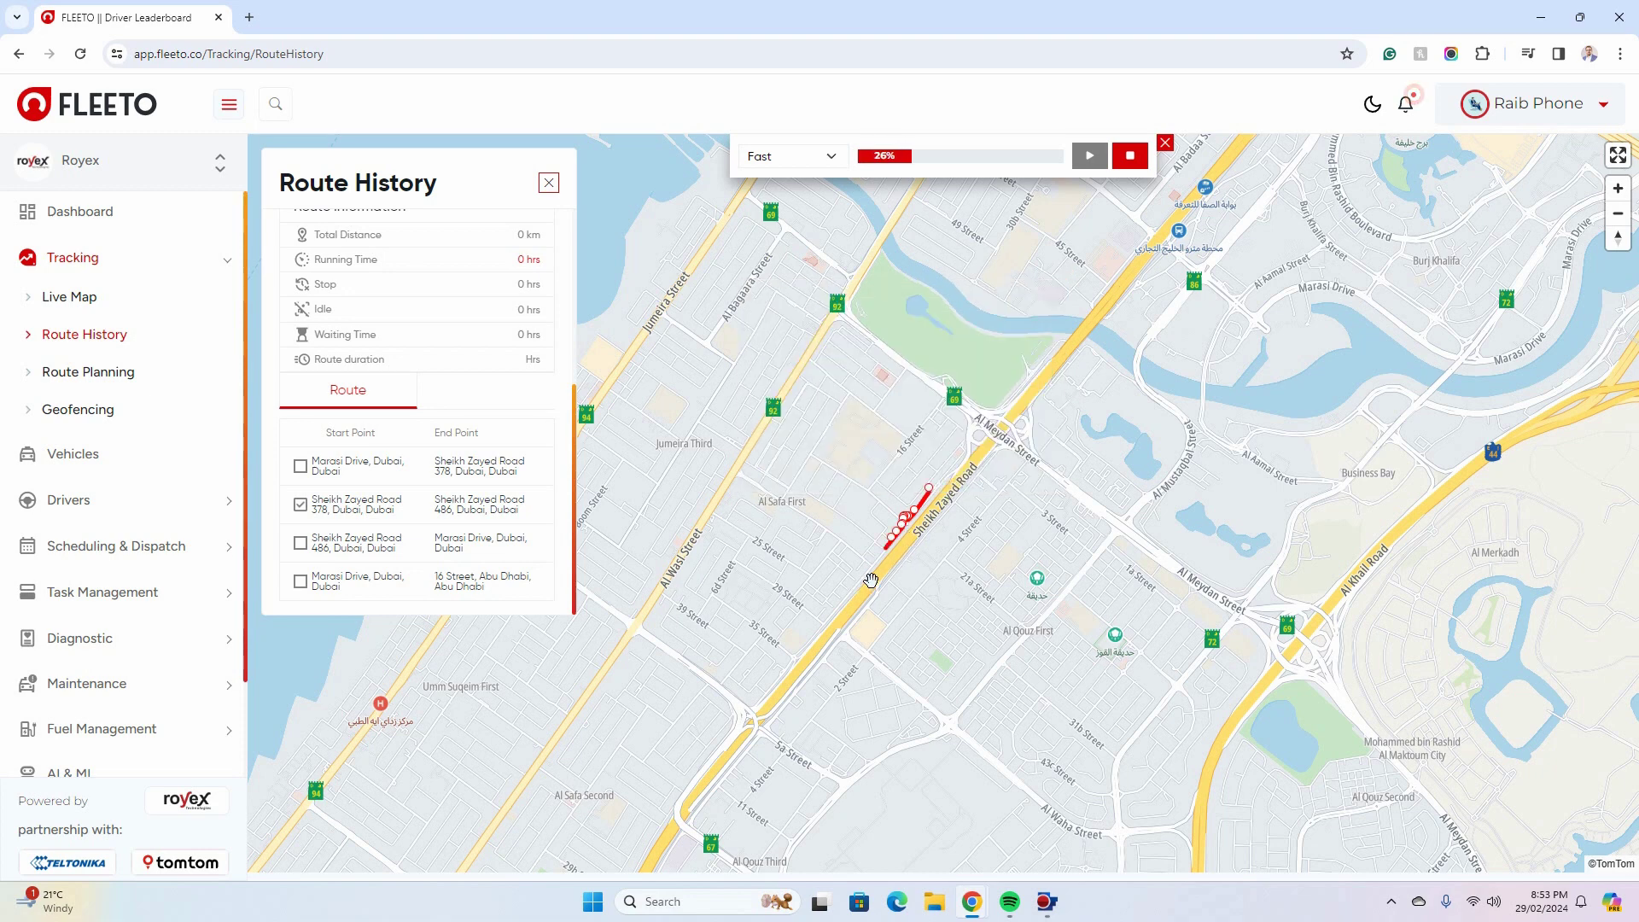
{"action": "scroll", "coordinate": [871, 580], "scroll_direction": "up", "scroll_amount": 3}
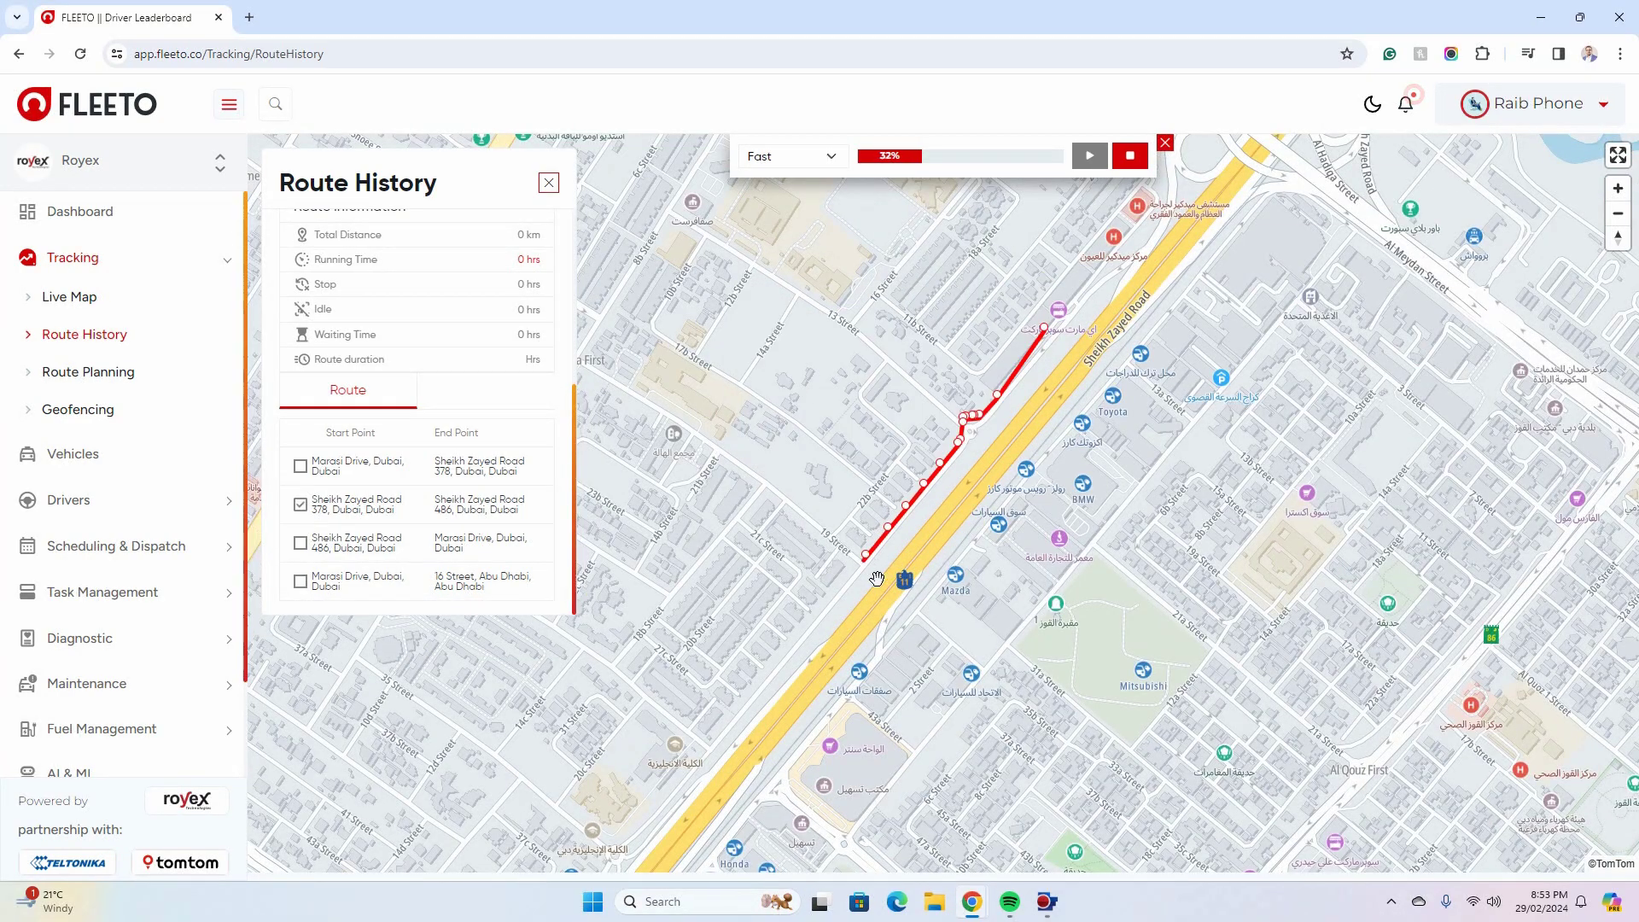
{"action": "scroll", "coordinate": [982, 589], "scroll_direction": "down", "scroll_amount": 2}
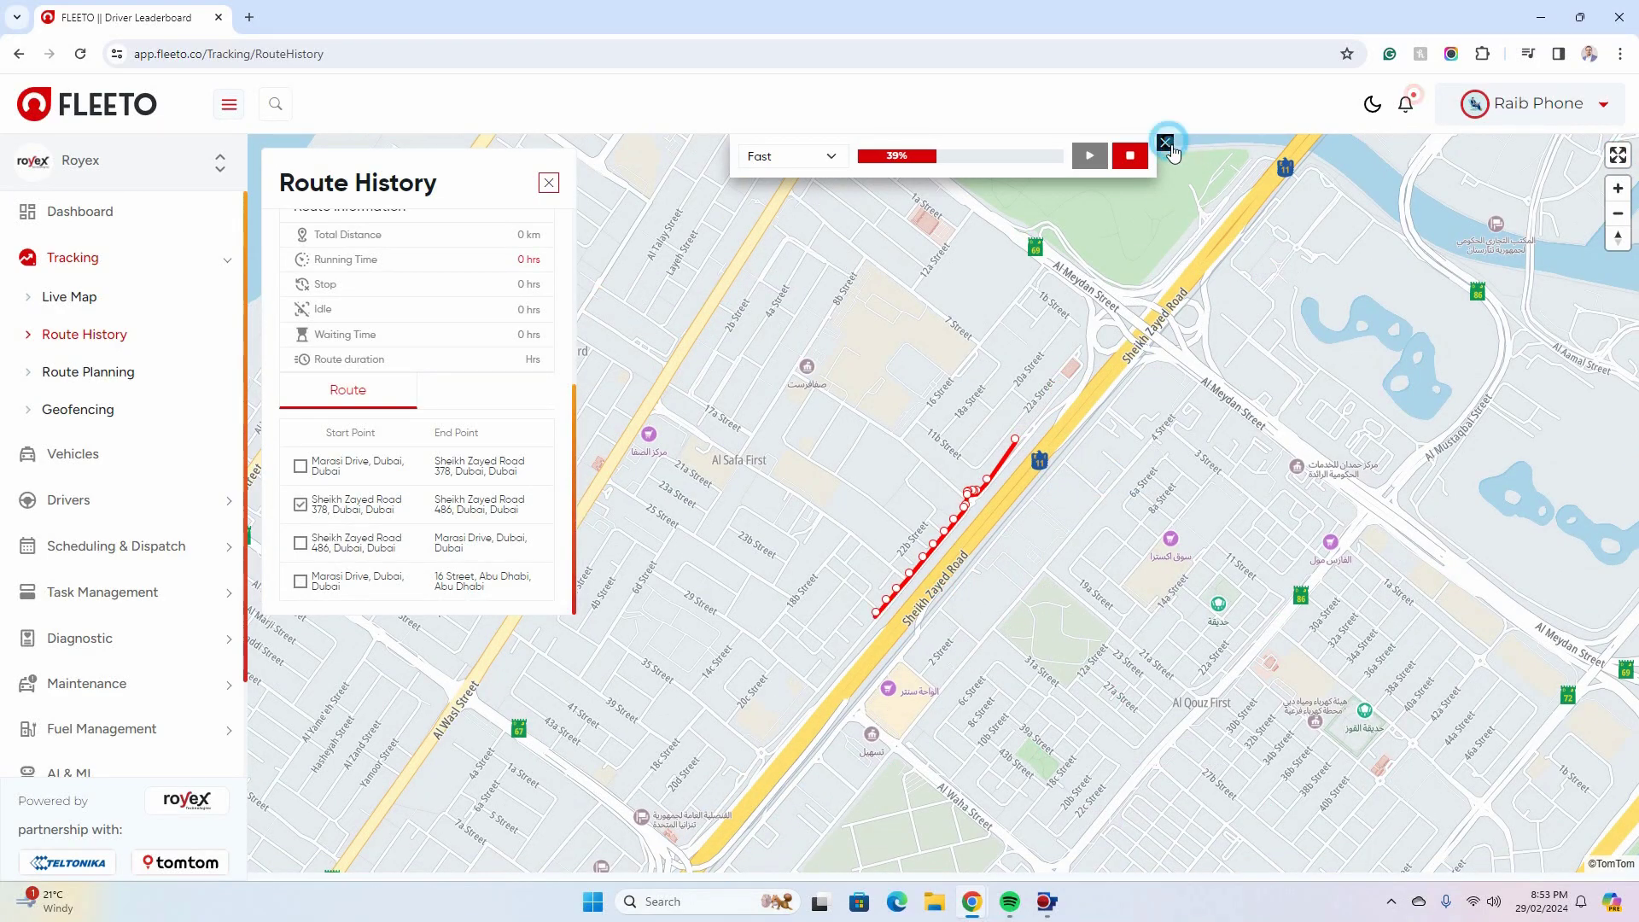
{"action": "left_click", "coordinate": [1165, 142]}
{"action": "scroll", "coordinate": [786, 497], "scroll_direction": "down", "scroll_amount": 4}
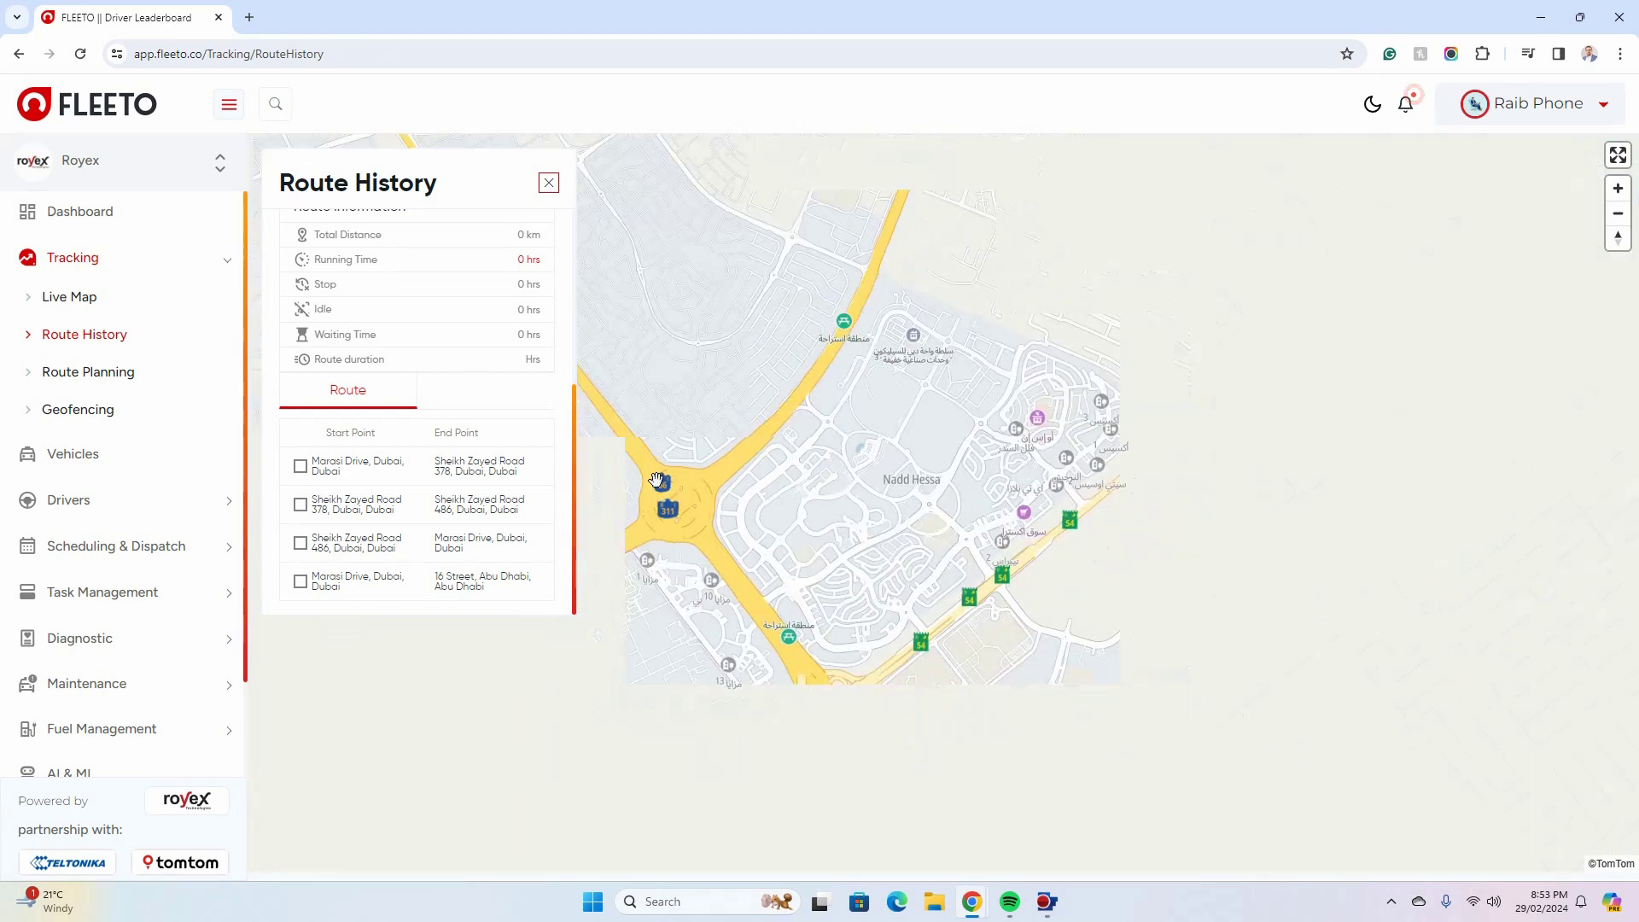
- View the Route Planning page and open the Geofencing page
{"action": "left_click", "coordinate": [83, 376]}
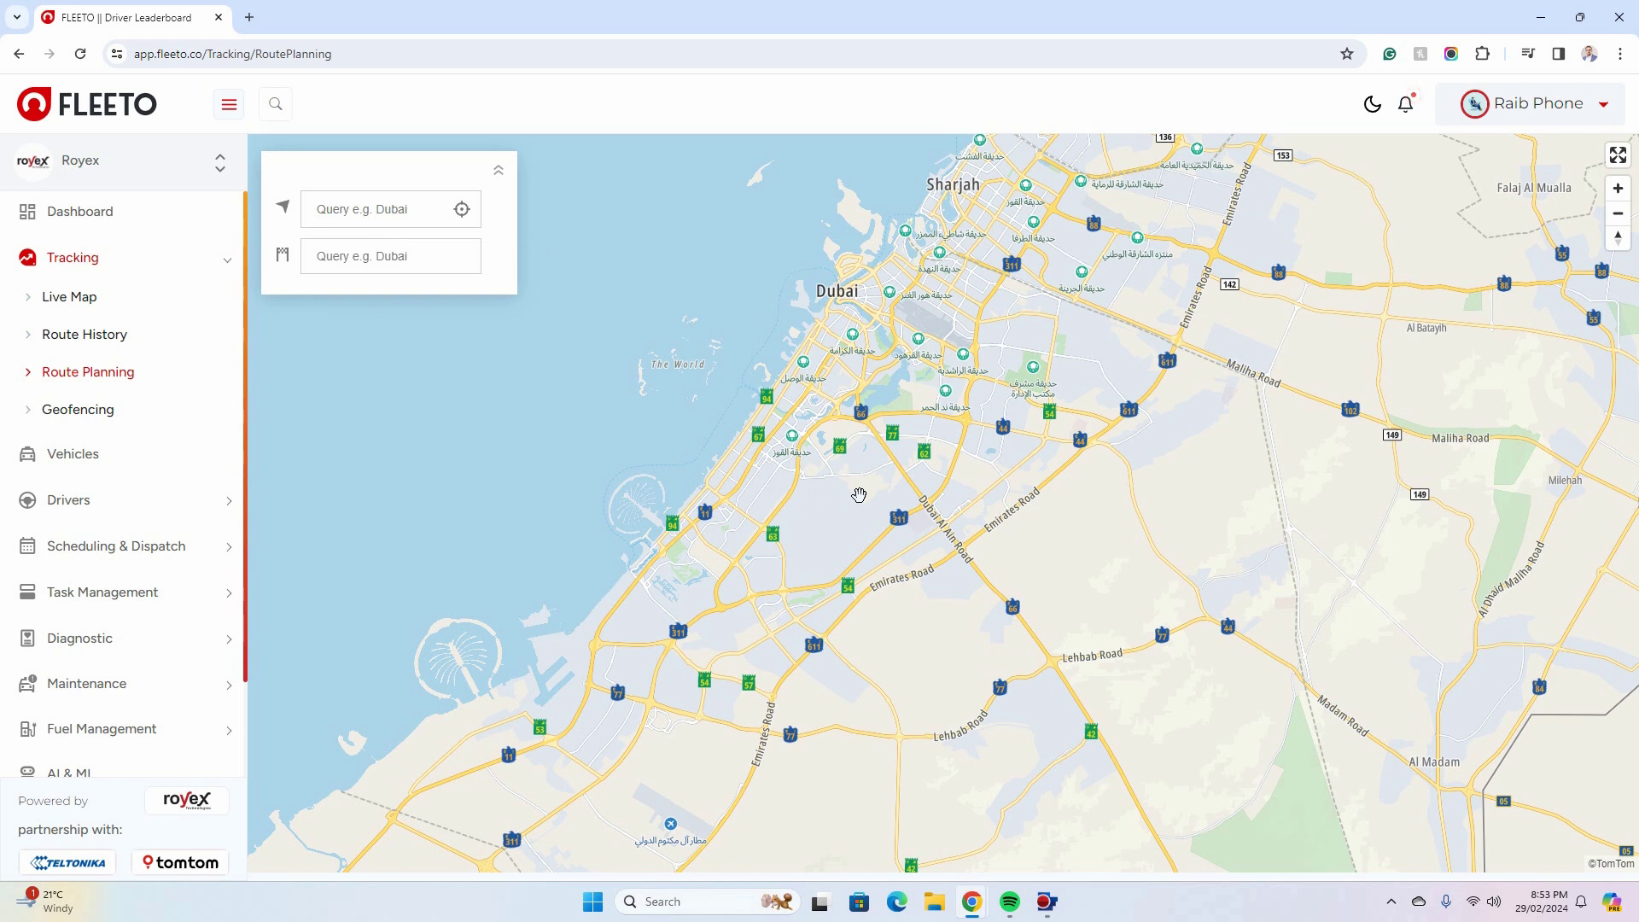
{"action": "left_click", "coordinate": [92, 410]}
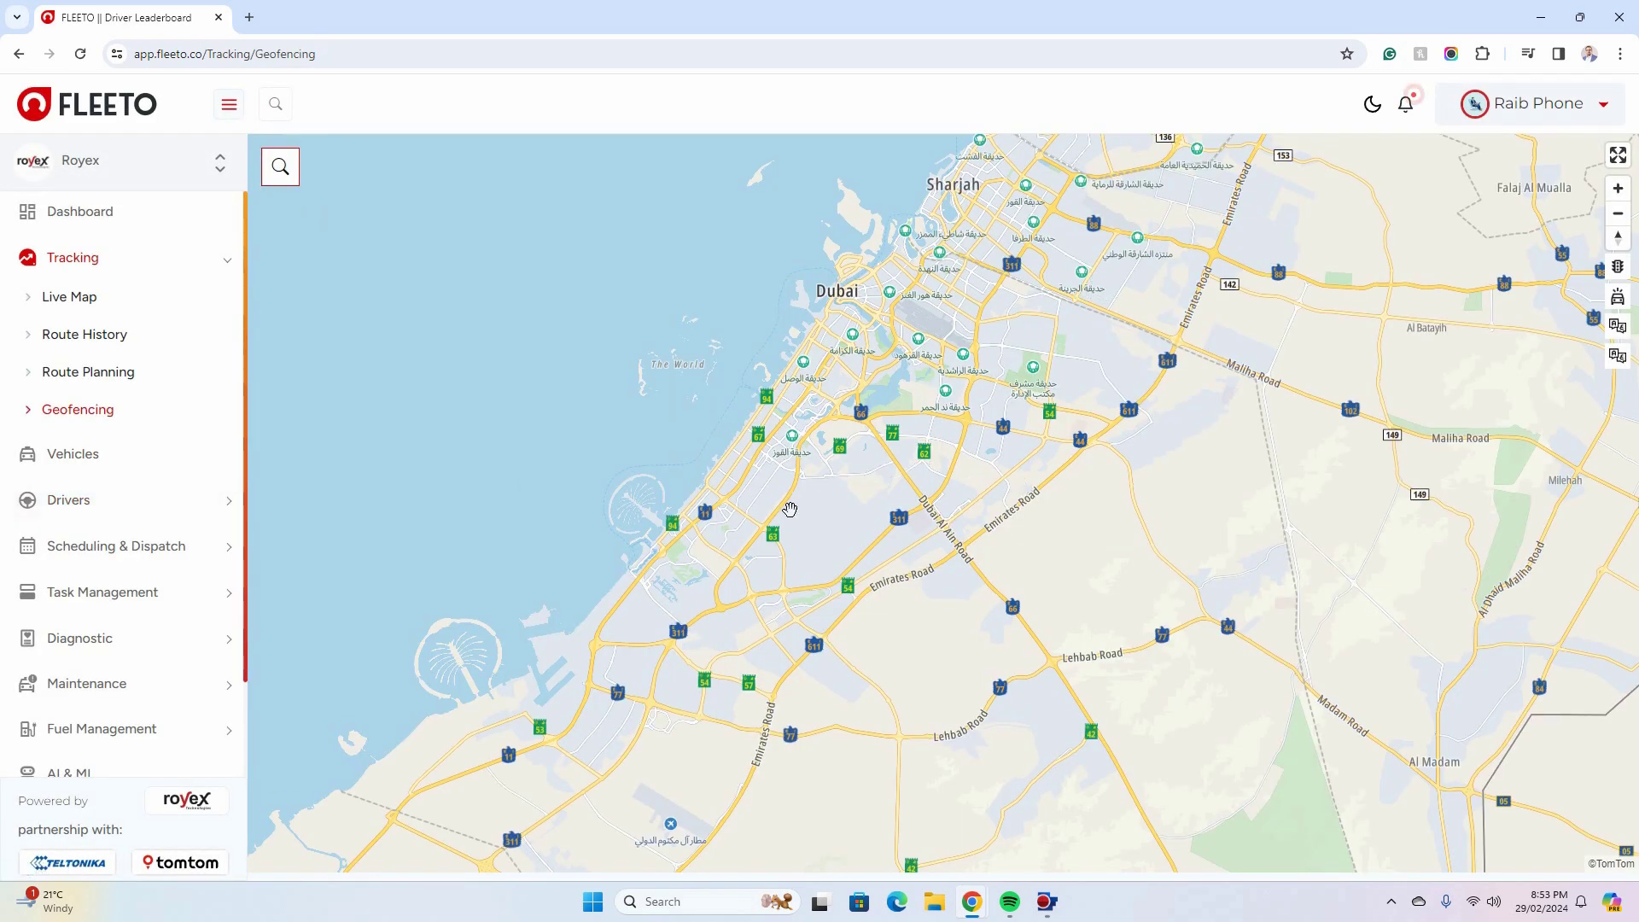
- Examine the geofences drawn on the Dubai map, including the circular one beside Al Aamal Street
{"action": "scroll", "coordinate": [774, 511], "scroll_direction": "up", "scroll_amount": 5}
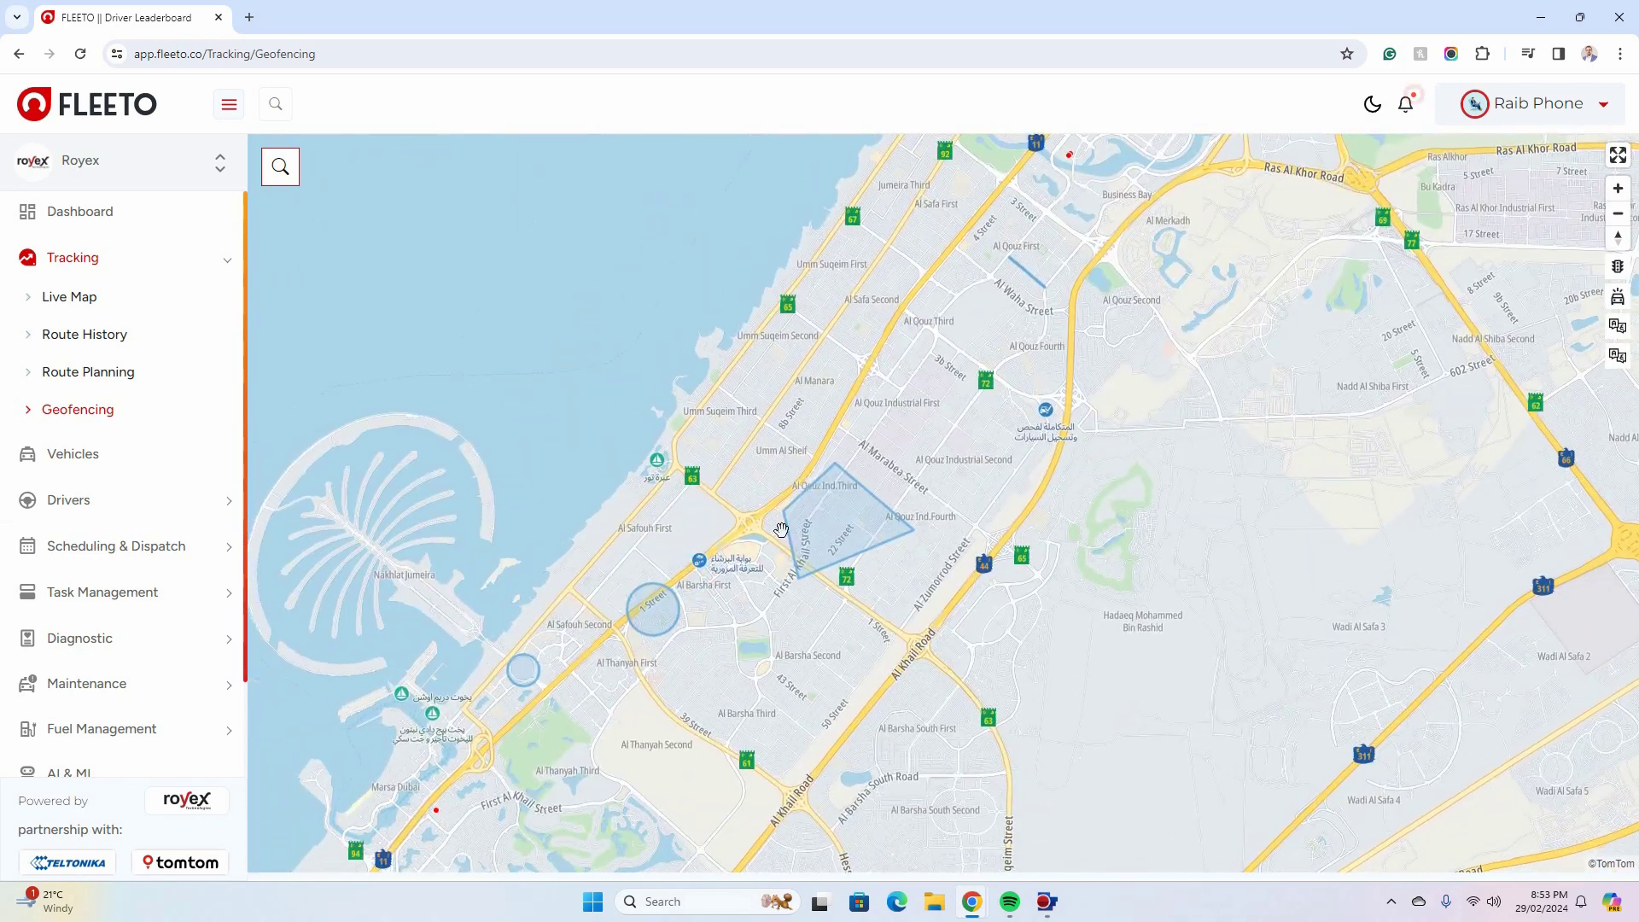
{"action": "scroll", "coordinate": [1004, 435], "scroll_direction": "up", "scroll_amount": 3}
{"action": "left_click_drag", "start_coordinate": [993, 408], "coordinate": [897, 677]}
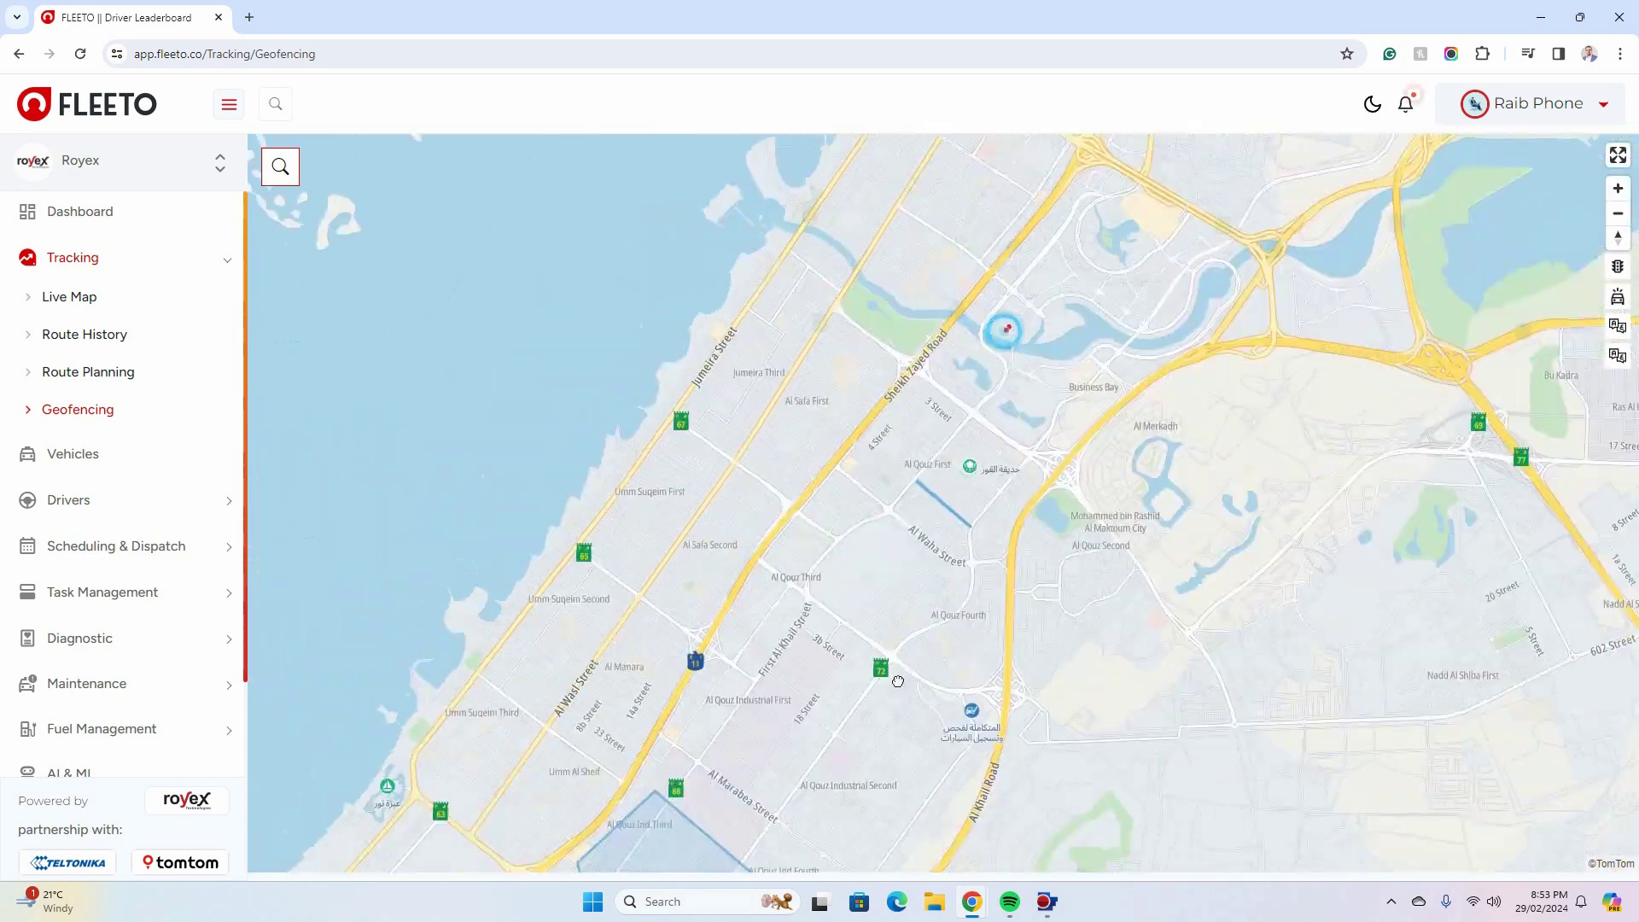
{"action": "scroll", "coordinate": [895, 579], "scroll_direction": "up", "scroll_amount": 5}
{"action": "left_click_drag", "start_coordinate": [1085, 429], "coordinate": [930, 751]}
{"action": "scroll", "coordinate": [927, 748], "scroll_direction": "down", "scroll_amount": 3}
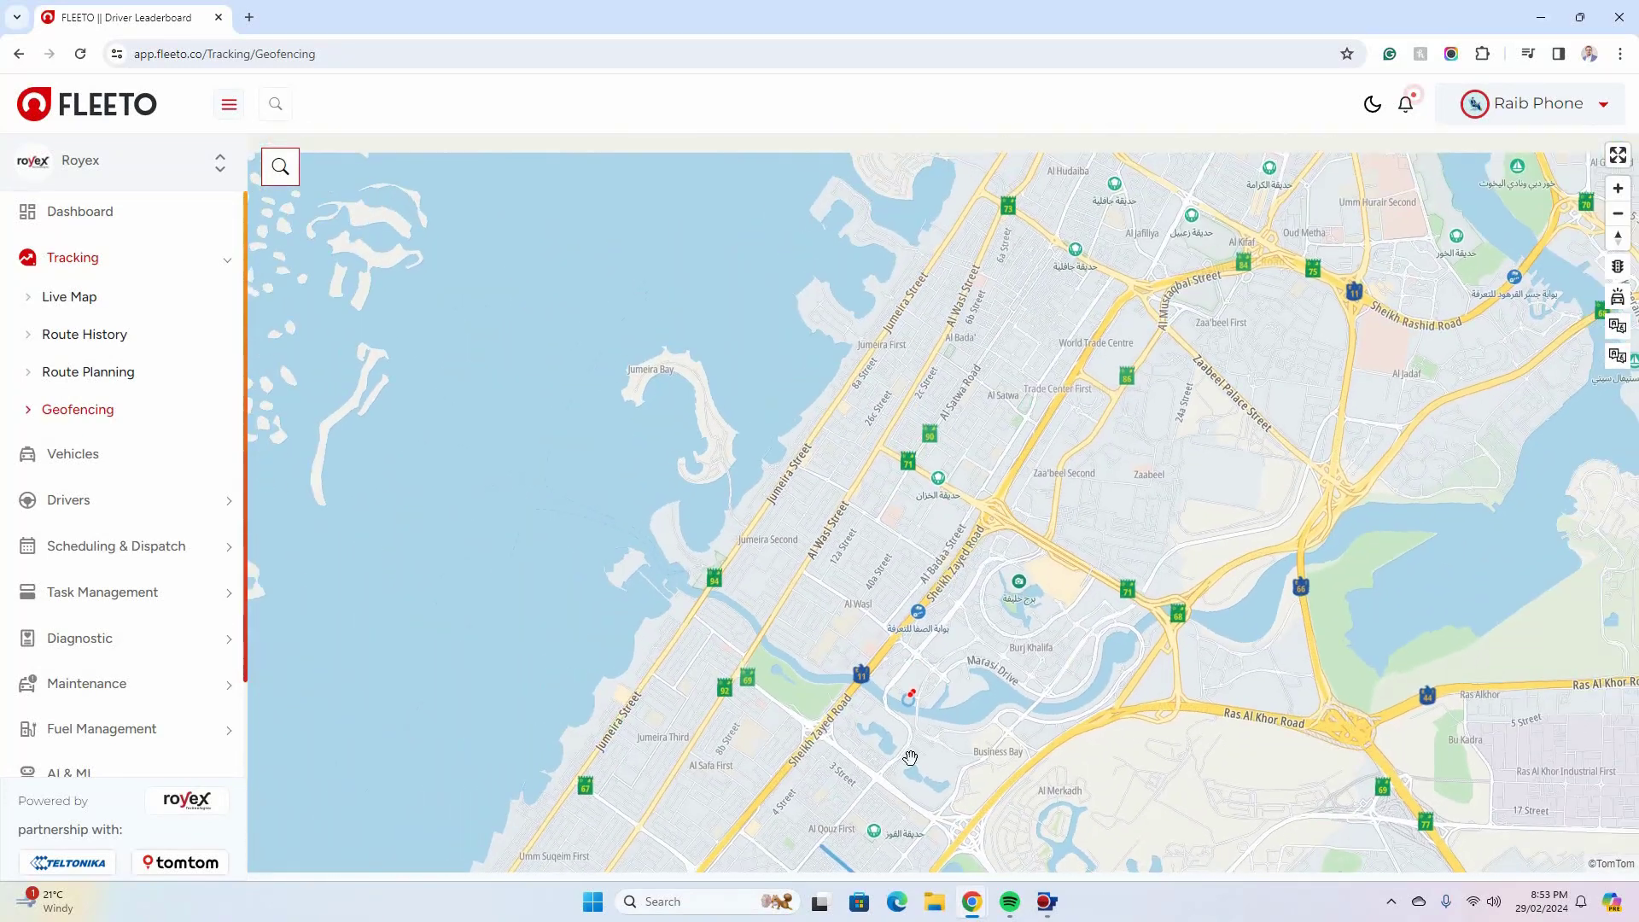
{"action": "scroll", "coordinate": [948, 750], "scroll_direction": "down", "scroll_amount": 2}
{"action": "scroll", "coordinate": [931, 683], "scroll_direction": "up", "scroll_amount": 5}
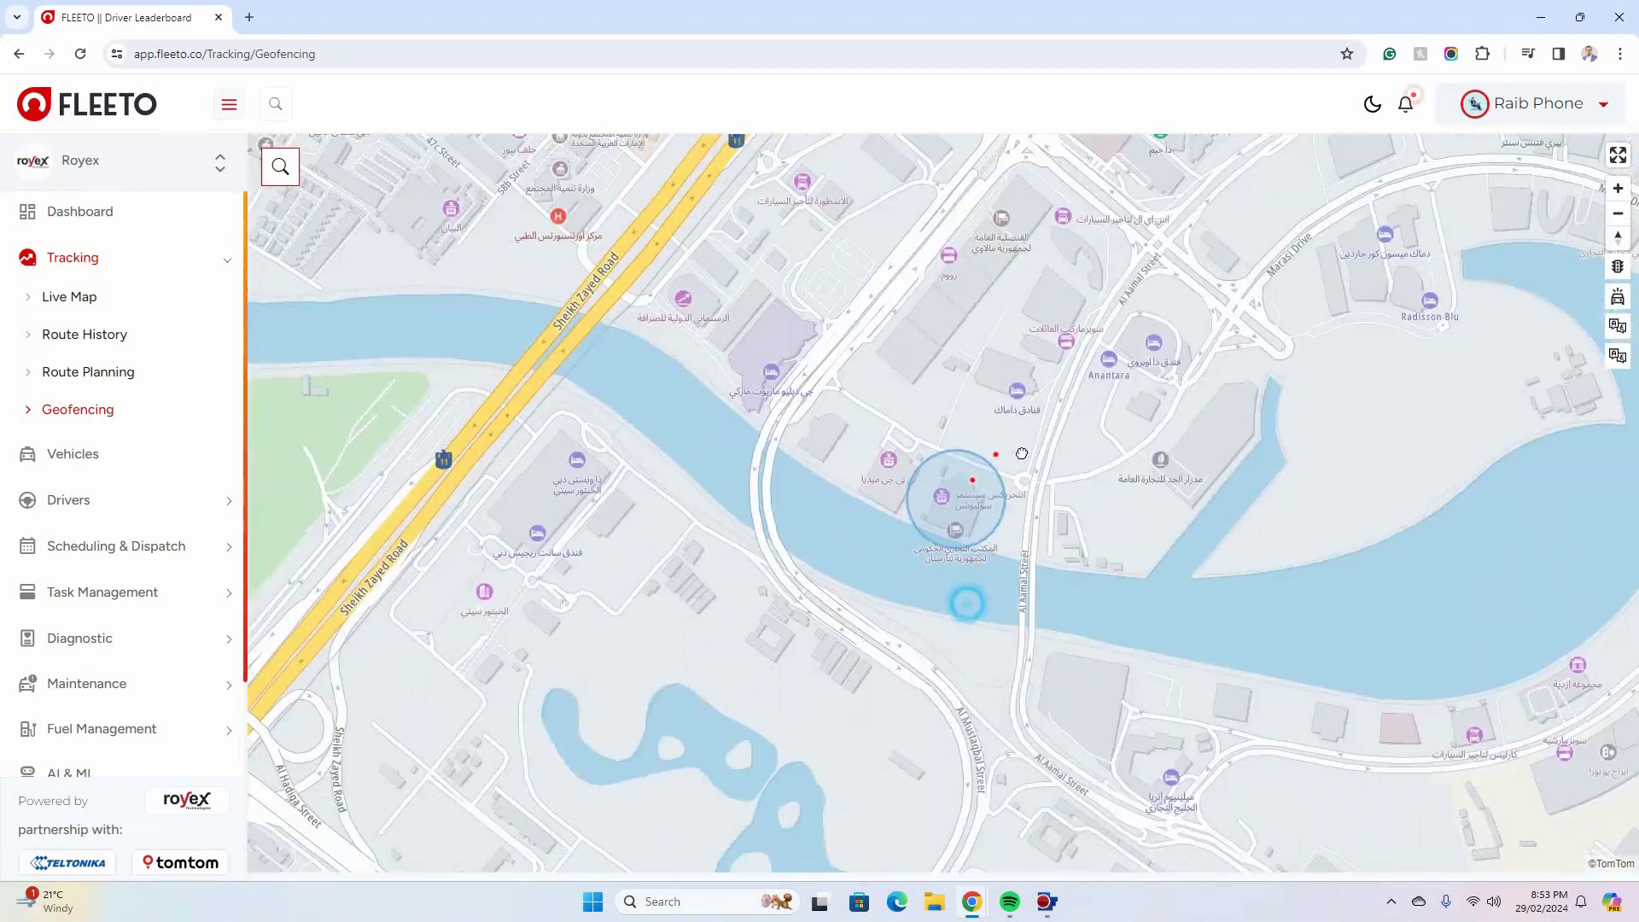
{"action": "left_click_drag", "start_coordinate": [1022, 453], "coordinate": [1030, 420]}
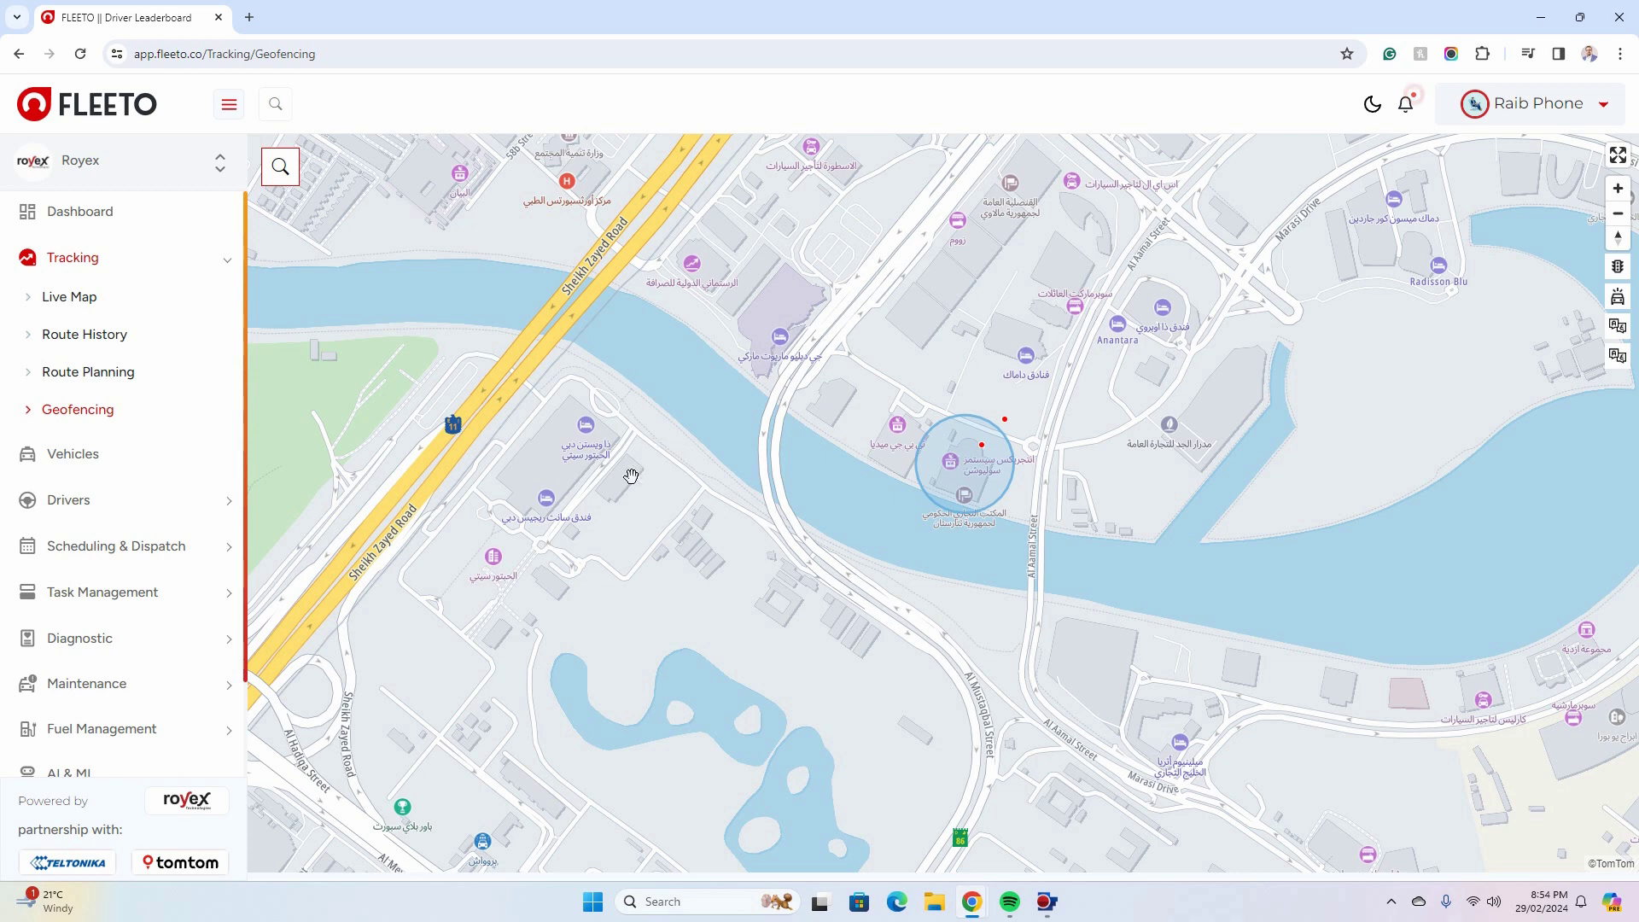
- Show the list of existing geofences with their vehicles and open the geofence creation page
{"action": "left_click", "coordinate": [269, 168]}
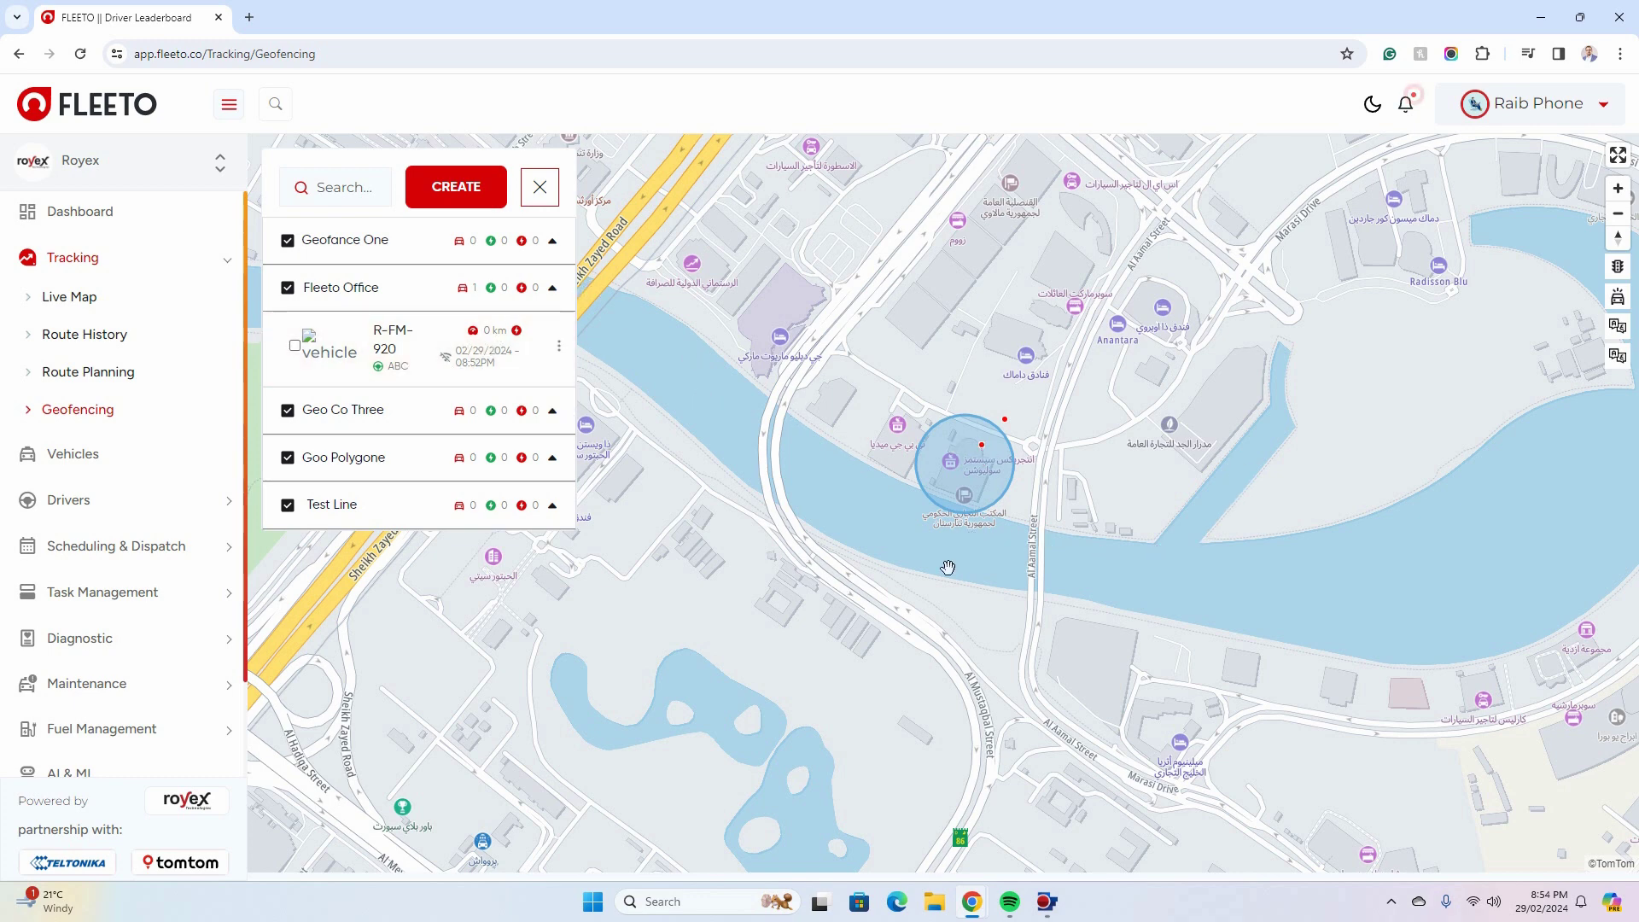
{"action": "left_click", "coordinate": [447, 198]}
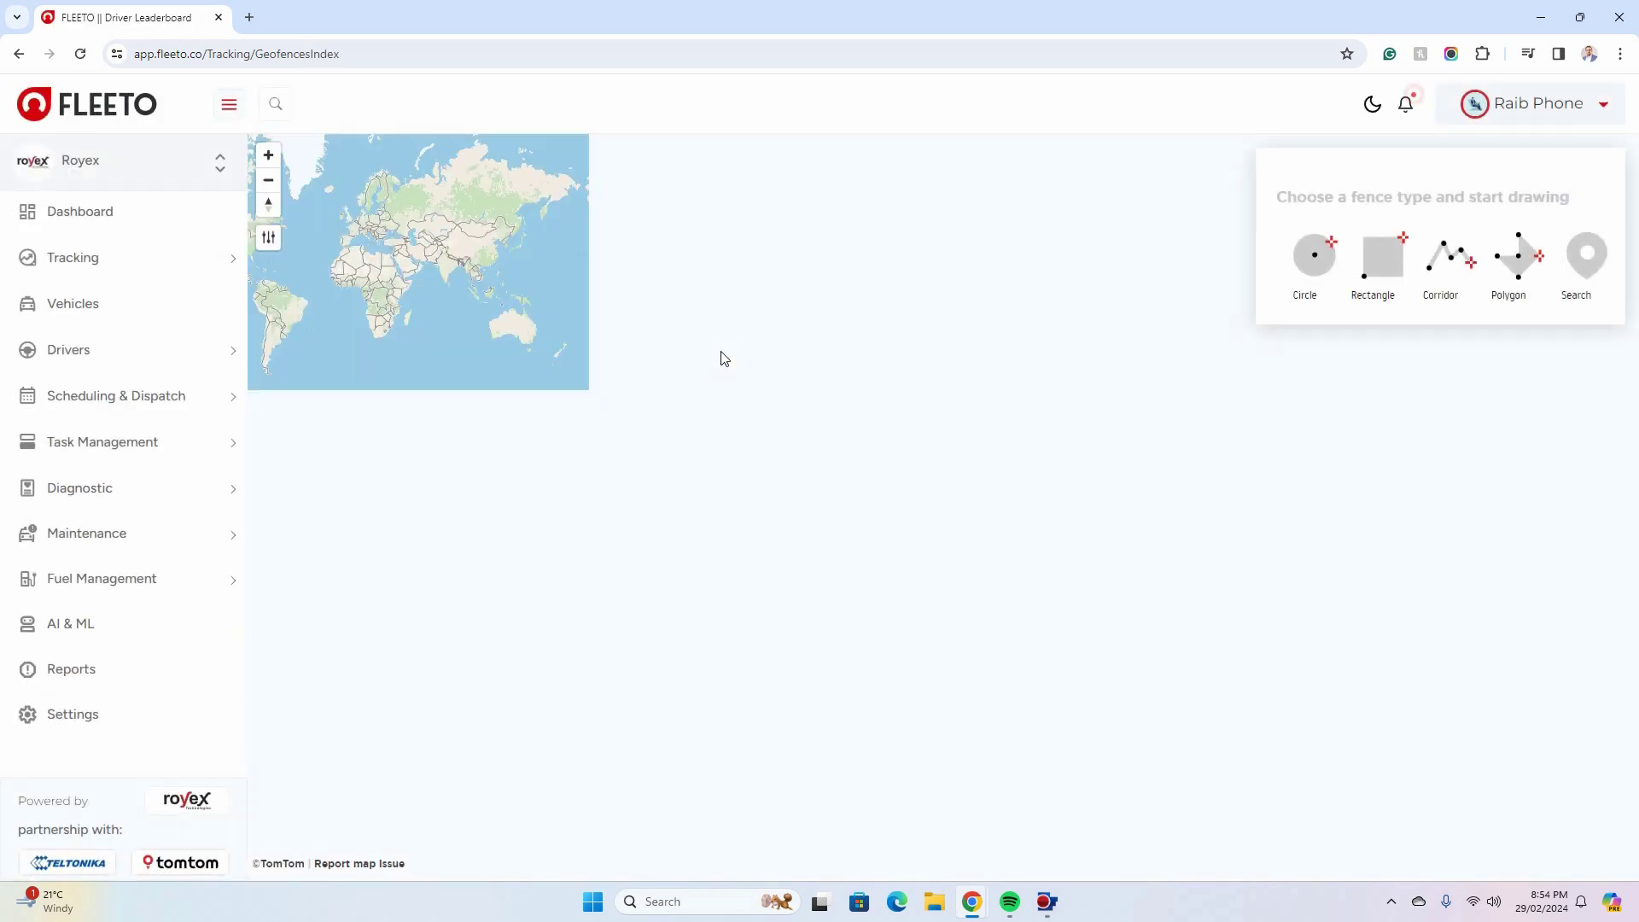
- Draw a corridor geofence with a 10 m radius along Latifa Bint Hamdan Street, ending near its junction with Al Asayel Street
{"action": "scroll", "coordinate": [950, 444], "scroll_direction": "down", "scroll_amount": 10}
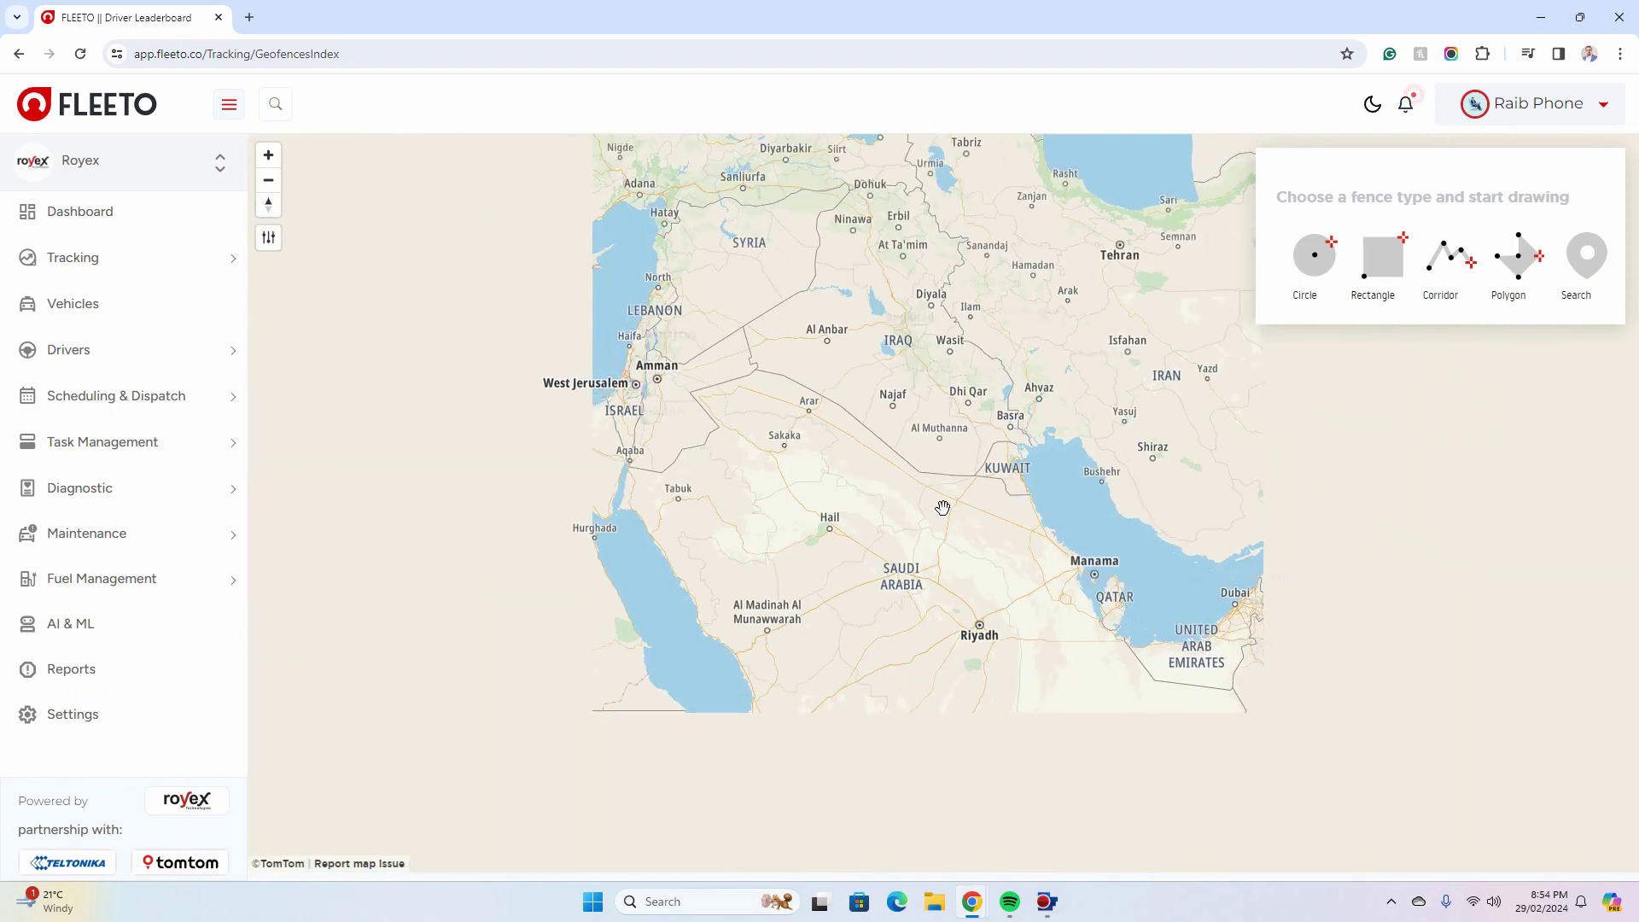
{"action": "scroll", "coordinate": [1007, 568], "scroll_direction": "up", "scroll_amount": 5}
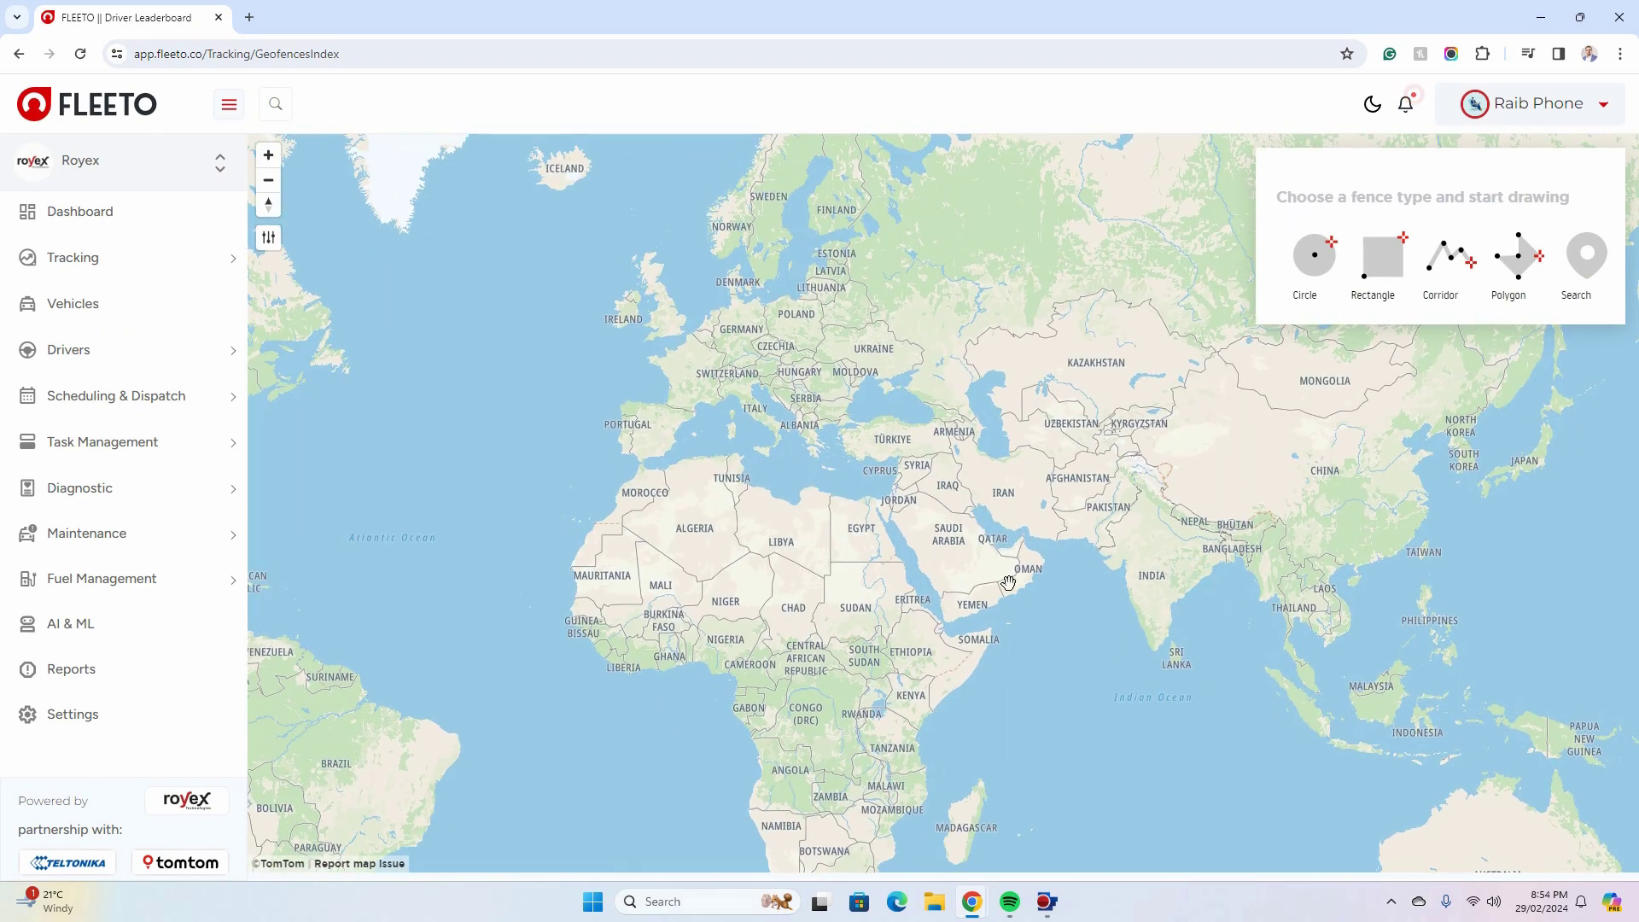
{"action": "scroll", "coordinate": [926, 484], "scroll_direction": "up", "scroll_amount": 5}
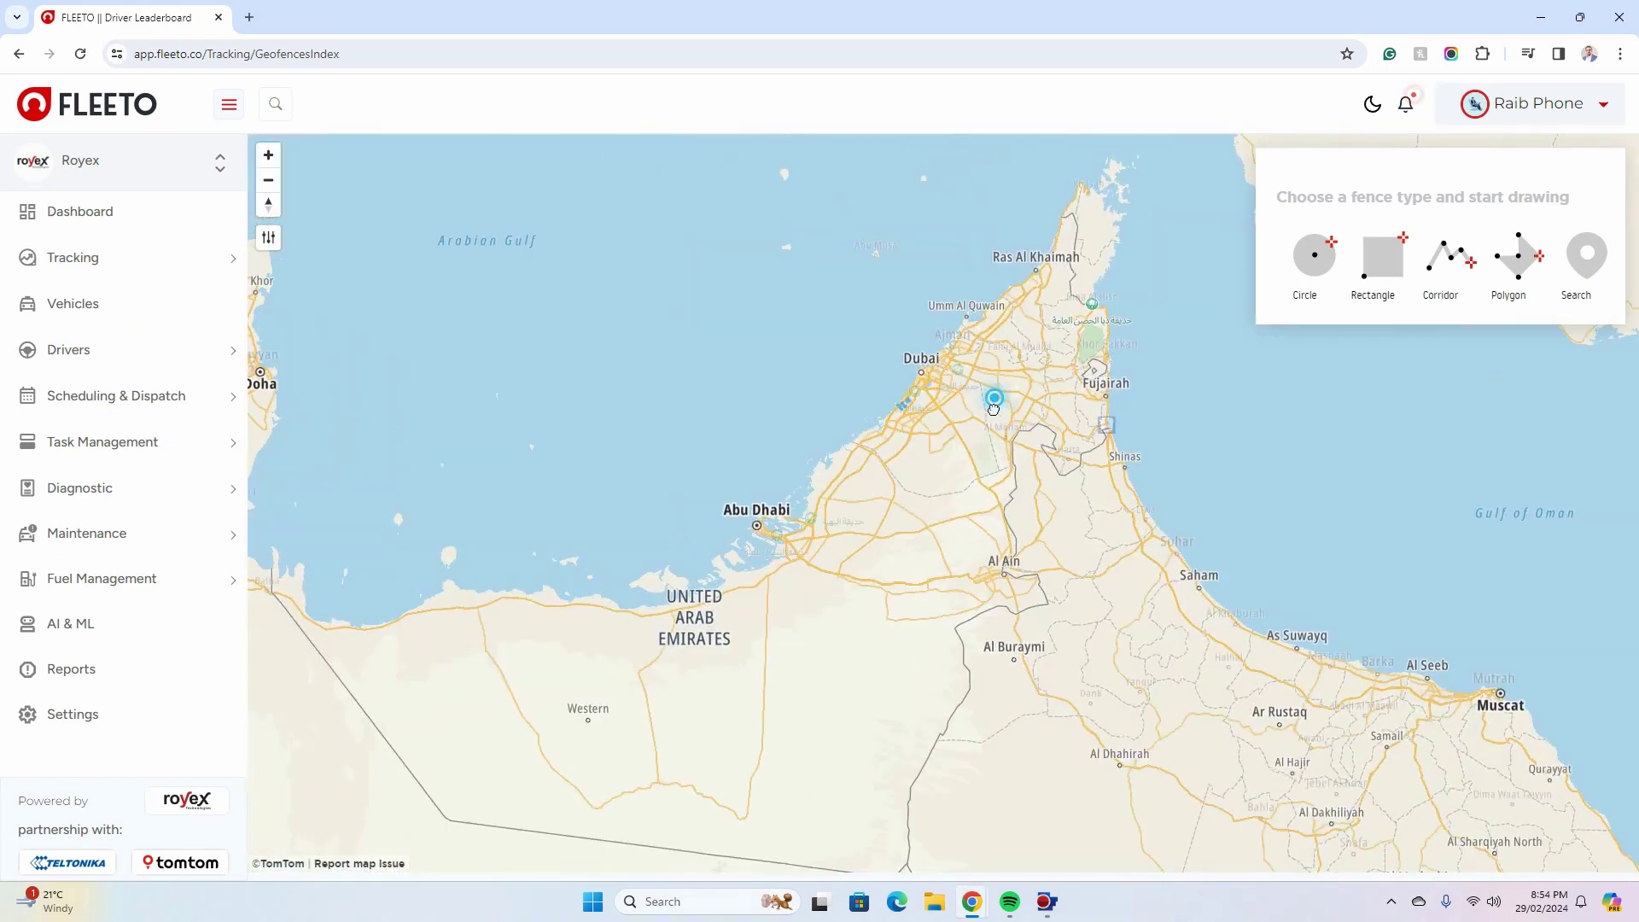
{"action": "scroll", "coordinate": [945, 438], "scroll_direction": "up", "scroll_amount": 5}
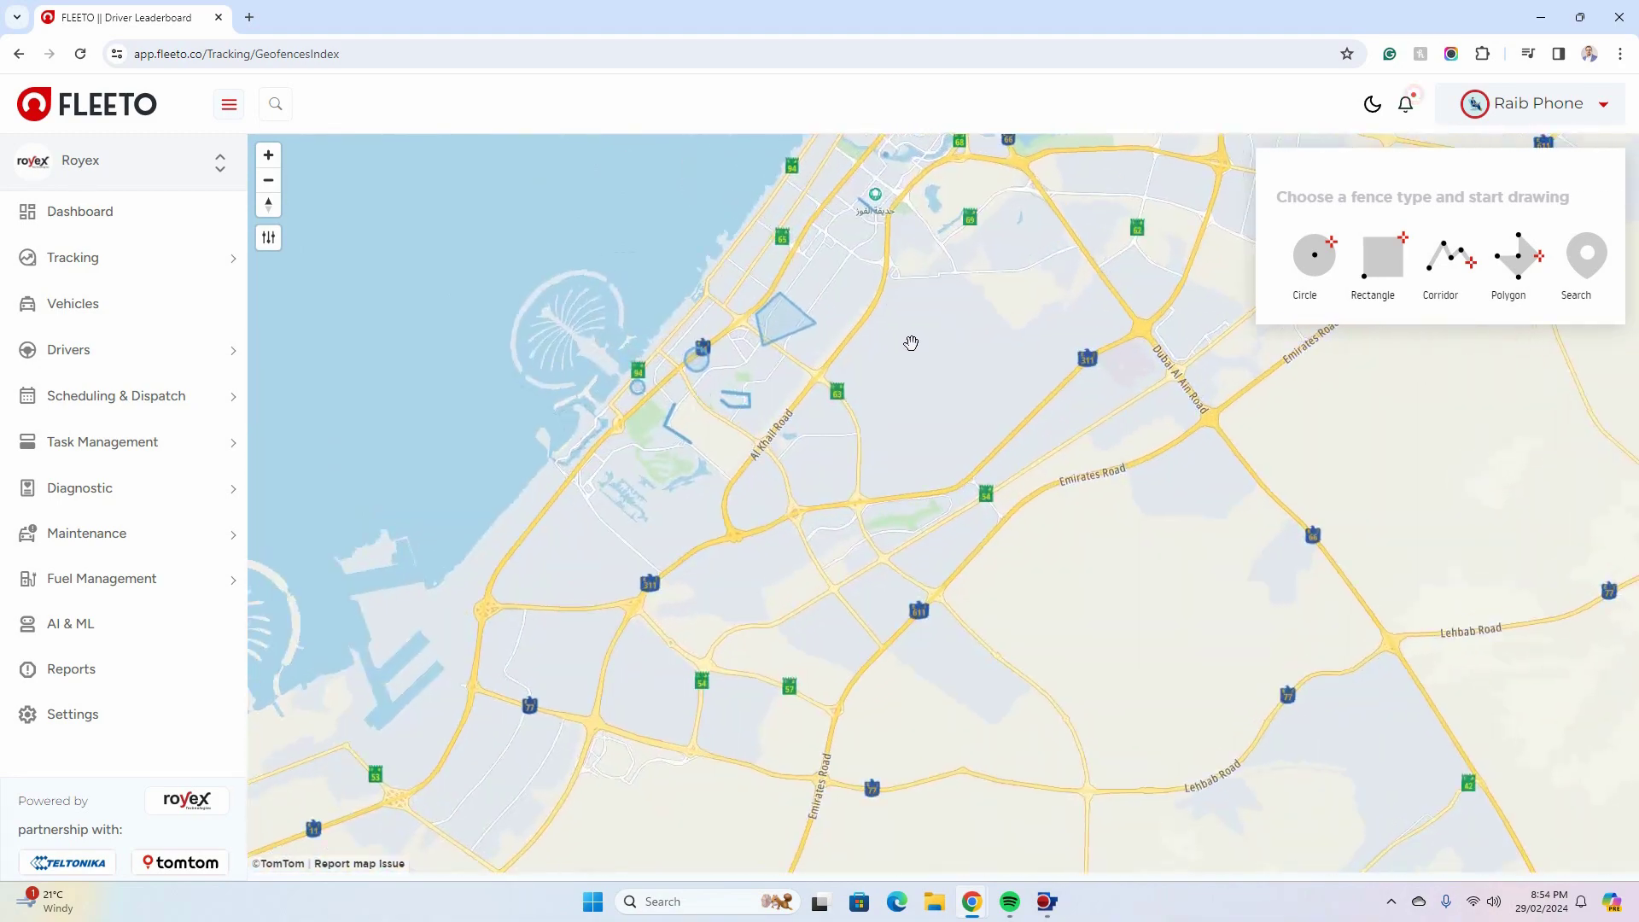
{"action": "scroll", "coordinate": [878, 531], "scroll_direction": "up", "scroll_amount": 5}
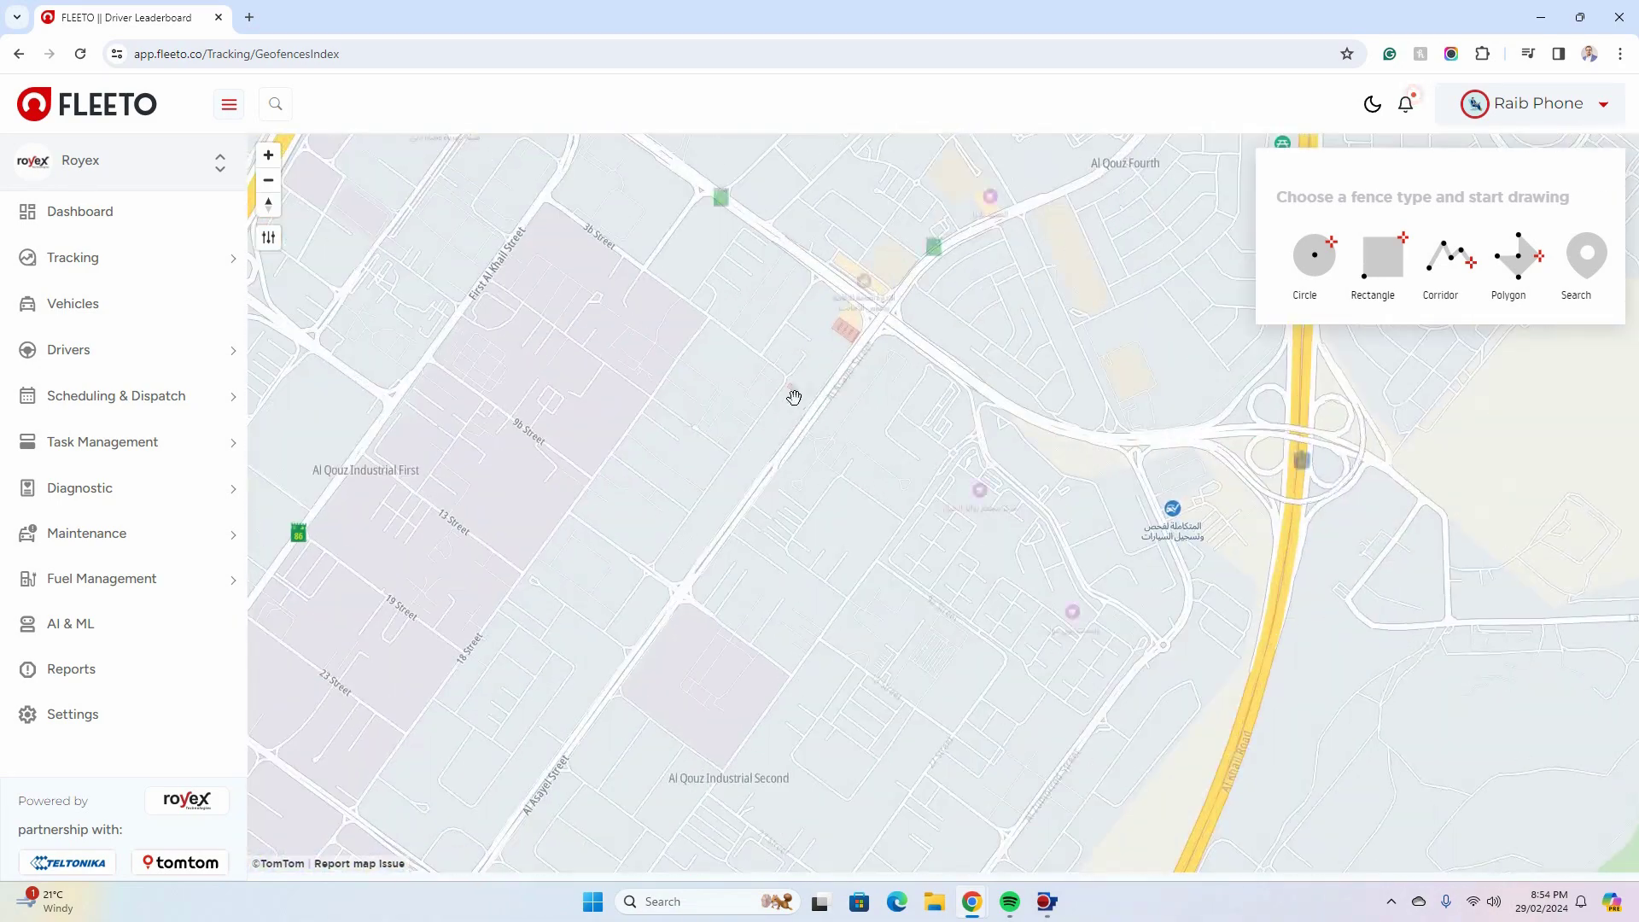
{"action": "left_click_drag", "start_coordinate": [913, 274], "coordinate": [935, 491]}
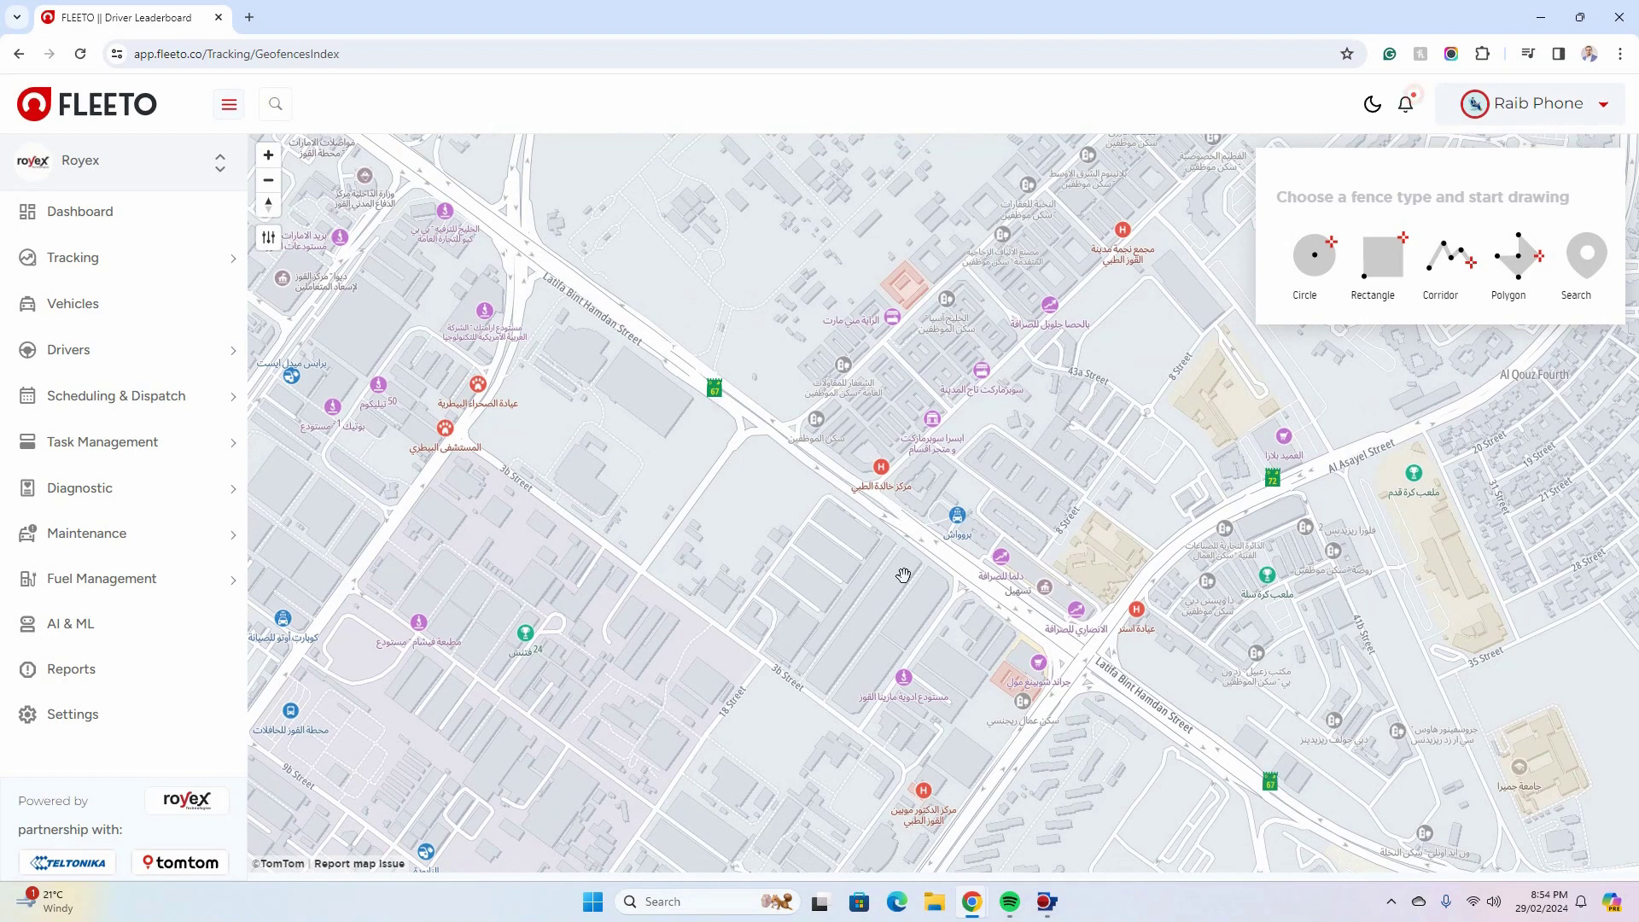
{"action": "scroll", "coordinate": [852, 543], "scroll_direction": "up", "scroll_amount": 1}
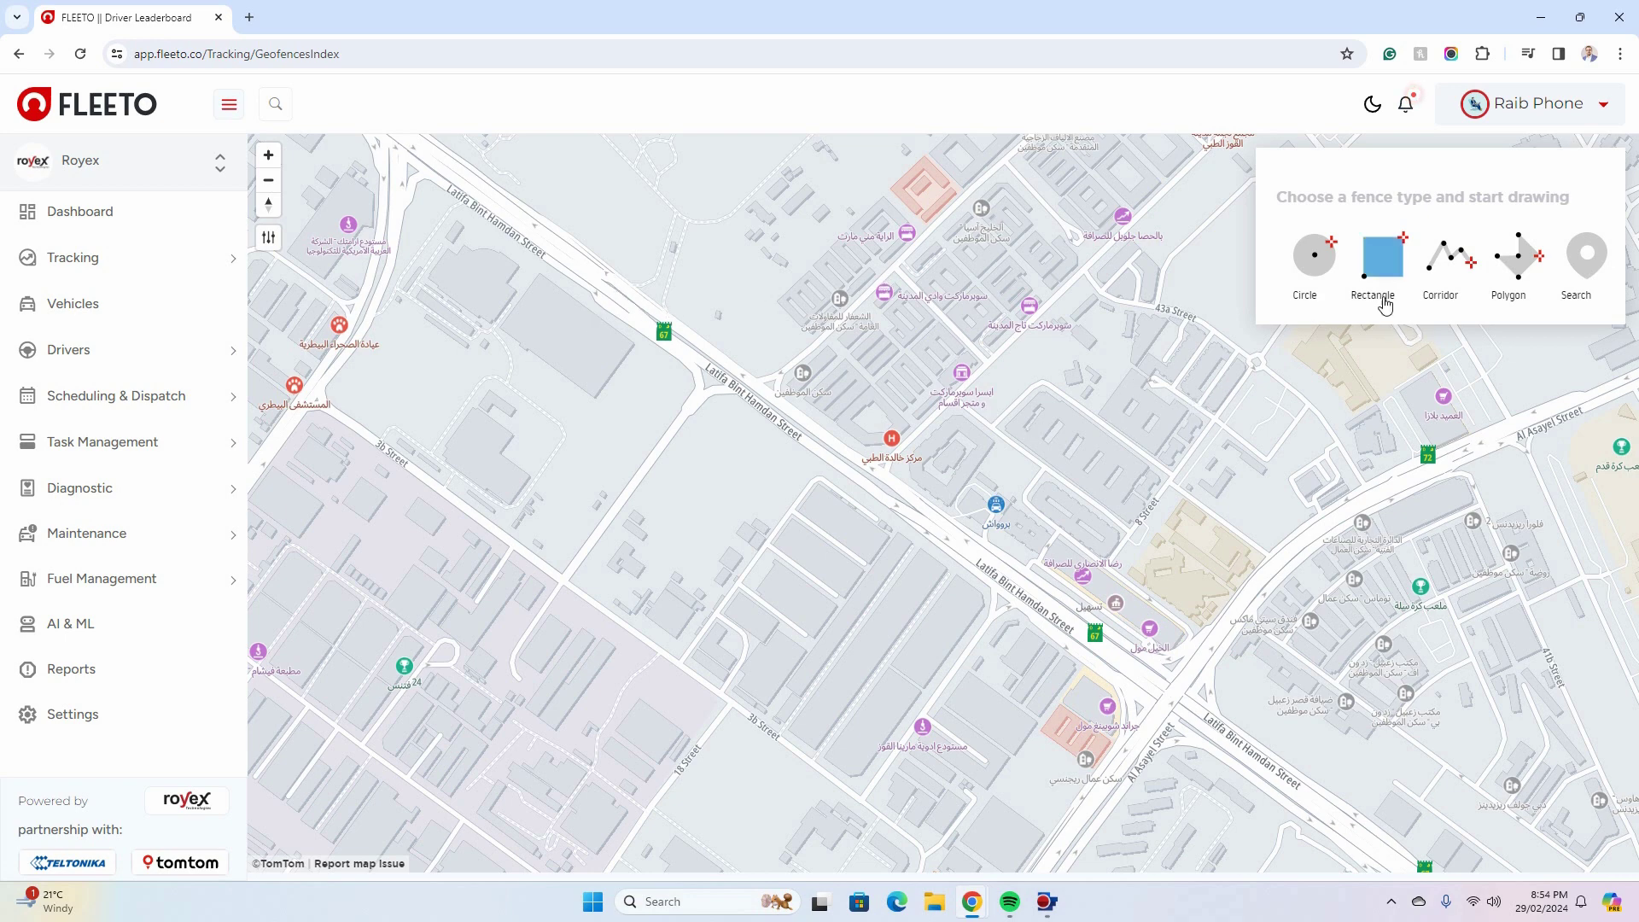
{"action": "left_click", "coordinate": [1448, 256]}
{"action": "type", "text": "10"}
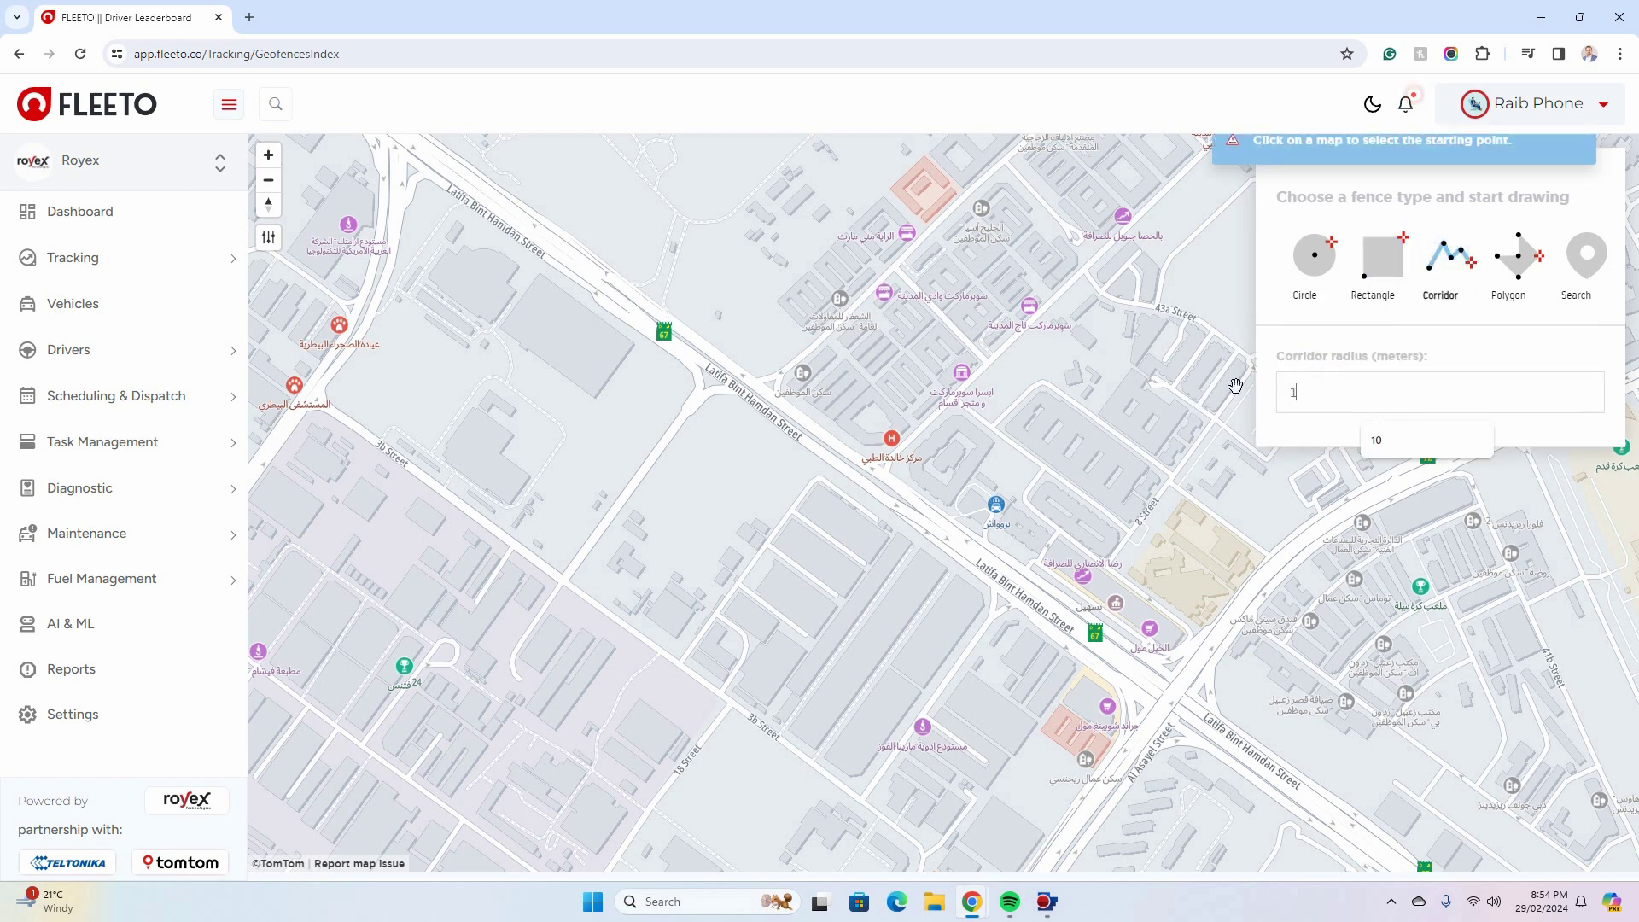
{"action": "left_click", "coordinate": [461, 167]}
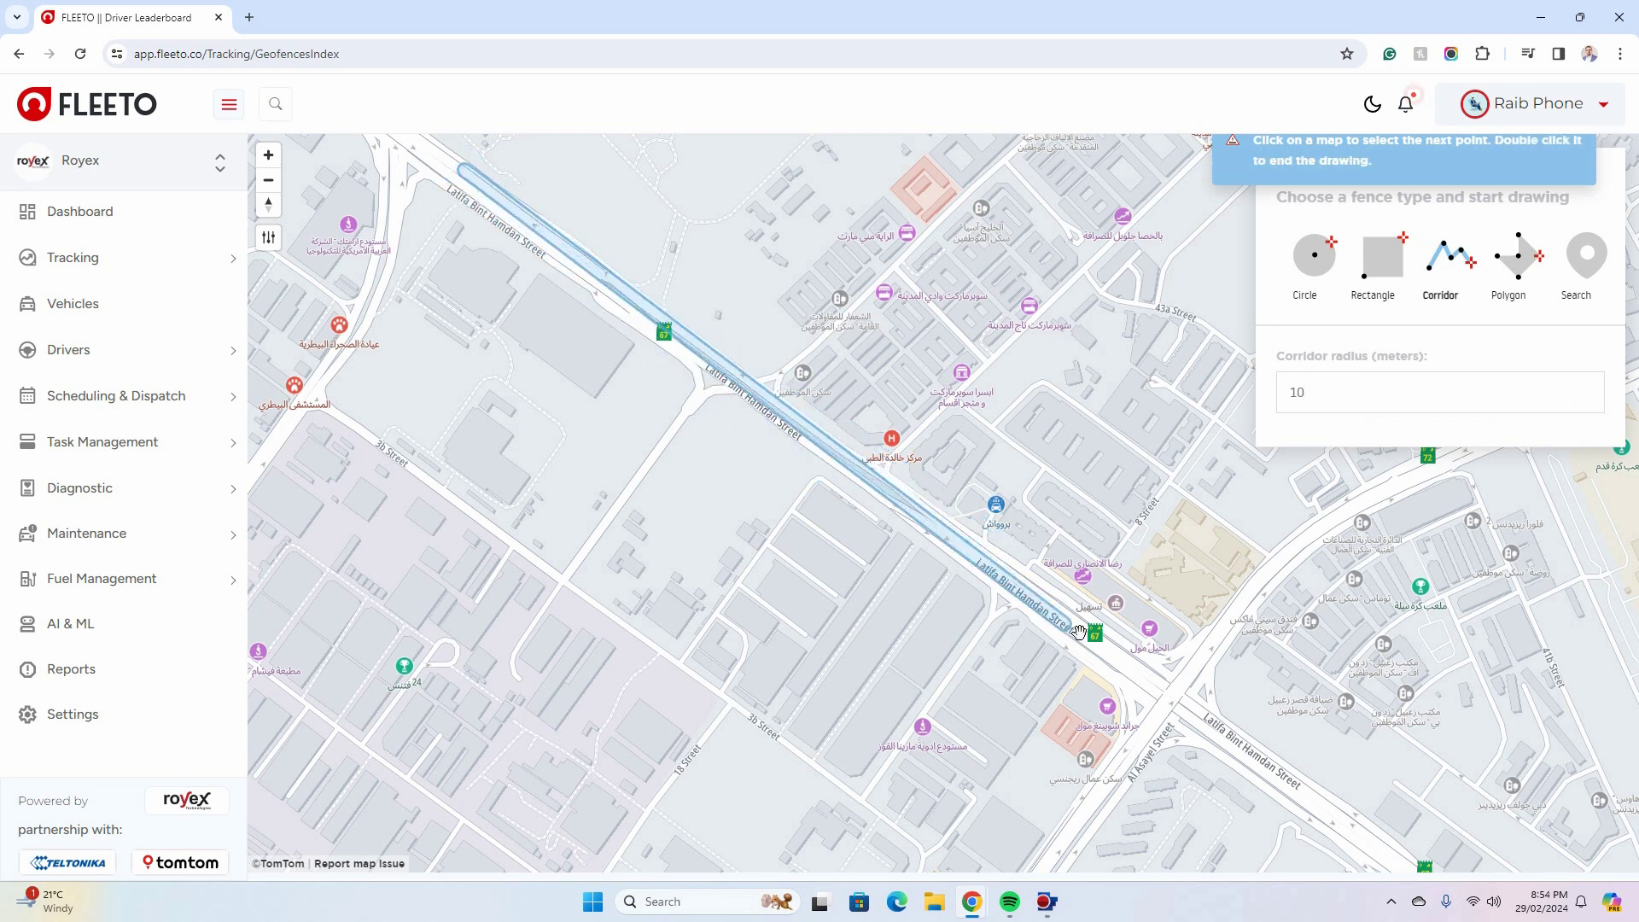
{"action": "double_click", "coordinate": [1163, 688]}
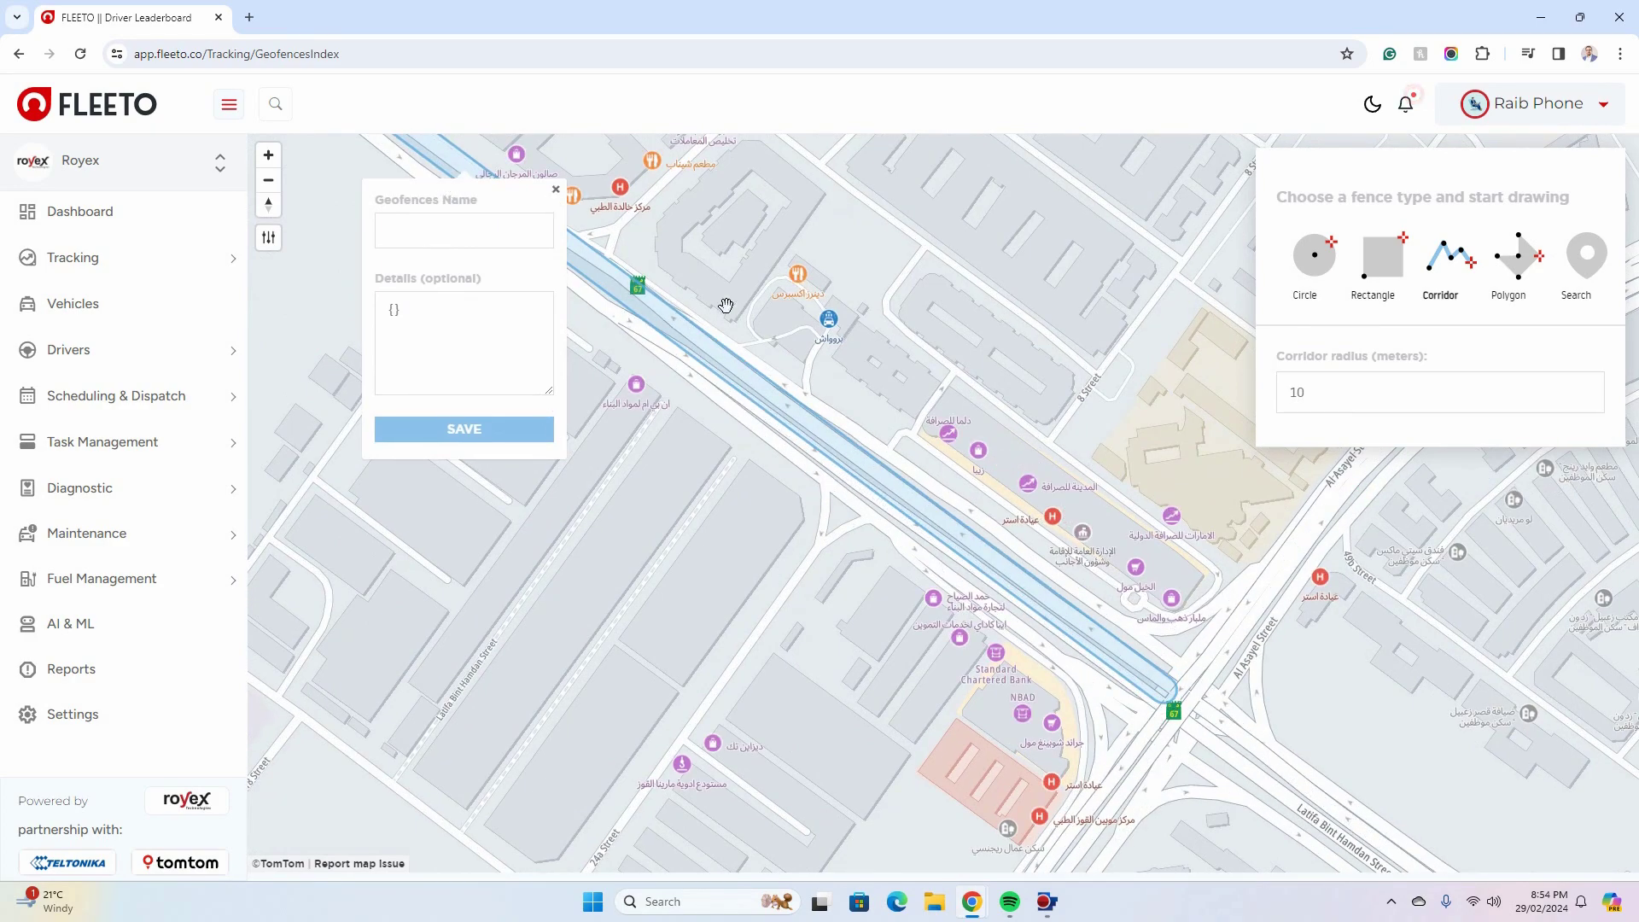
- Dismiss the corridor's naming form without saving and view the whole corridor on the map
{"action": "scroll", "coordinate": [721, 307], "scroll_direction": "down", "scroll_amount": 3}
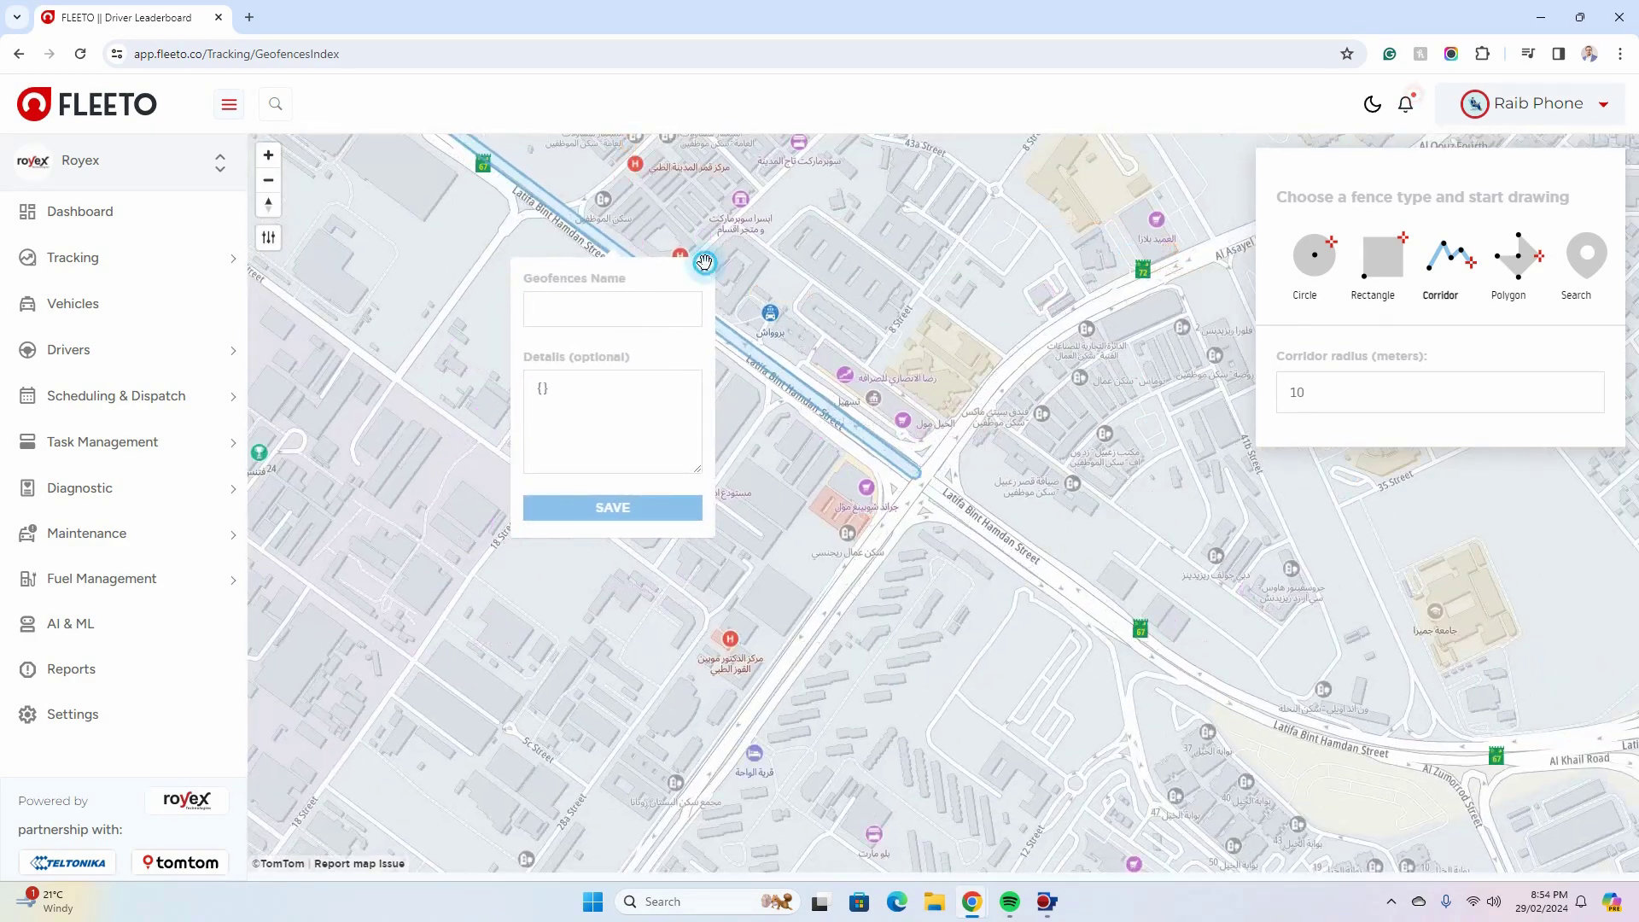
{"action": "left_click", "coordinate": [704, 268]}
{"action": "scroll", "coordinate": [574, 318], "scroll_direction": "down", "scroll_amount": 3}
{"action": "left_click_drag", "start_coordinate": [451, 194], "coordinate": [584, 412]}
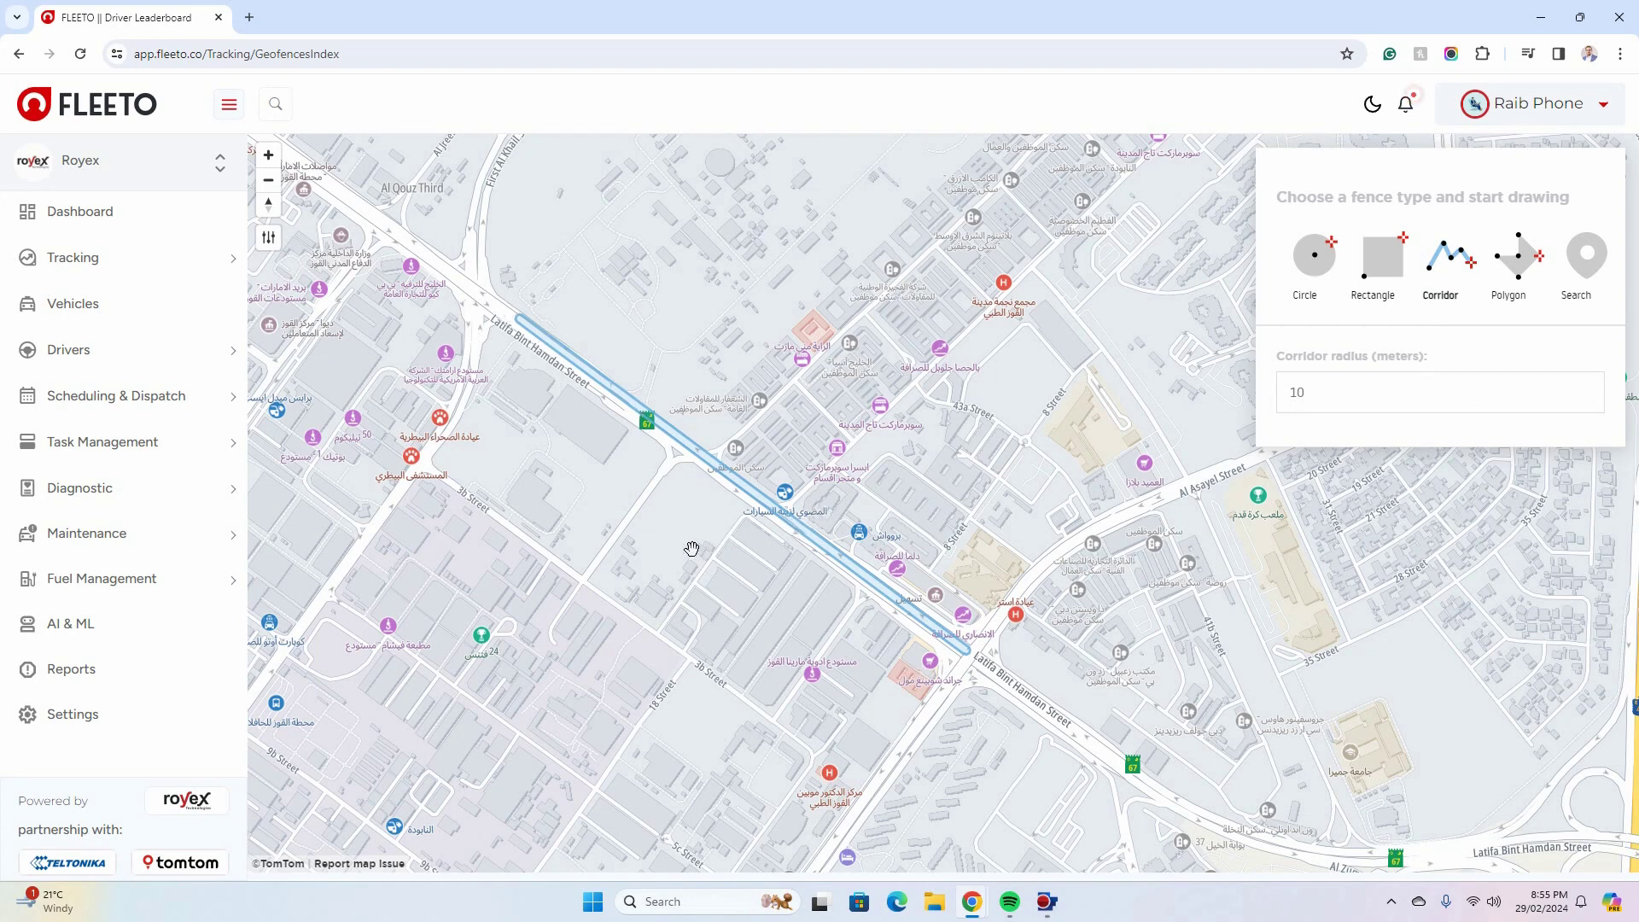
{"action": "left_click_drag", "start_coordinate": [685, 549], "coordinate": [814, 553]}
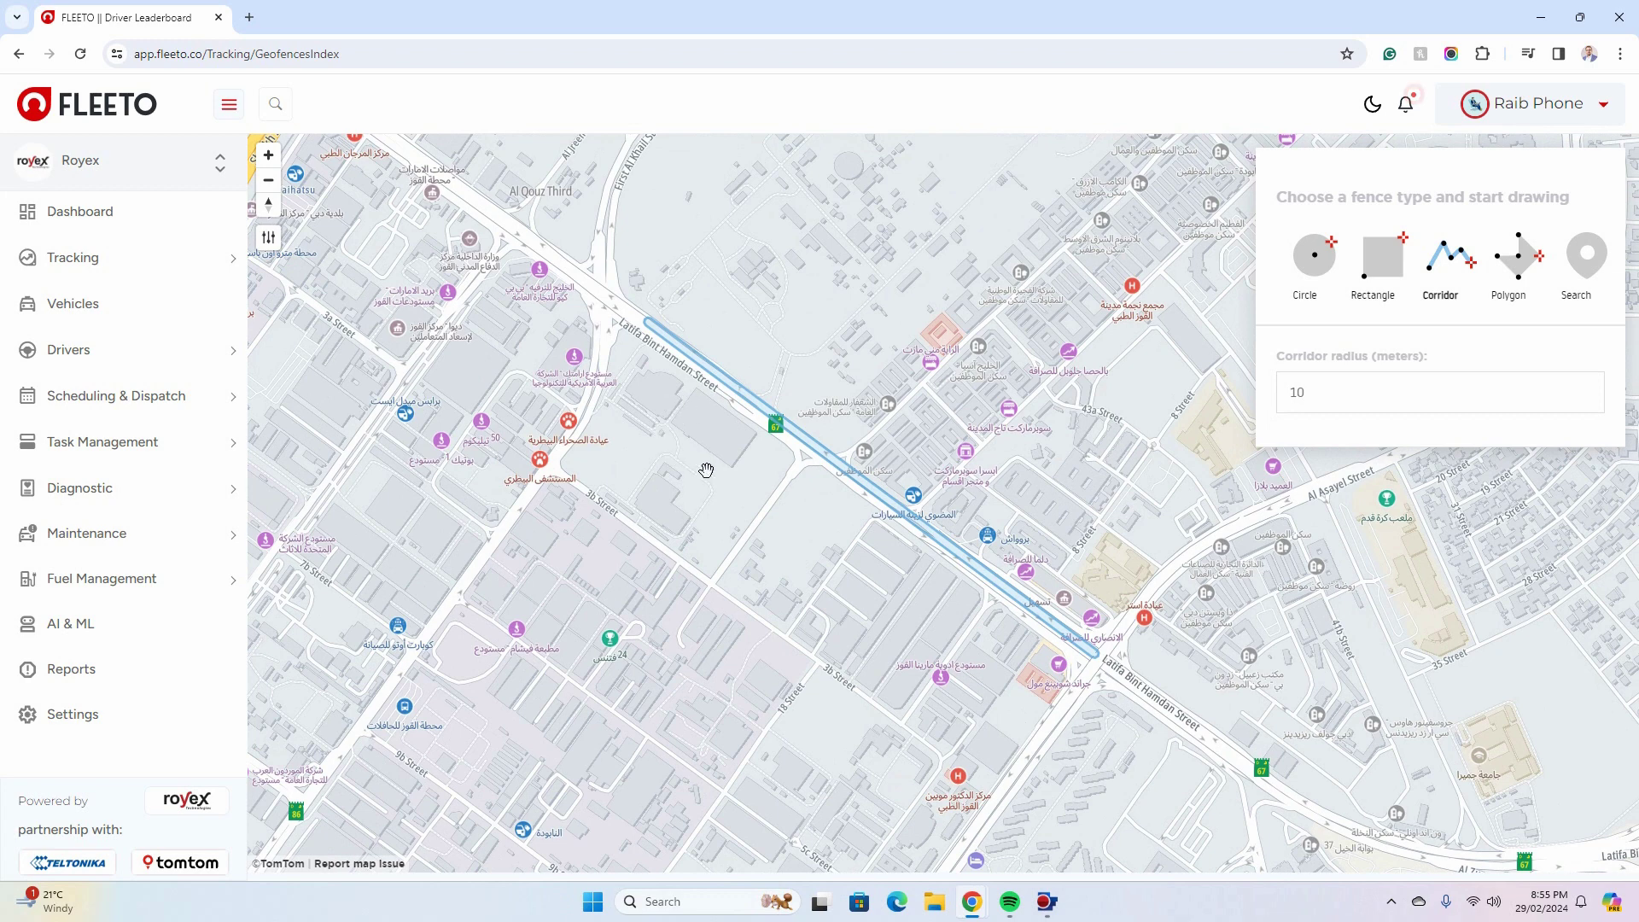
- Draw a rectangular geofence over the large building just southwest of Latifa Bint Hamdan Street and dismiss its naming form without saving
{"action": "left_click", "coordinate": [1382, 258]}
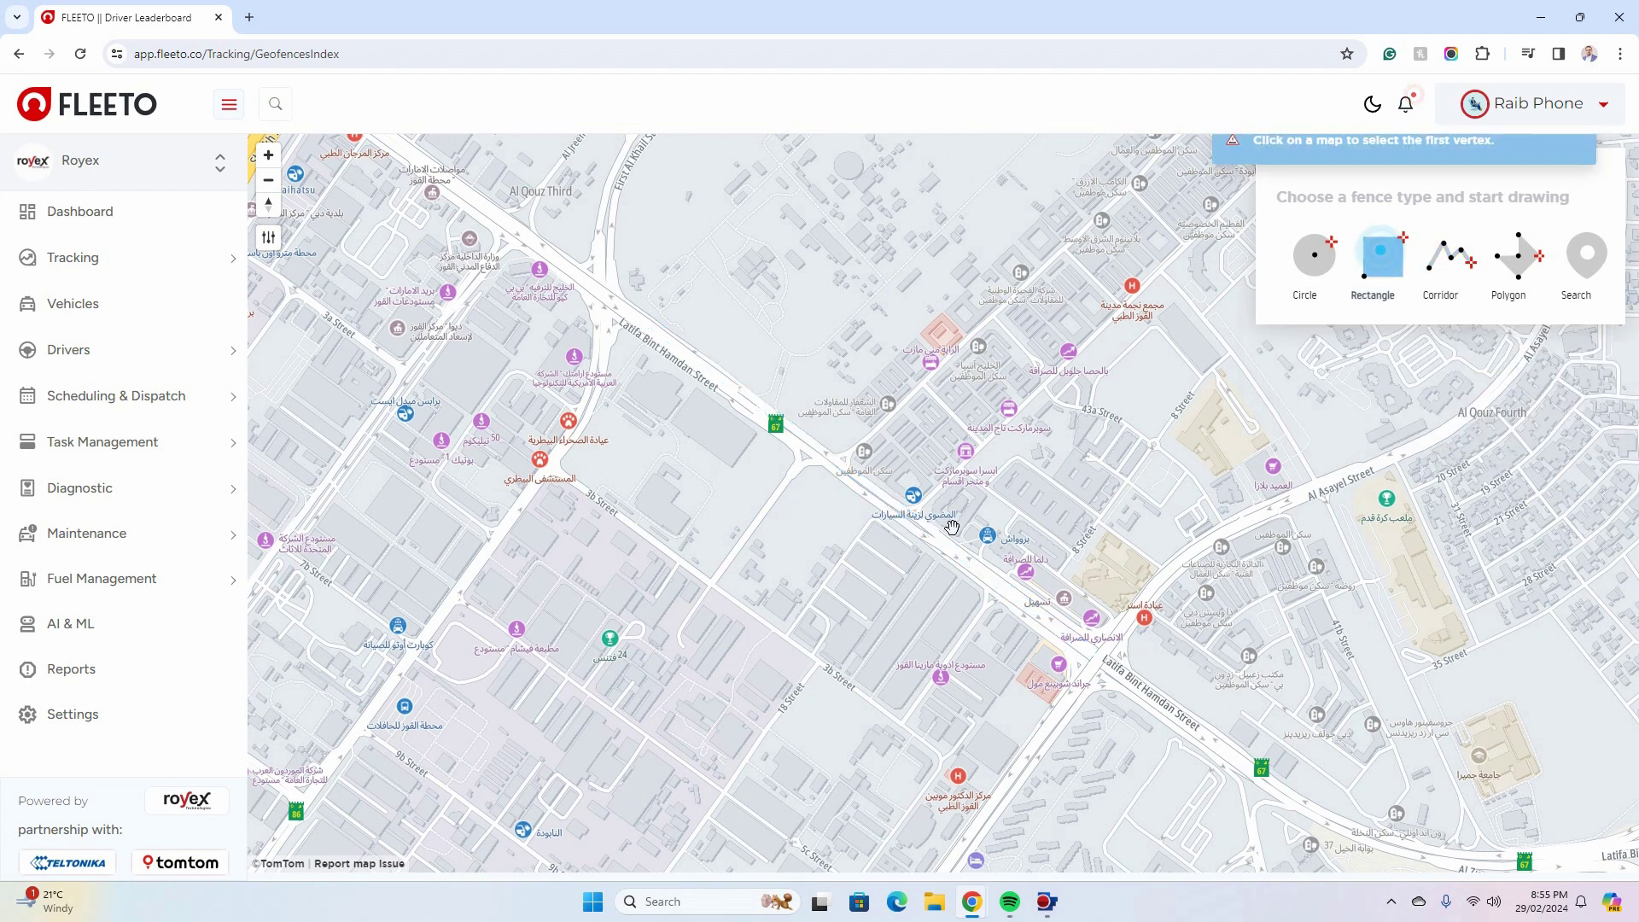
{"action": "left_click", "coordinate": [696, 390]}
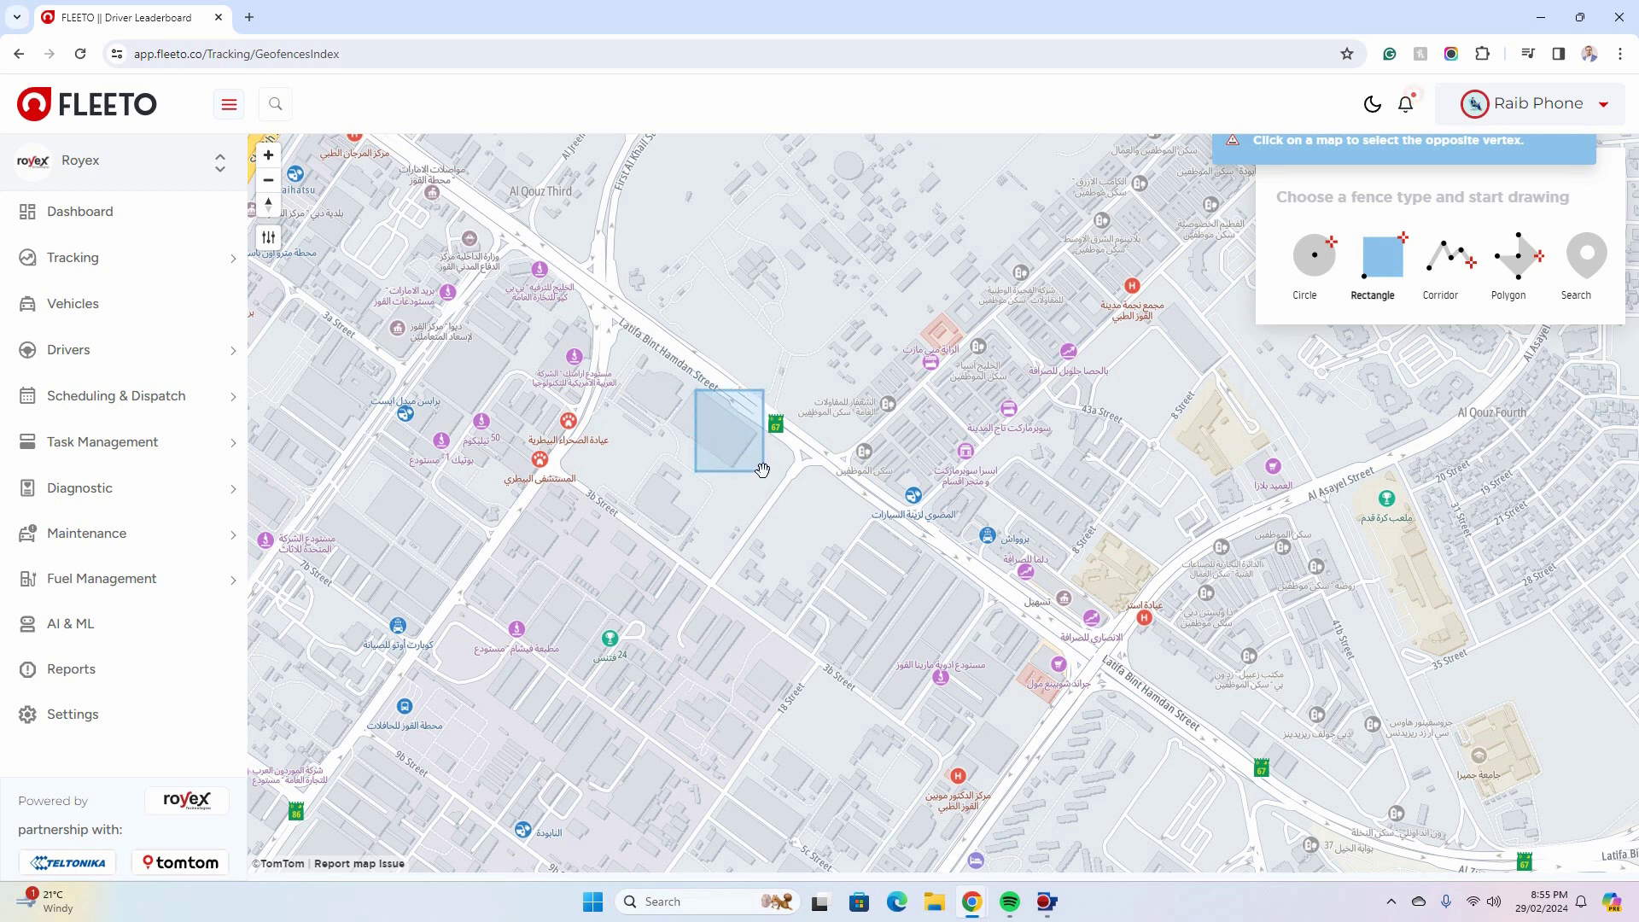
{"action": "left_click", "coordinate": [762, 475]}
{"action": "left_click", "coordinate": [820, 153]}
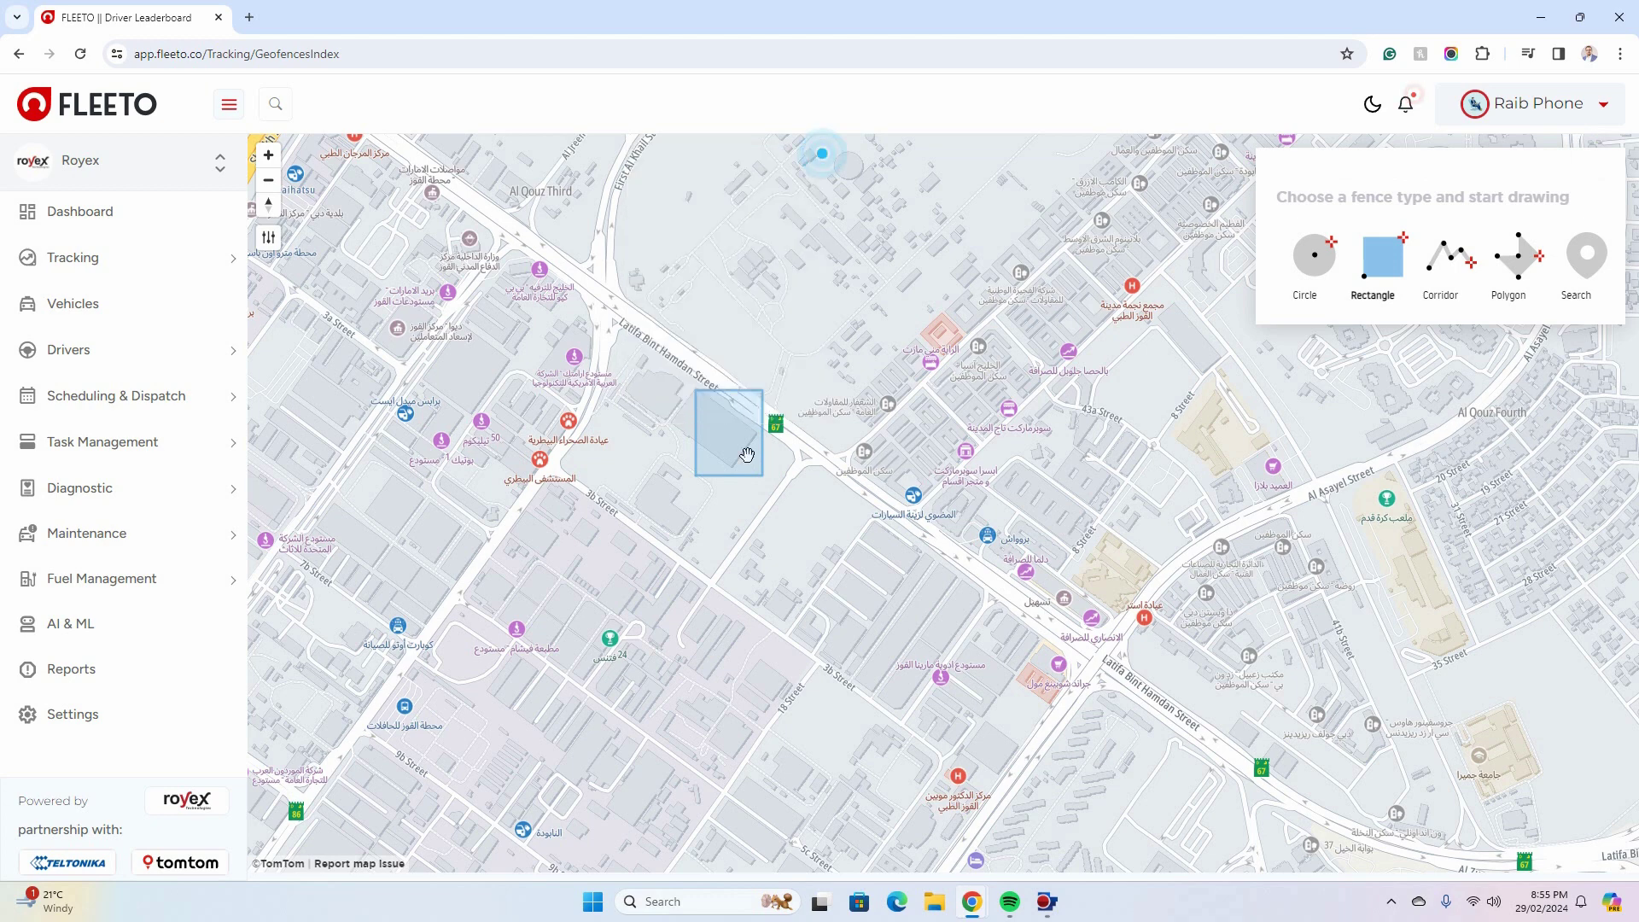
{"action": "left_click_drag", "start_coordinate": [735, 450], "coordinate": [732, 482]}
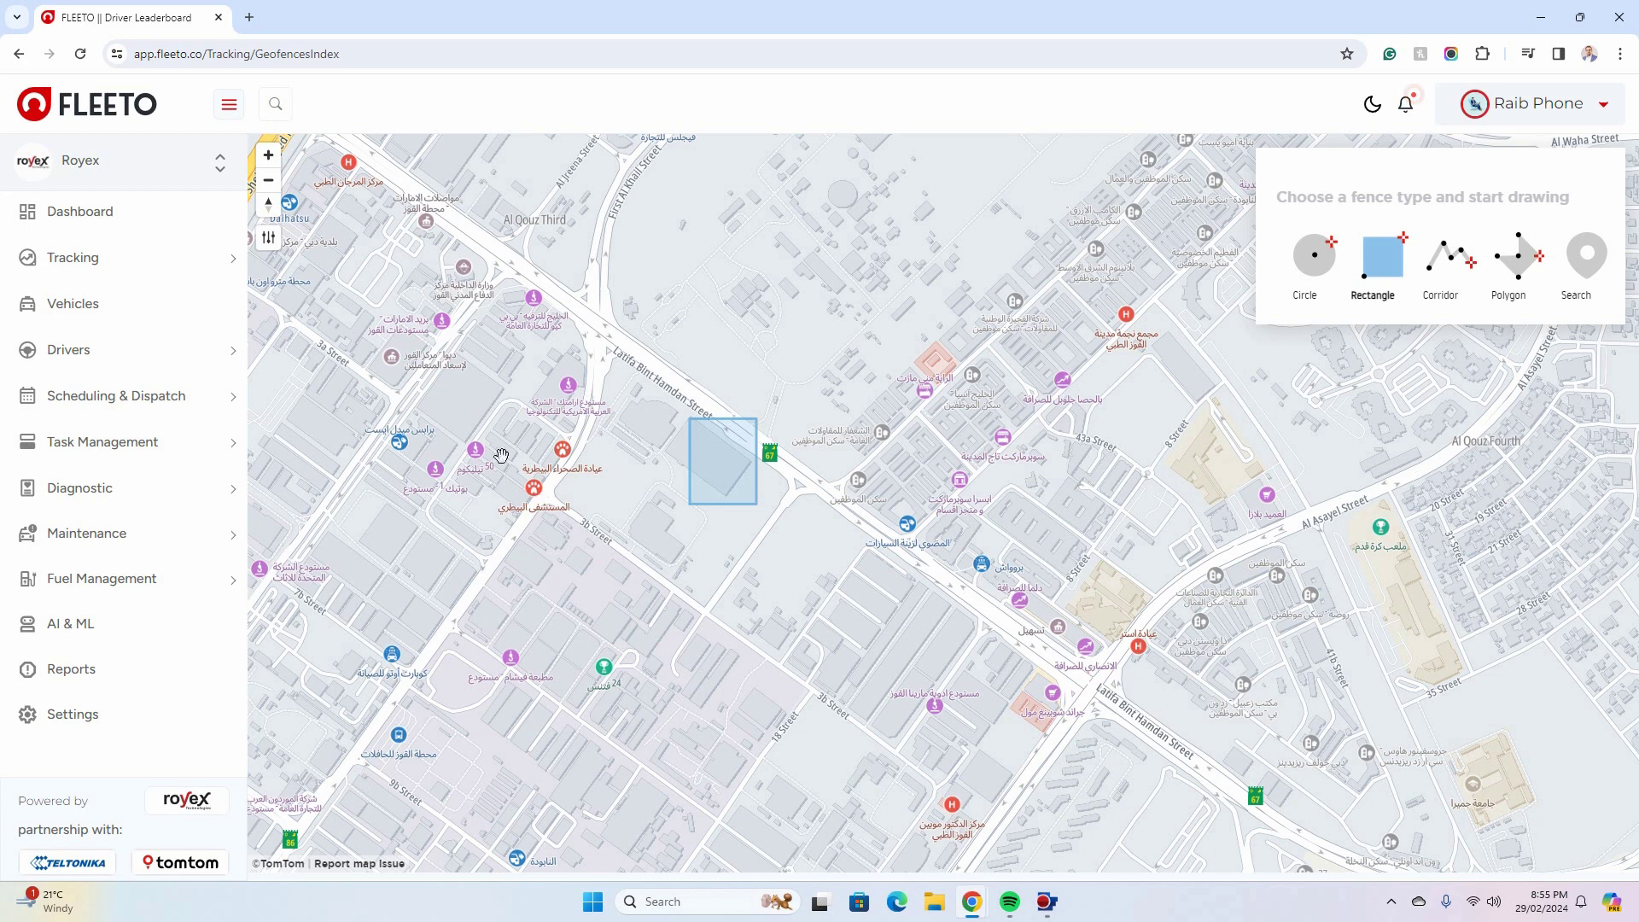
- Open the Vehicles page, view the form for adding vehicle groups and cancel it
{"action": "left_click", "coordinate": [118, 263]}
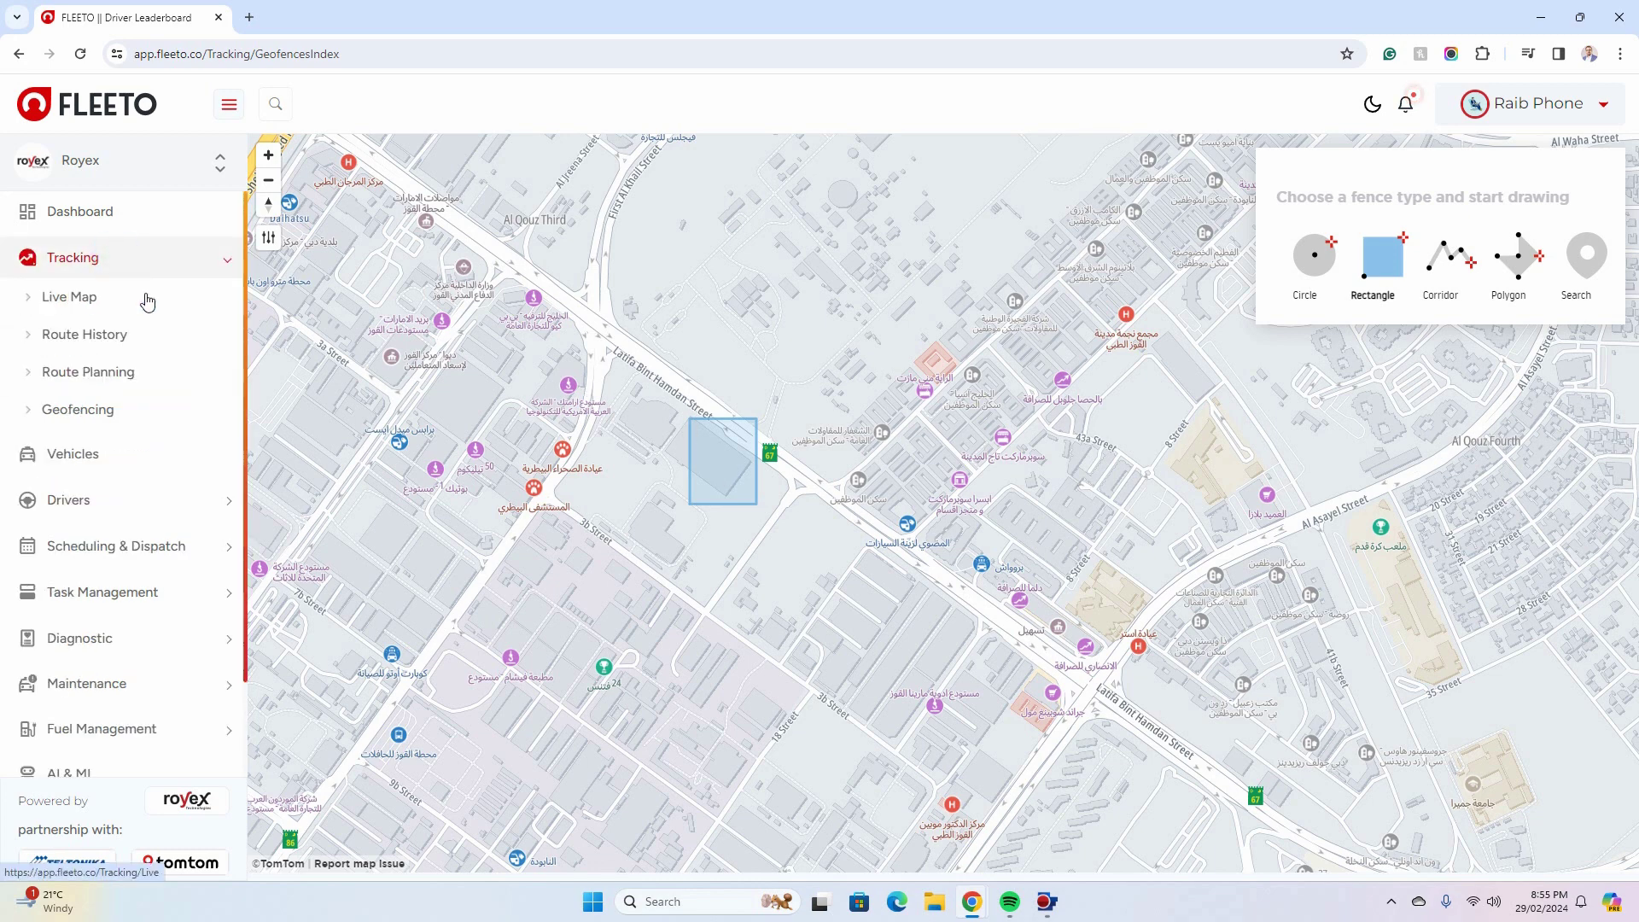
{"action": "left_click", "coordinate": [73, 458]}
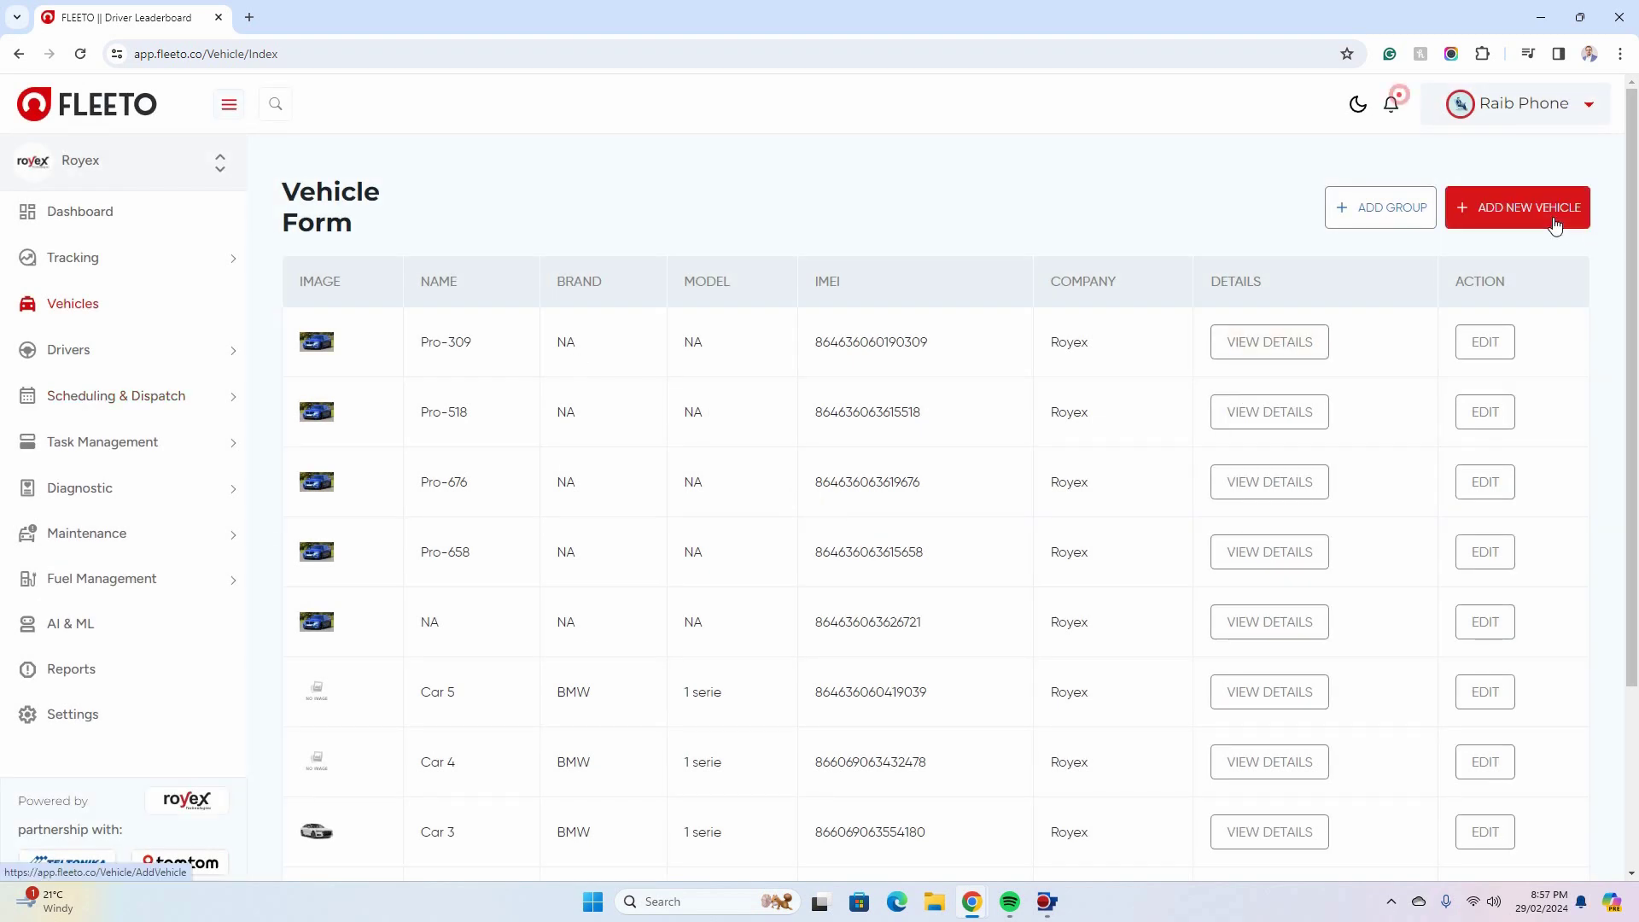
{"action": "left_click", "coordinate": [1380, 219]}
{"action": "left_click", "coordinate": [611, 609]}
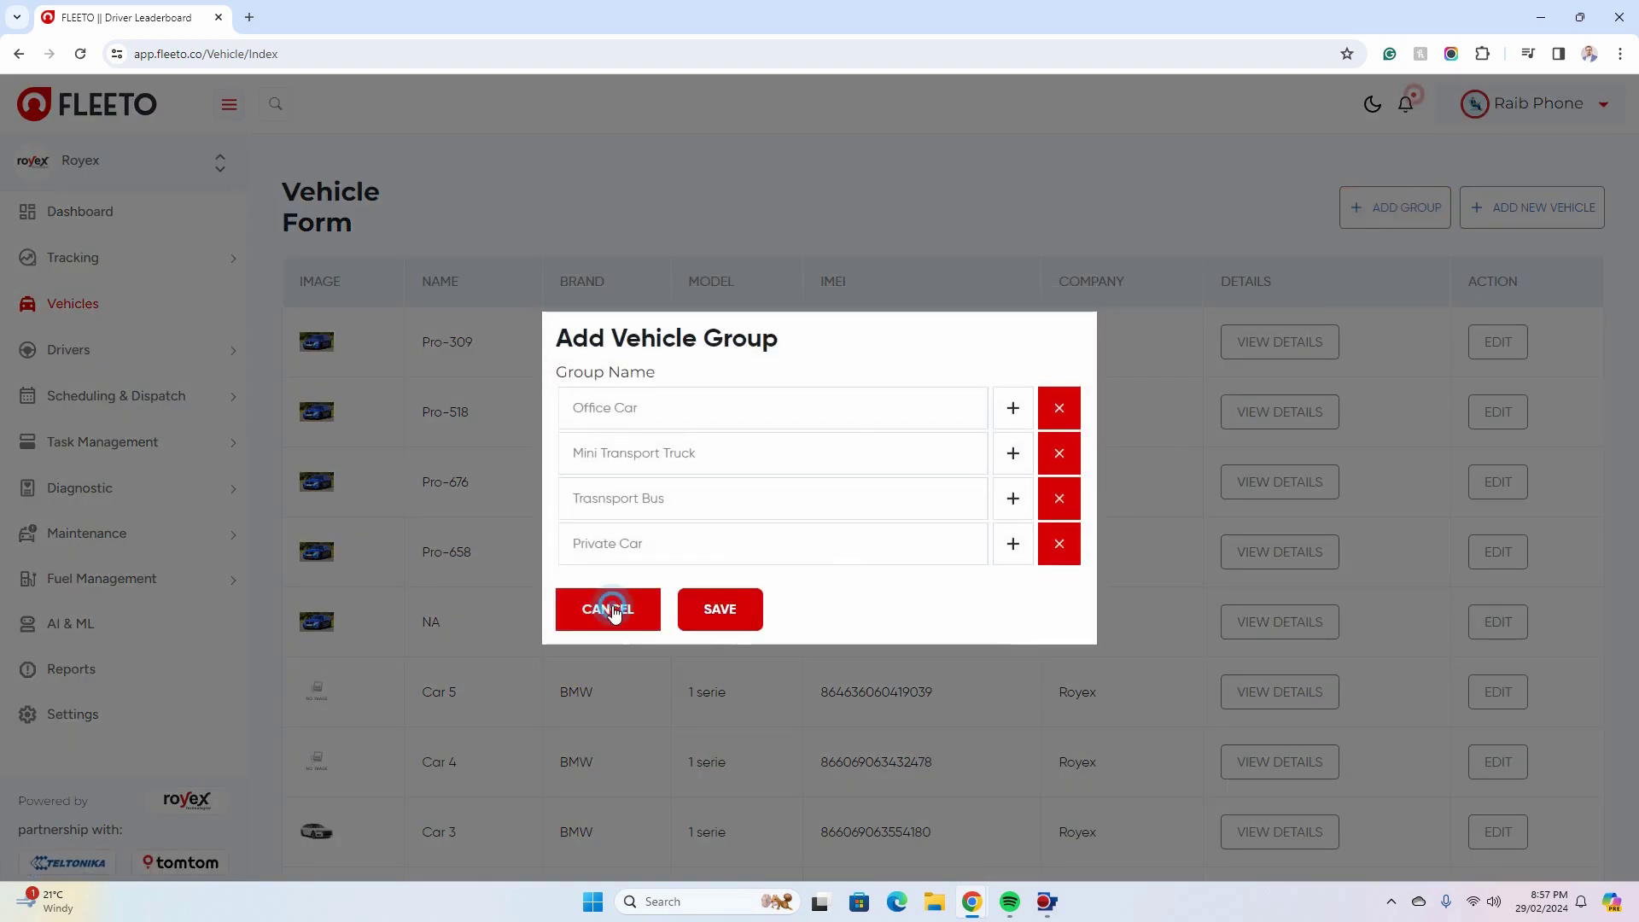
- View Car 2's details, scheduling and documents, including the document upload form, and cancel the upload
{"action": "scroll", "coordinate": [809, 643], "scroll_direction": "down", "scroll_amount": 3}
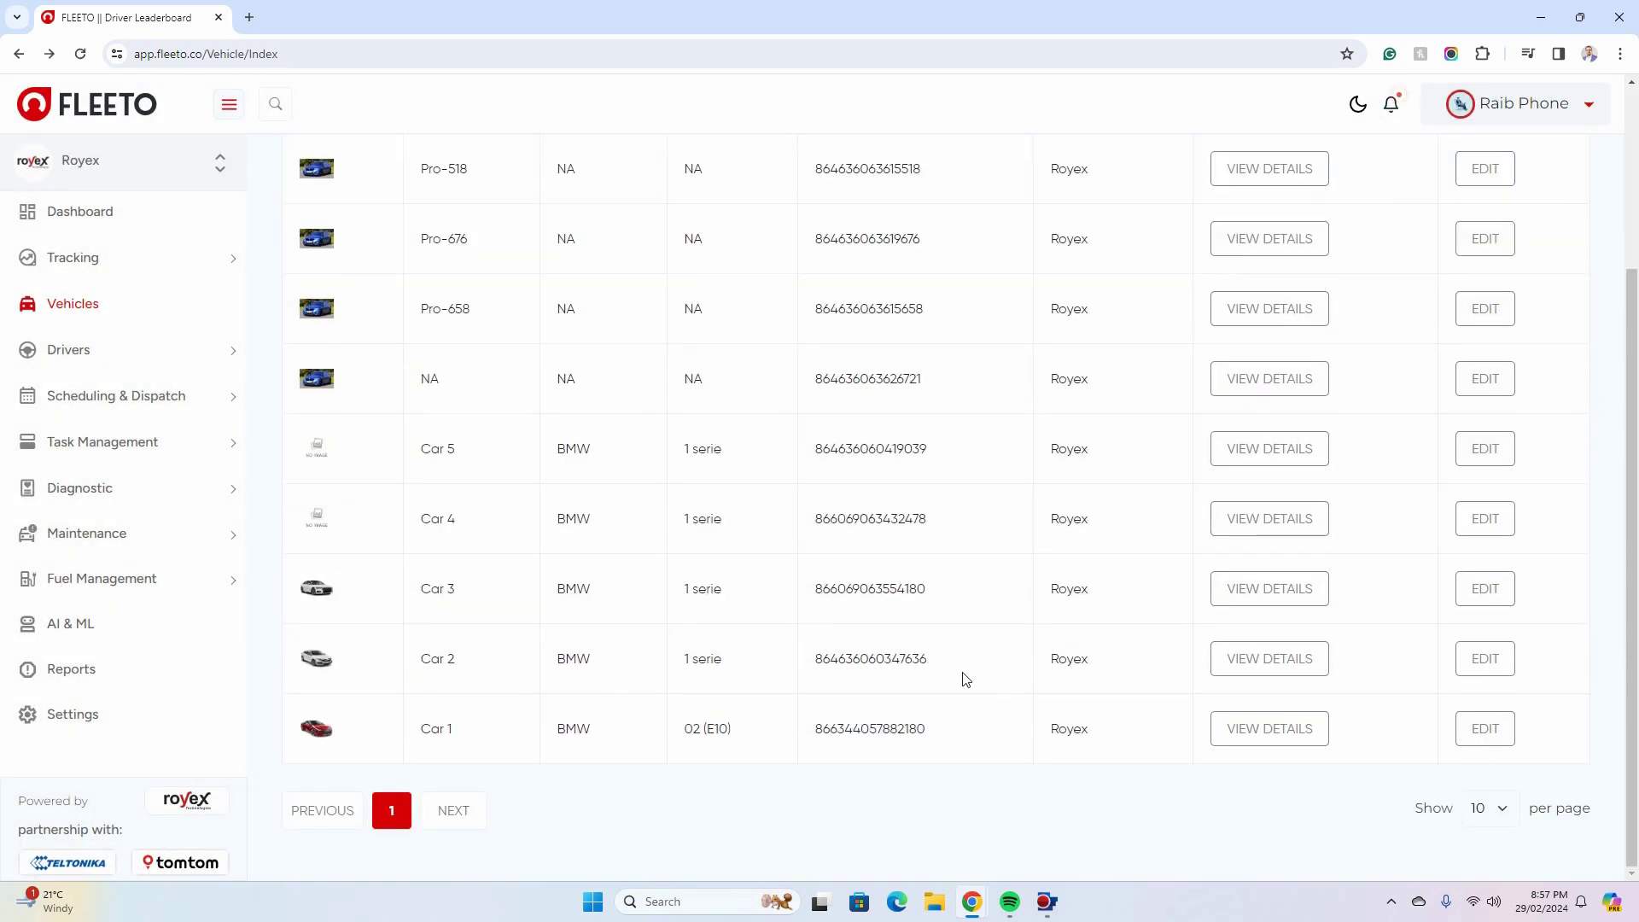
{"action": "left_click", "coordinate": [1278, 665]}
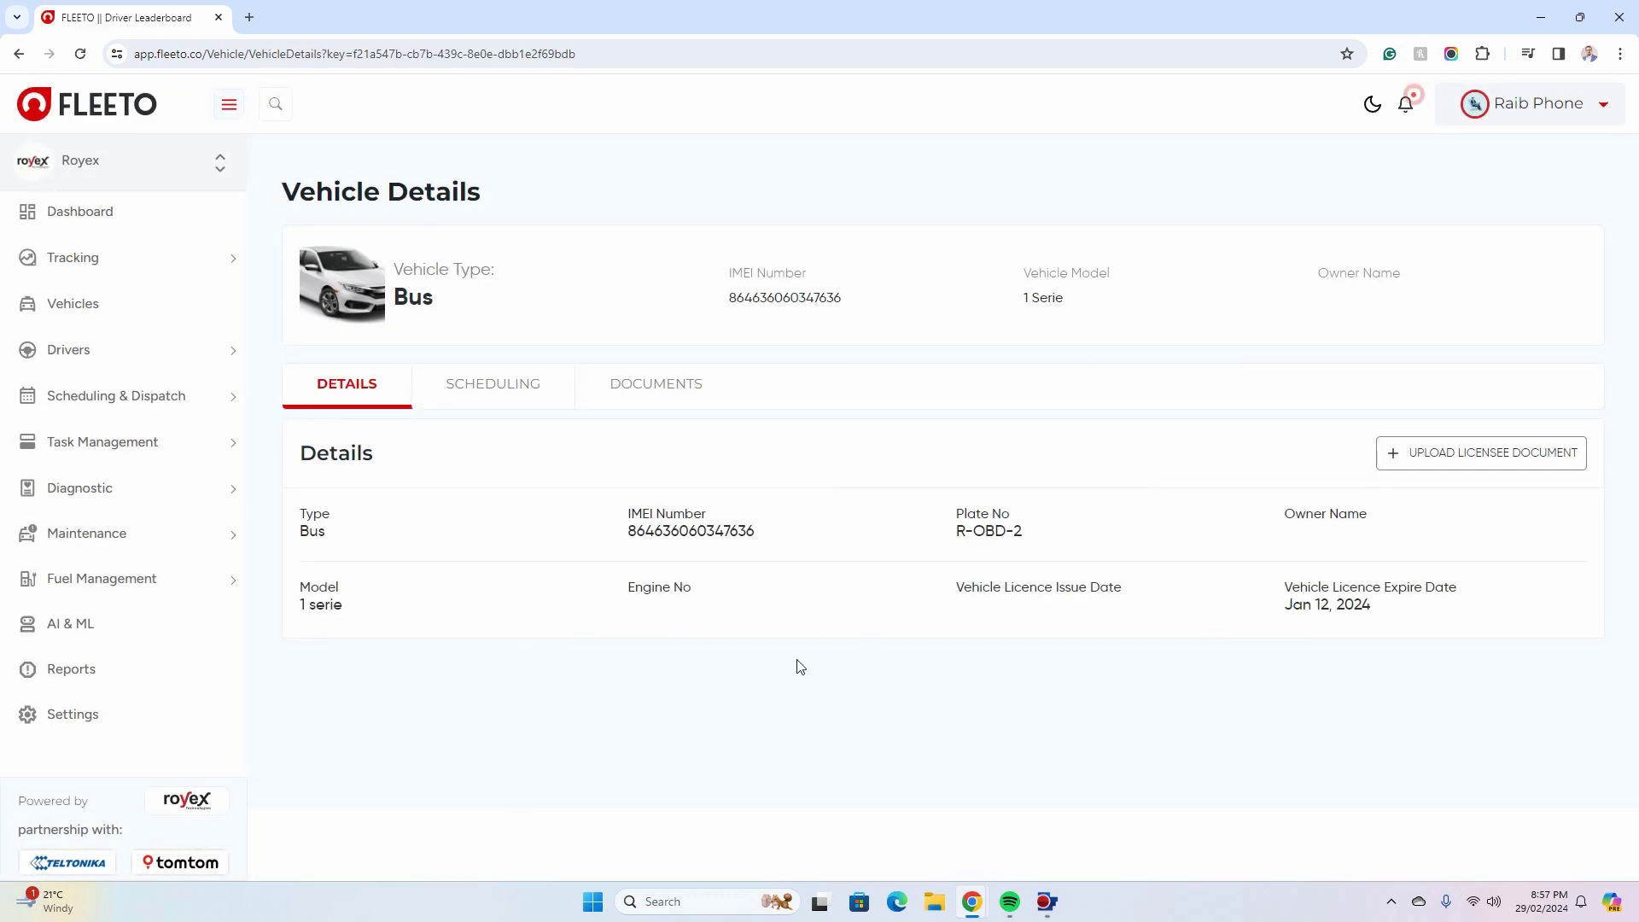
{"action": "left_click", "coordinate": [493, 391]}
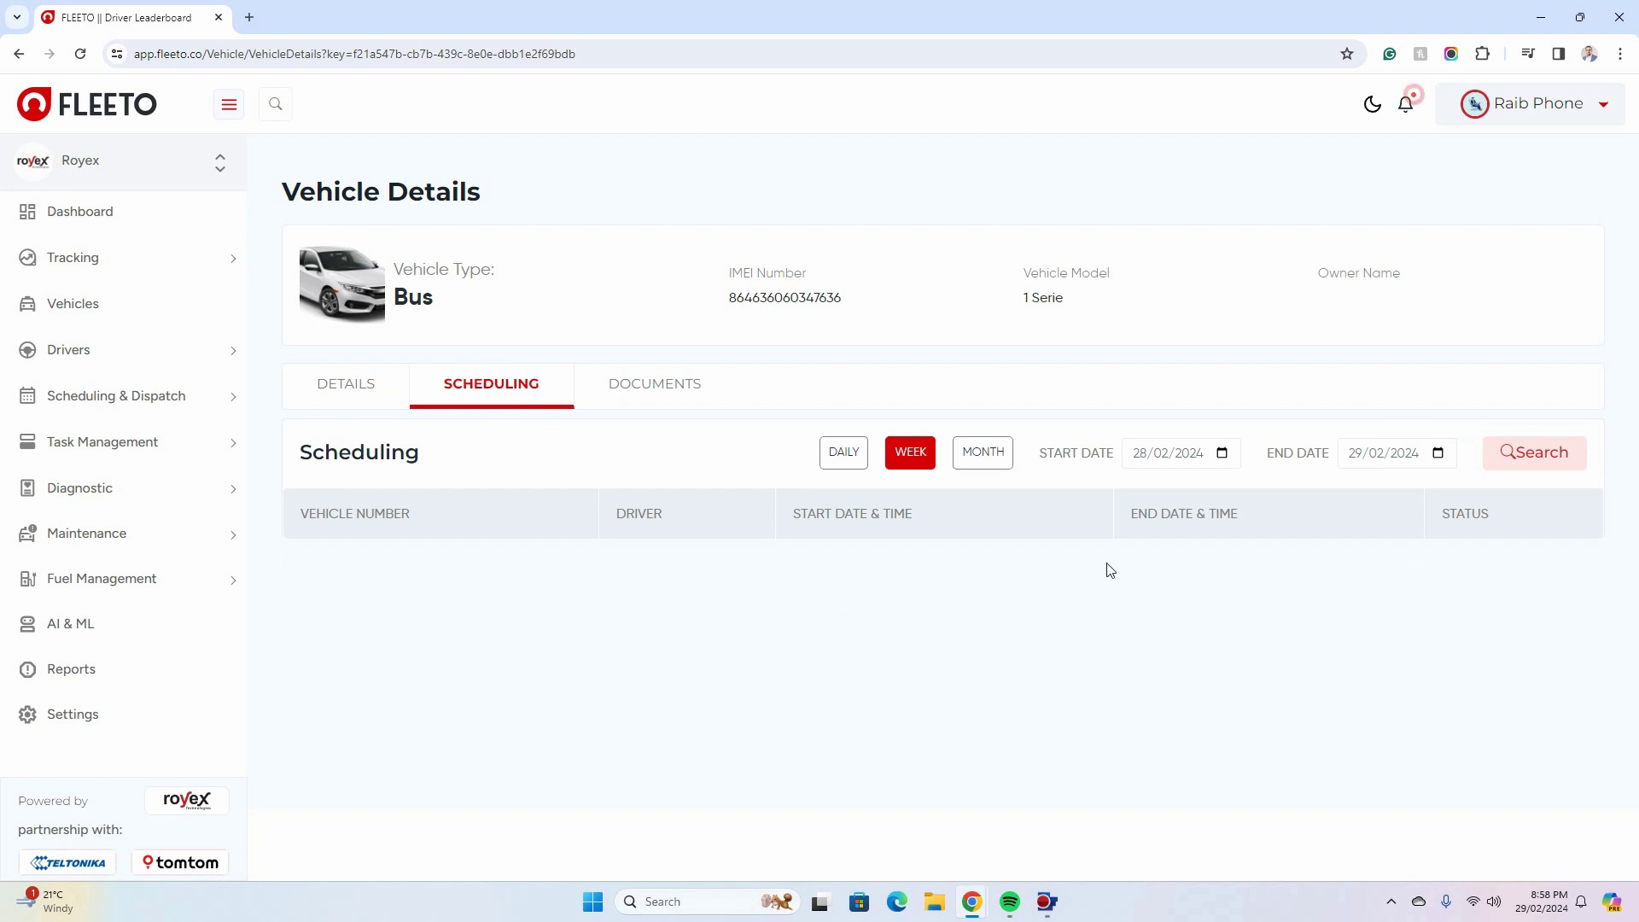
{"action": "left_click", "coordinate": [633, 384]}
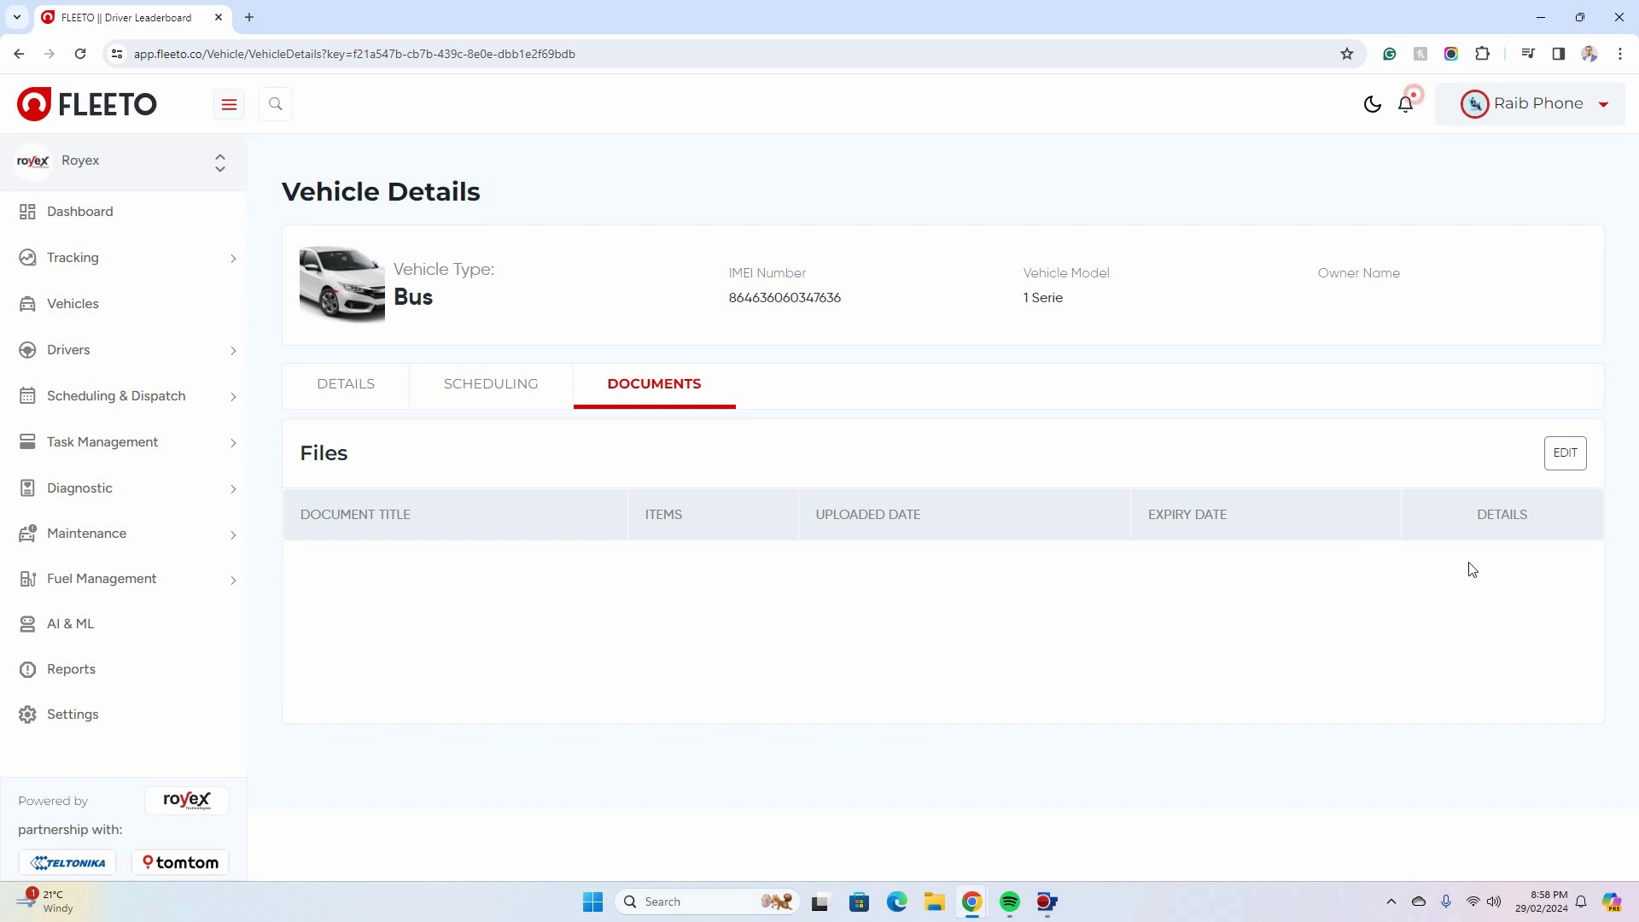
{"action": "left_click", "coordinate": [1565, 452]}
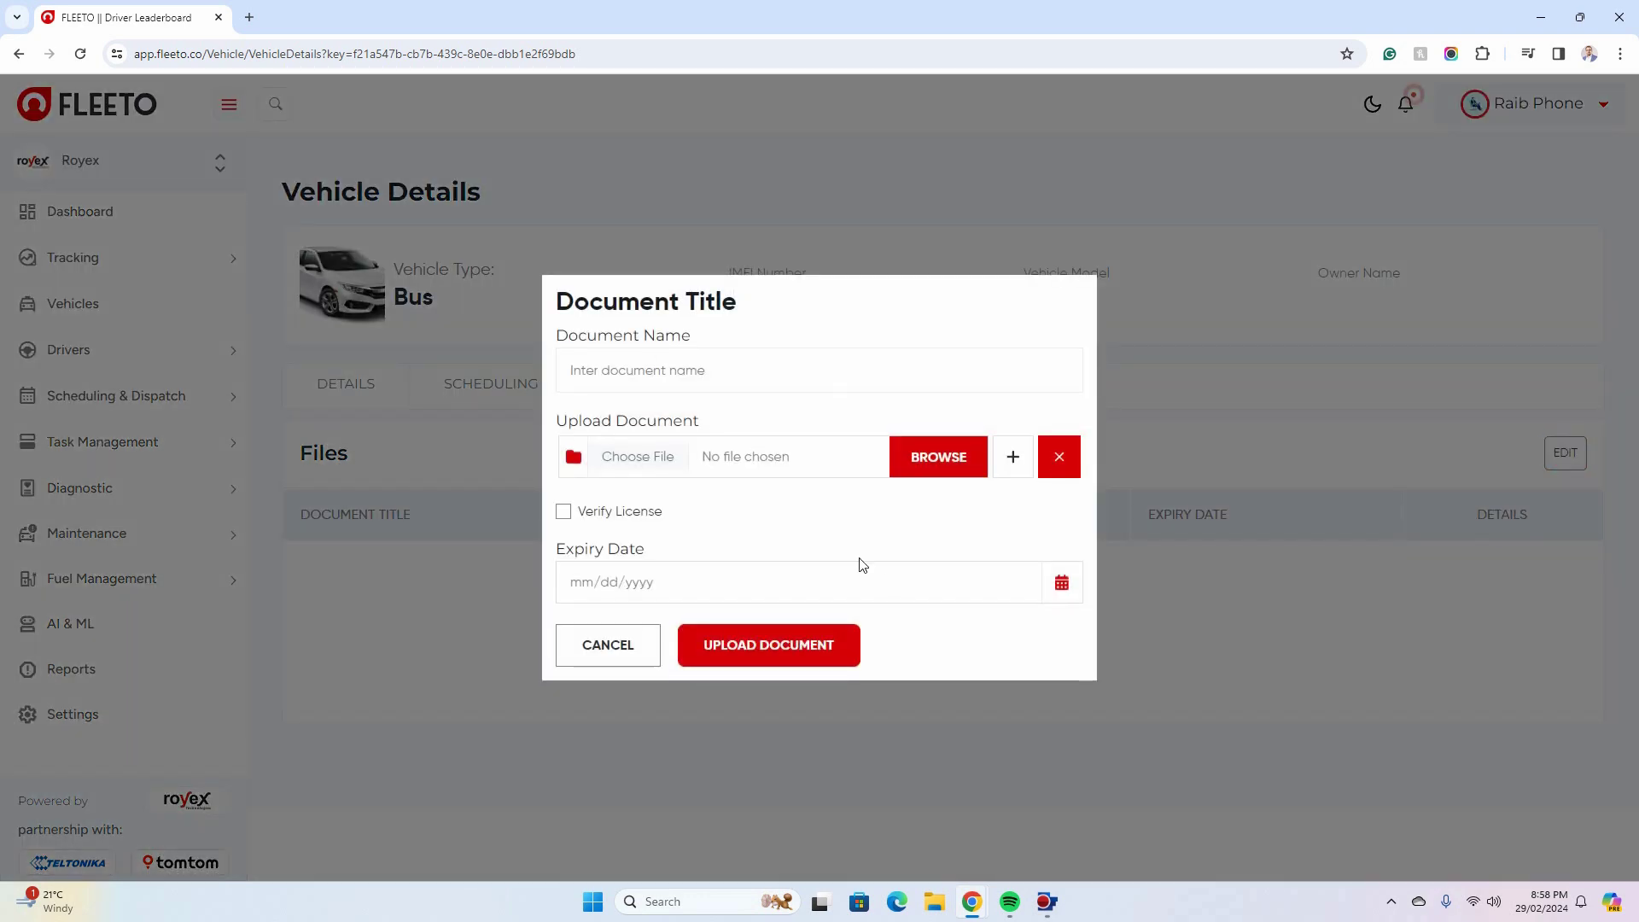
{"action": "left_click", "coordinate": [609, 656]}
- View the driver overview and the driver profiles, and open the details of the first driver listed
{"action": "left_click", "coordinate": [56, 349]}
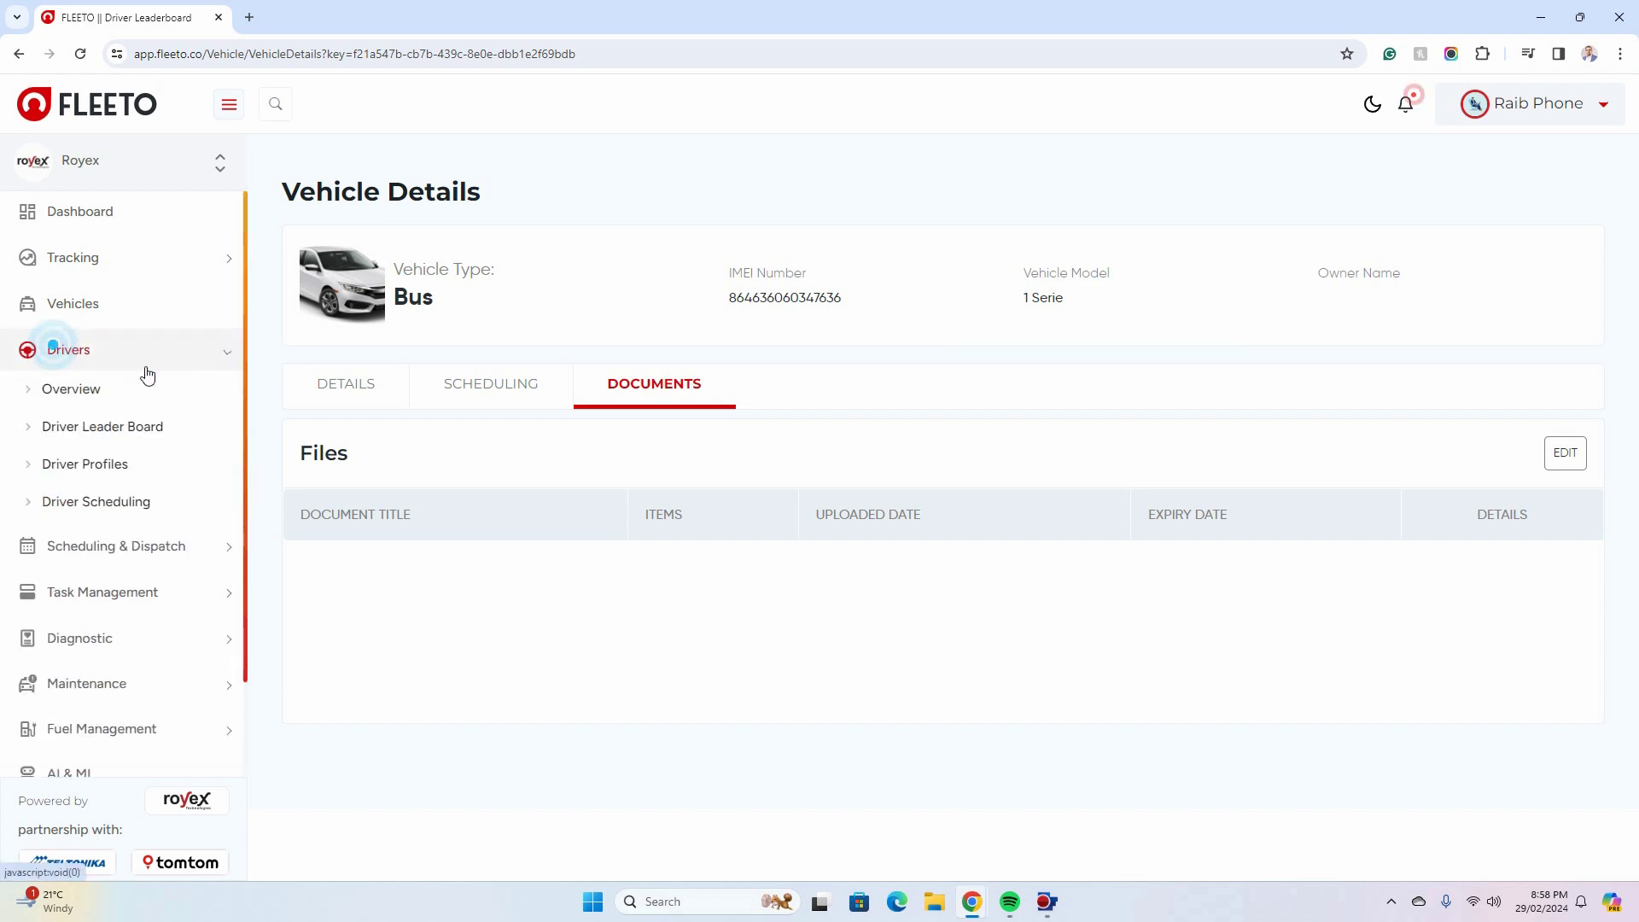
{"action": "left_click", "coordinate": [77, 390]}
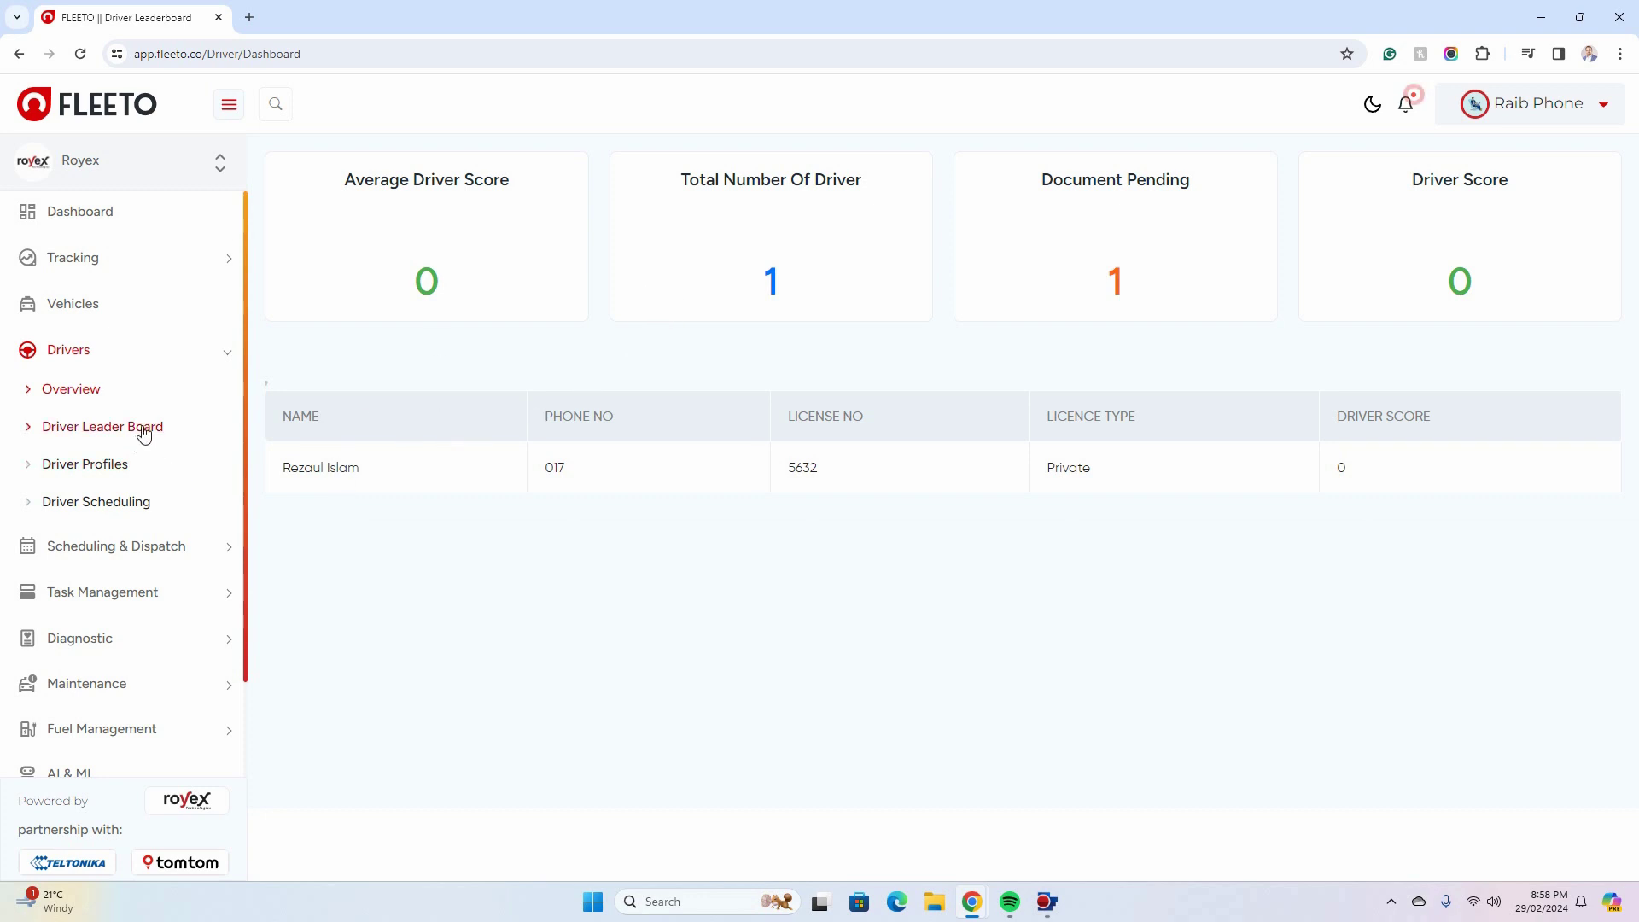
{"action": "left_click", "coordinate": [102, 471]}
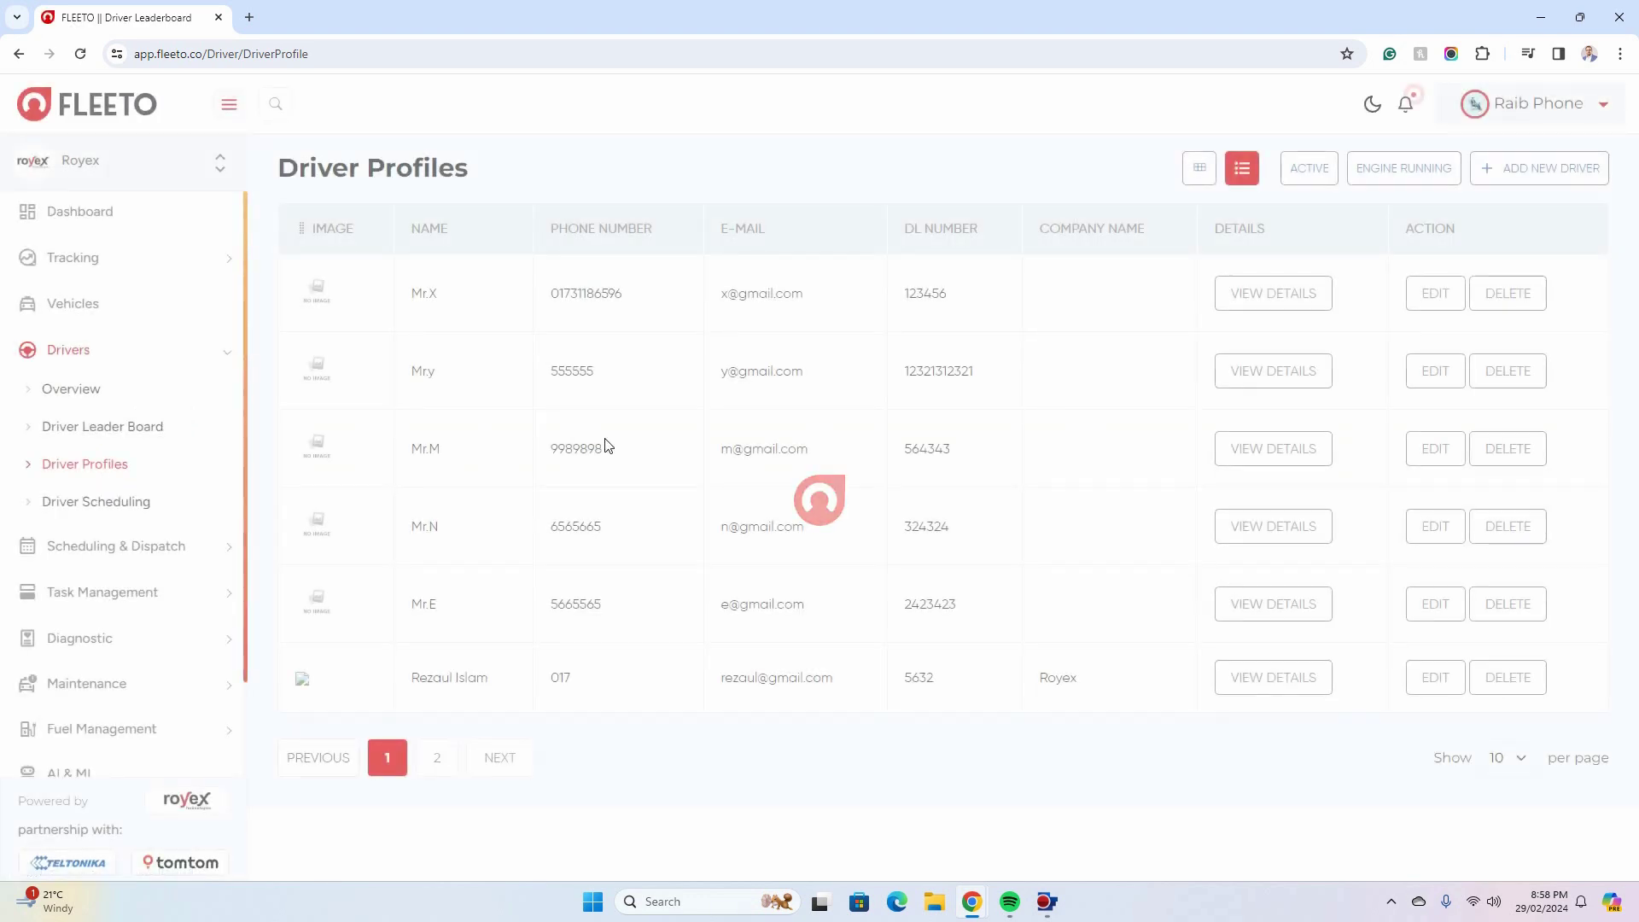
{"action": "left_click", "coordinate": [1250, 288]}
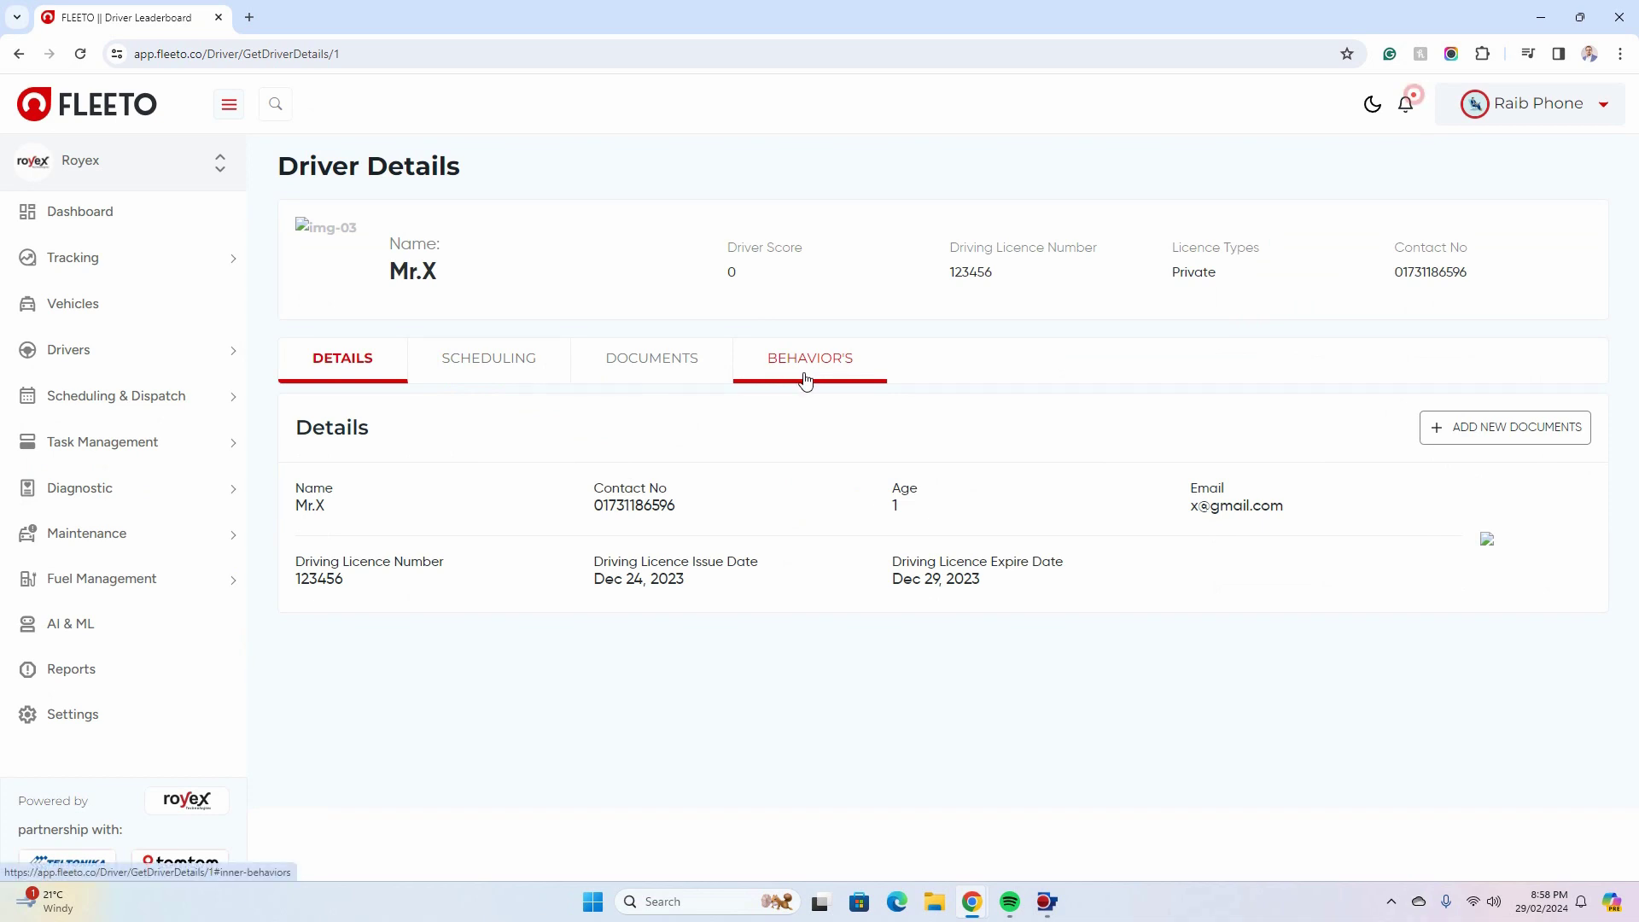
- Open the Scheduling page, view the form for adding a new schedule and cancel it
{"action": "left_click", "coordinate": [68, 349]}
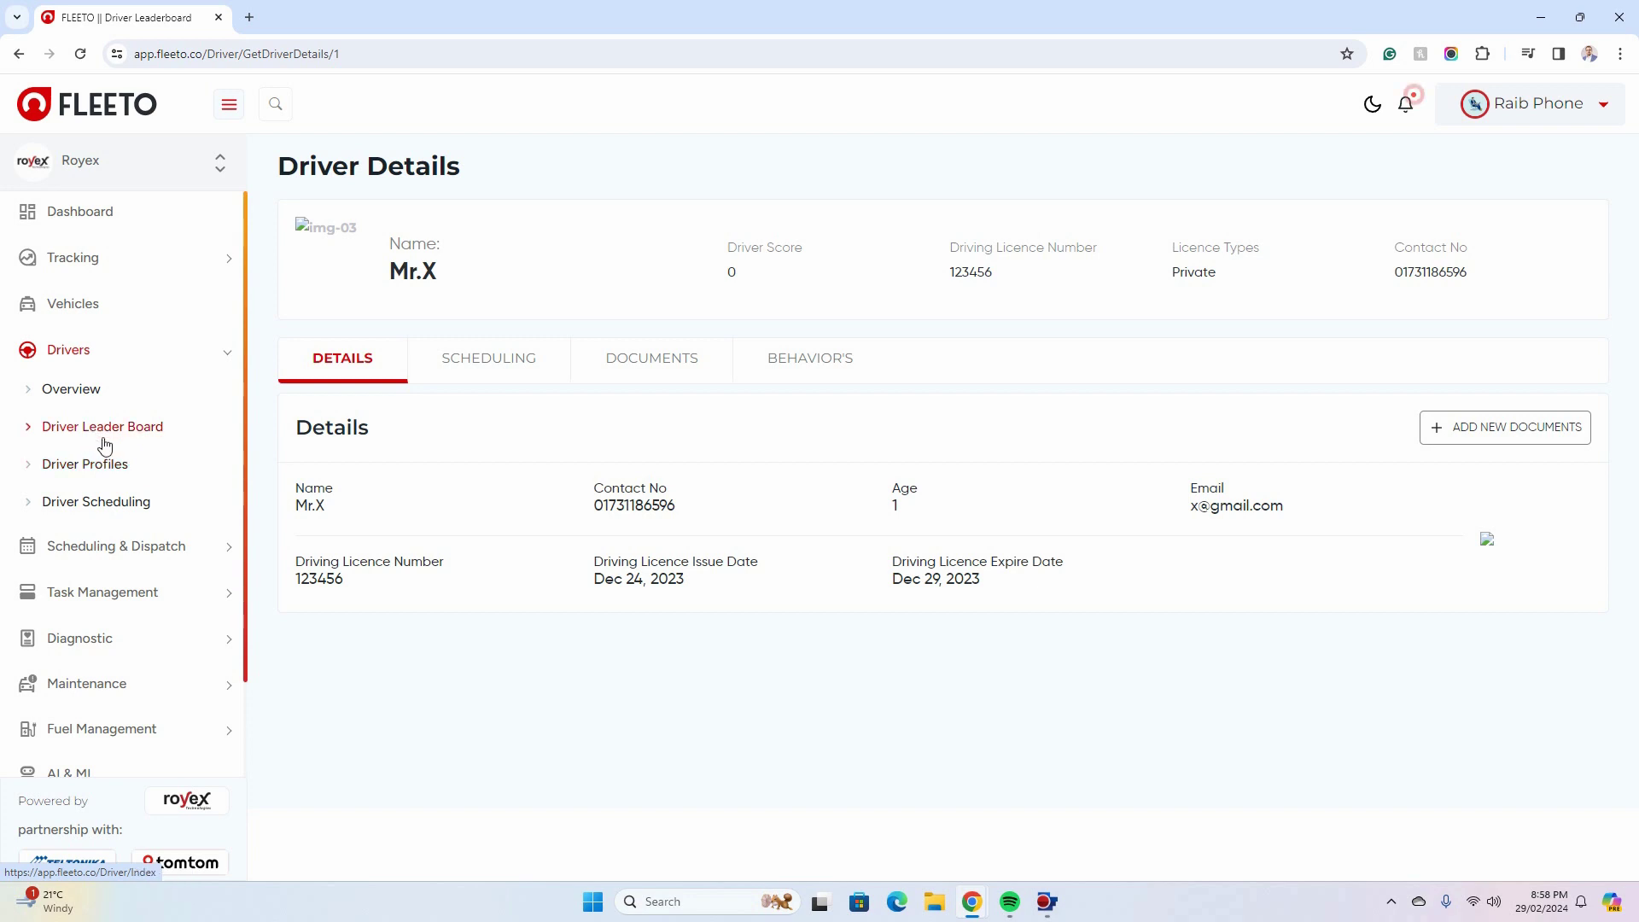
{"action": "left_click", "coordinate": [97, 546]}
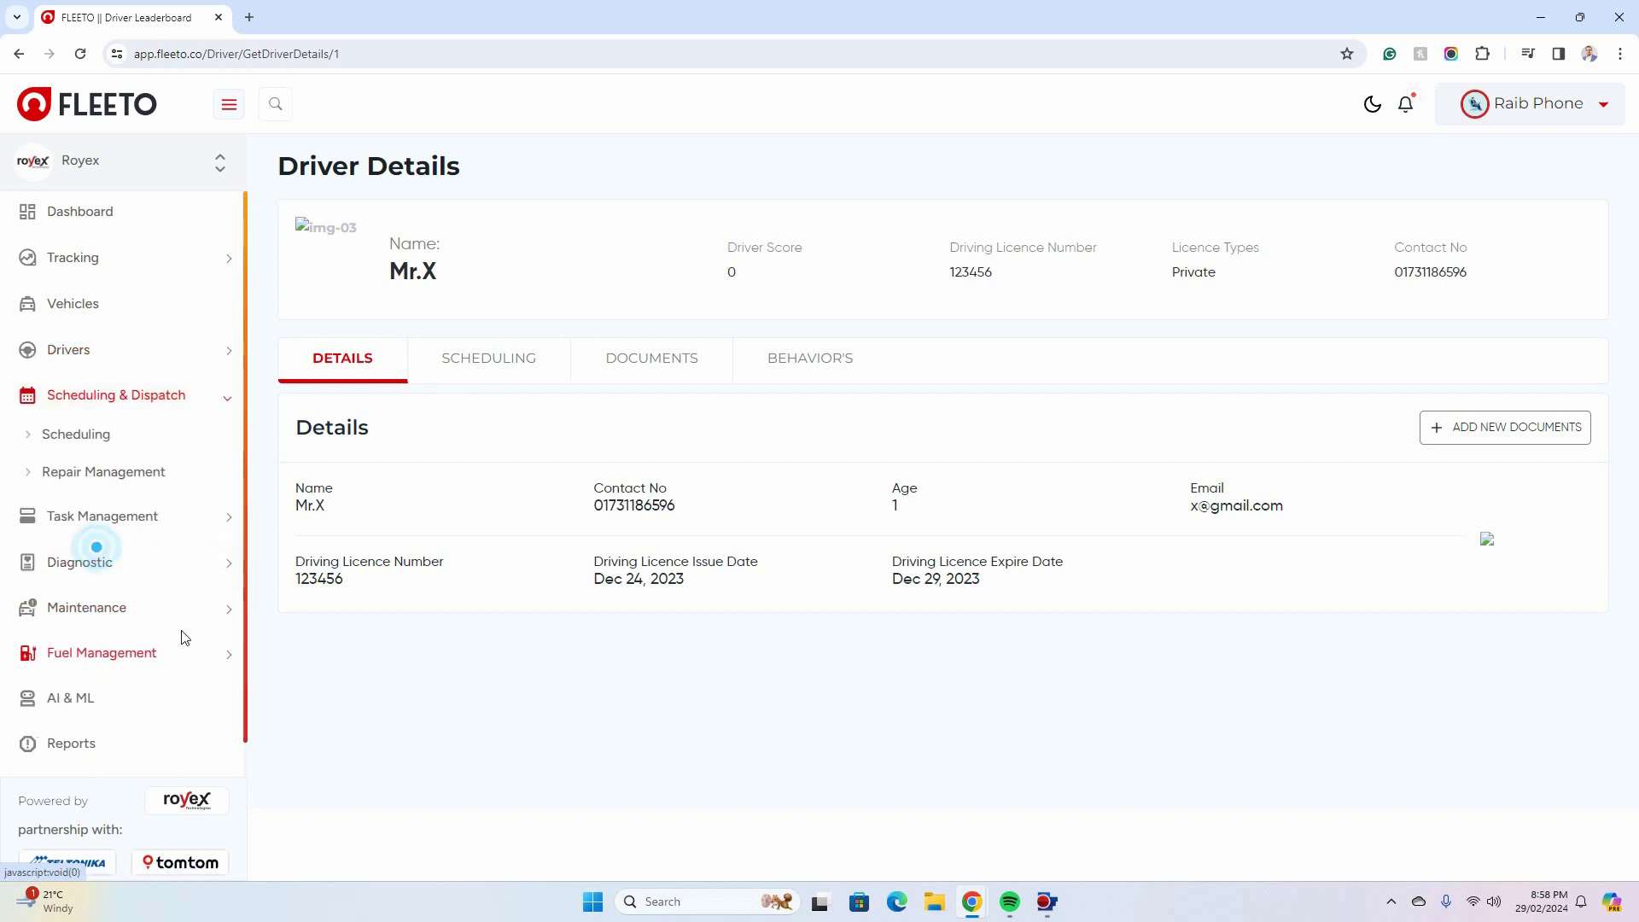
{"action": "left_click", "coordinate": [86, 434]}
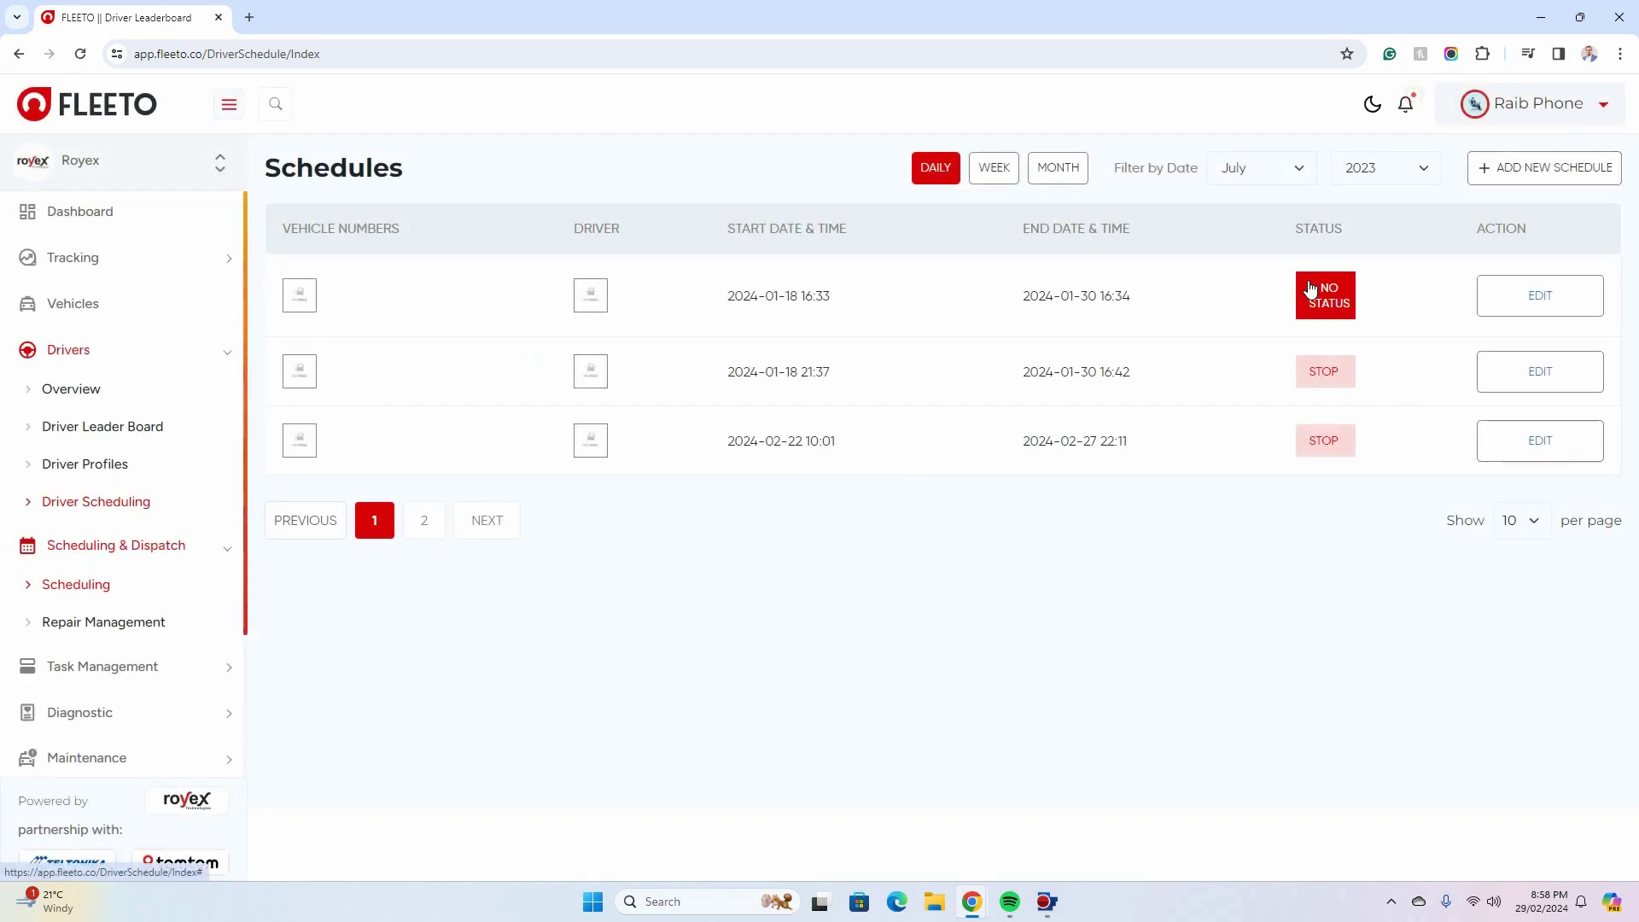
{"action": "left_click", "coordinate": [1544, 167]}
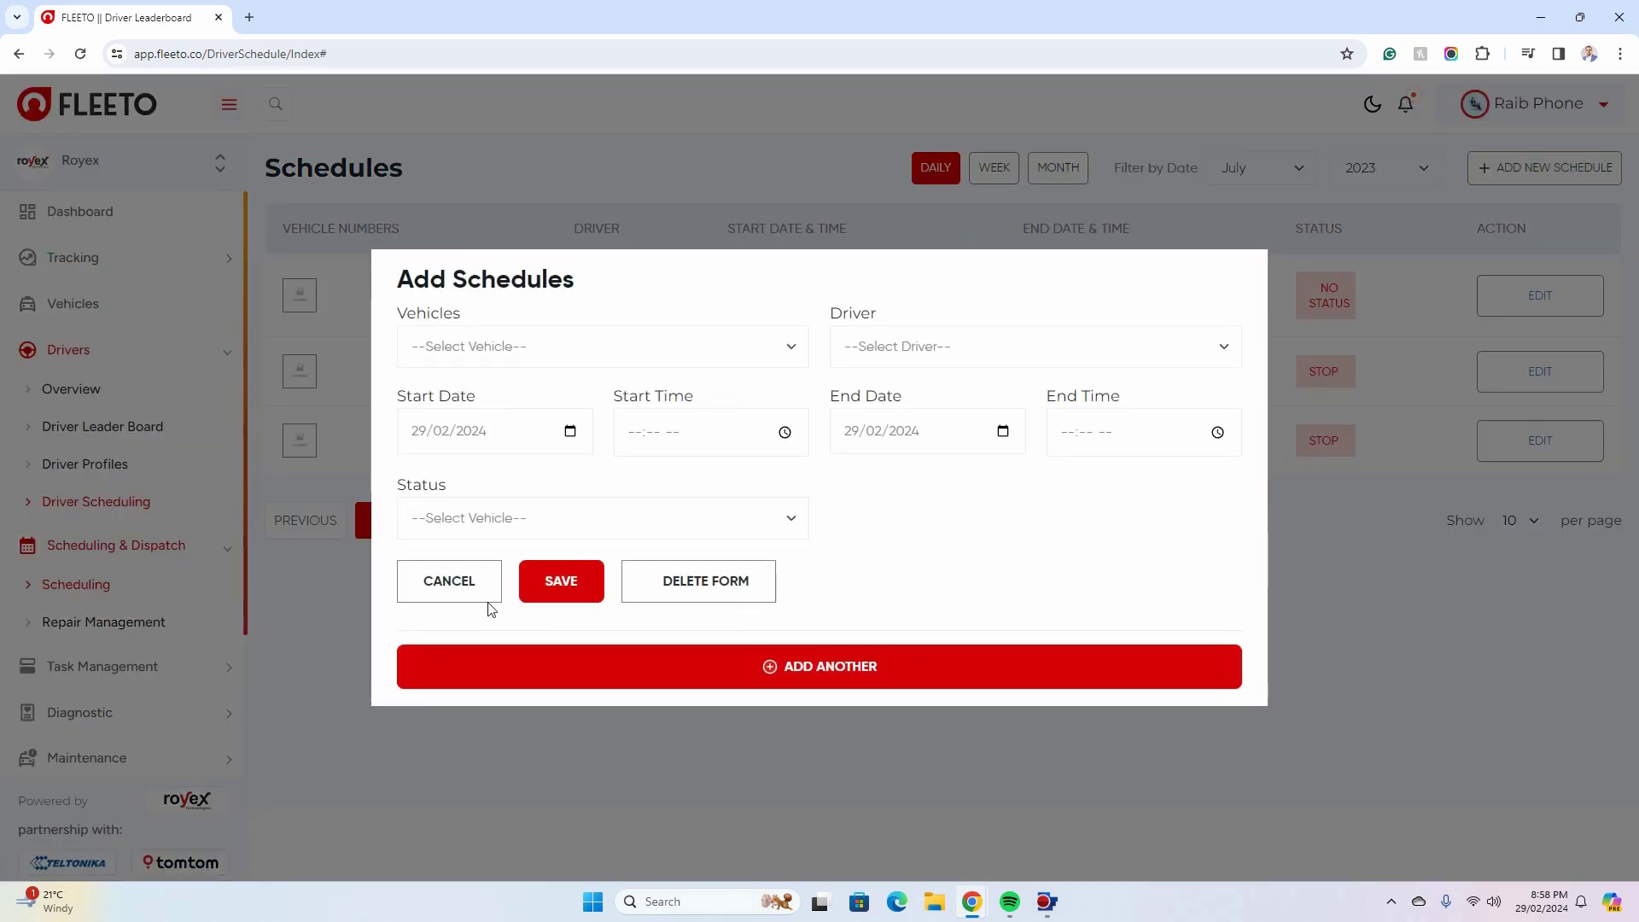
{"action": "left_click", "coordinate": [439, 596]}
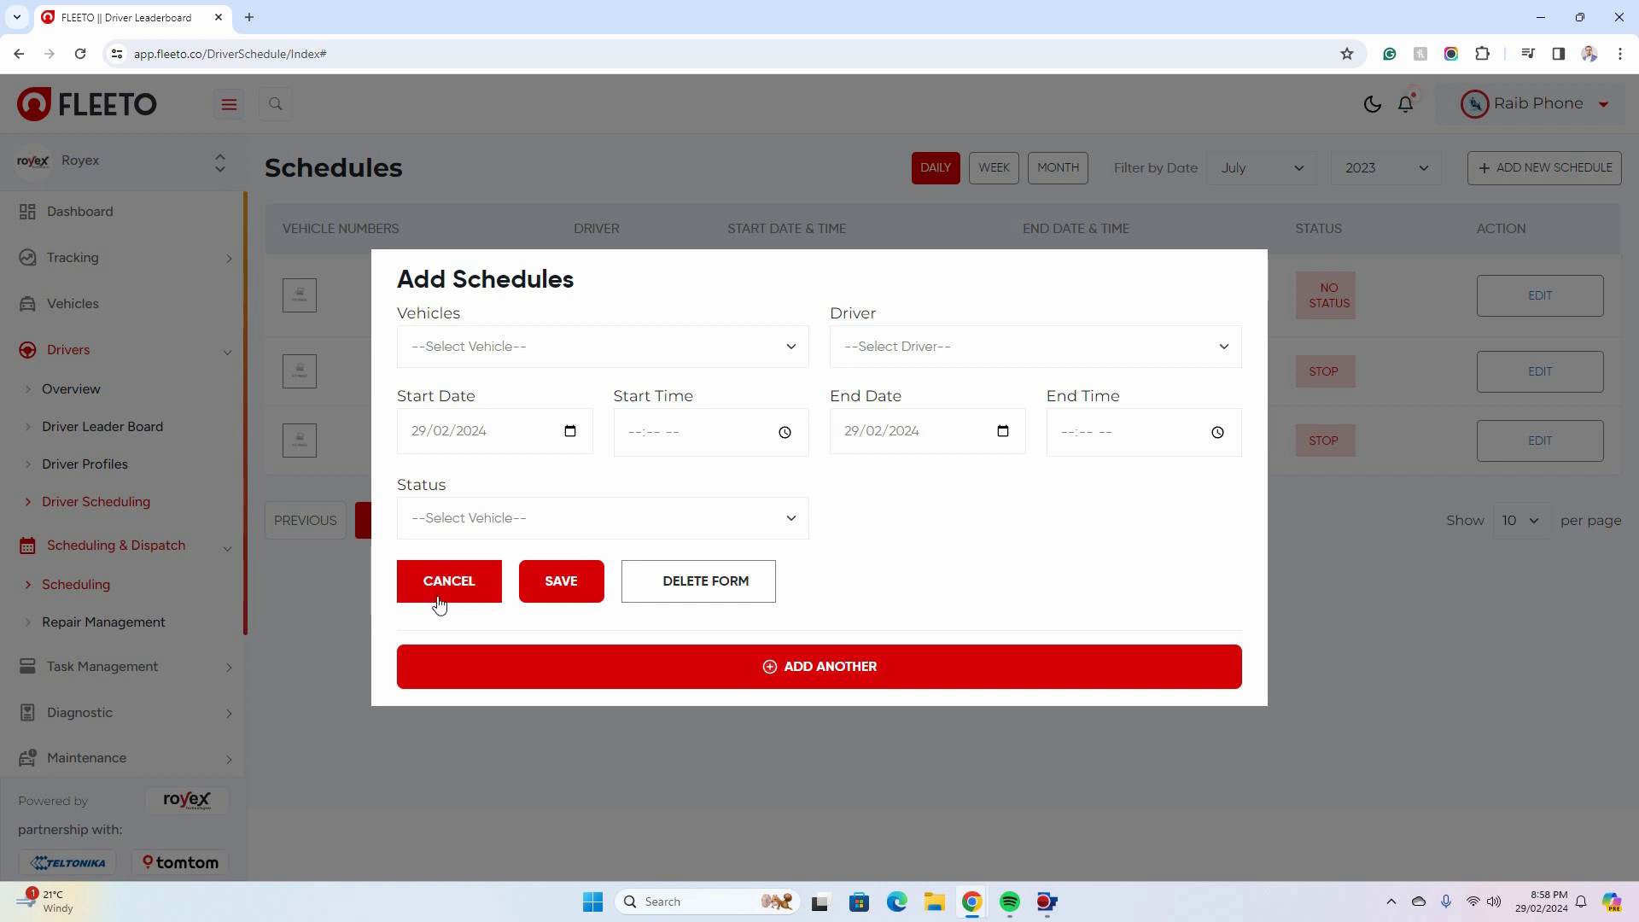
{"action": "left_click", "coordinate": [439, 603]}
{"action": "scroll", "coordinate": [154, 555], "scroll_direction": "down", "scroll_amount": 1}
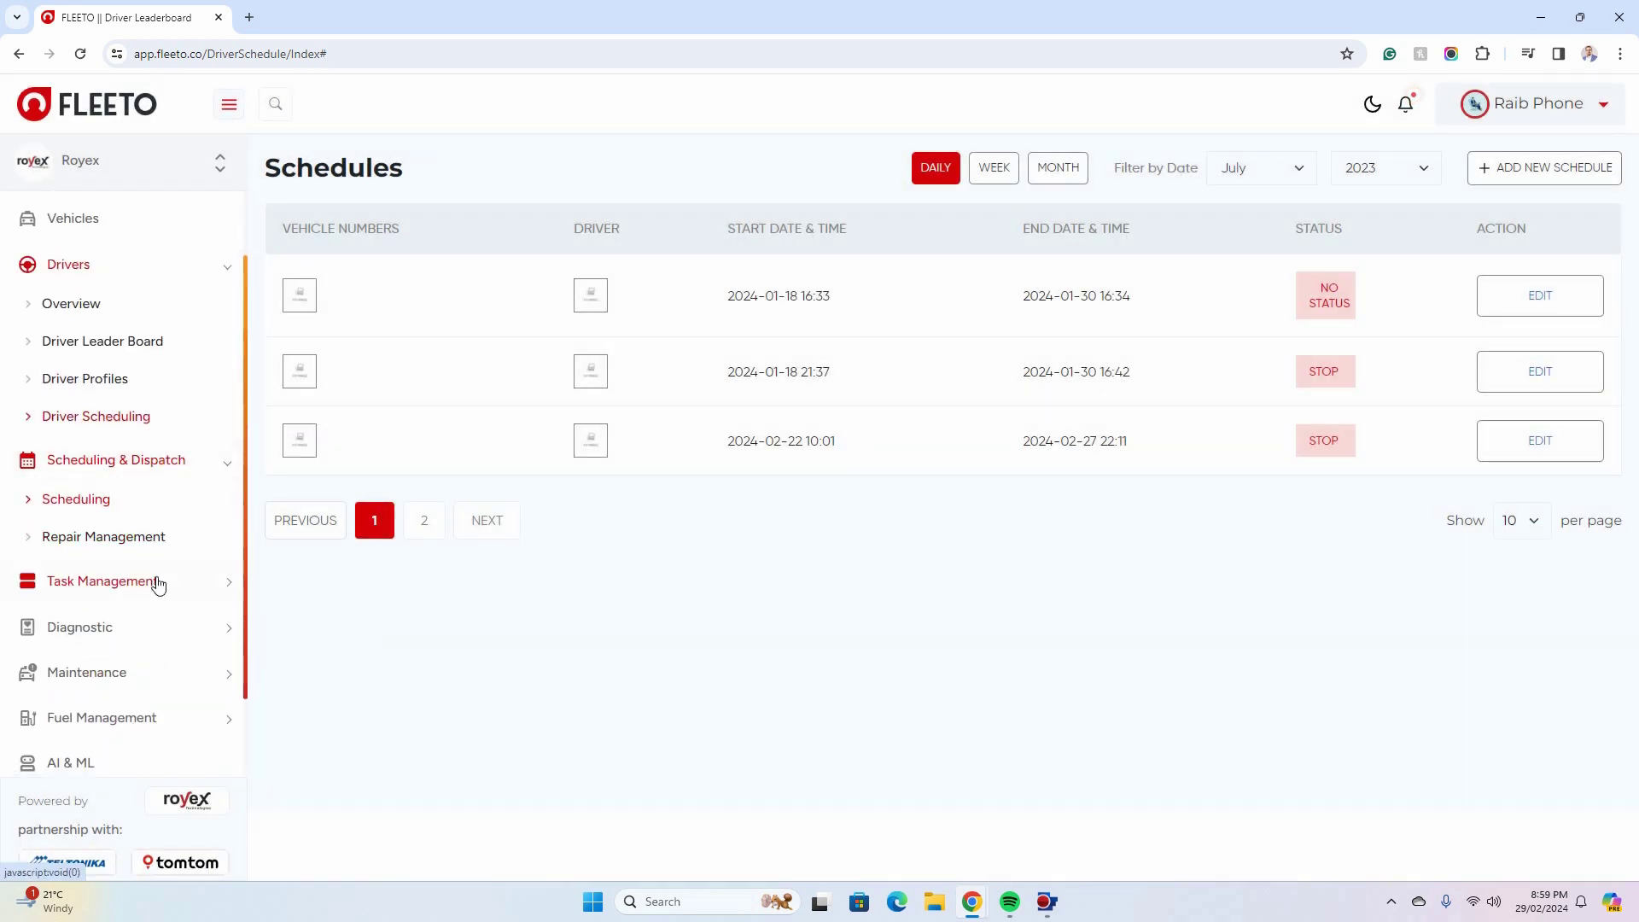
- Open the Diagnostic overview and examine the fleet's vehicle total and maximum temperature readings
{"action": "scroll", "coordinate": [133, 512], "scroll_direction": "down", "scroll_amount": 1}
{"action": "left_click", "coordinate": [124, 476]}
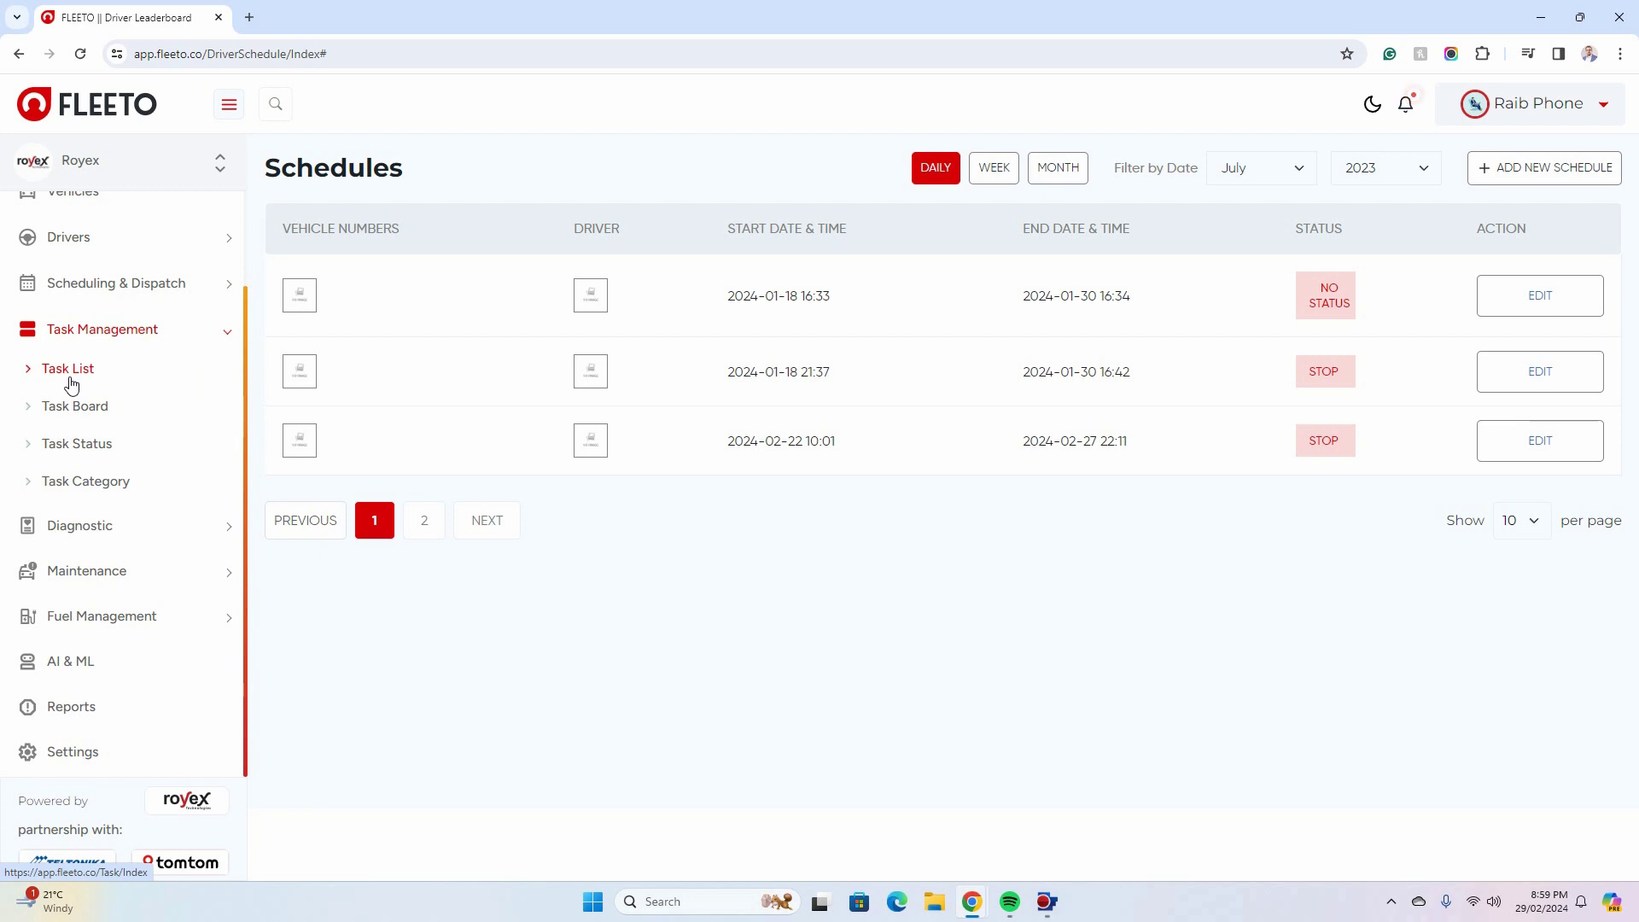
{"action": "left_click", "coordinate": [117, 527]}
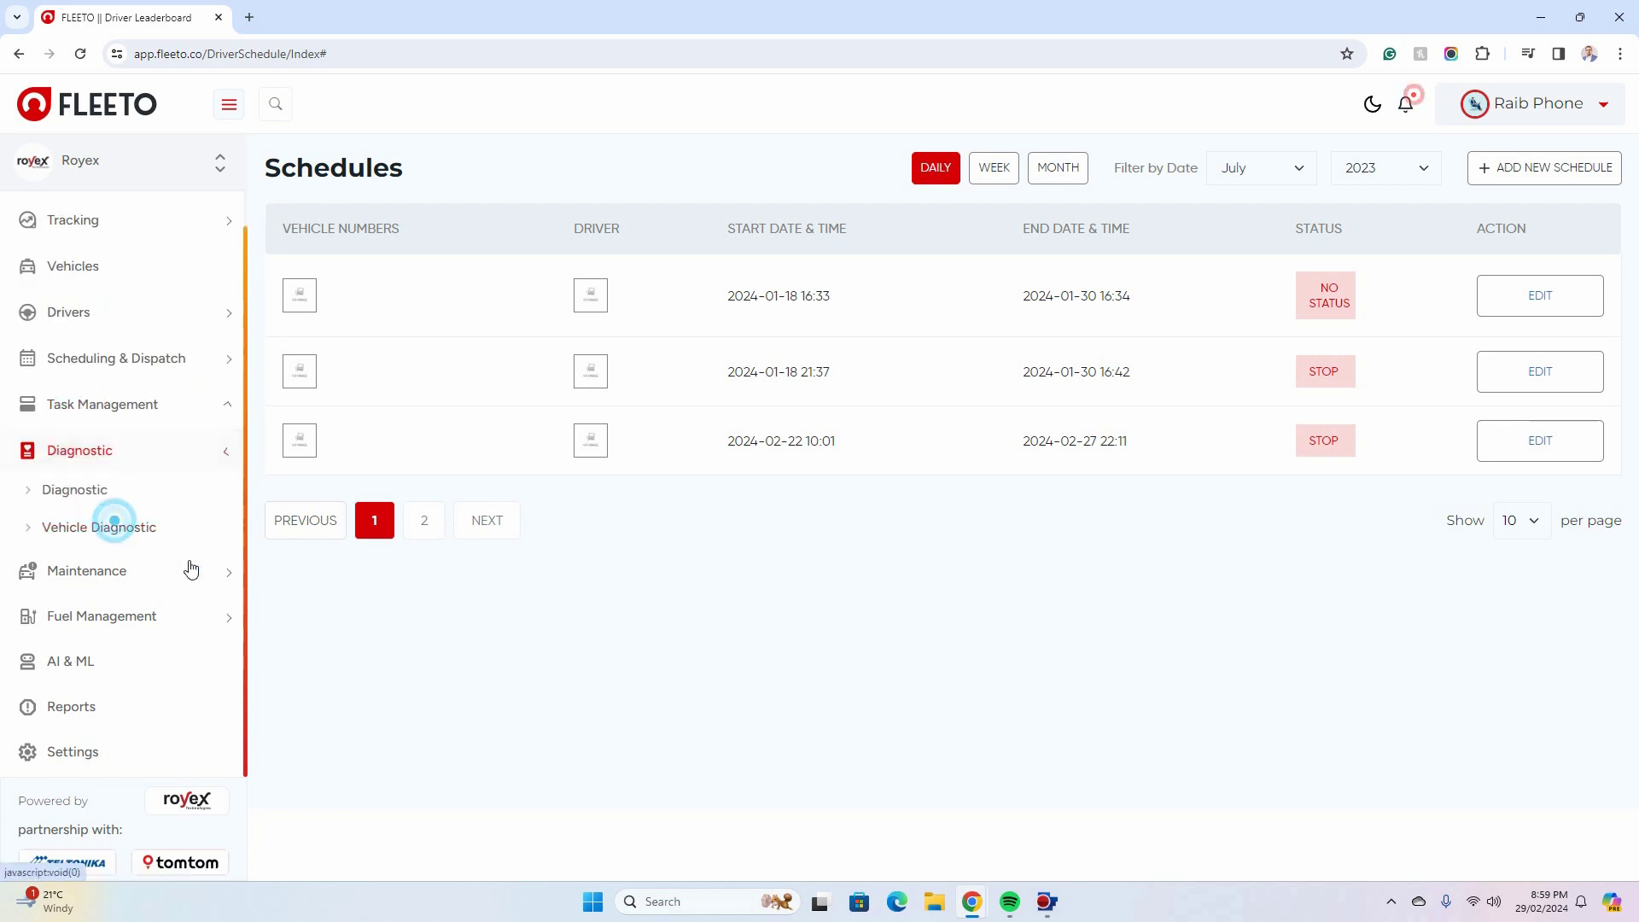
{"action": "left_click", "coordinate": [82, 494]}
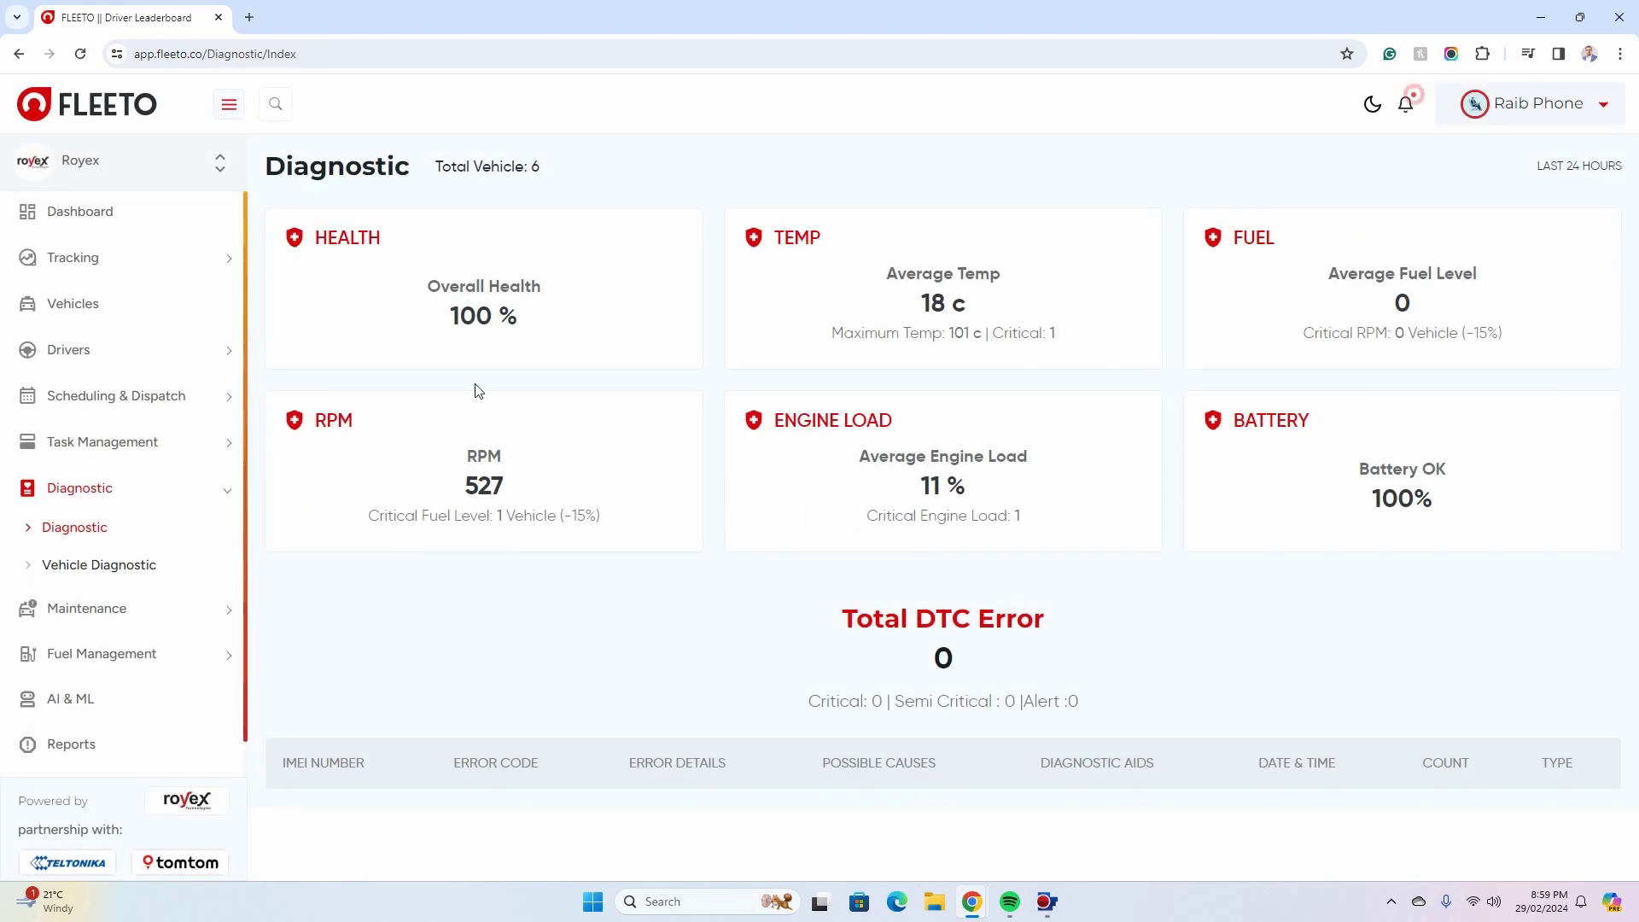
{"action": "left_click_drag", "start_coordinate": [530, 166], "coordinate": [538, 172]}
{"action": "left_click_drag", "start_coordinate": [946, 335], "coordinate": [967, 334]}
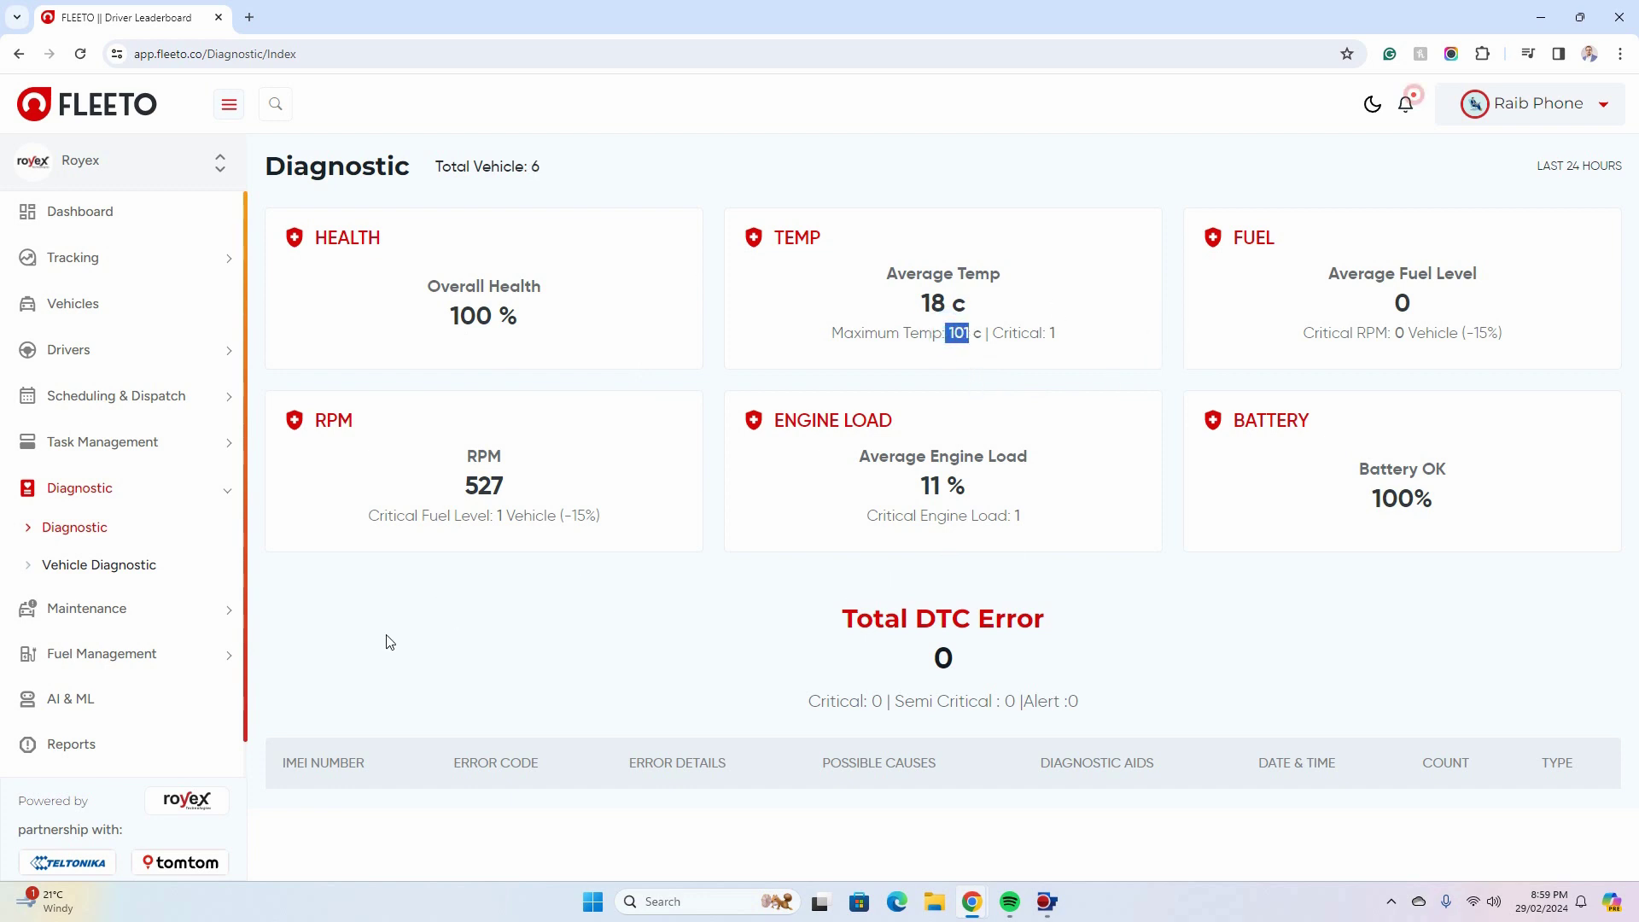
- Open Vehicle Diagnostic, load the data of the Pro-309 vehicle and look through its general readings
{"action": "left_click", "coordinate": [114, 567]}
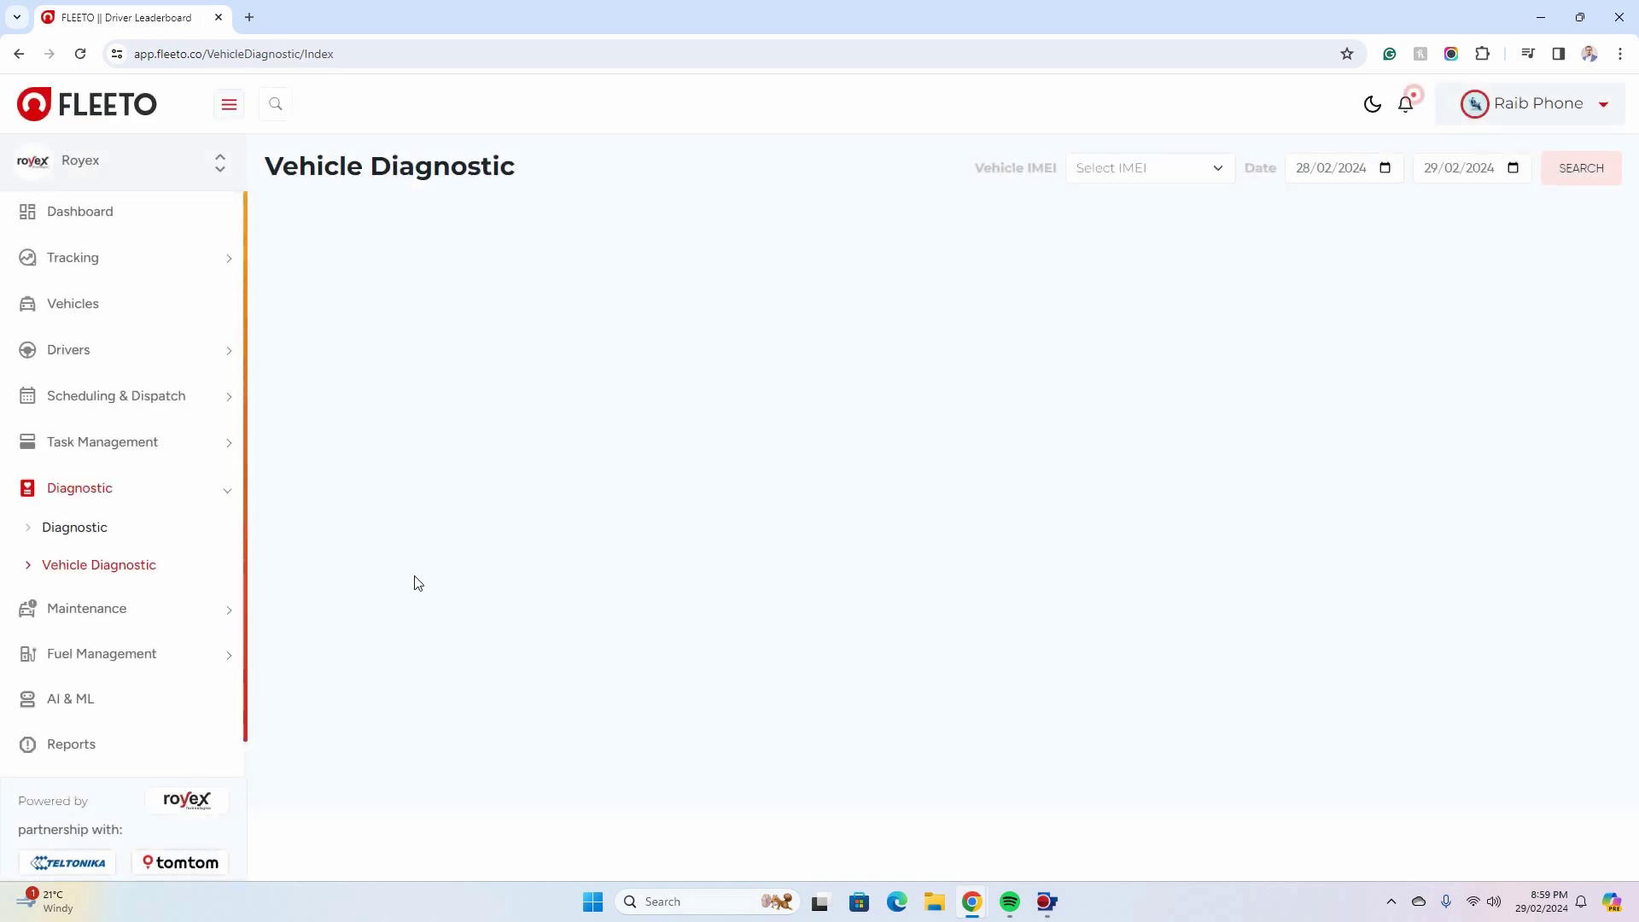
{"action": "left_click", "coordinate": [1220, 176]}
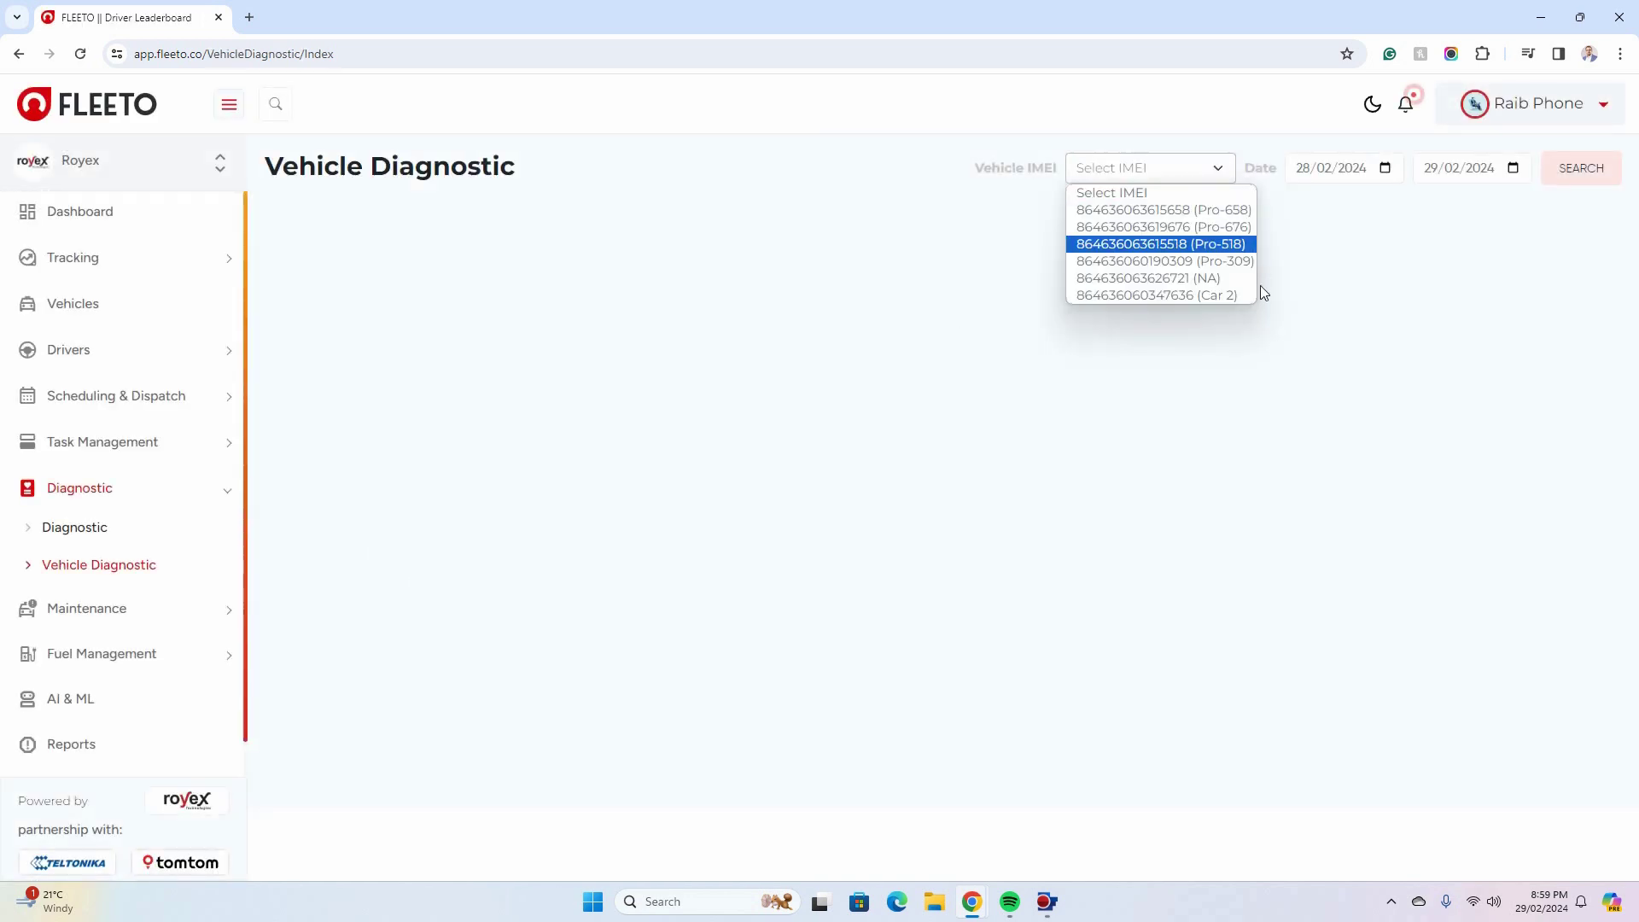
{"action": "left_click", "coordinate": [1227, 262]}
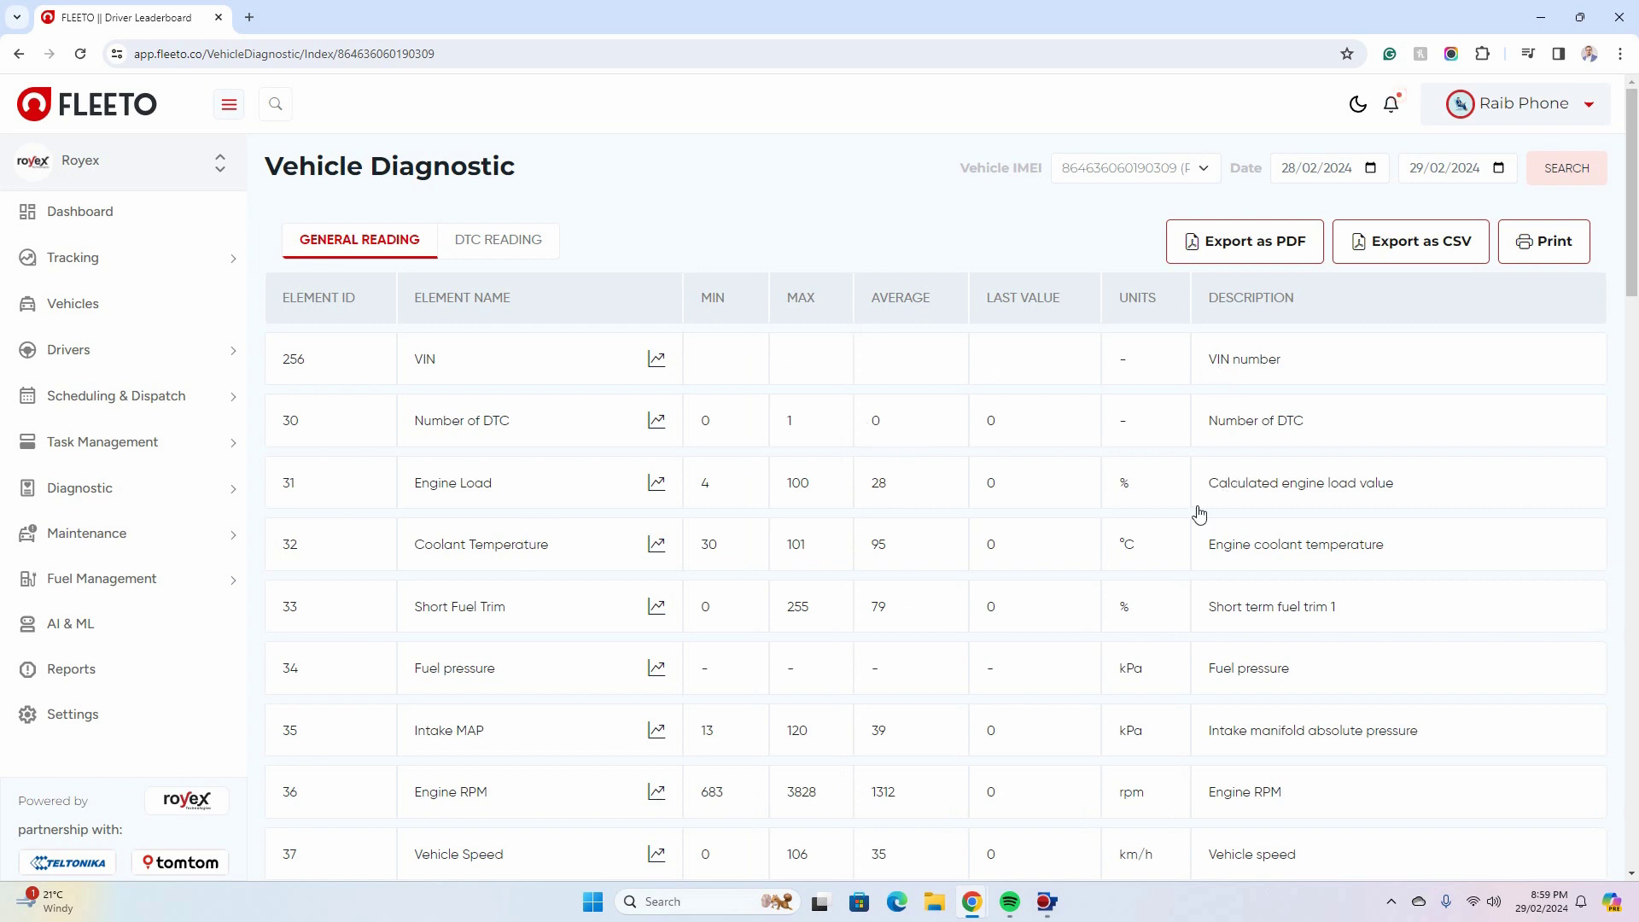
{"action": "scroll", "coordinate": [710, 520], "scroll_direction": "down", "scroll_amount": 2}
{"action": "scroll", "coordinate": [687, 453], "scroll_direction": "up", "scroll_amount": 2}
{"action": "scroll", "coordinate": [903, 512], "scroll_direction": "down", "scroll_amount": 3}
{"action": "scroll", "coordinate": [903, 574], "scroll_direction": "up", "scroll_amount": 3}
{"action": "scroll", "coordinate": [997, 453], "scroll_direction": "down", "scroll_amount": 6}
{"action": "scroll", "coordinate": [990, 487], "scroll_direction": "down", "scroll_amount": 2}
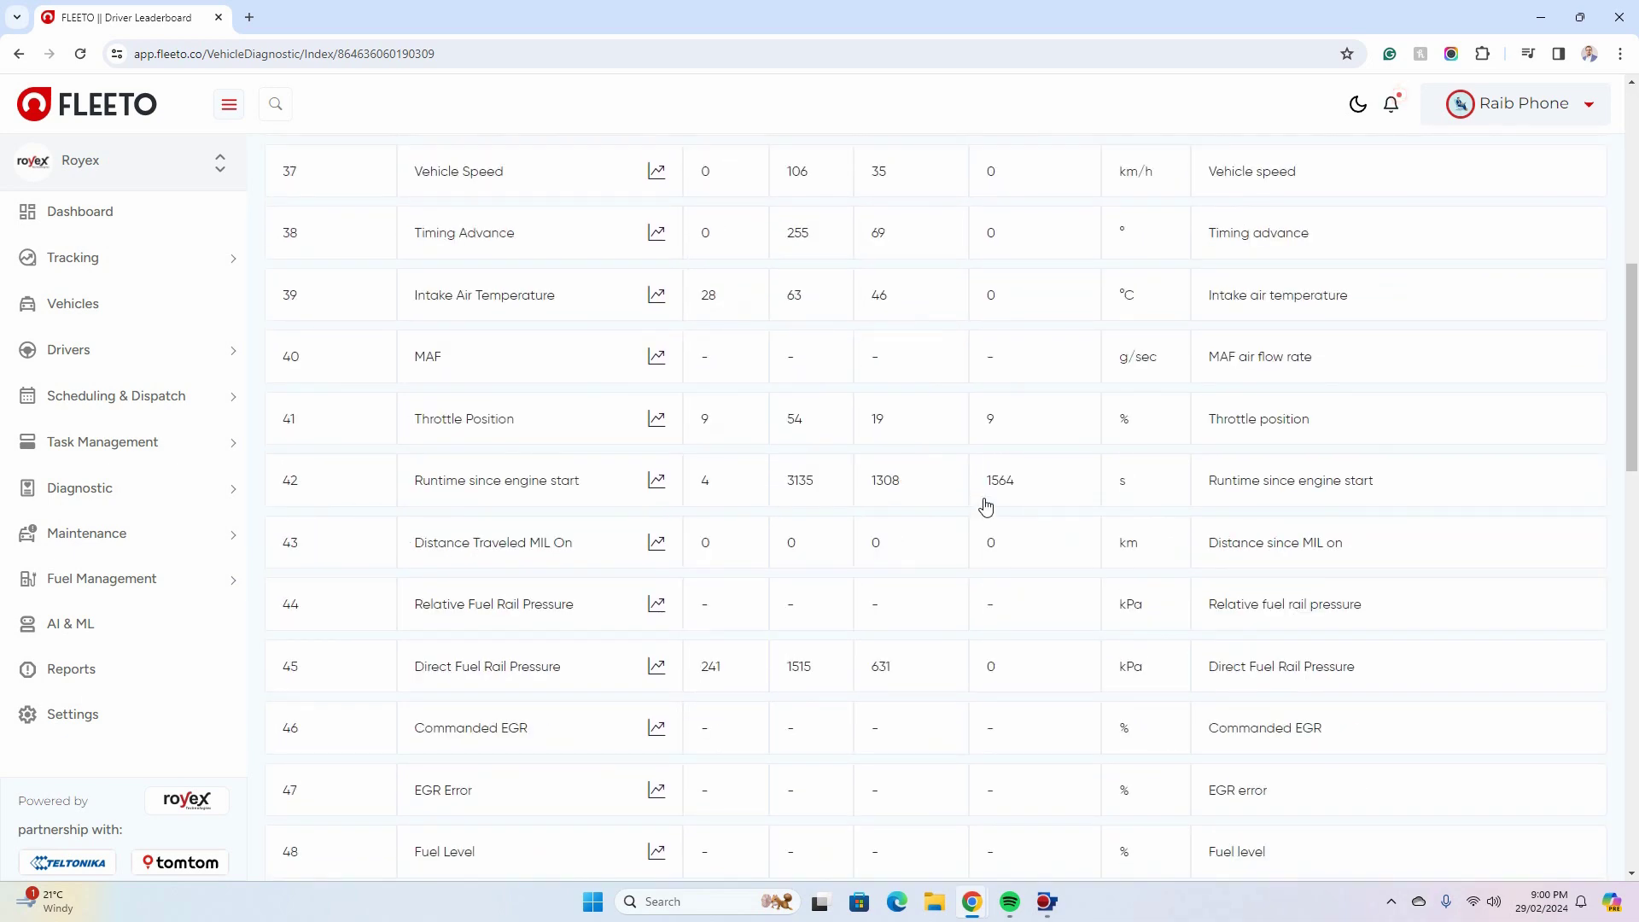
{"action": "scroll", "coordinate": [970, 512], "scroll_direction": "up", "scroll_amount": 8}
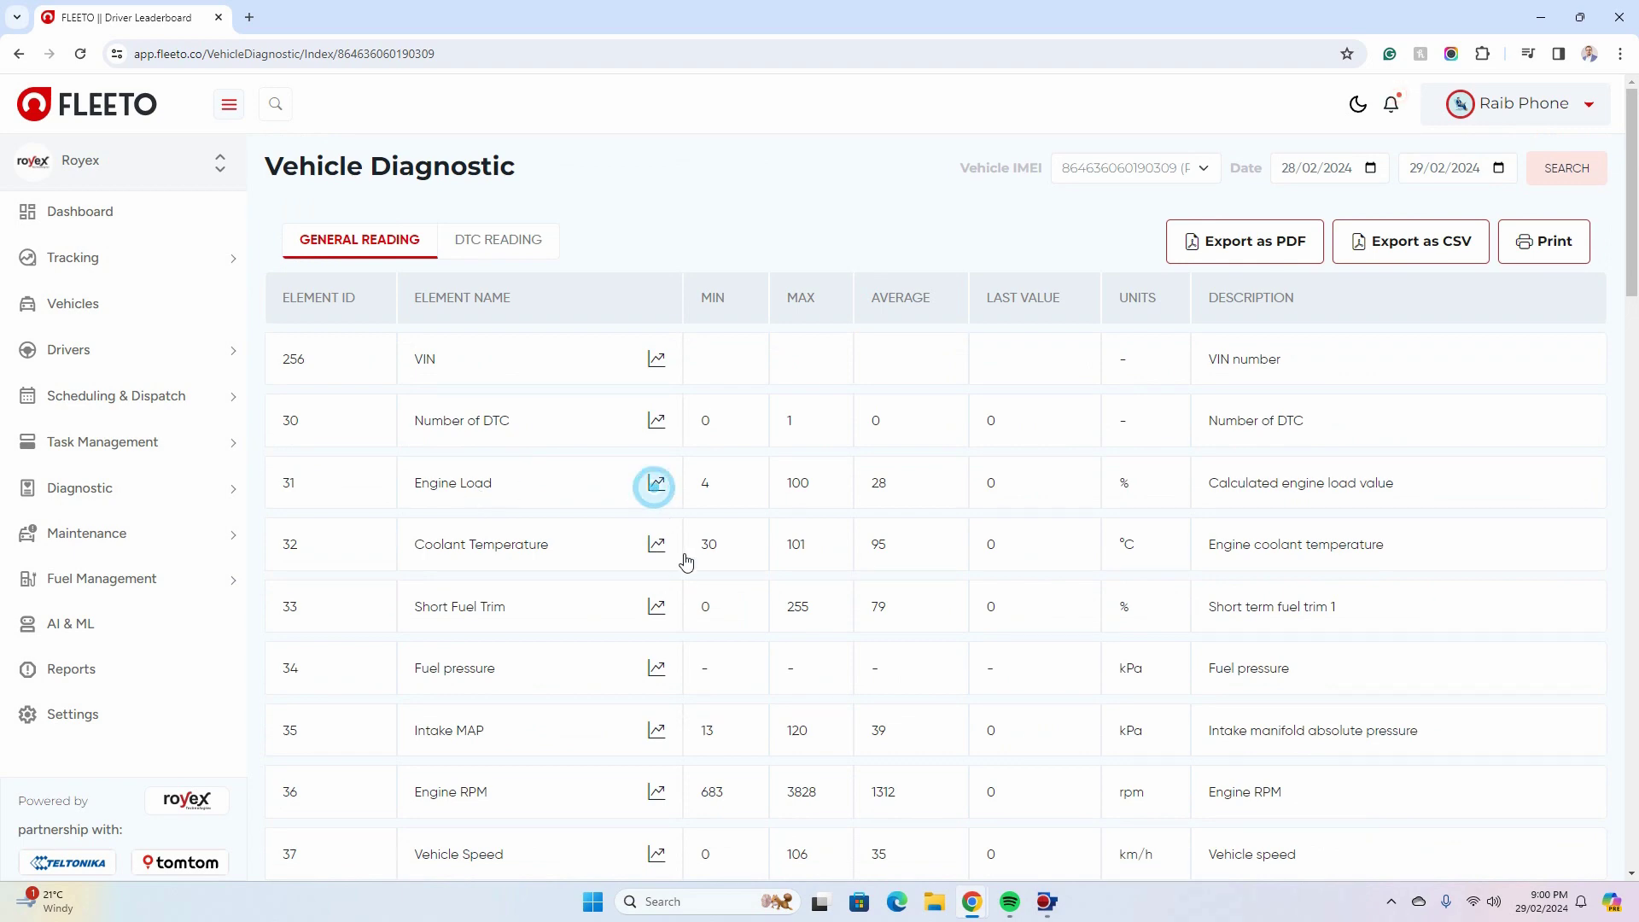
- View the Engine Load data as line and column charts, close the chart and show the DTC readings
{"action": "left_click", "coordinate": [662, 544]}
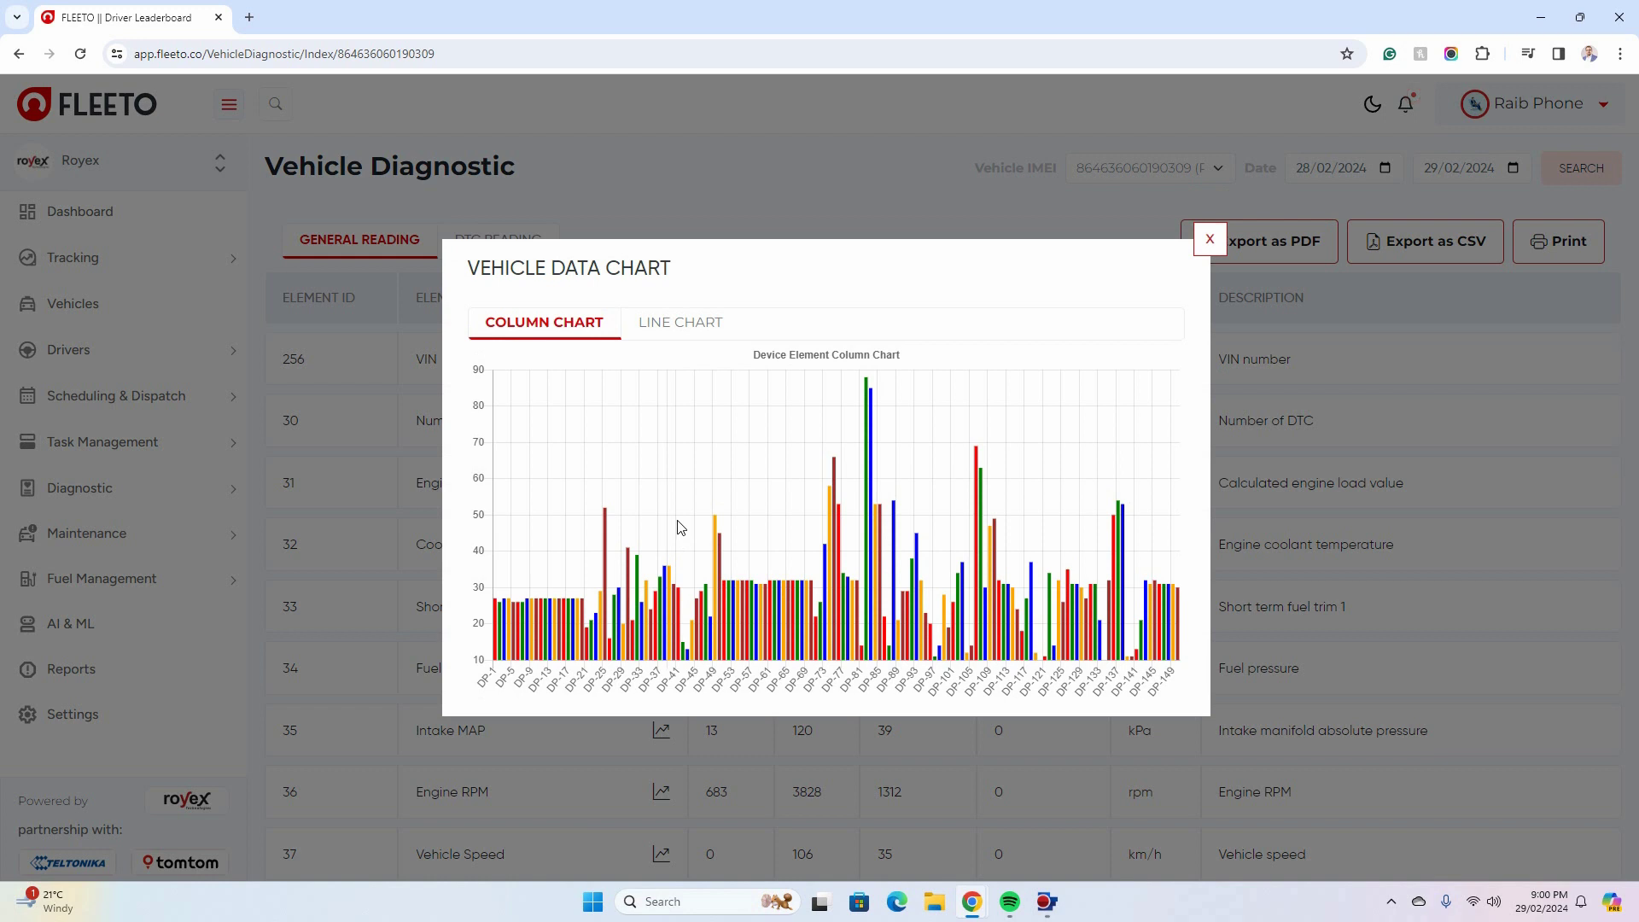
{"action": "left_click", "coordinate": [667, 329]}
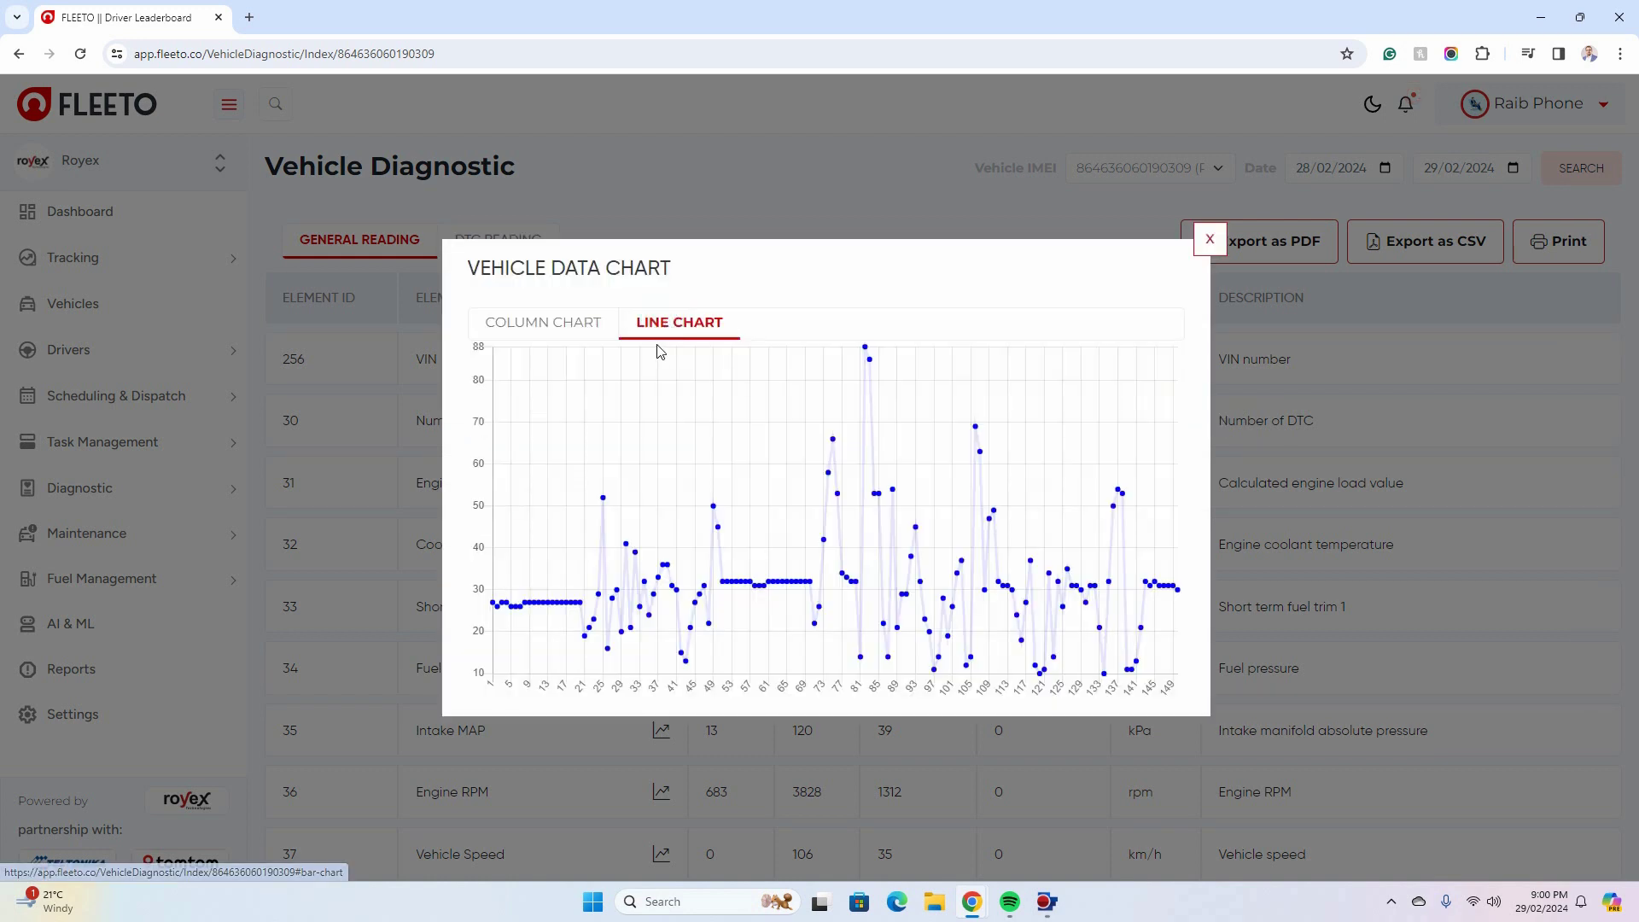
{"action": "left_click", "coordinate": [547, 324]}
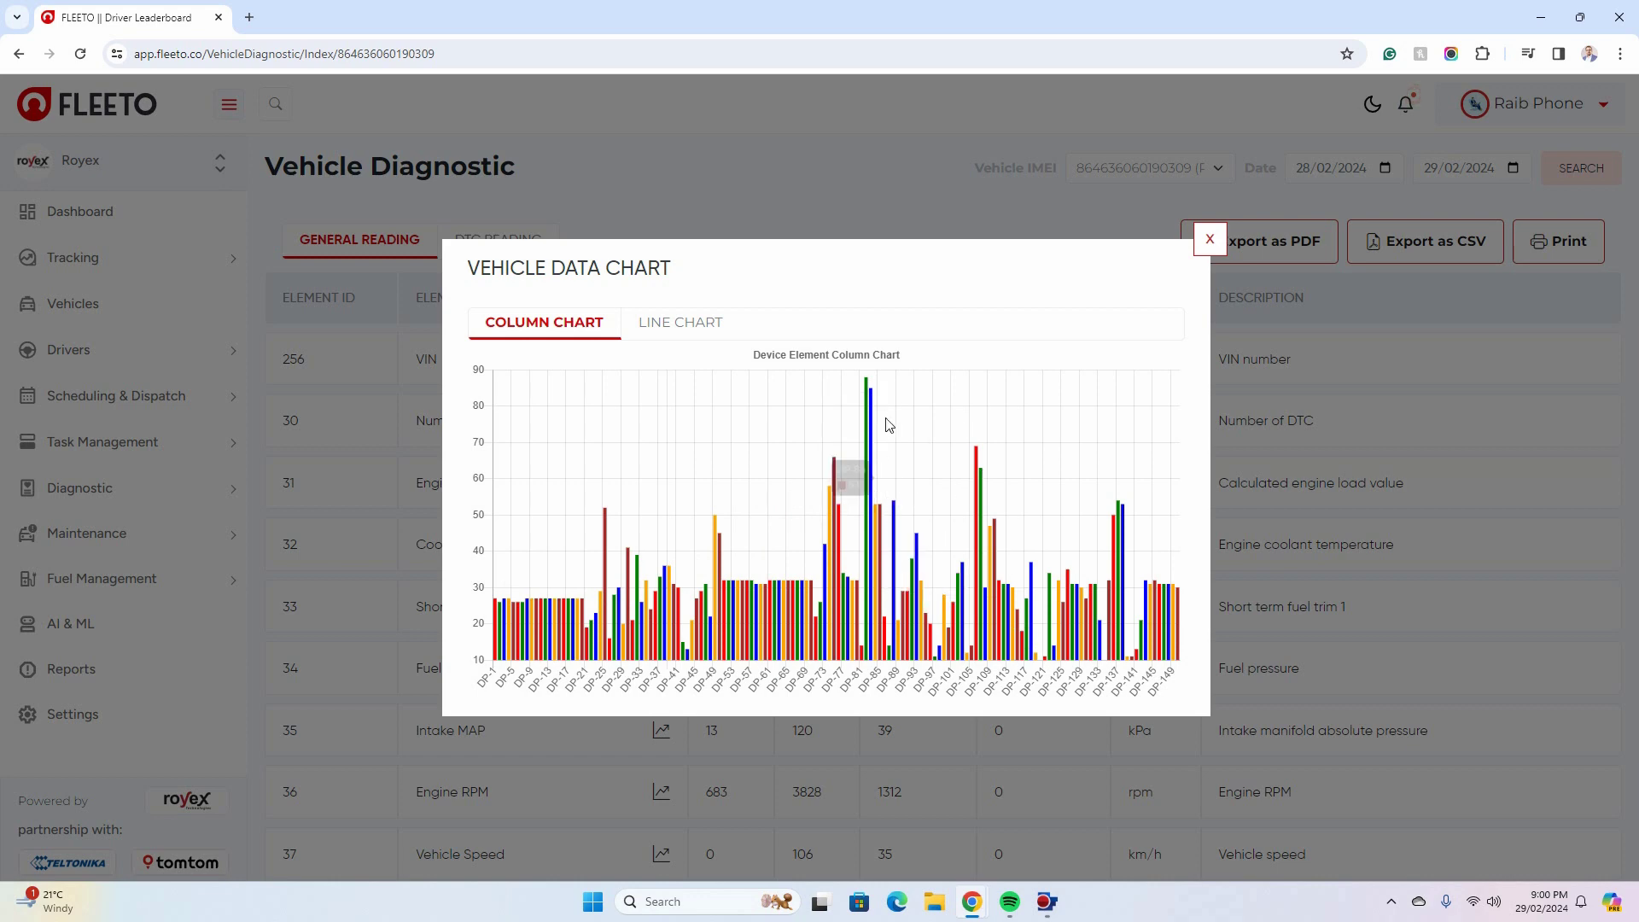
{"action": "left_click", "coordinate": [1209, 247]}
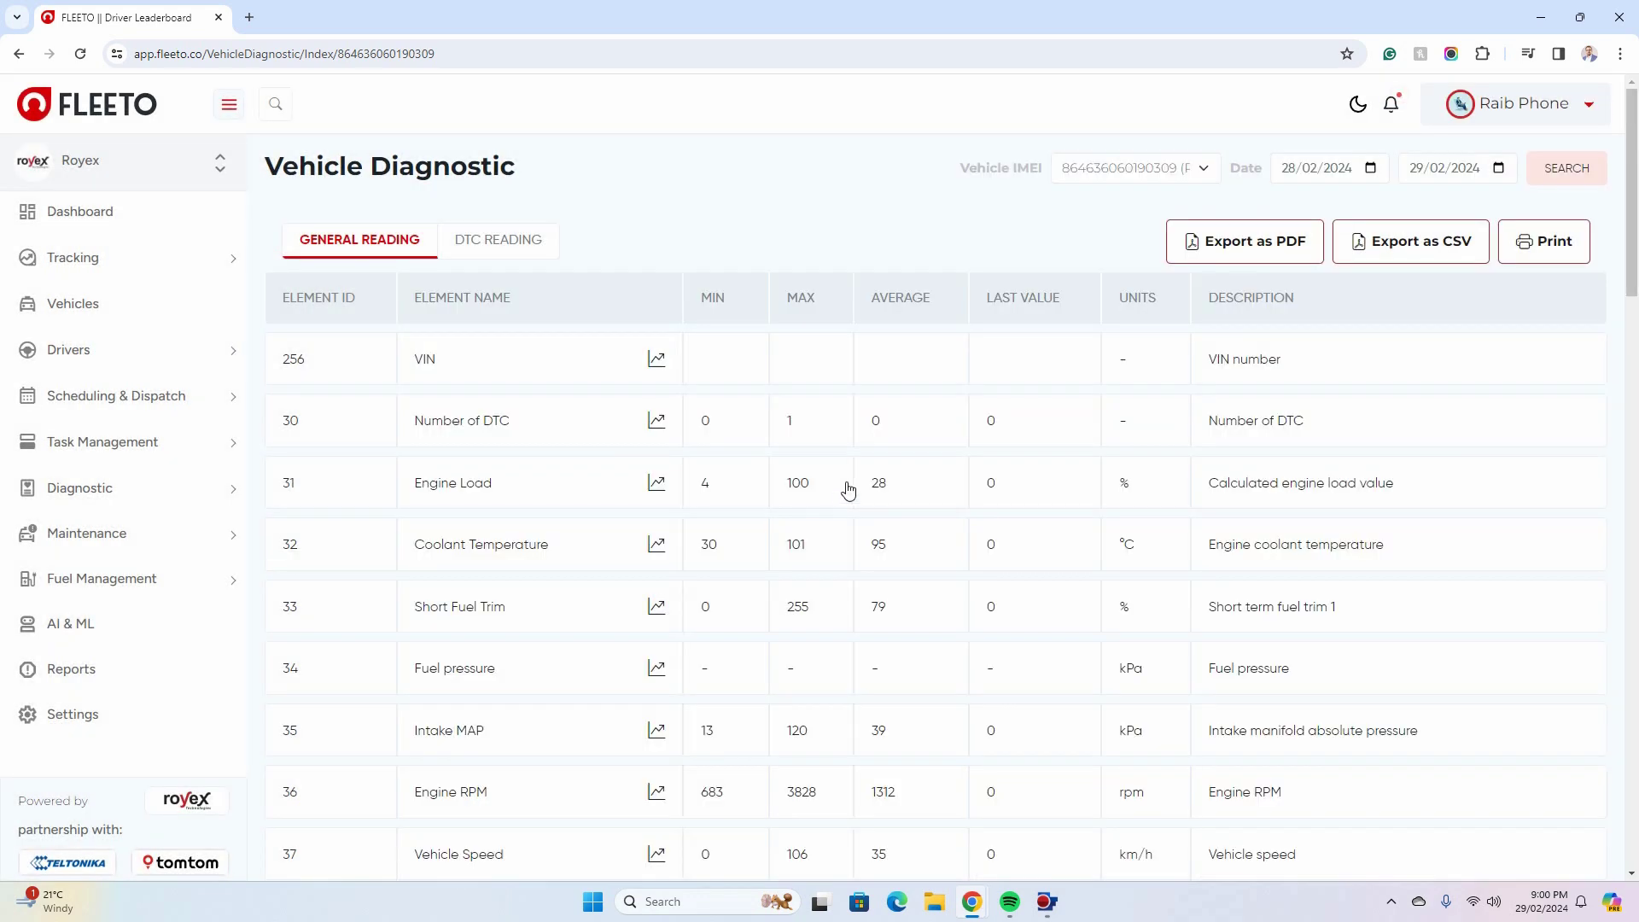
{"action": "left_click", "coordinate": [515, 238]}
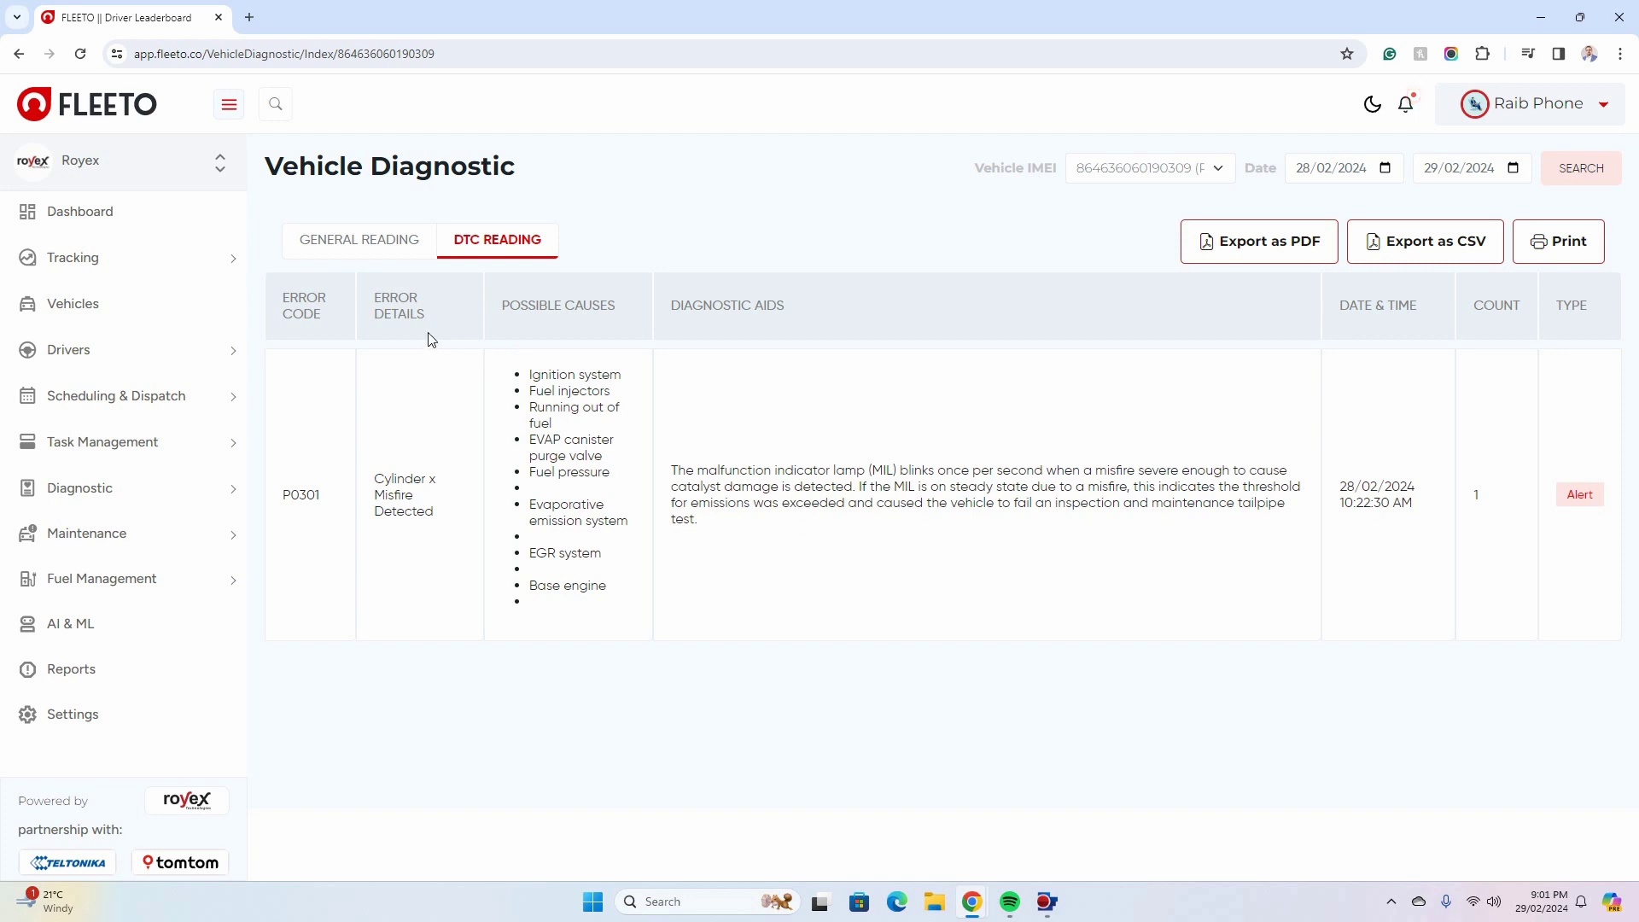
- Start a new notification from the settings and select the Office Car vehicles FM-123, R-OBD-2 and R-FM-920 for it
{"action": "left_click", "coordinate": [74, 719]}
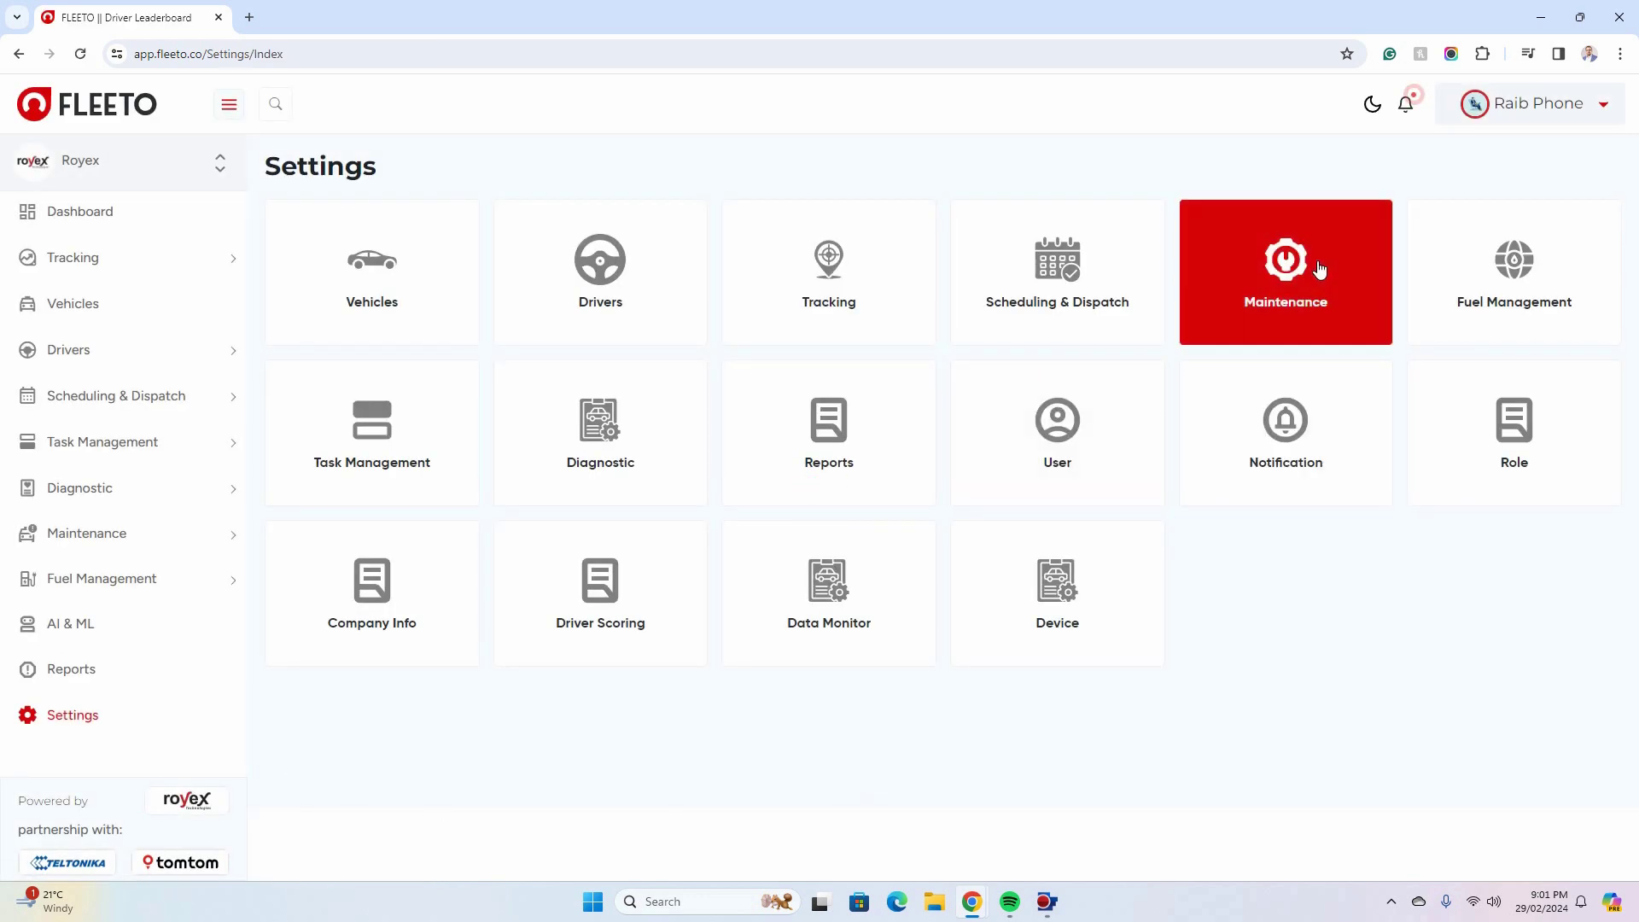
{"action": "left_click", "coordinate": [1314, 479]}
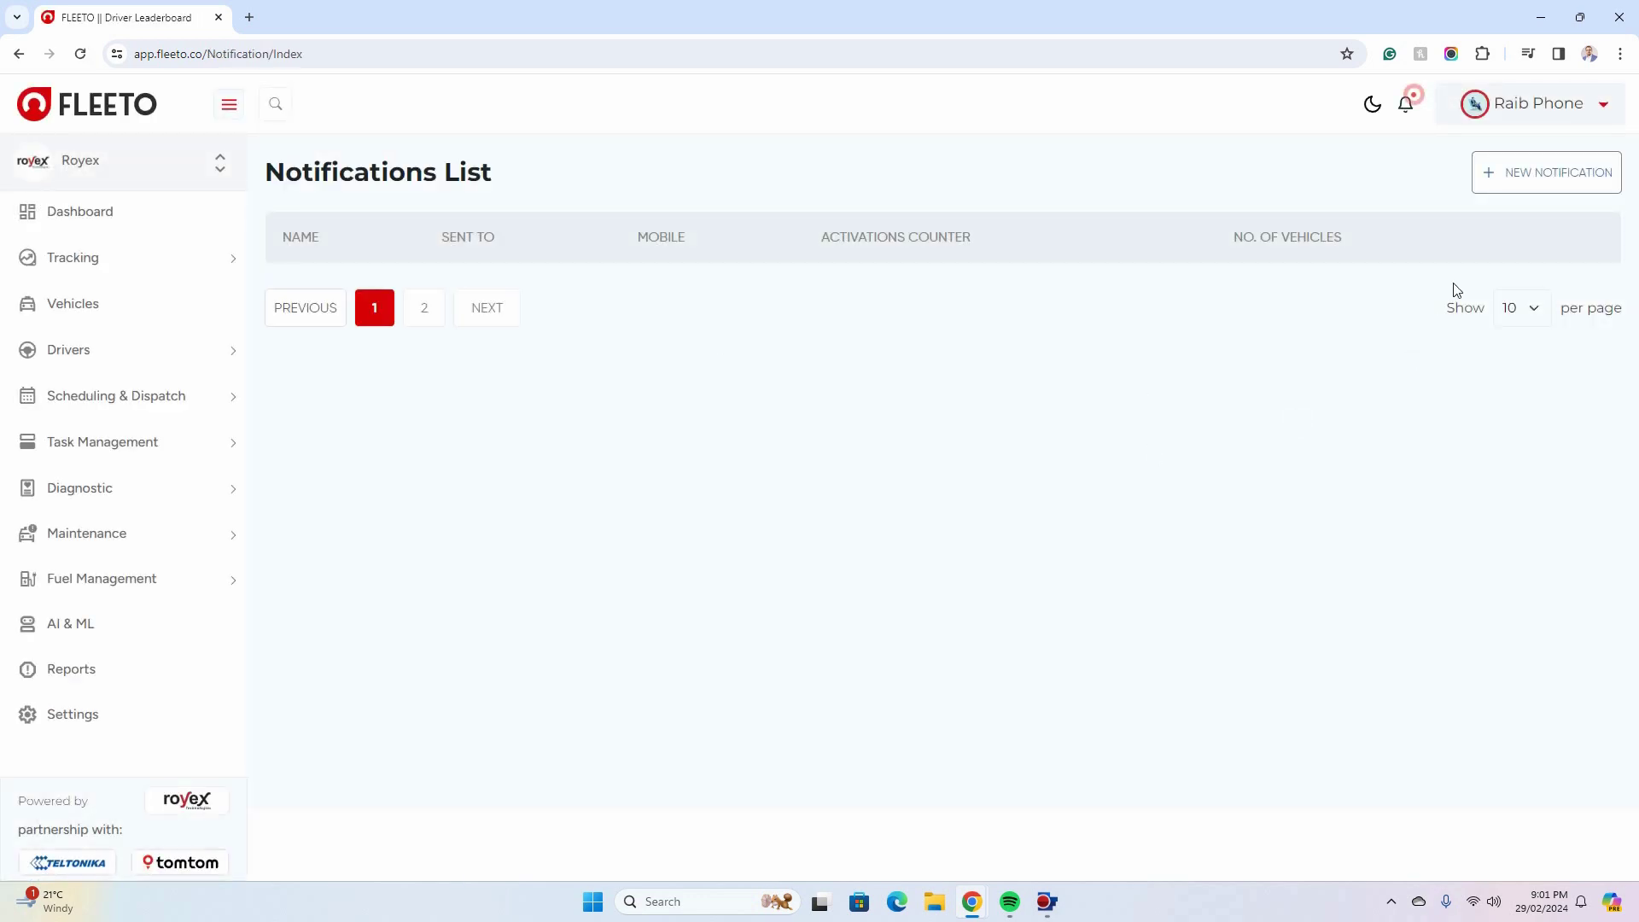
{"action": "left_click", "coordinate": [1544, 170]}
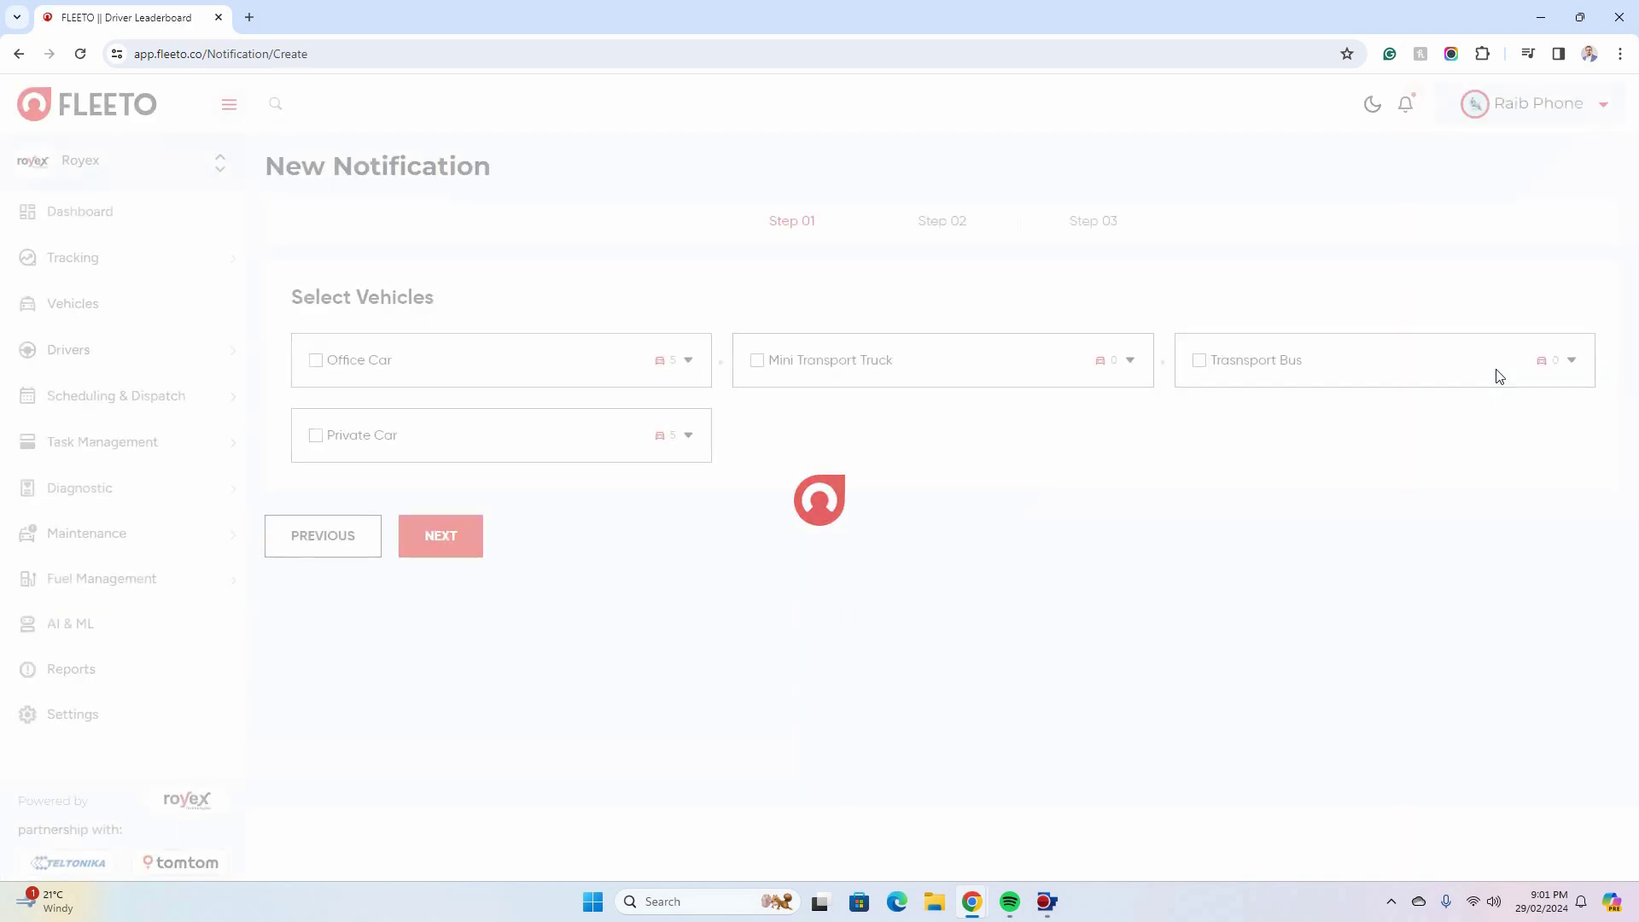
{"action": "left_click", "coordinate": [689, 361]}
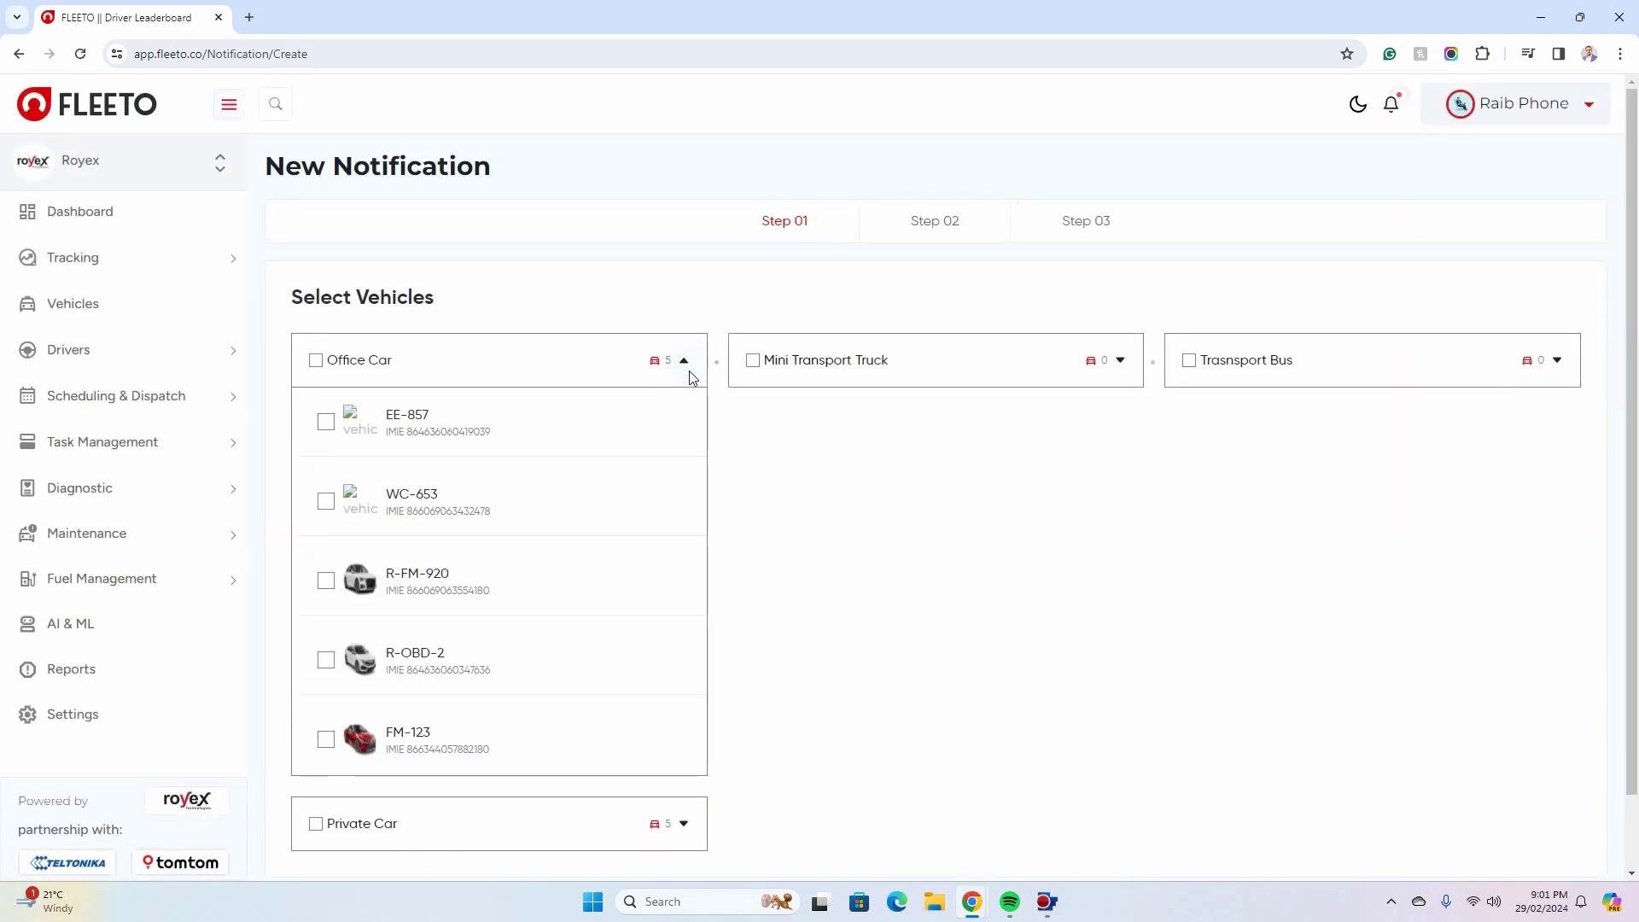
{"action": "left_click", "coordinate": [321, 735]}
{"action": "left_click", "coordinate": [325, 660]}
{"action": "left_click", "coordinate": [325, 581]}
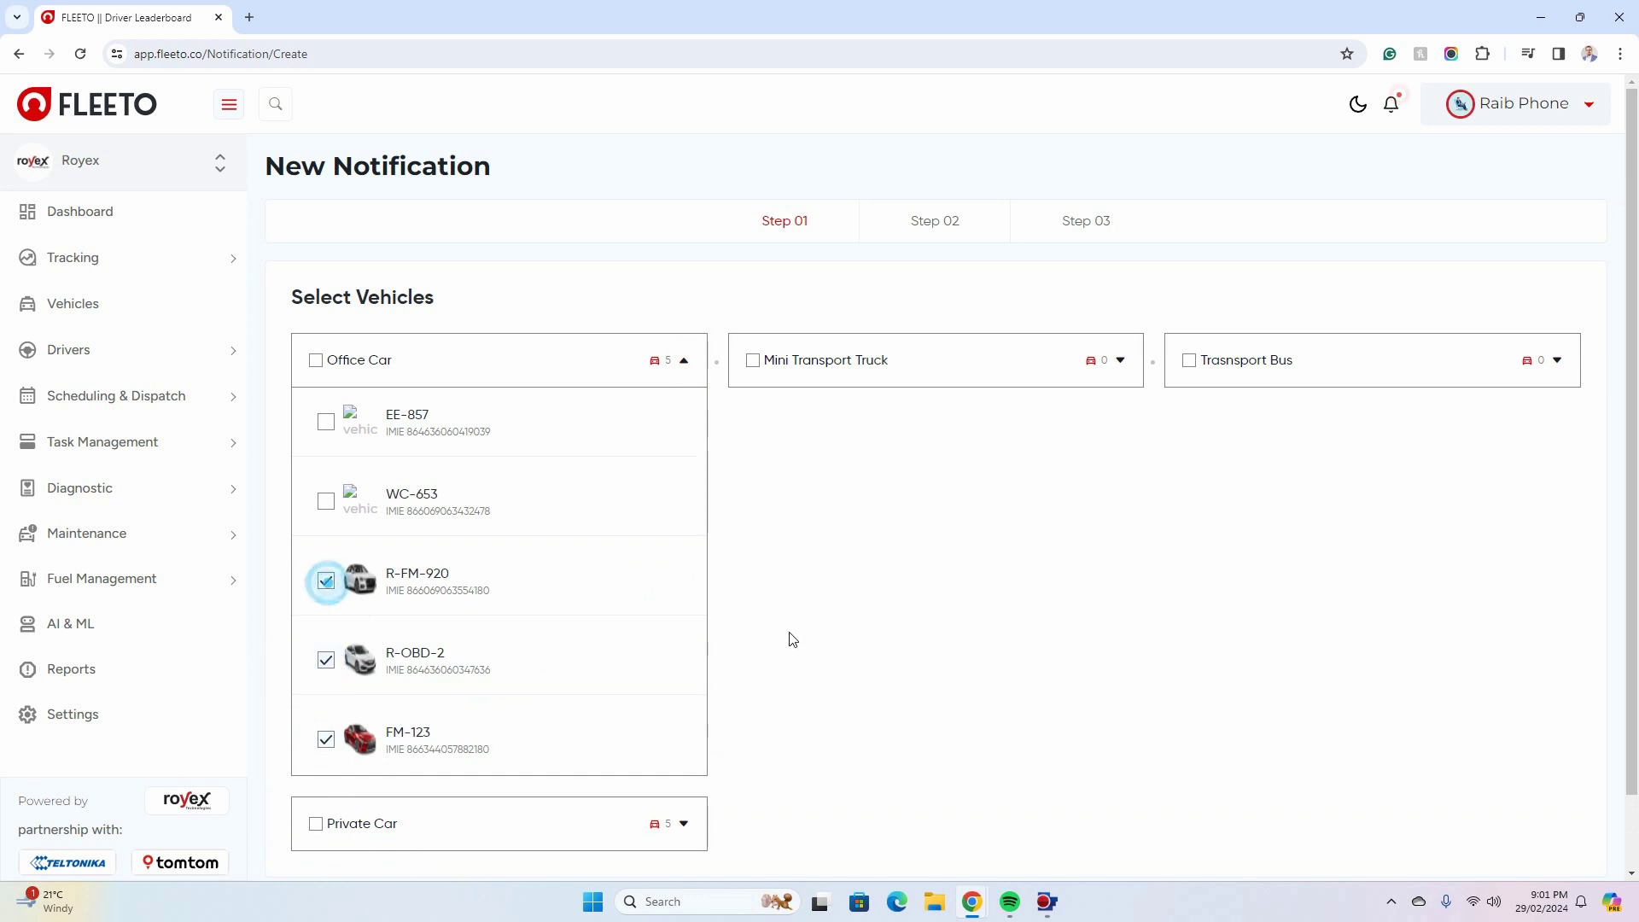
{"action": "scroll", "coordinate": [791, 631], "scroll_direction": "down", "scroll_amount": 1}
{"action": "left_click", "coordinate": [472, 840]}
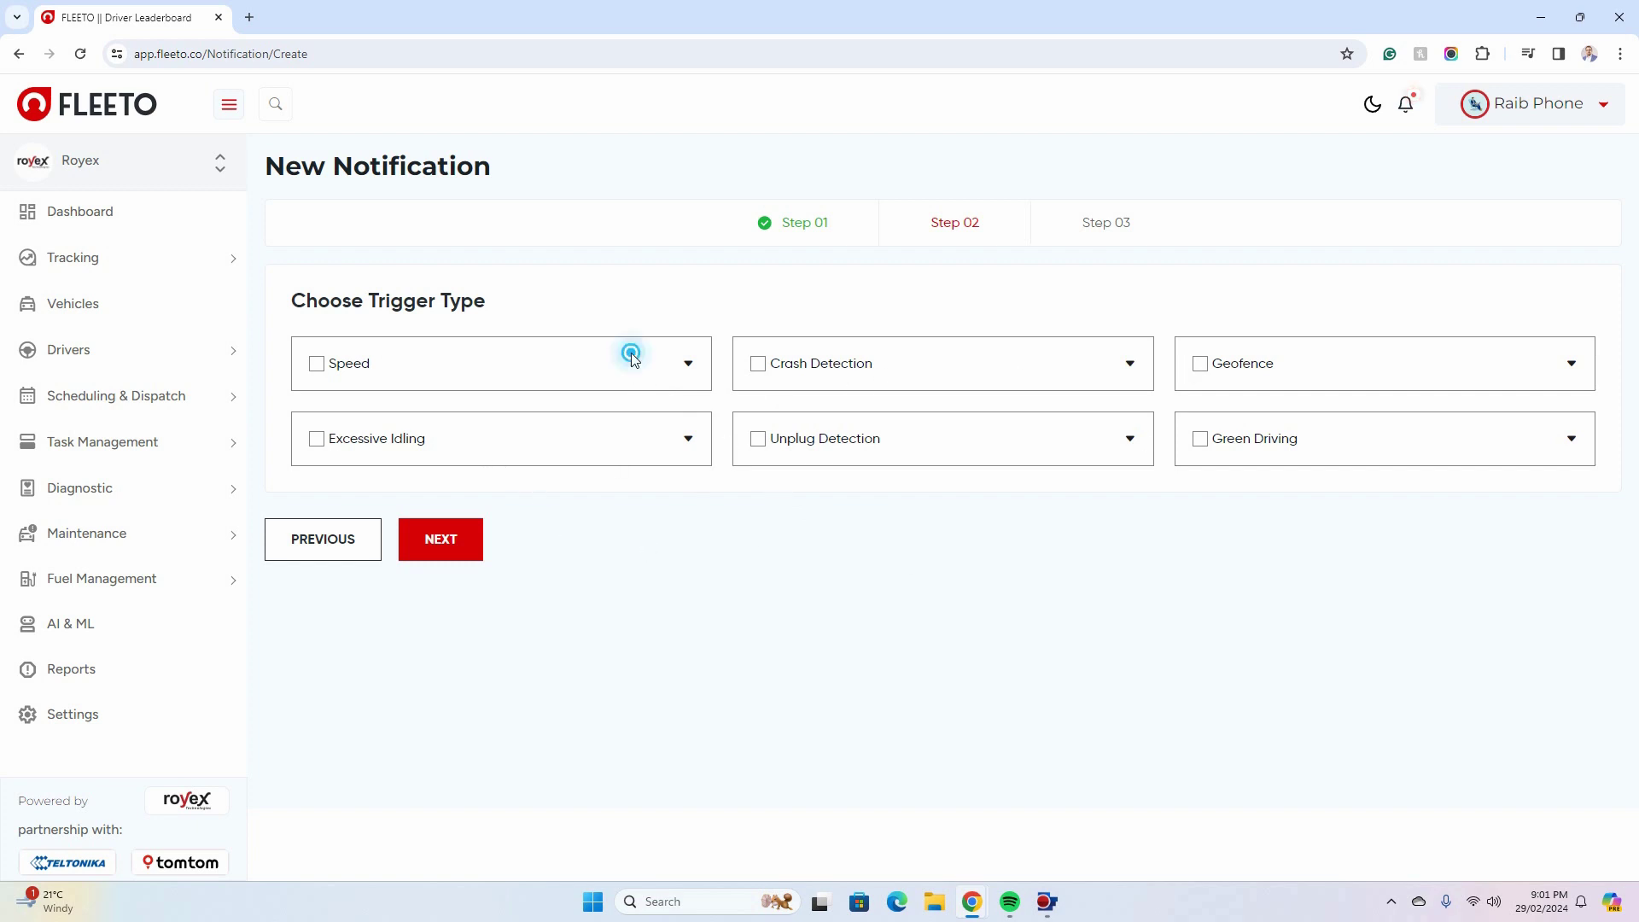
- Enable the Speed trigger for the notification and set its speed value to 80
{"action": "left_click", "coordinate": [314, 365]}
{"action": "left_click", "coordinate": [679, 367]}
{"action": "left_click", "coordinate": [484, 418]}
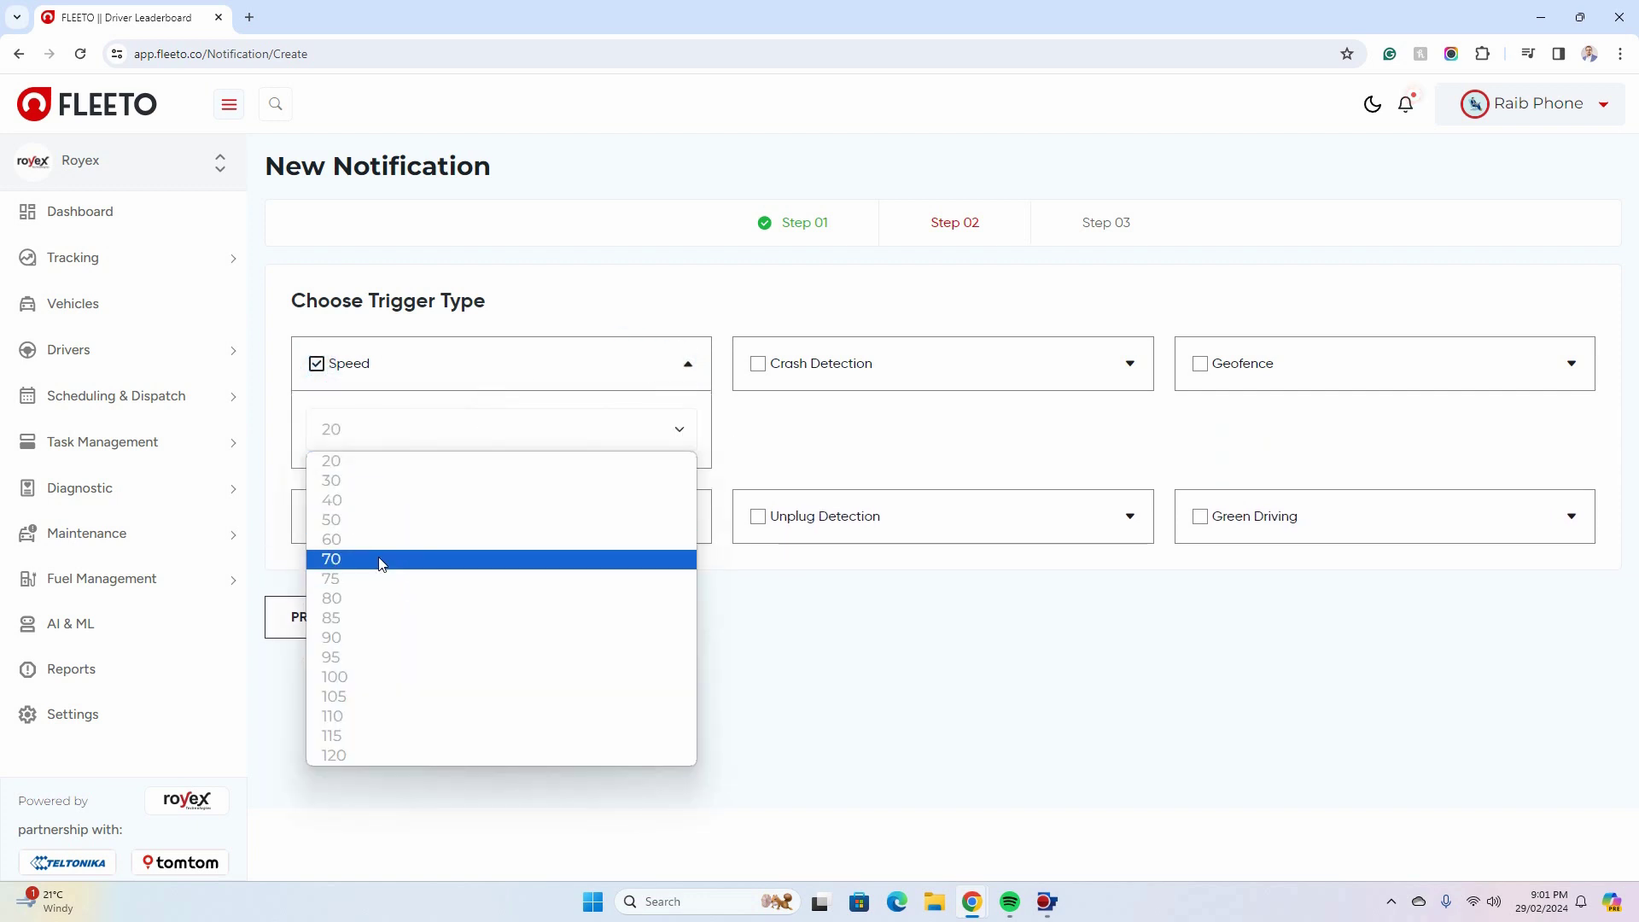
{"action": "left_click", "coordinate": [357, 600]}
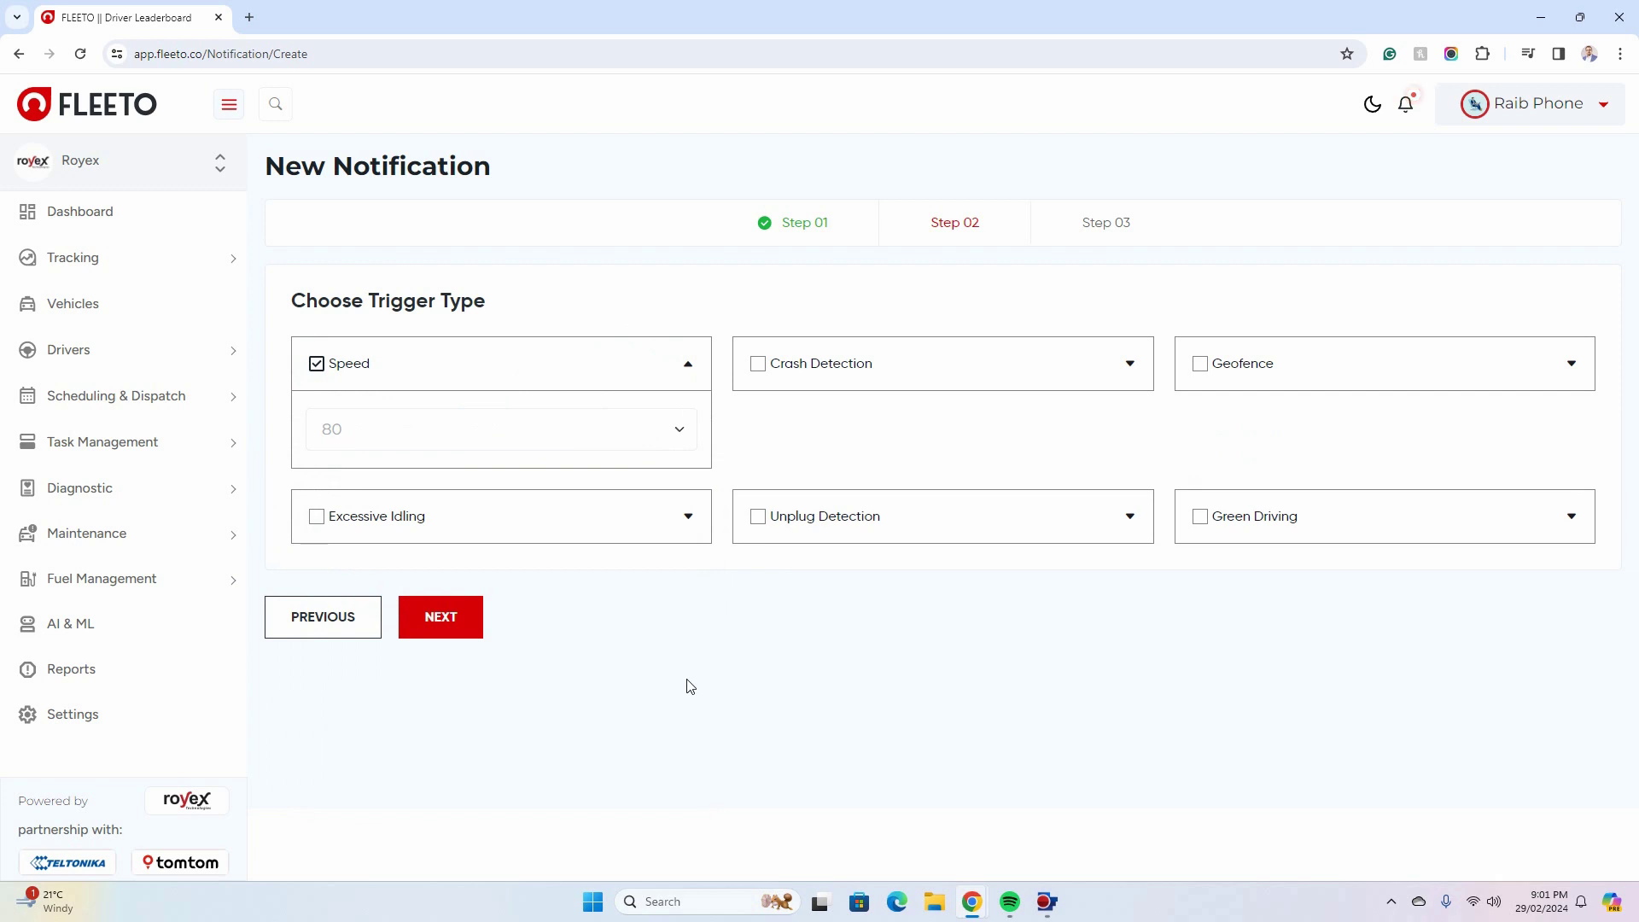
- Enable the Geofence trigger for Fleeto Office with In Zone and Message After 10 Minutes, and continue to the notification measures
{"action": "left_click", "coordinate": [1412, 374]}
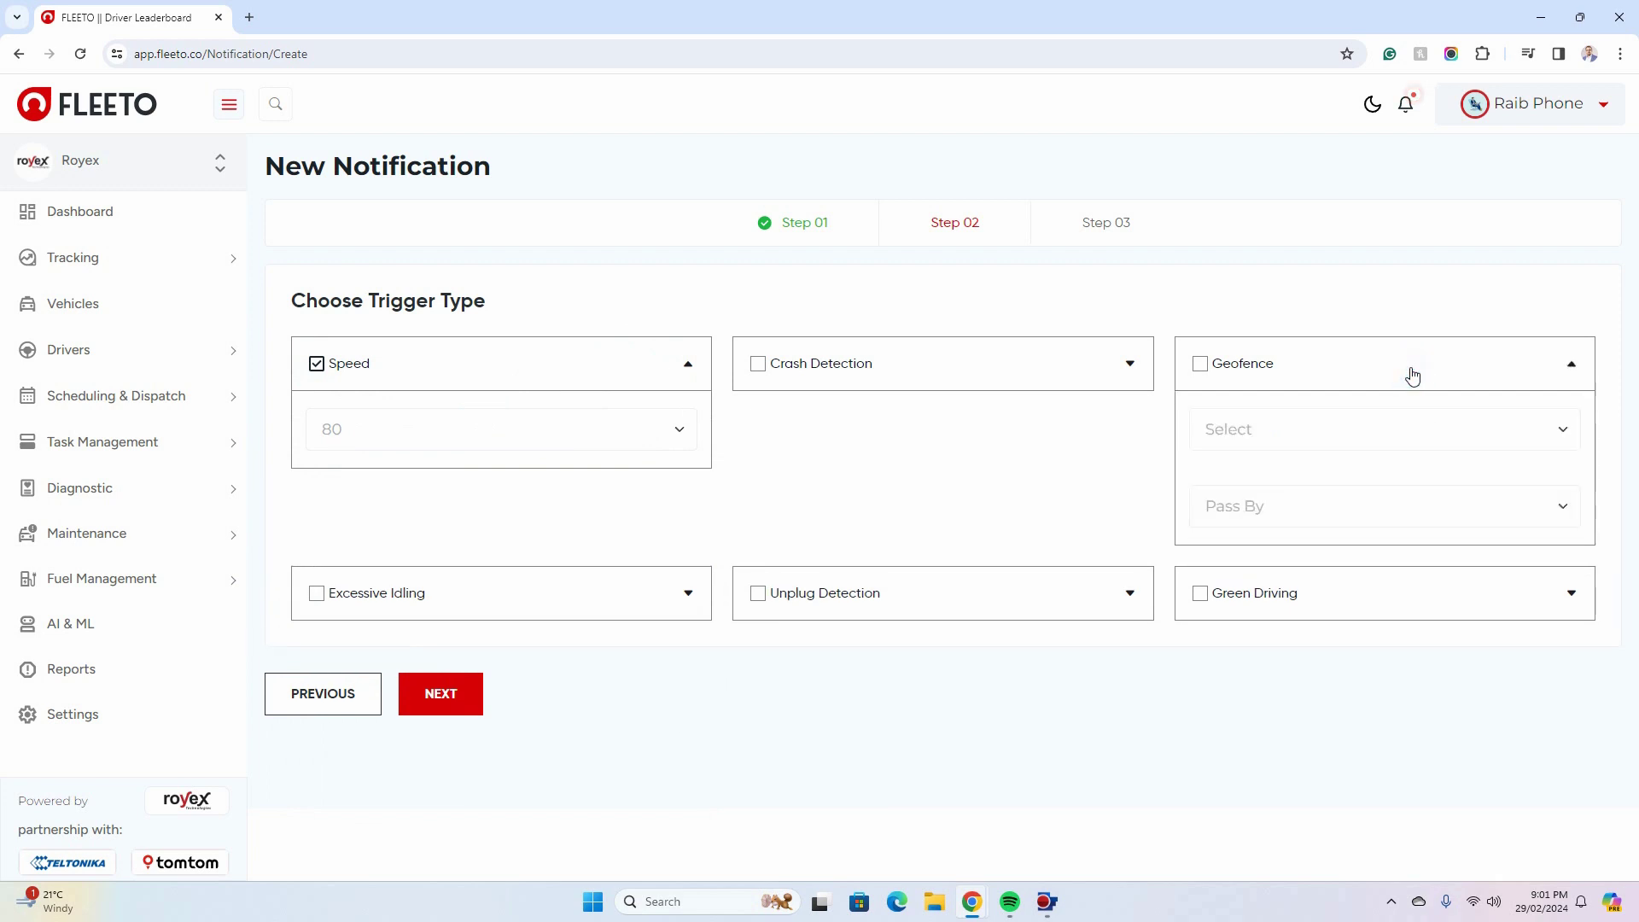
{"action": "left_click", "coordinate": [1329, 437]}
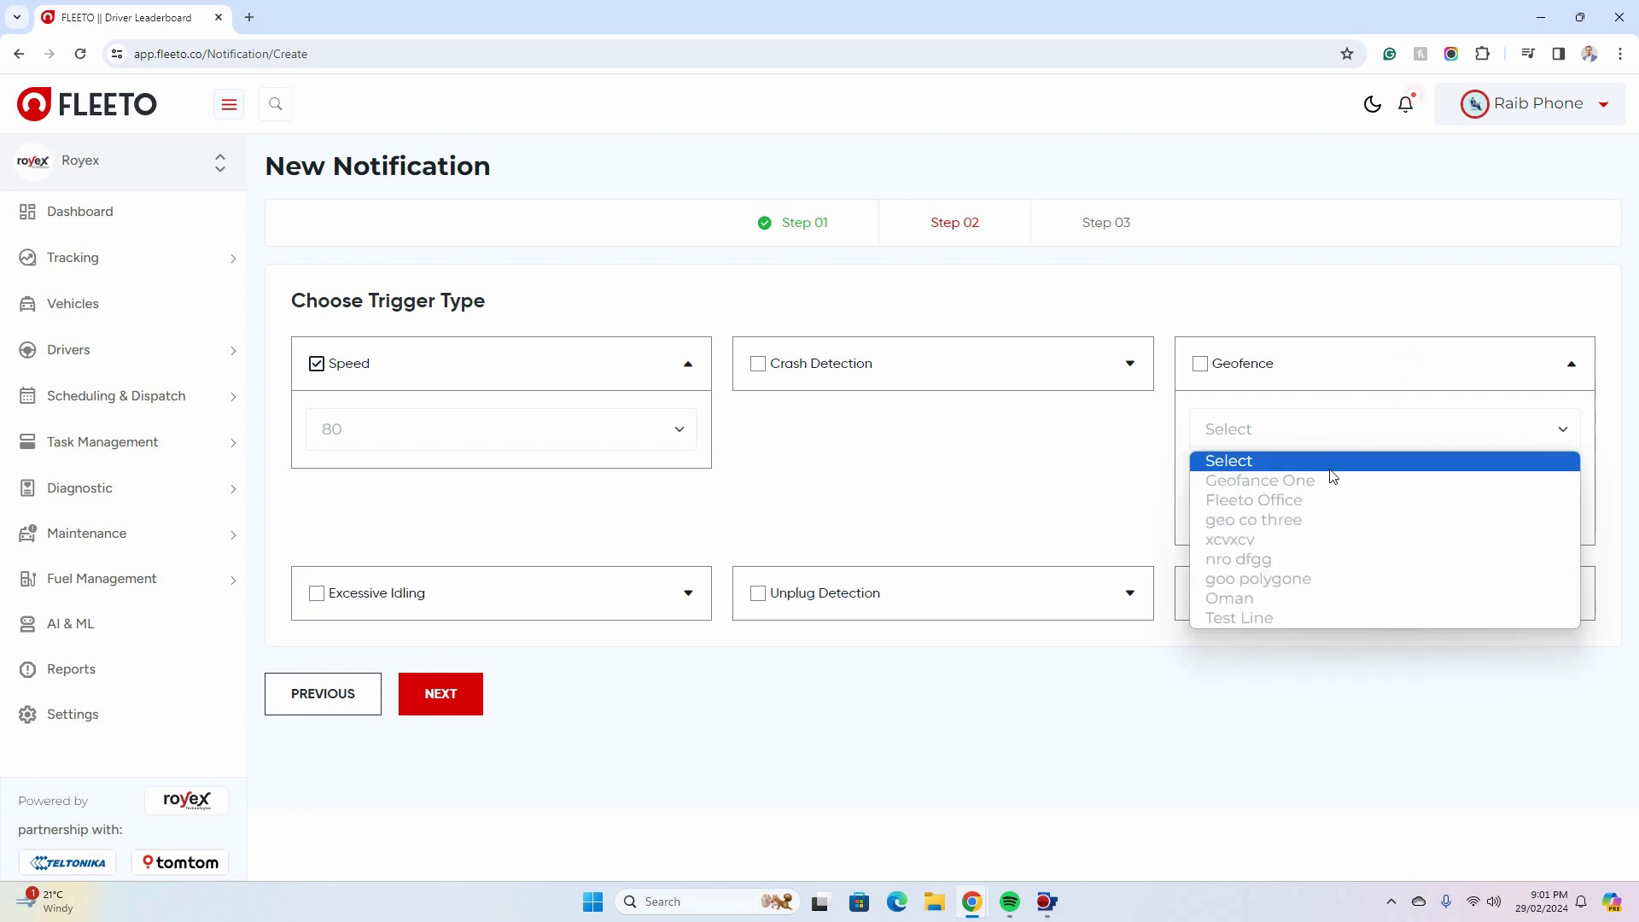
{"action": "left_click", "coordinate": [1276, 509]}
{"action": "left_click", "coordinate": [1296, 505]}
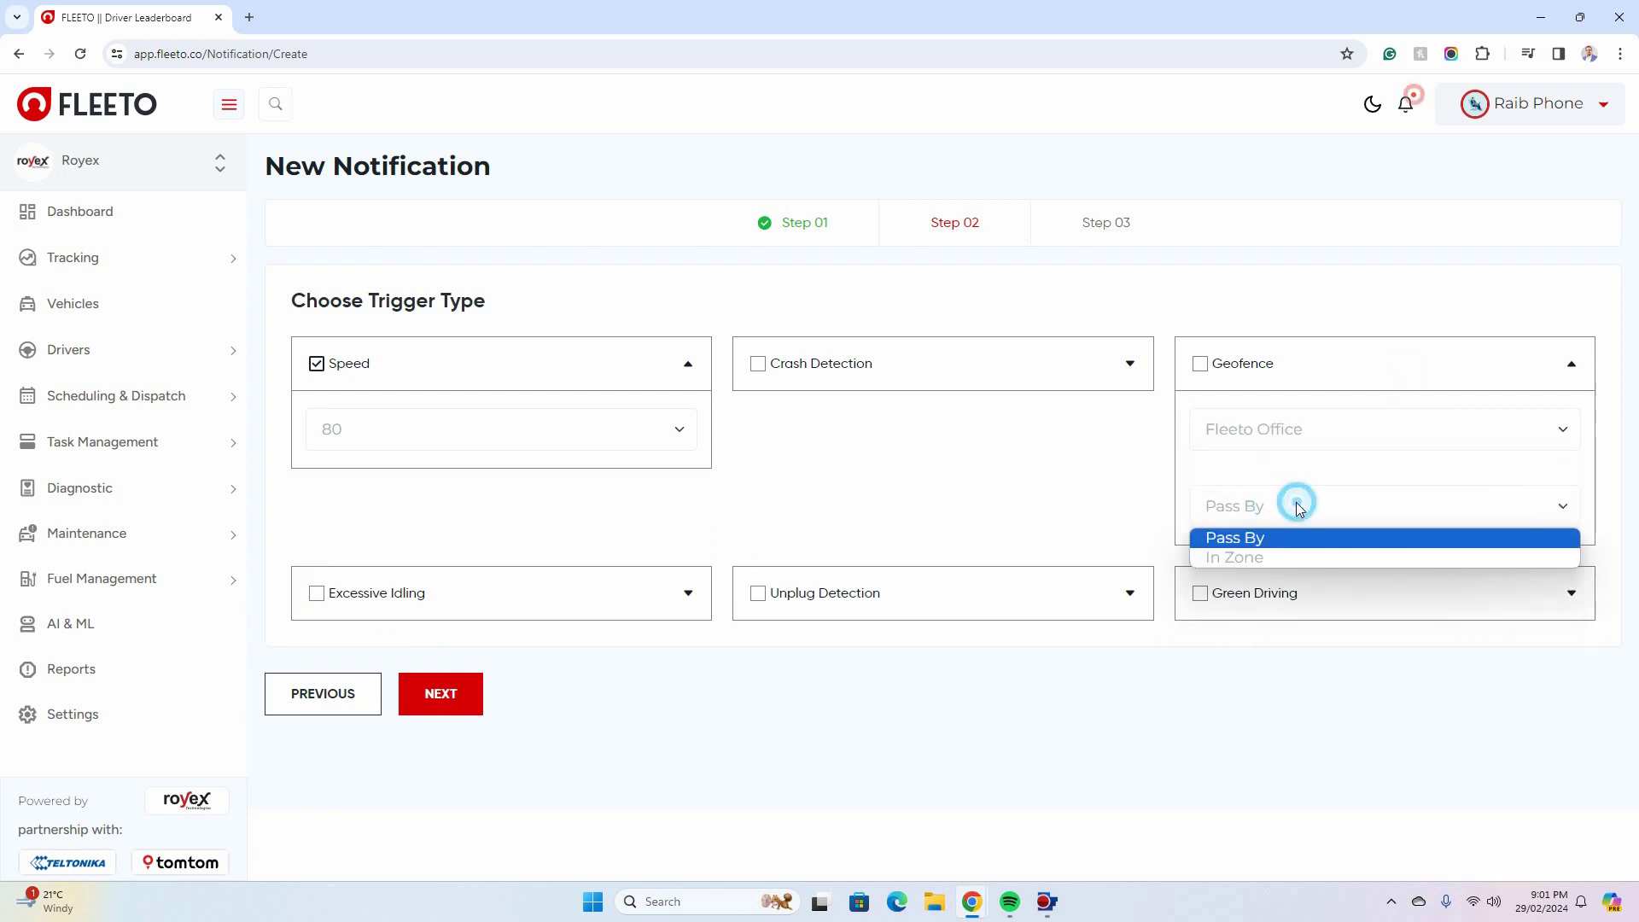
{"action": "left_click", "coordinate": [1272, 557]}
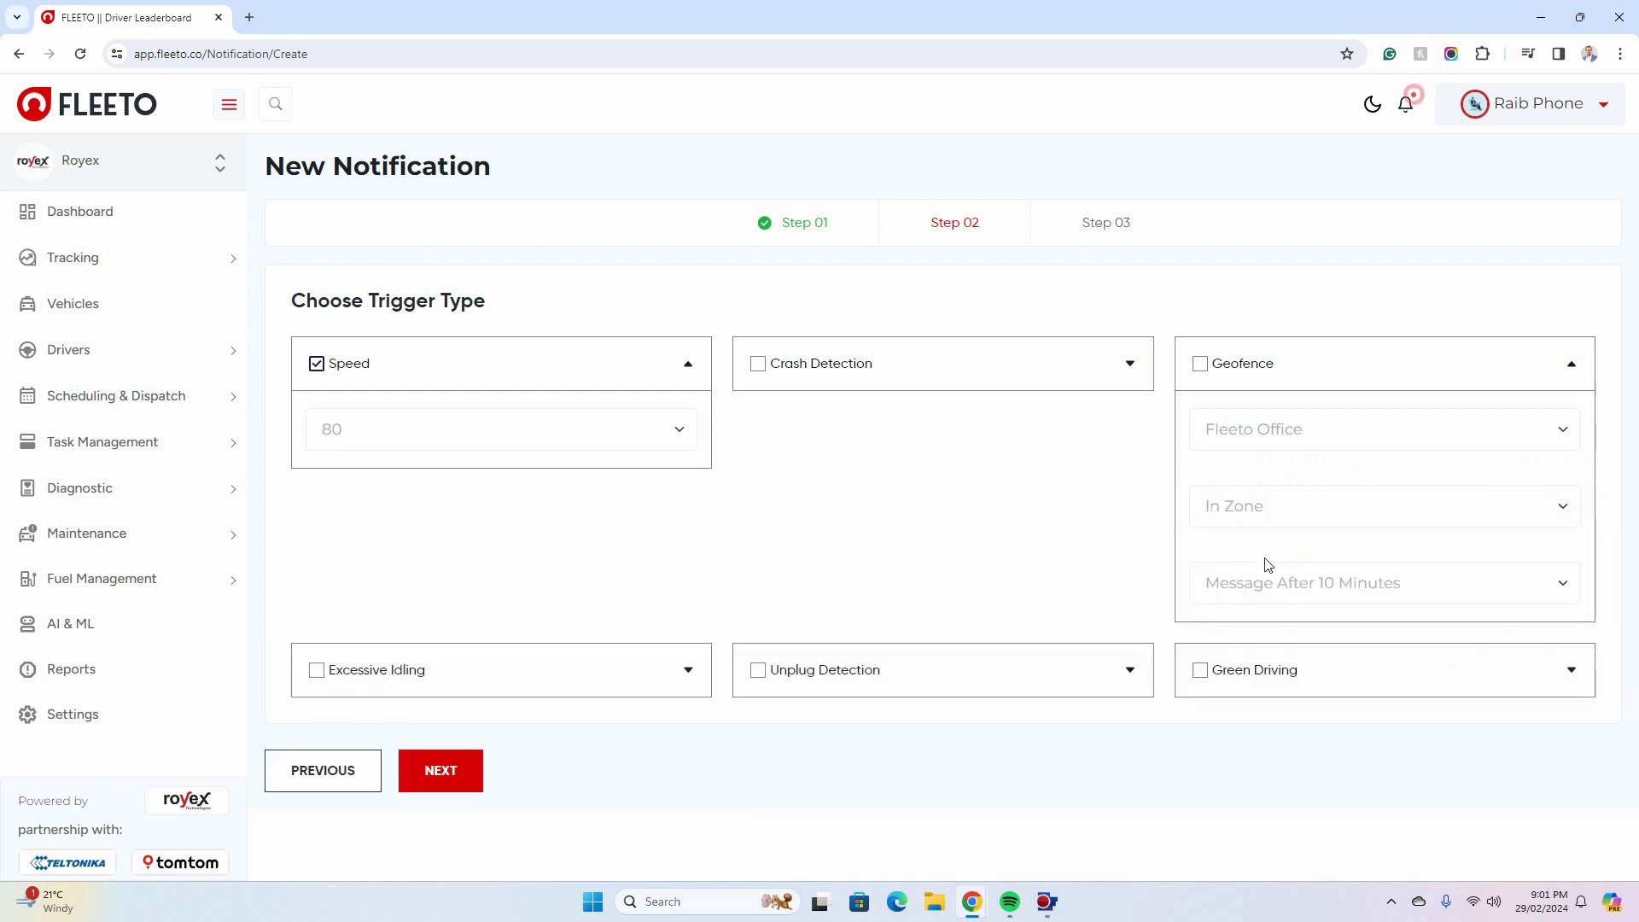
{"action": "left_click", "coordinate": [1300, 586]}
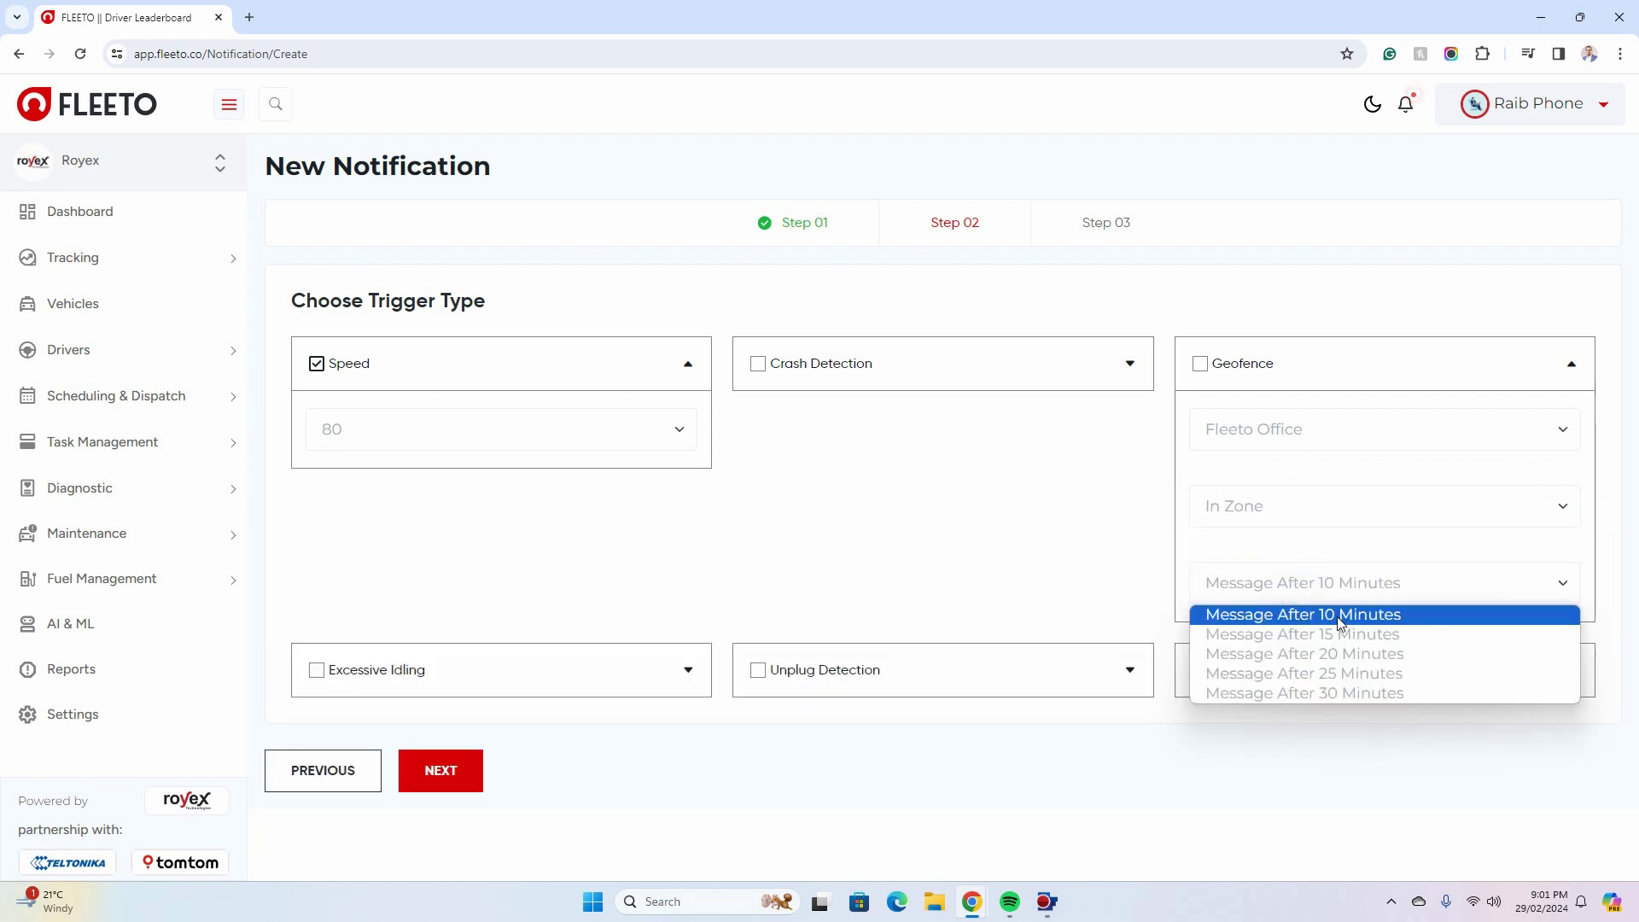
{"action": "left_click", "coordinate": [1095, 568]}
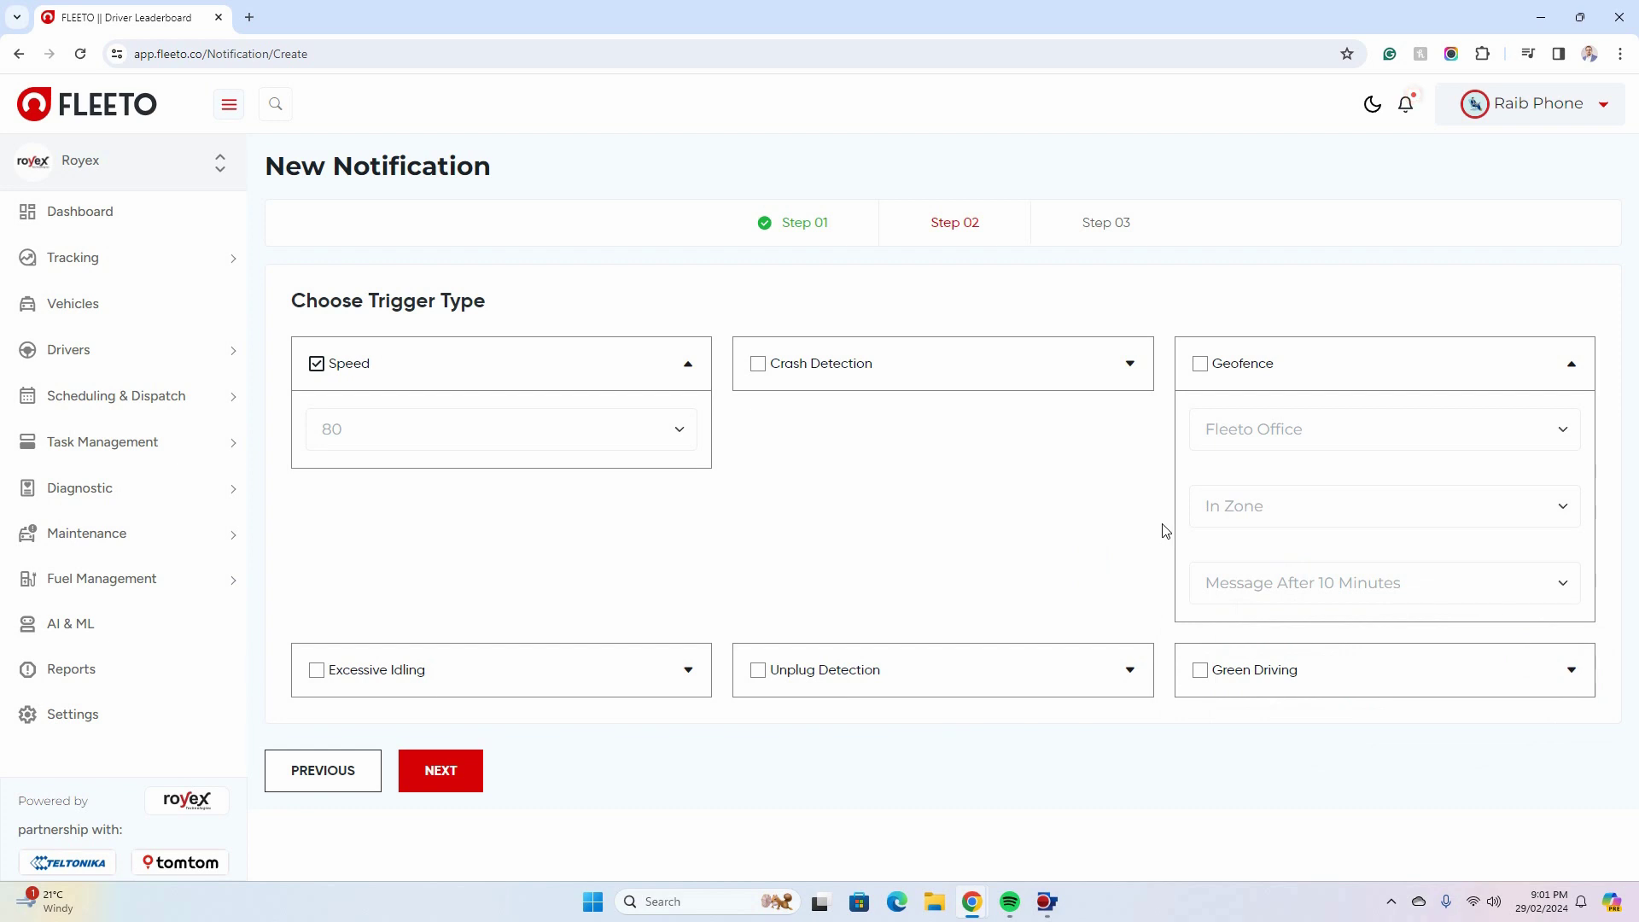
{"action": "left_click", "coordinate": [1203, 369]}
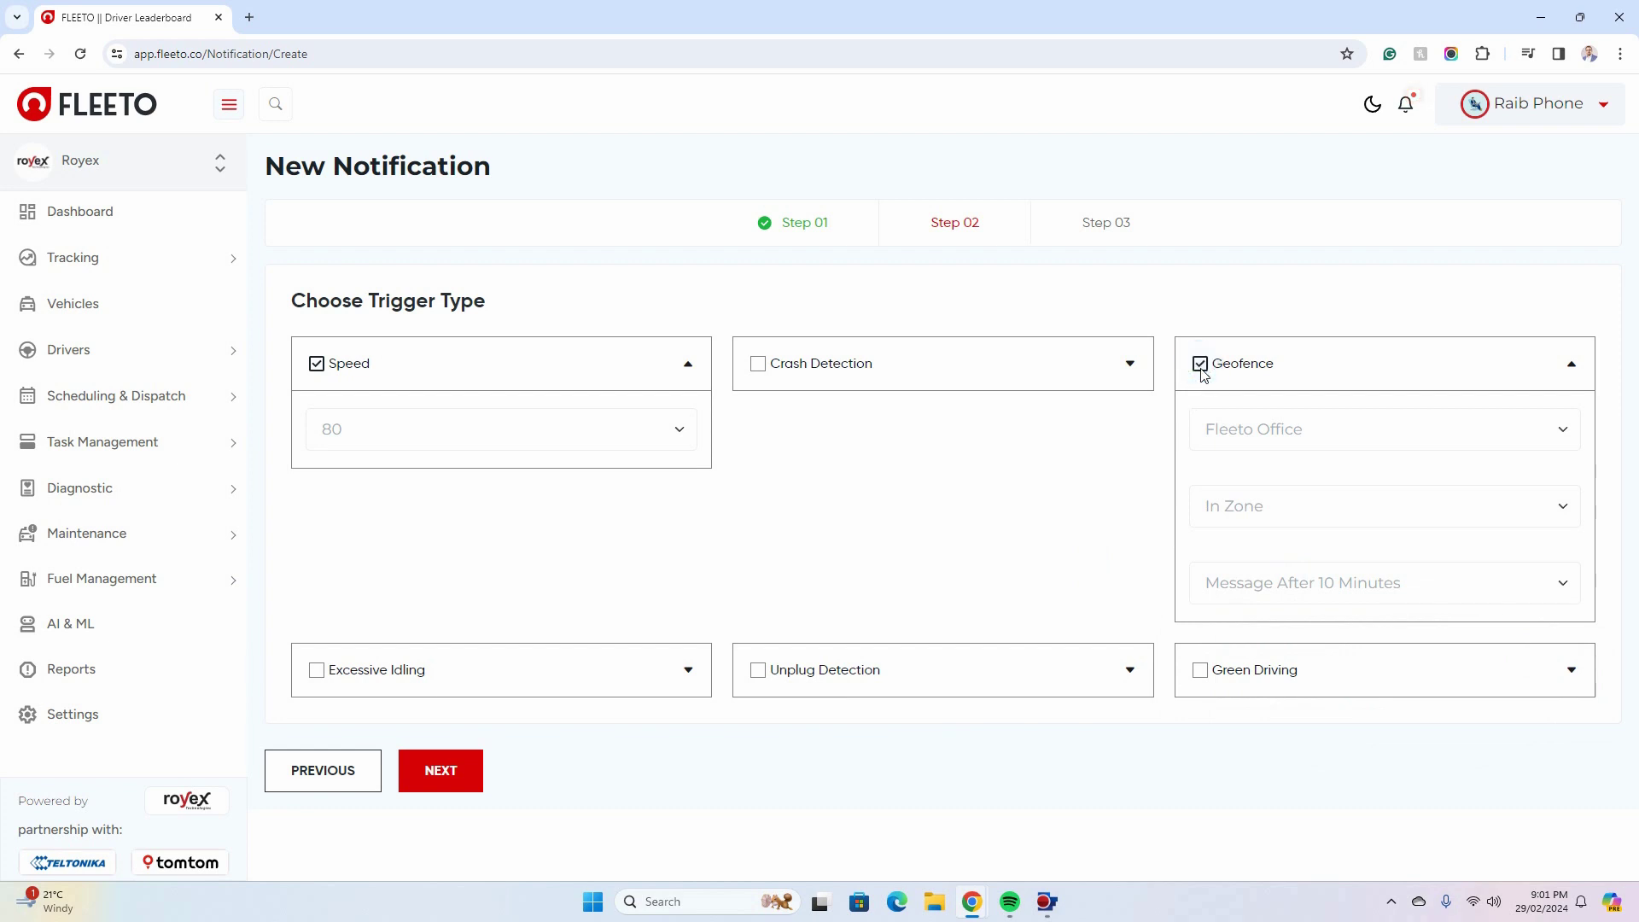
{"action": "left_click", "coordinate": [443, 780]}
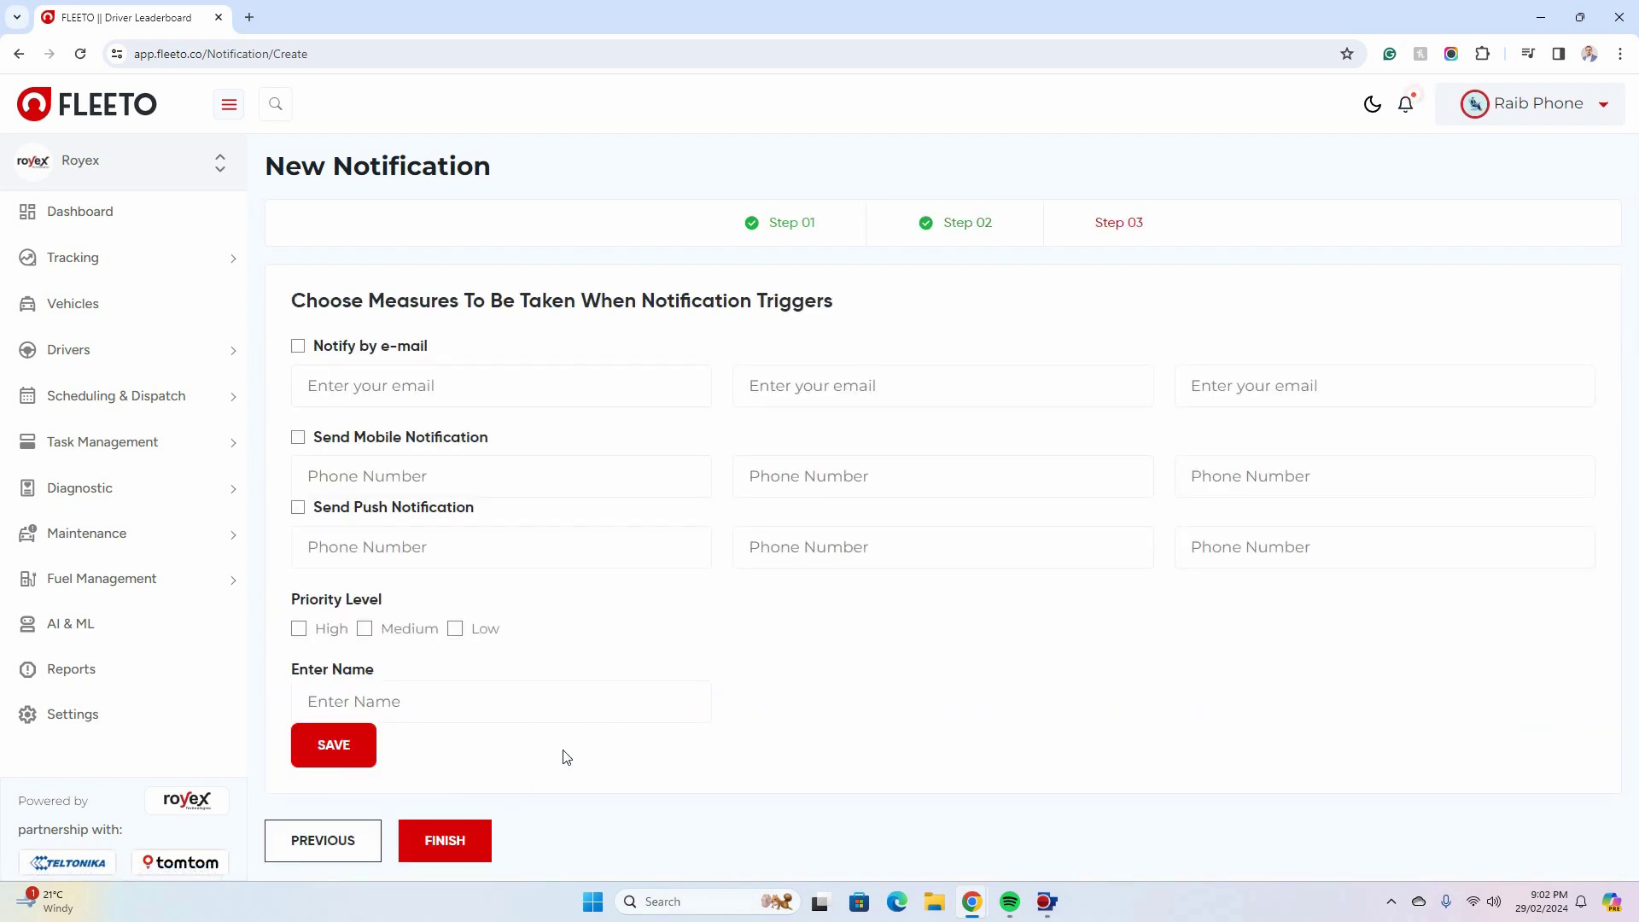
- Fill in the first mobile notification phone number, choose Low priority and return to the trigger types
{"action": "left_click", "coordinate": [353, 464]}
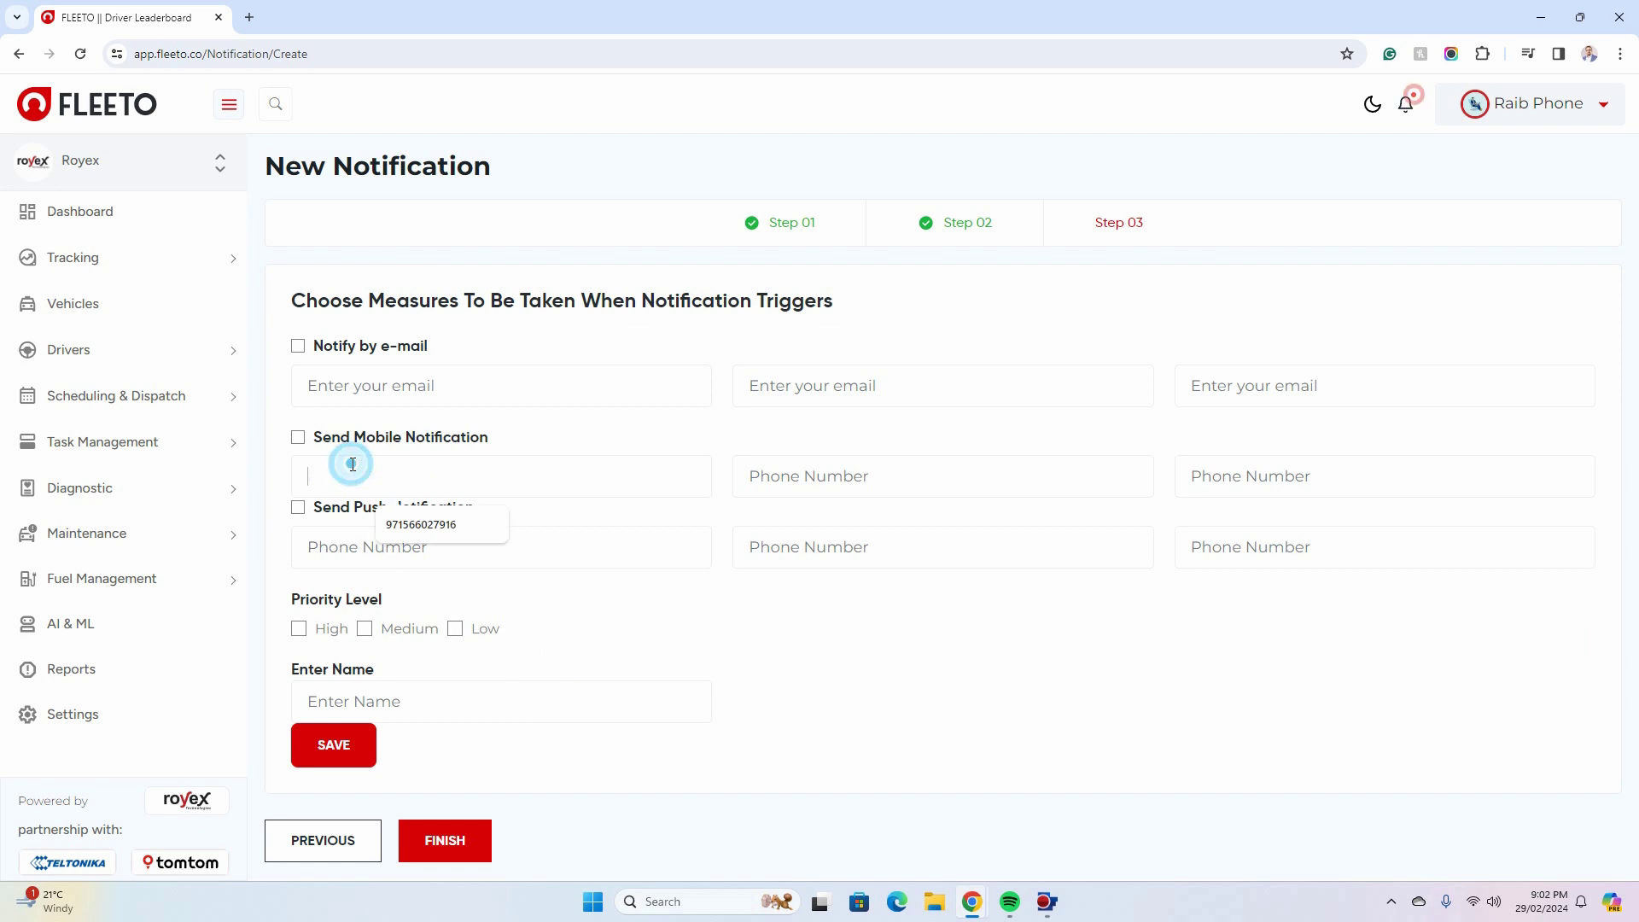
{"action": "left_click", "coordinate": [440, 526]}
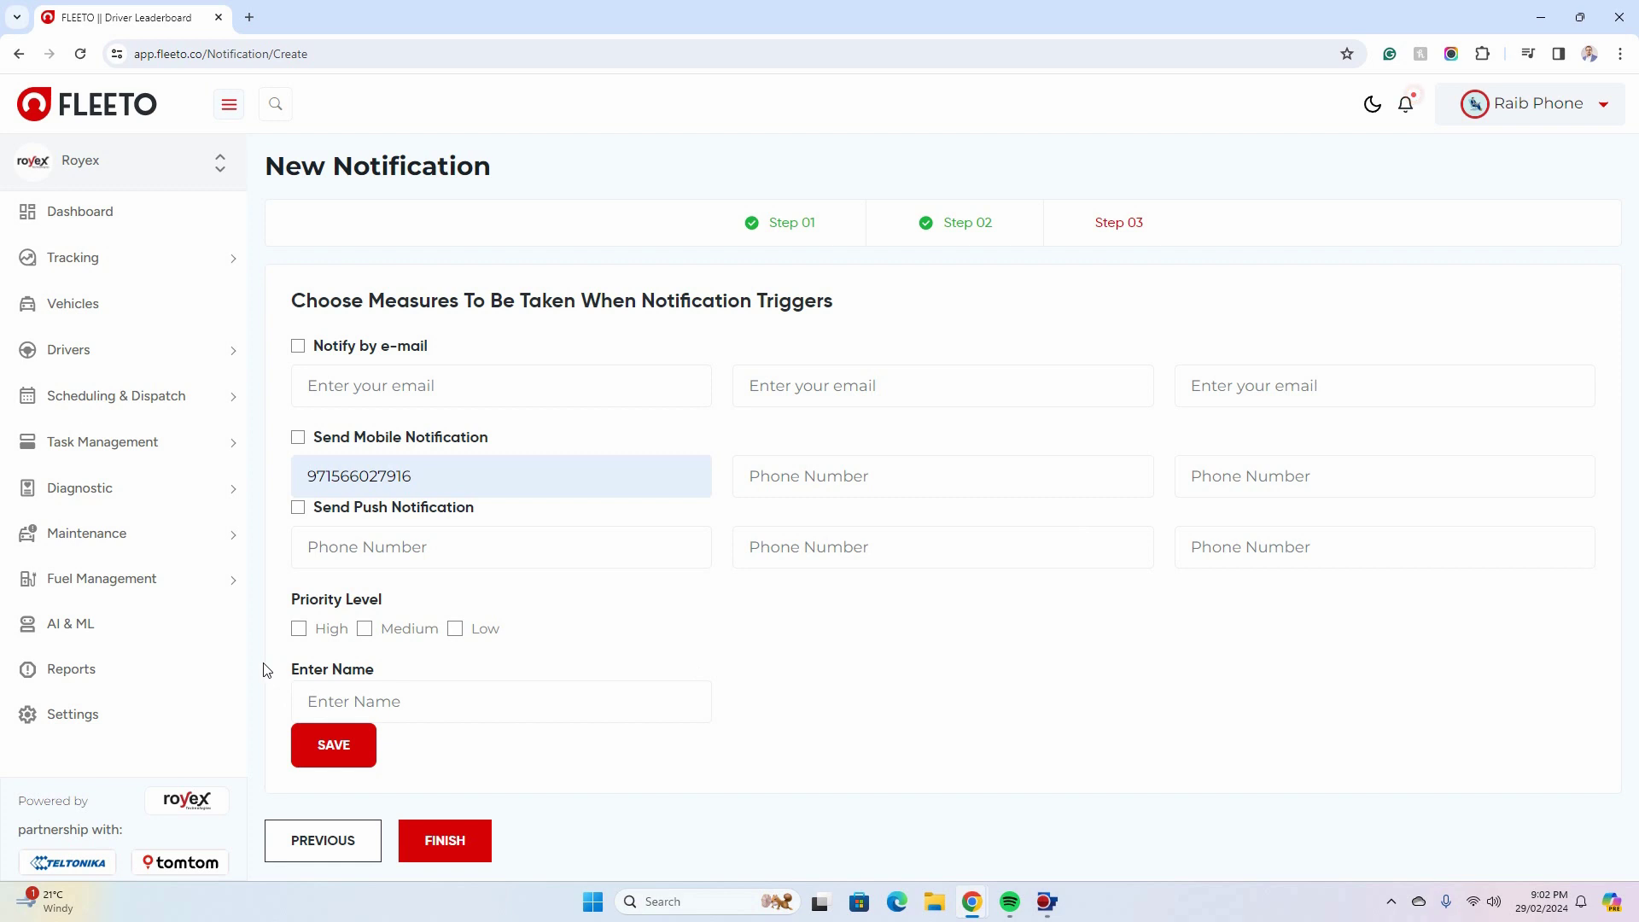
{"action": "left_click", "coordinate": [456, 629]}
{"action": "left_click", "coordinate": [929, 224]}
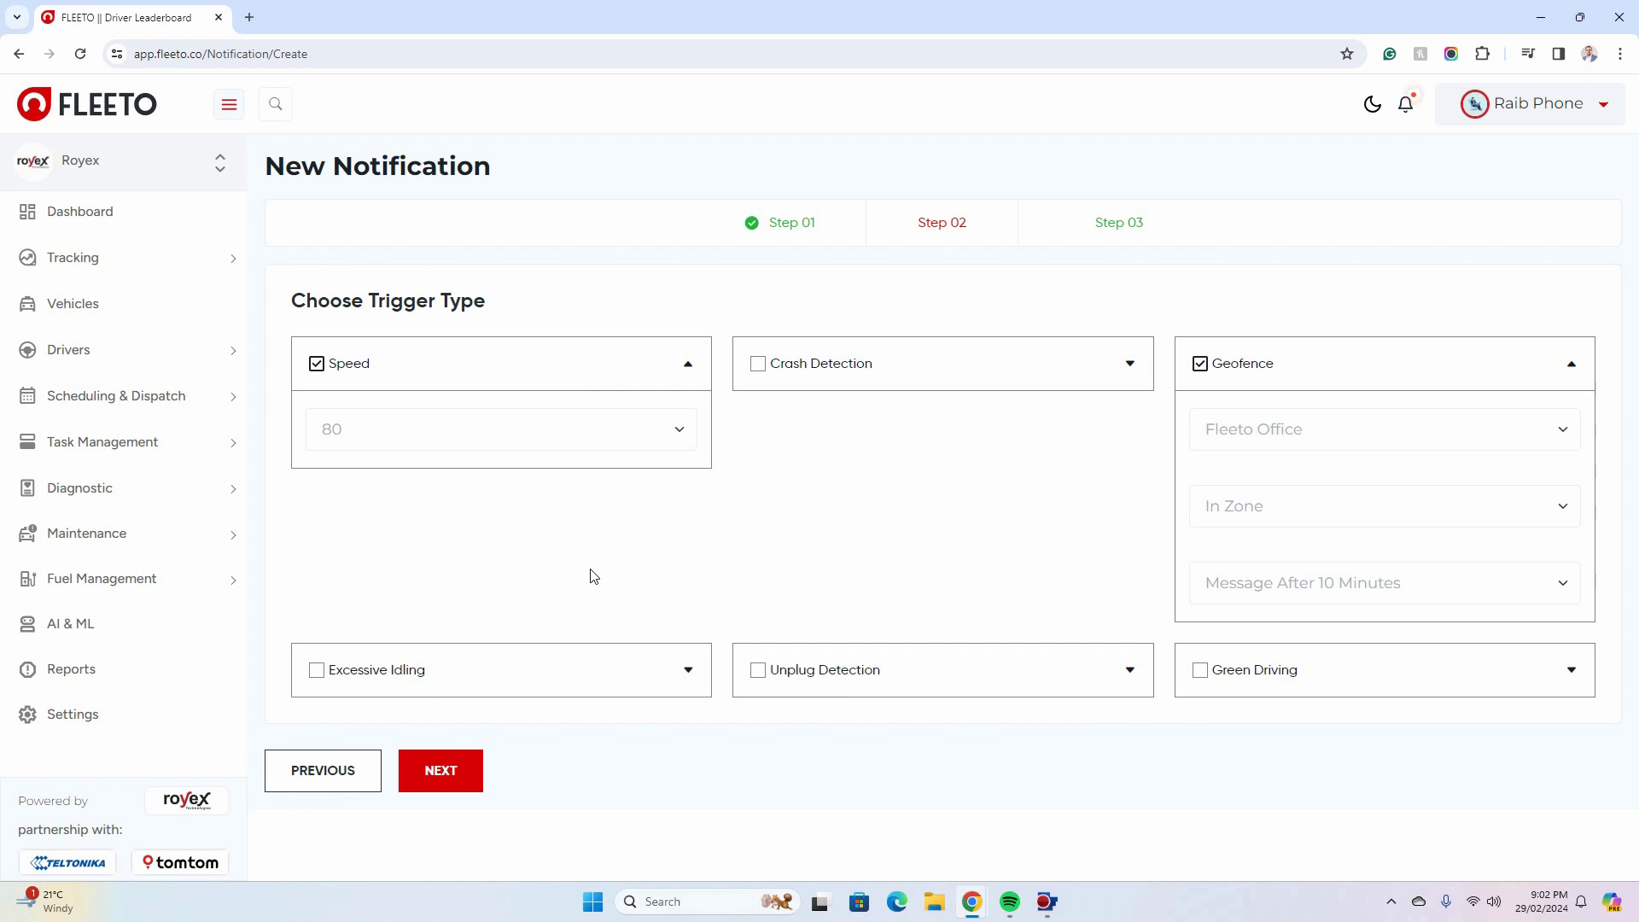
- Leave the unsaved notification and open the Data Monitor page from the settings
{"action": "left_click", "coordinate": [77, 715]}
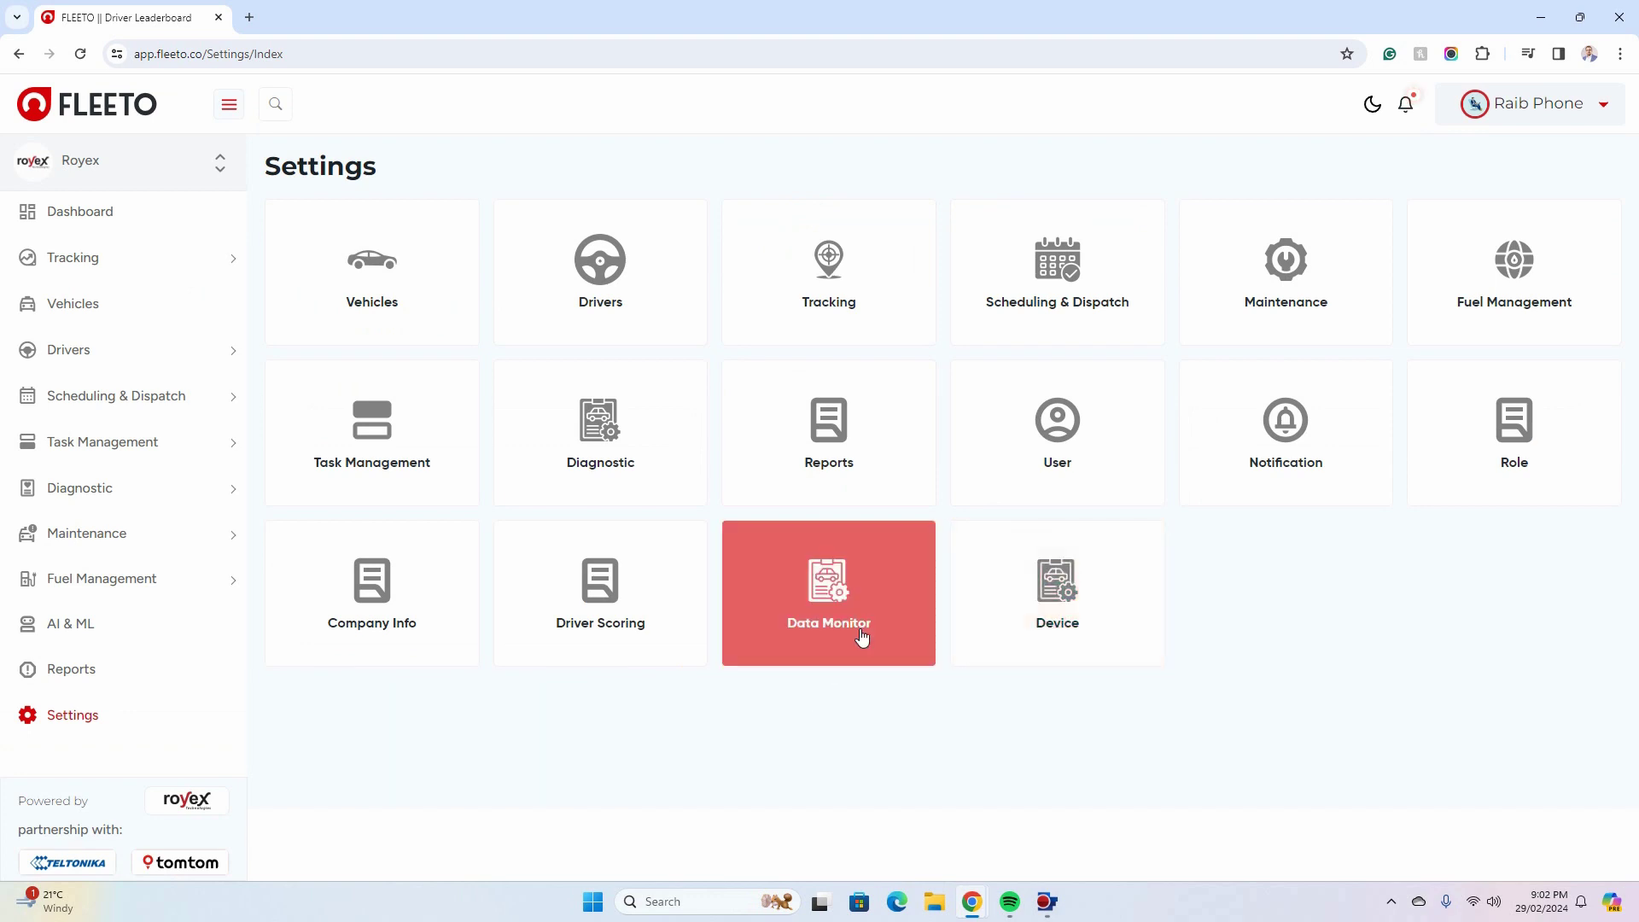
{"action": "left_click", "coordinate": [834, 592]}
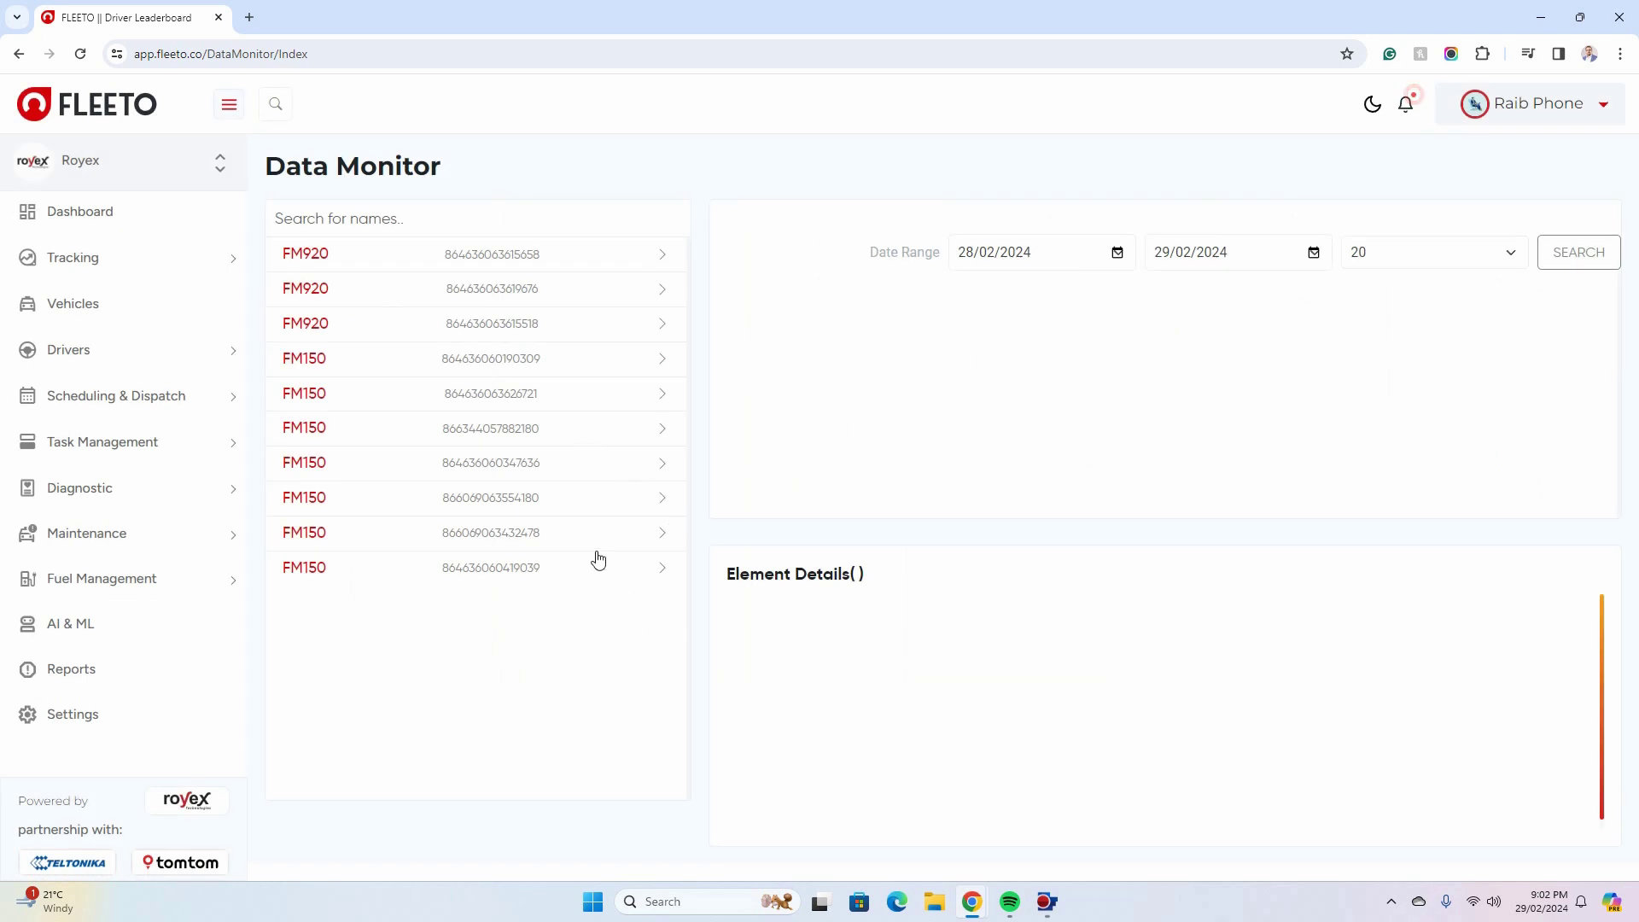
- Examine the element details and hexa data of record 438192 for the first FM150 device in the Data Monitor
{"action": "left_click", "coordinate": [495, 359]}
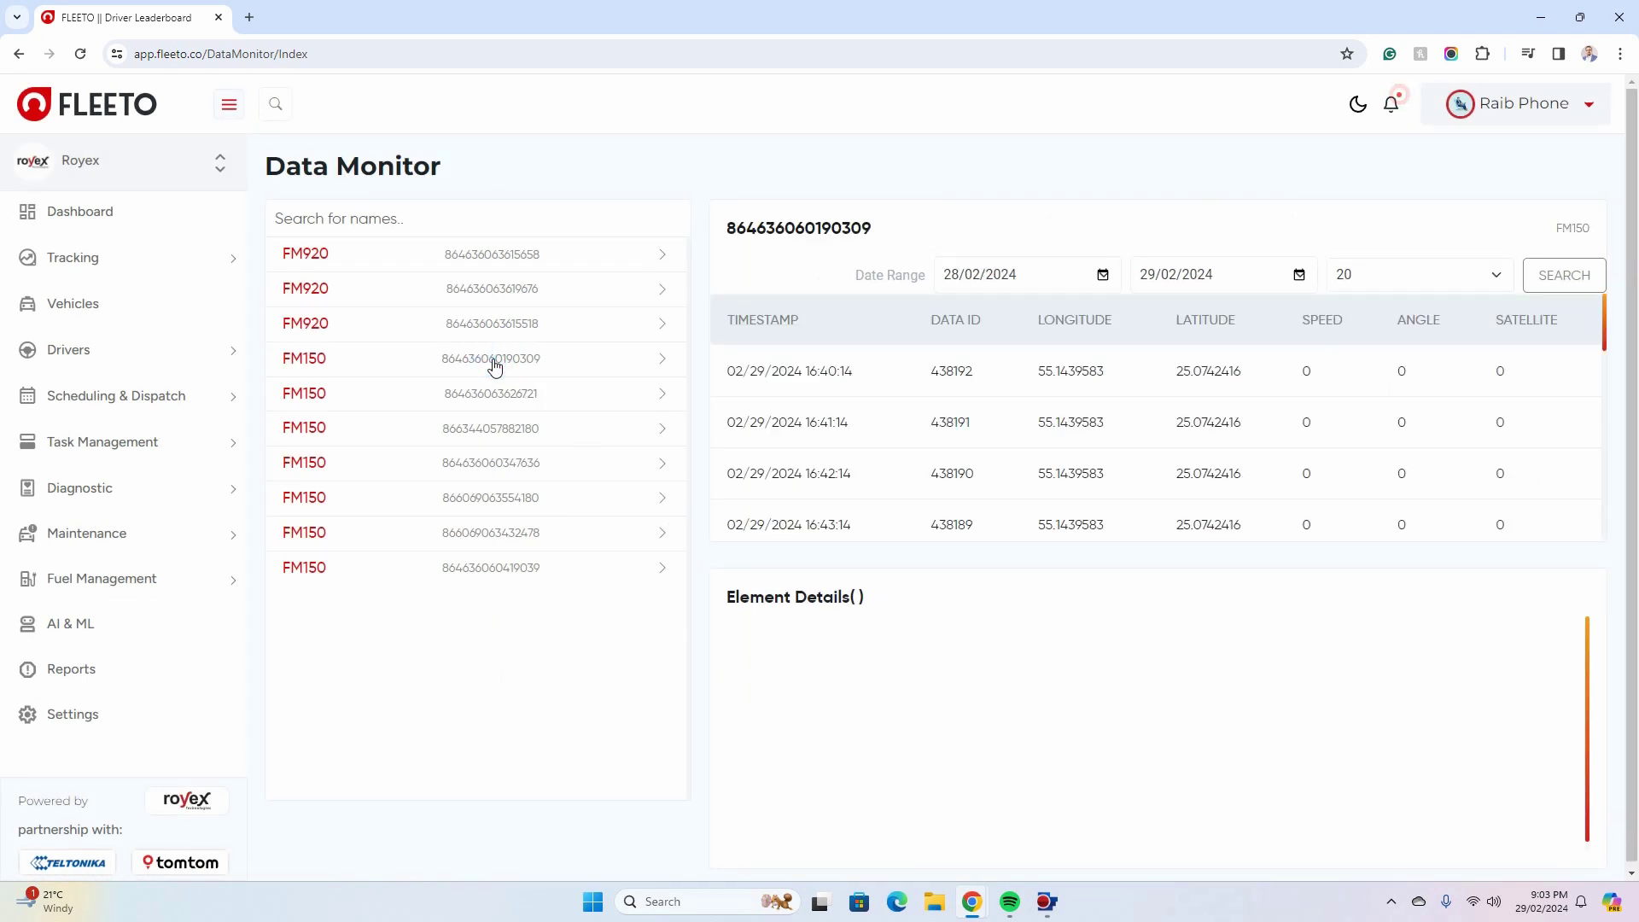
{"action": "left_click", "coordinate": [778, 378]}
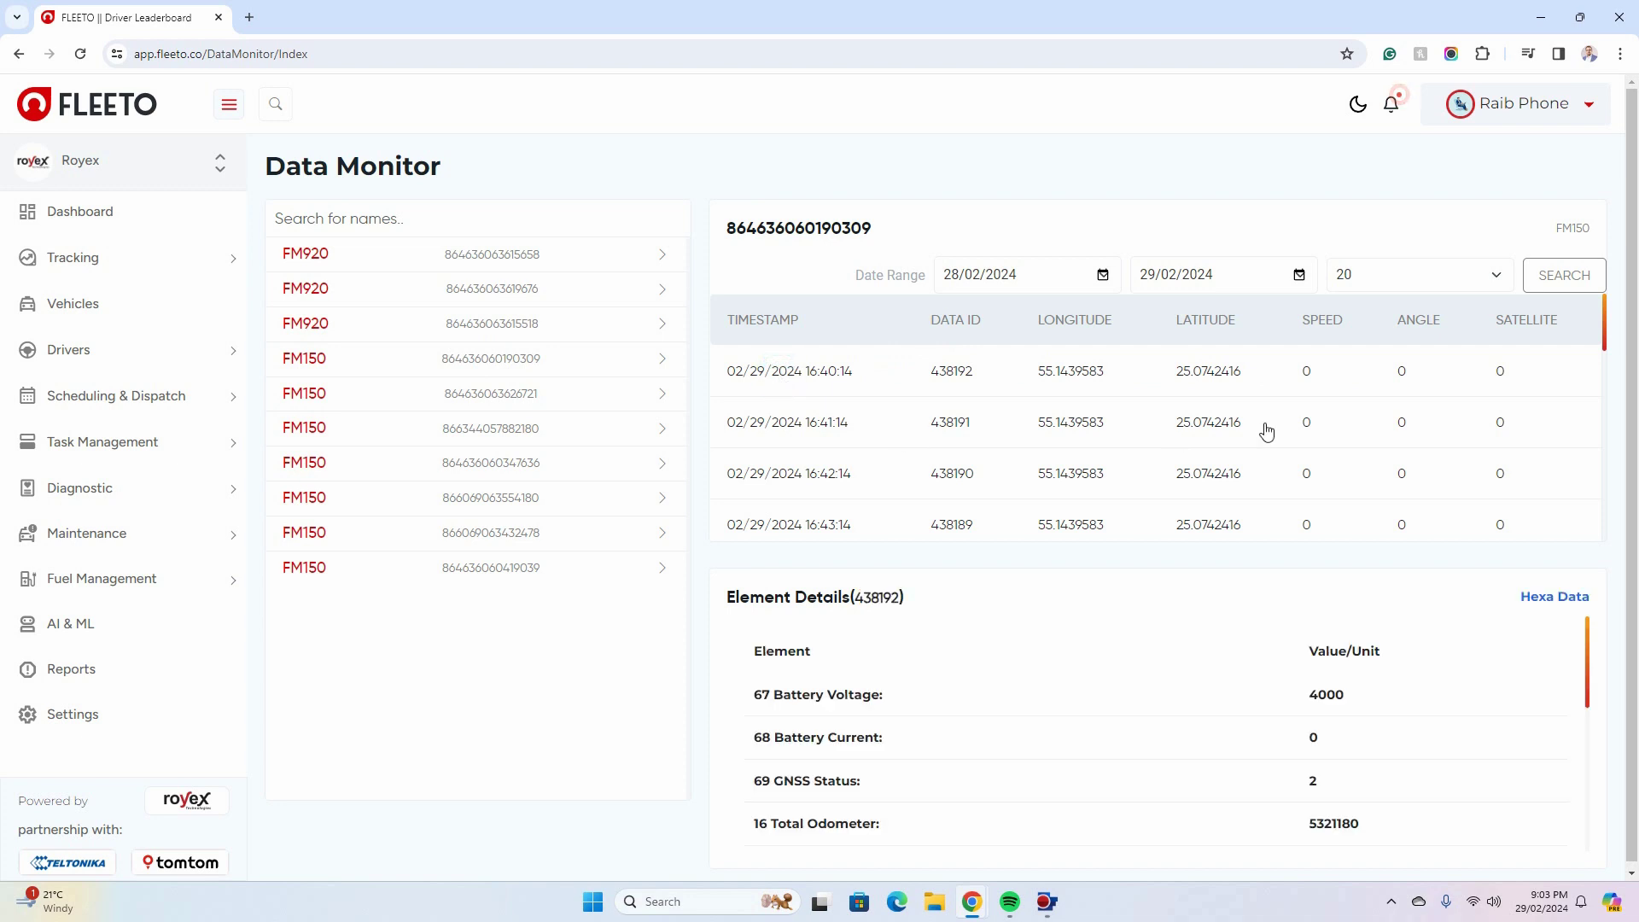
{"action": "scroll", "coordinate": [954, 669], "scroll_direction": "down", "scroll_amount": 5}
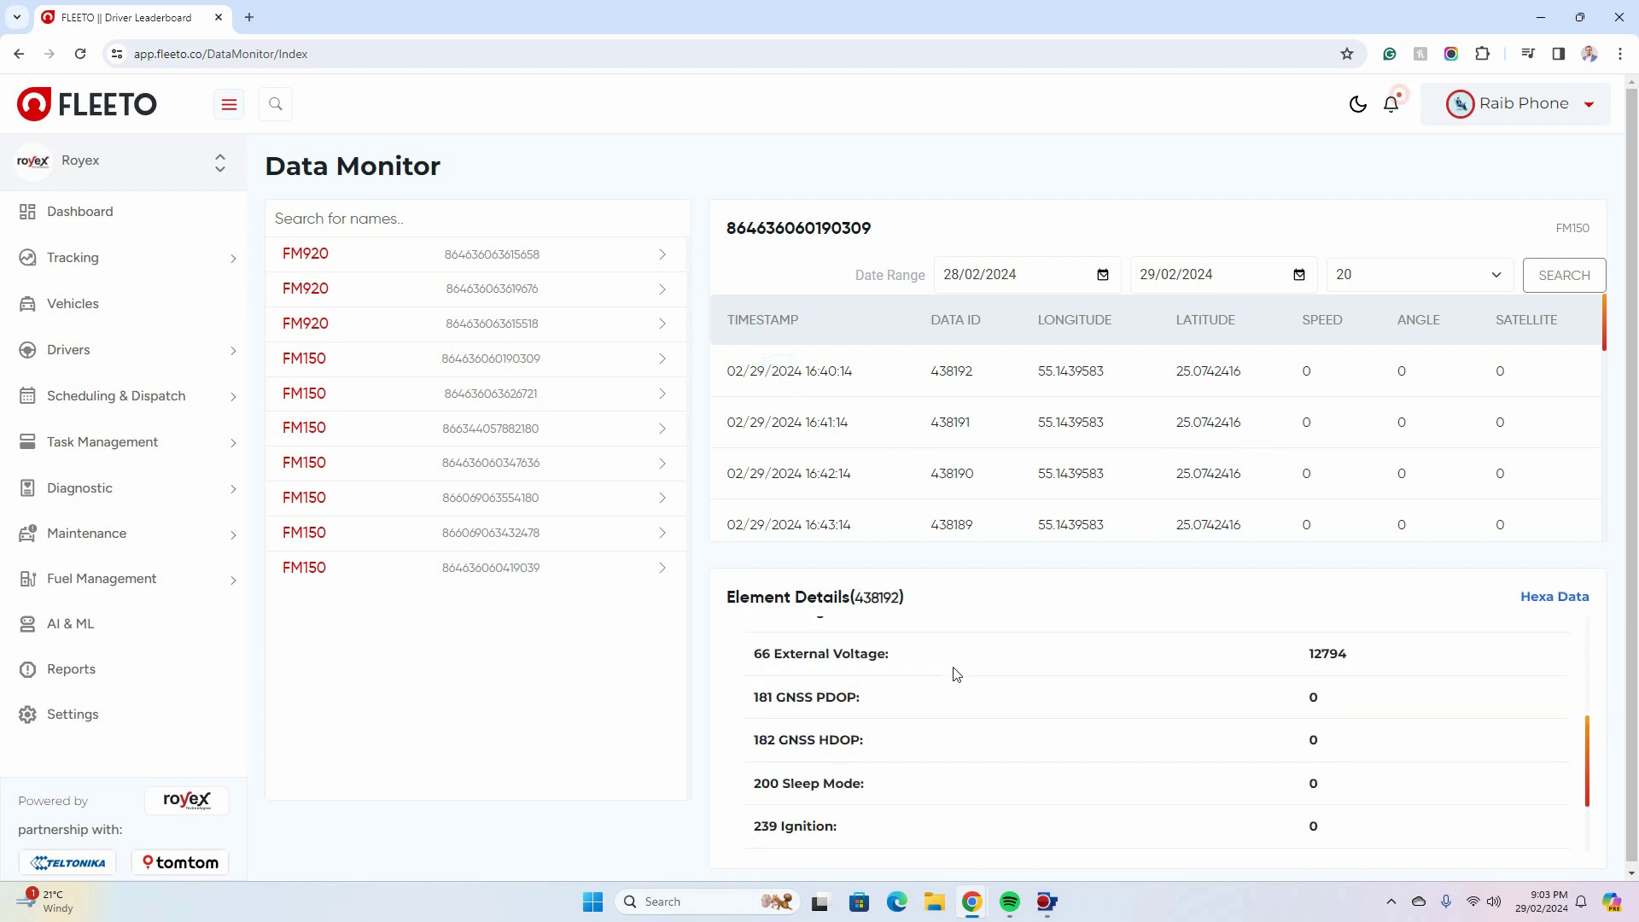
{"action": "scroll", "coordinate": [955, 671], "scroll_direction": "down", "scroll_amount": 2}
{"action": "scroll", "coordinate": [1053, 663], "scroll_direction": "up", "scroll_amount": 5}
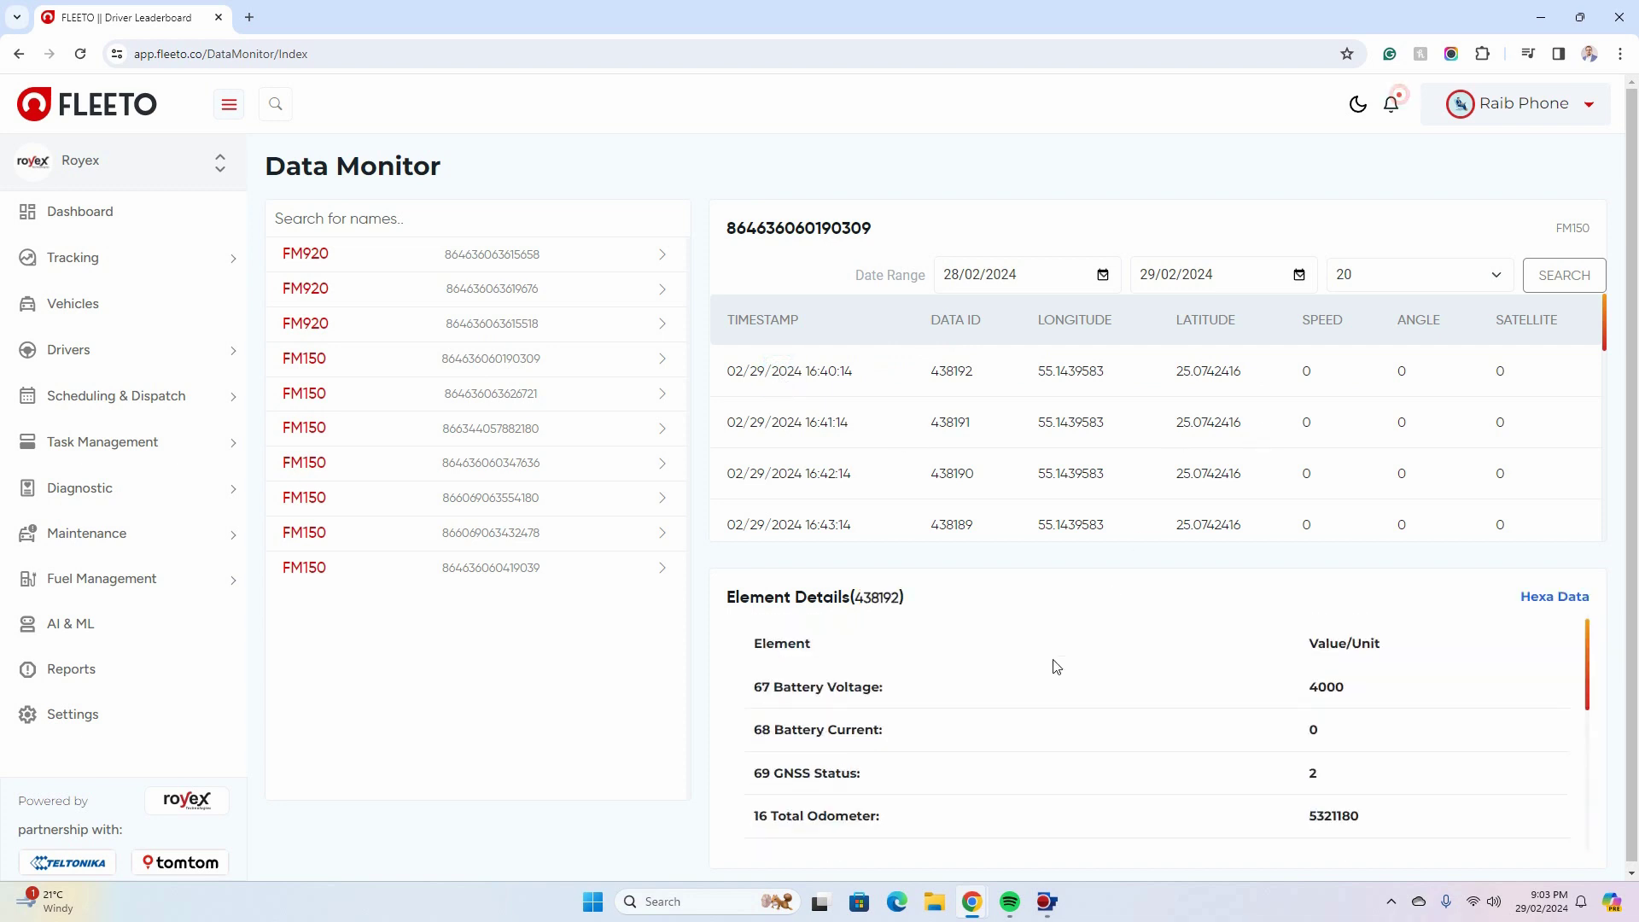
{"action": "left_click", "coordinate": [1554, 598]}
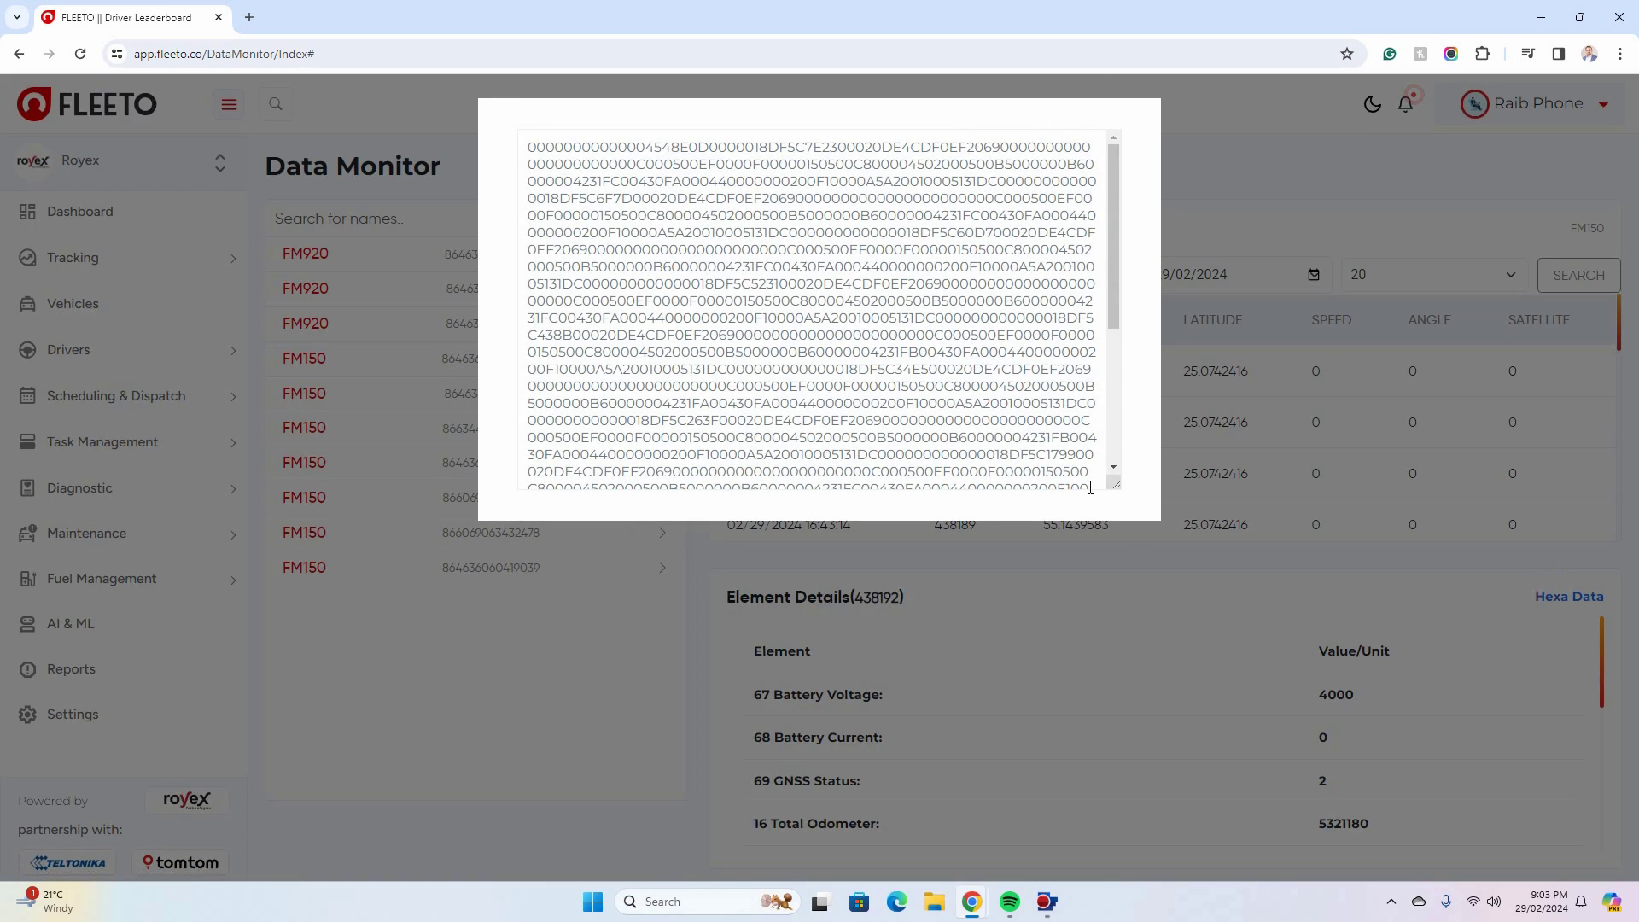
{"action": "left_click", "coordinate": [1257, 159]}
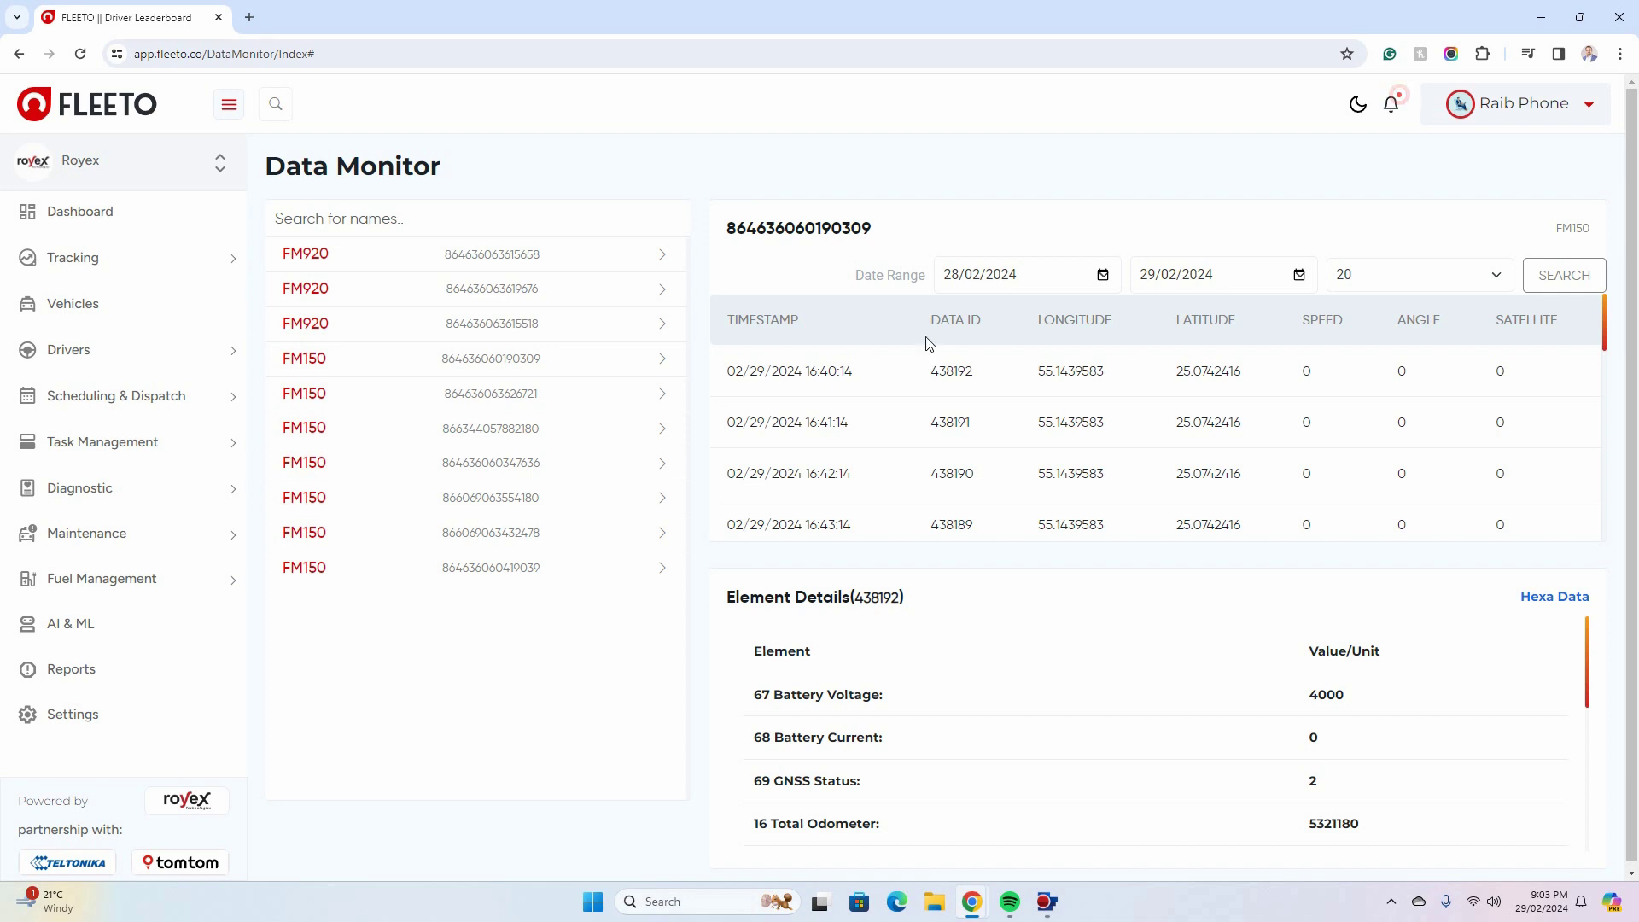
- Open the Device page from the settings and review the company's device list
{"action": "left_click", "coordinate": [64, 722]}
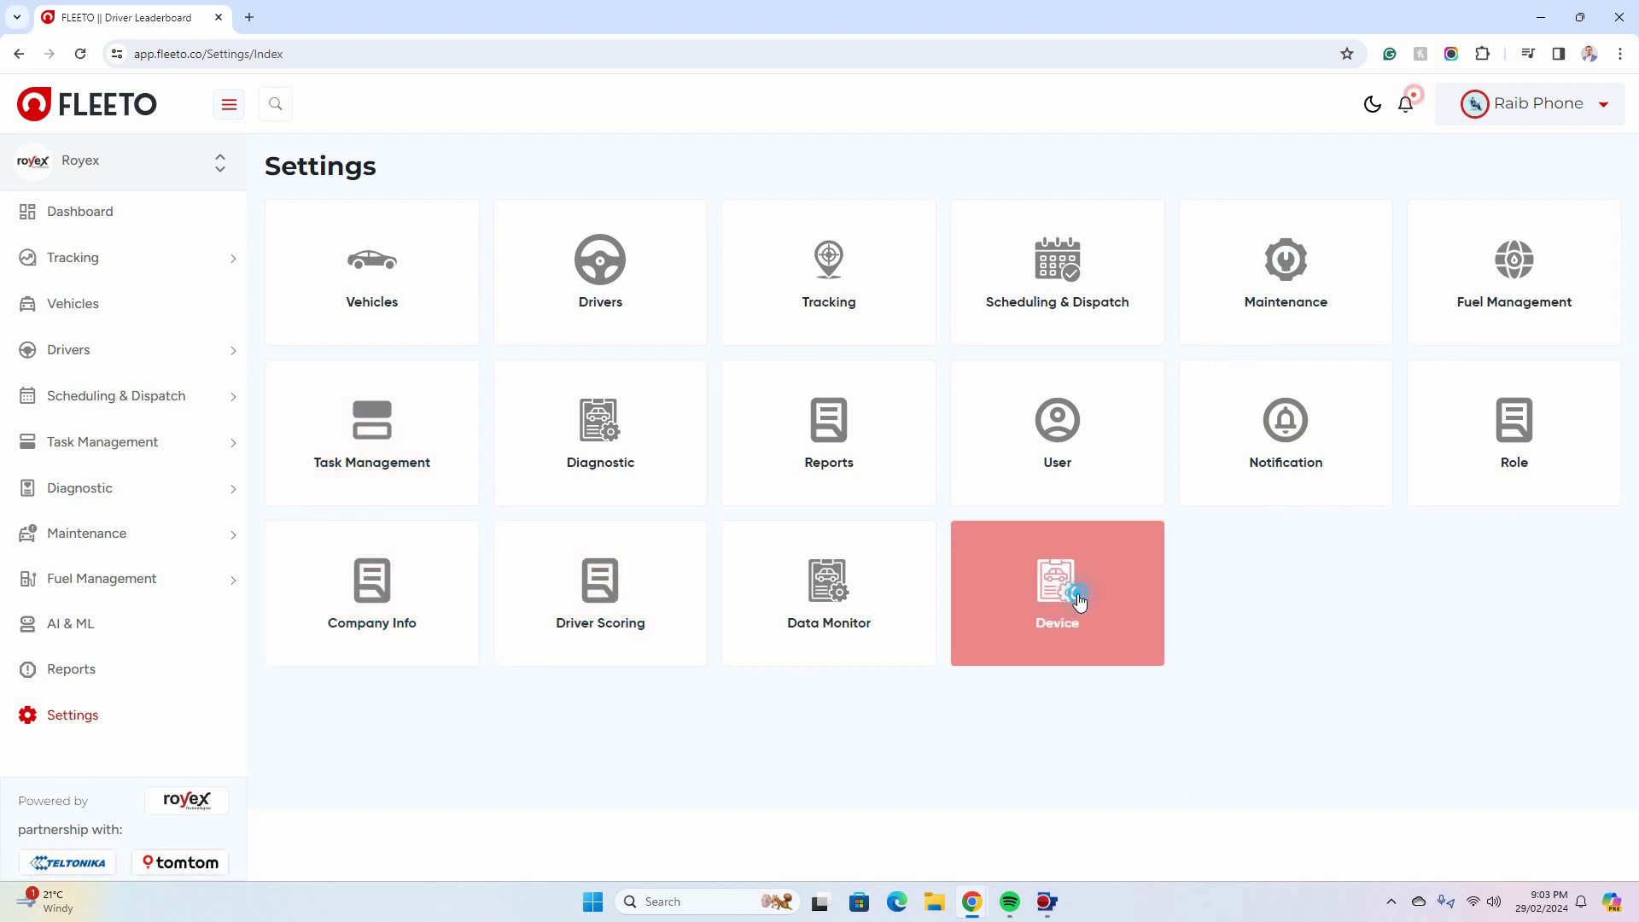
{"action": "left_click", "coordinate": [988, 656]}
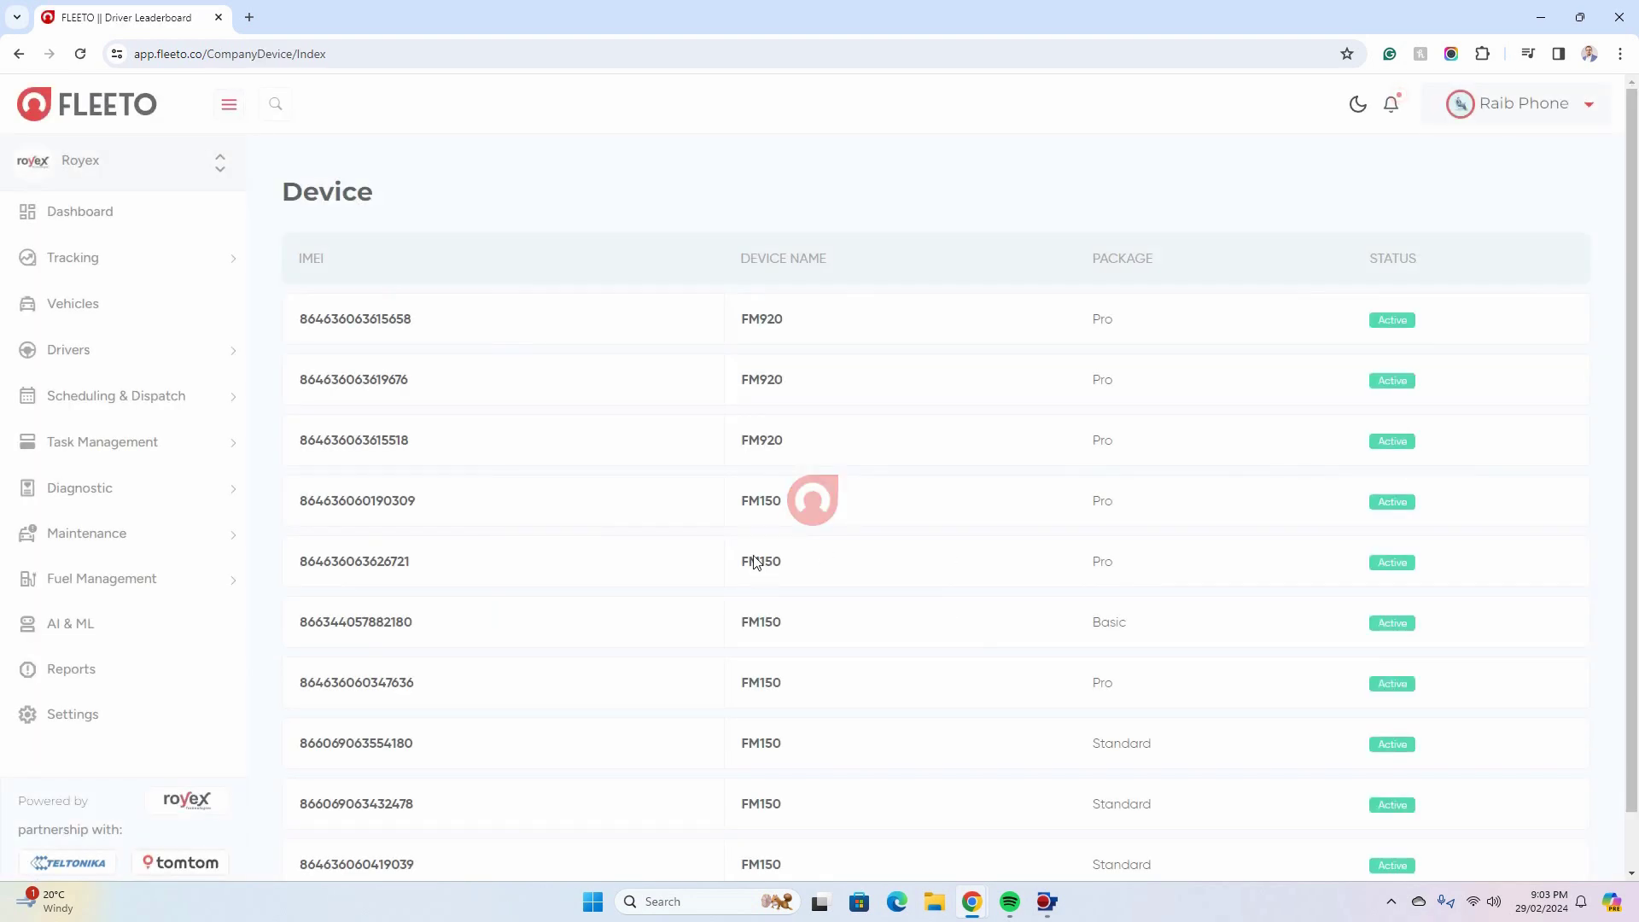
{"action": "scroll", "coordinate": [1183, 583], "scroll_direction": "down", "scroll_amount": 1}
{"action": "scroll", "coordinate": [1182, 584], "scroll_direction": "up", "scroll_amount": 1}
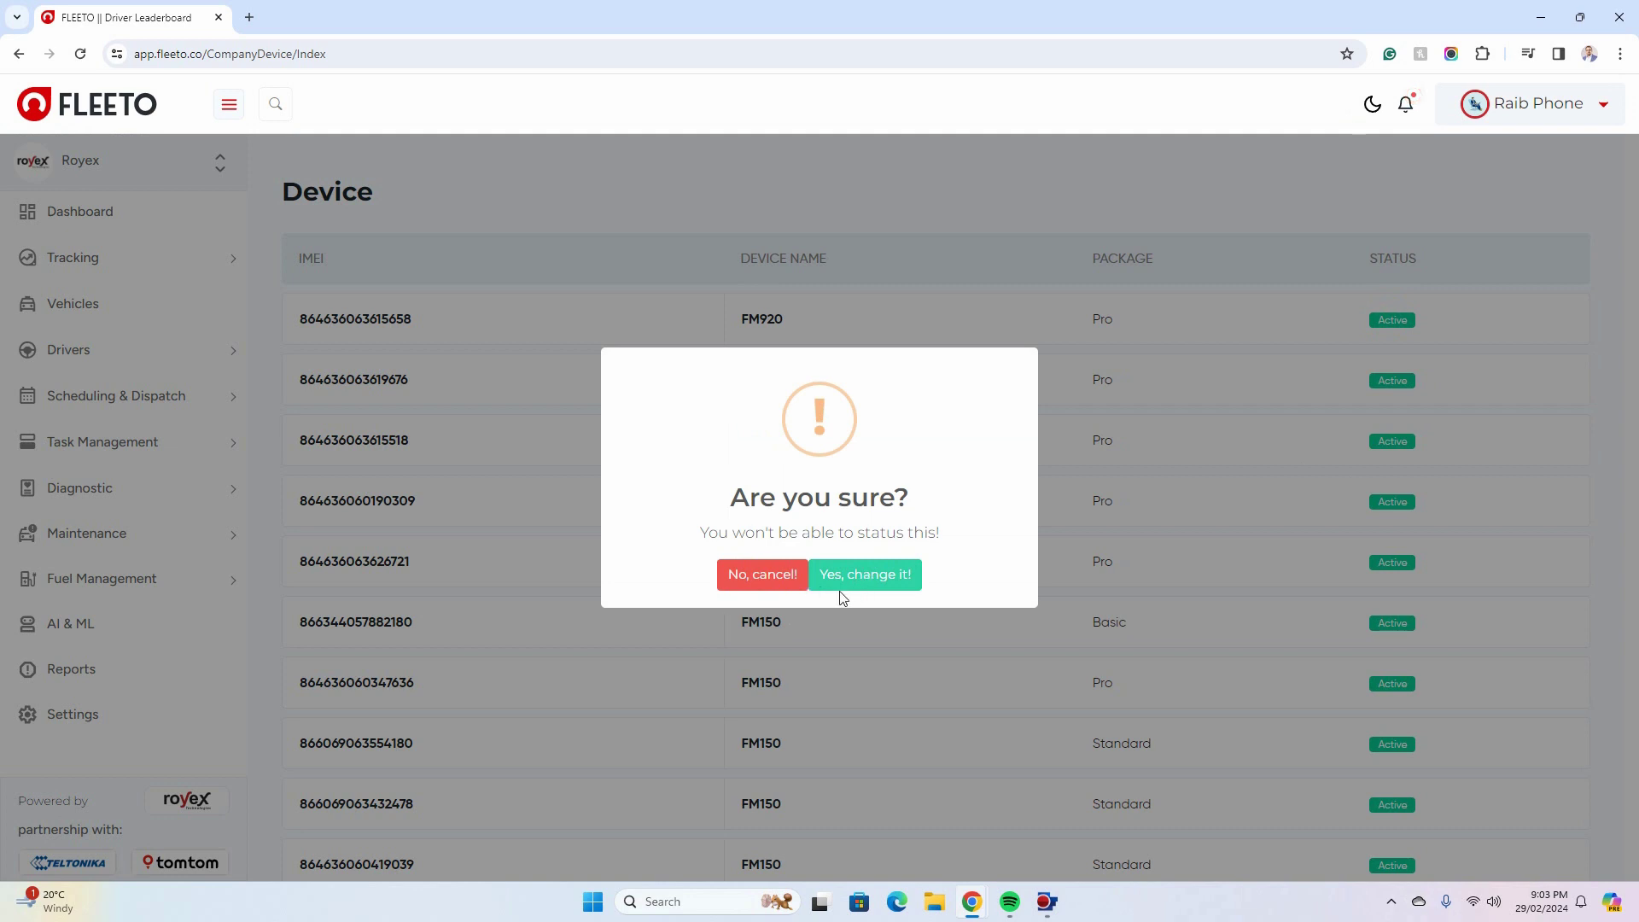
- Switch the status of the first FM920 device to Inactive and back to Active, confirming both changes
{"action": "left_click", "coordinate": [854, 573]}
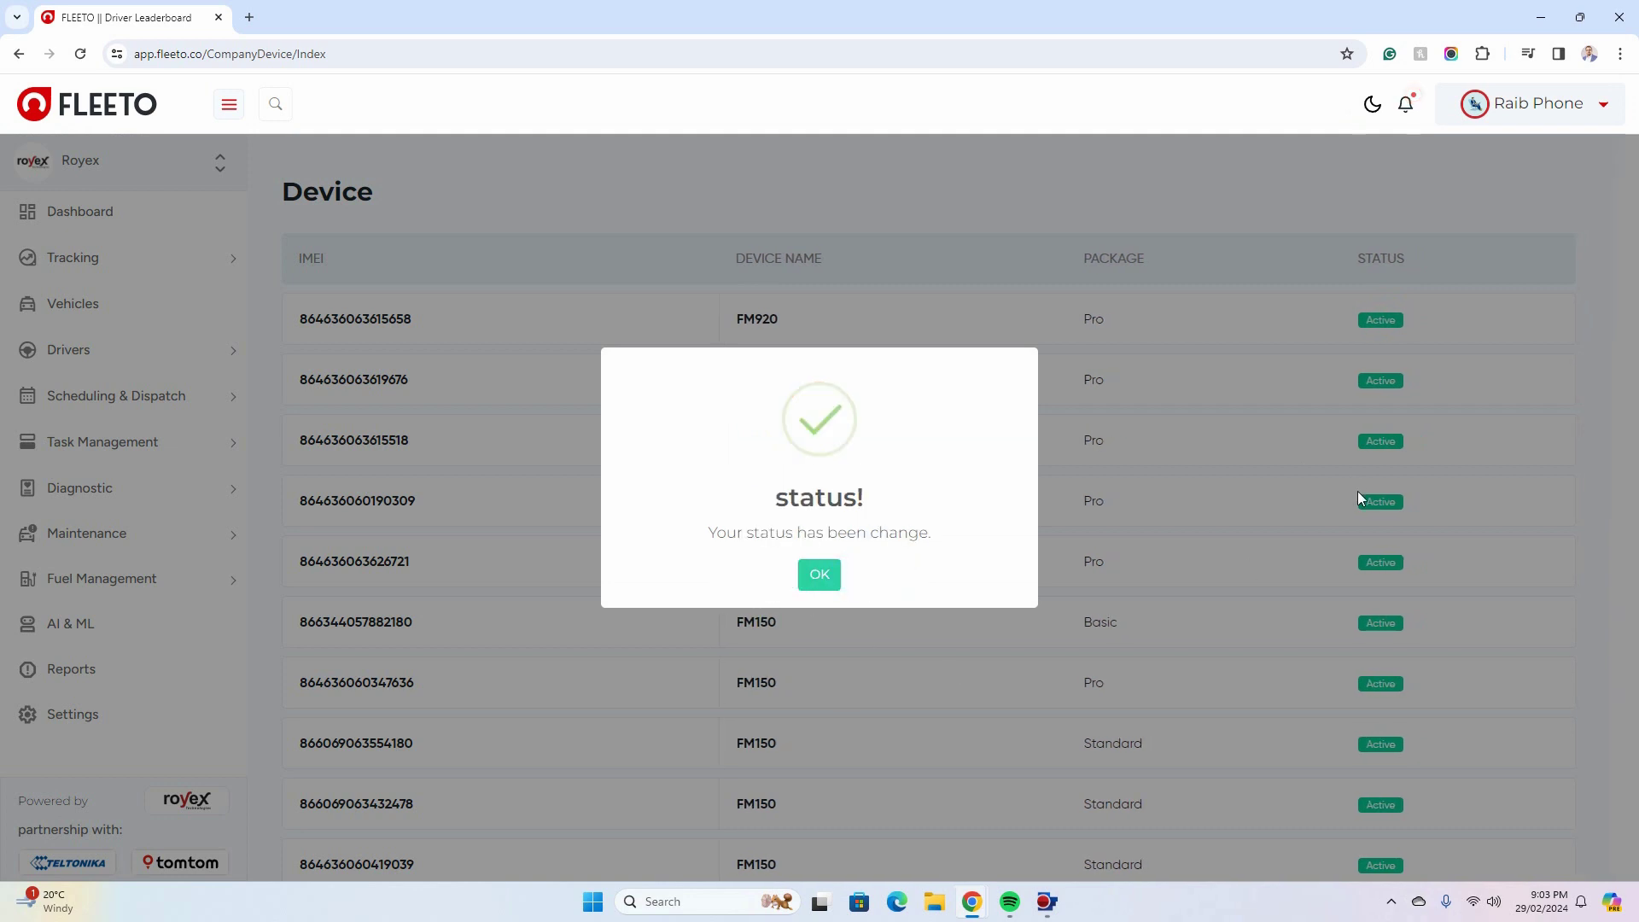
{"action": "left_click", "coordinate": [813, 576]}
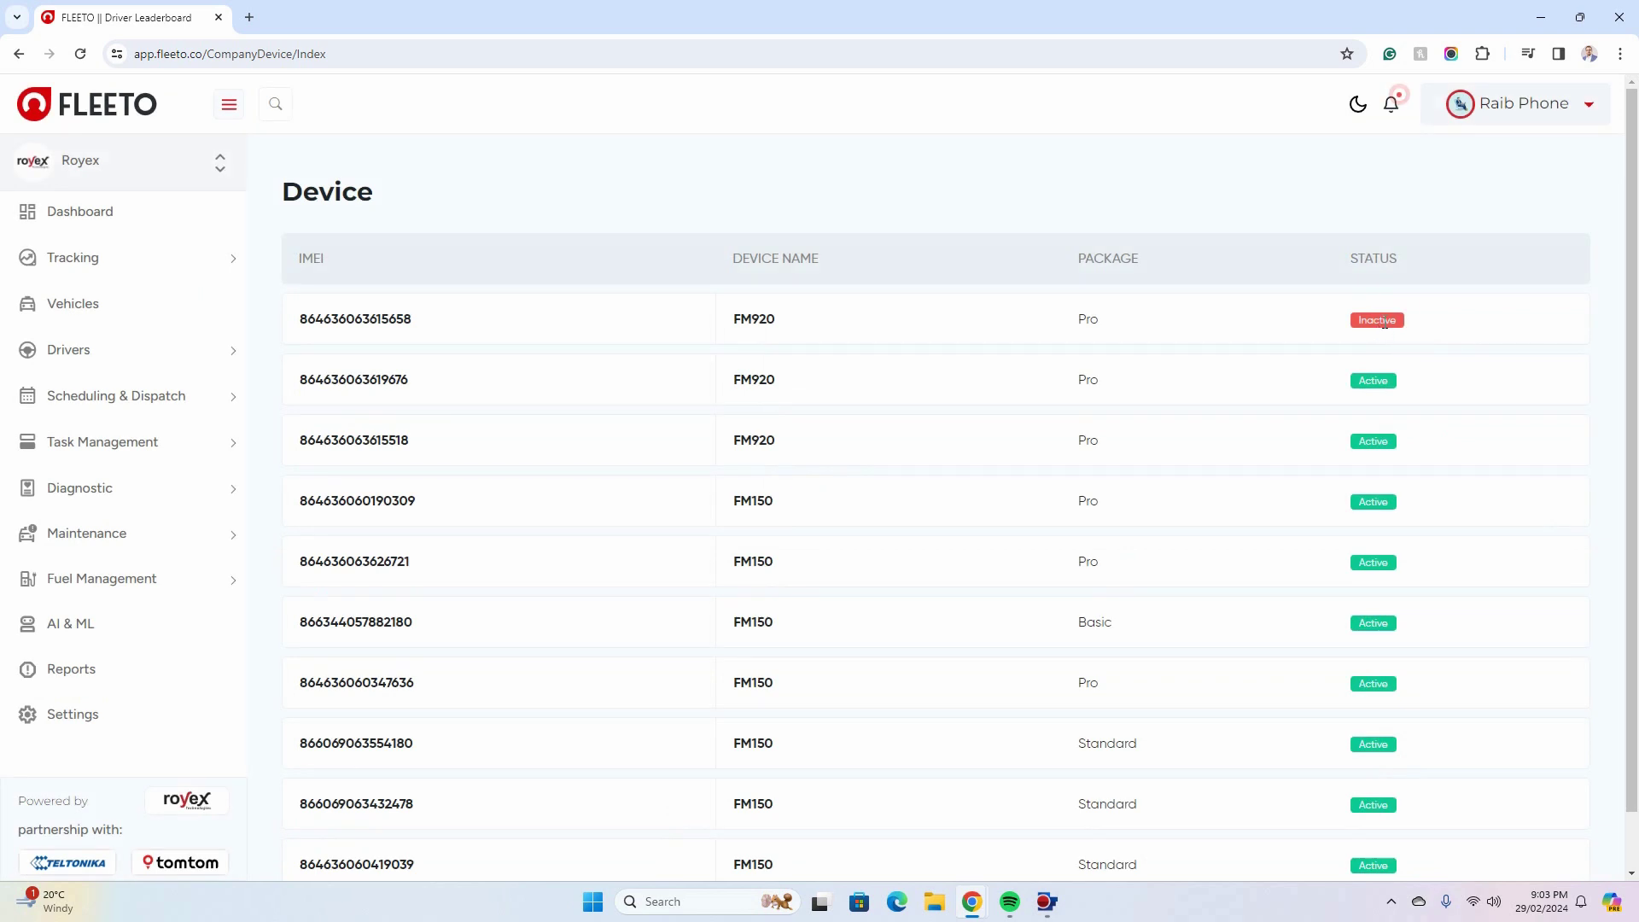
{"action": "left_click", "coordinate": [1389, 321]}
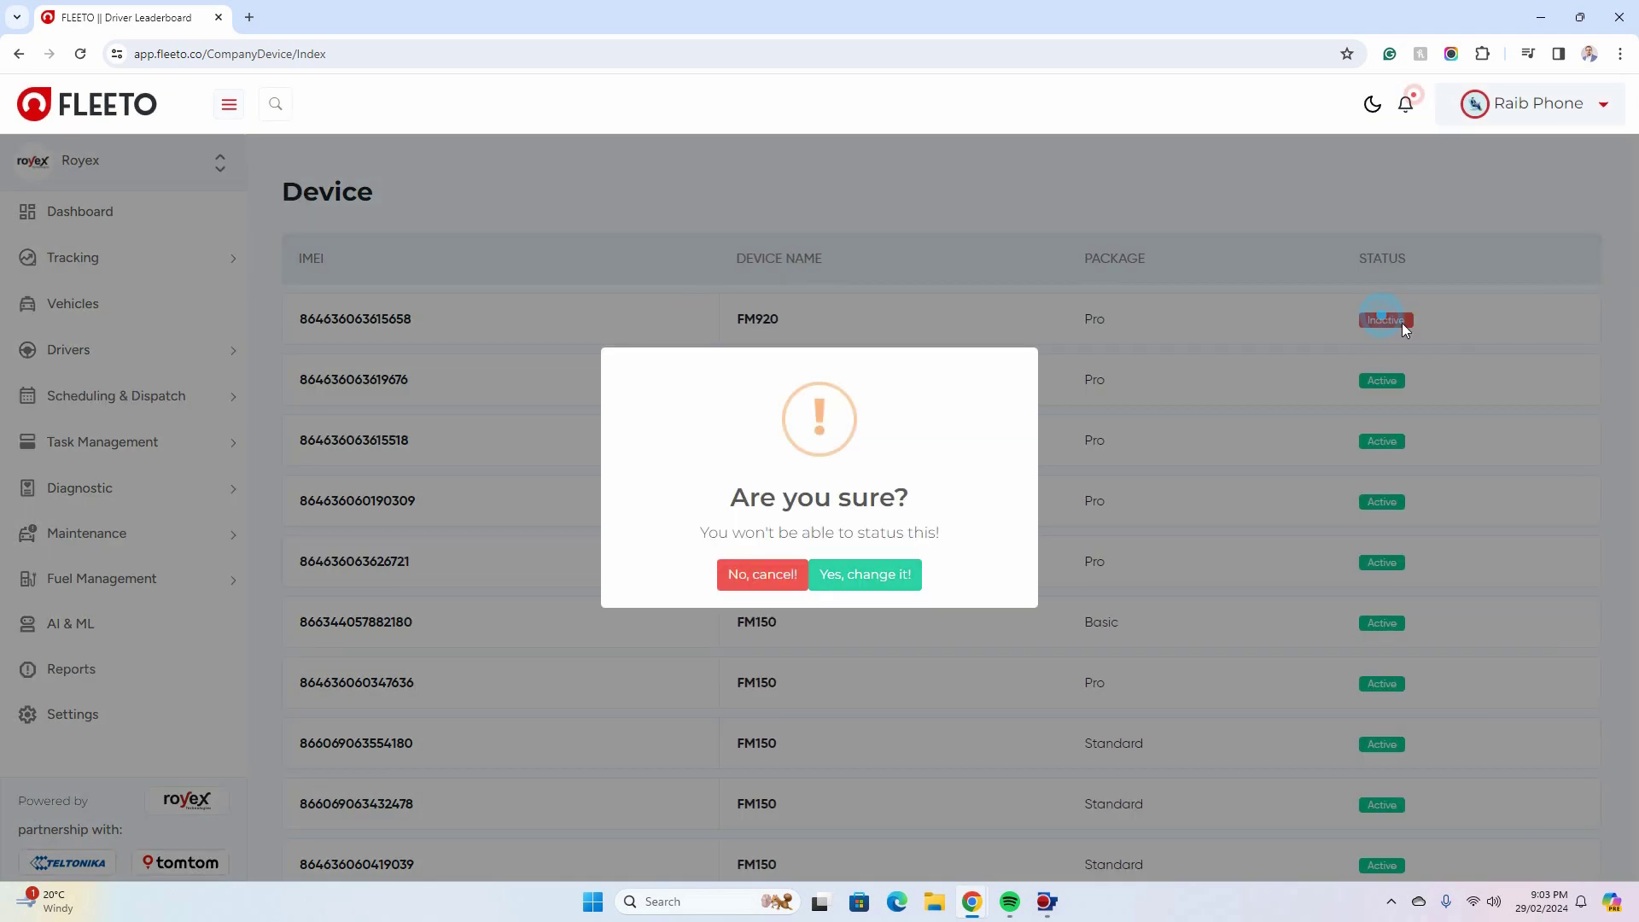
{"action": "left_click", "coordinate": [858, 575]}
{"action": "left_click", "coordinate": [821, 573]}
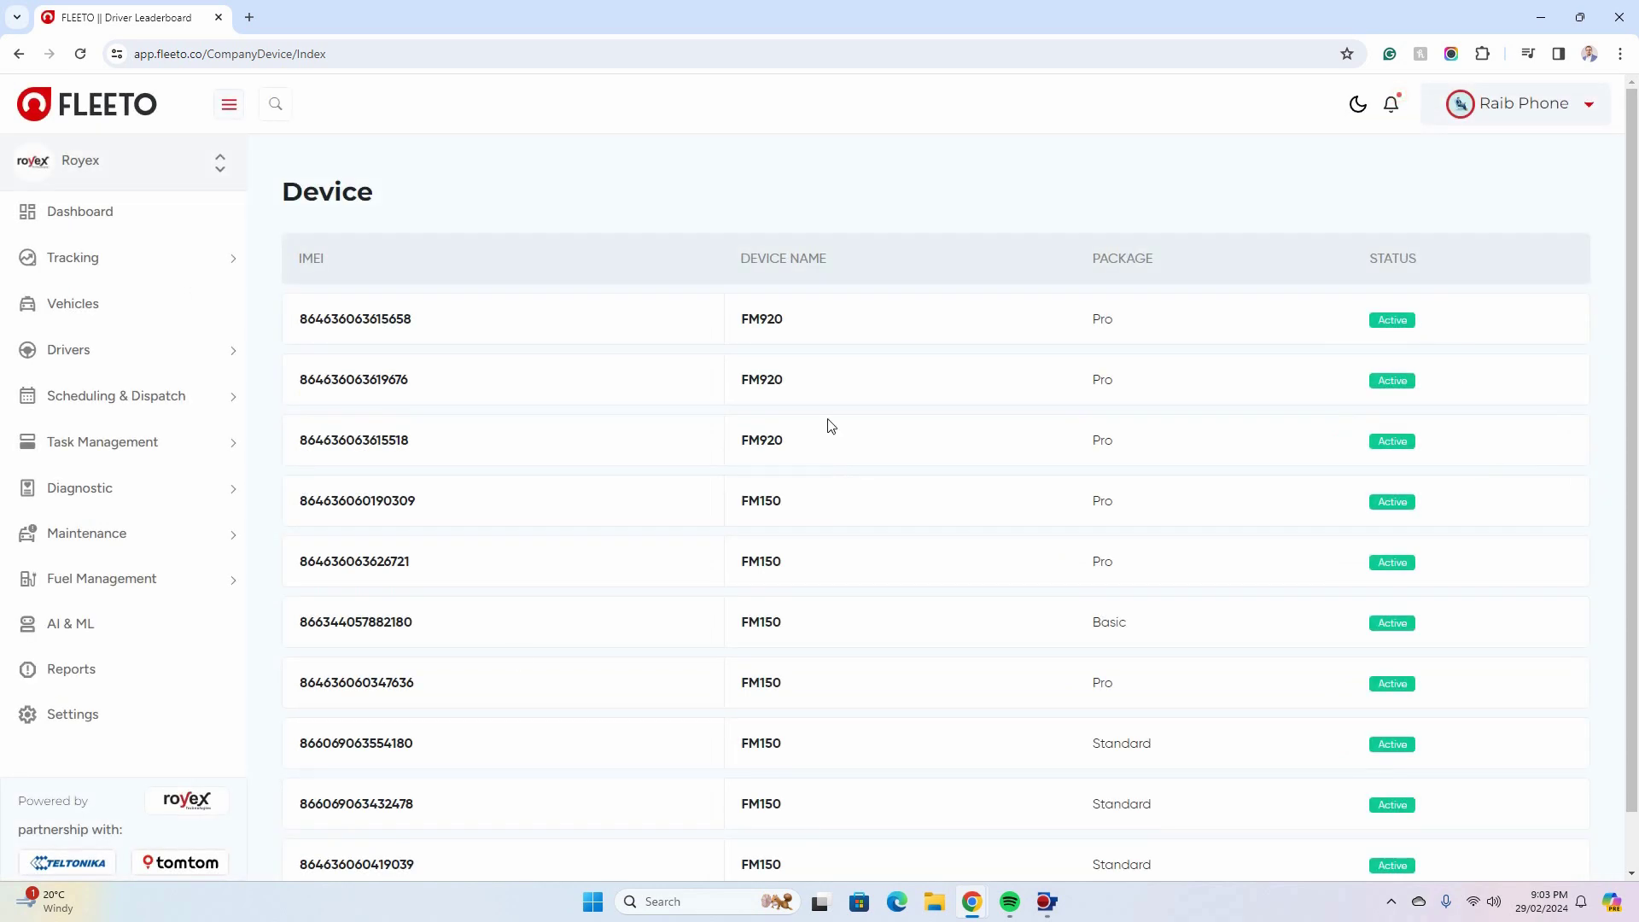
- Open the Reports page and look through the available driver, tracking and diagnostic report types
{"action": "left_click", "coordinate": [68, 673]}
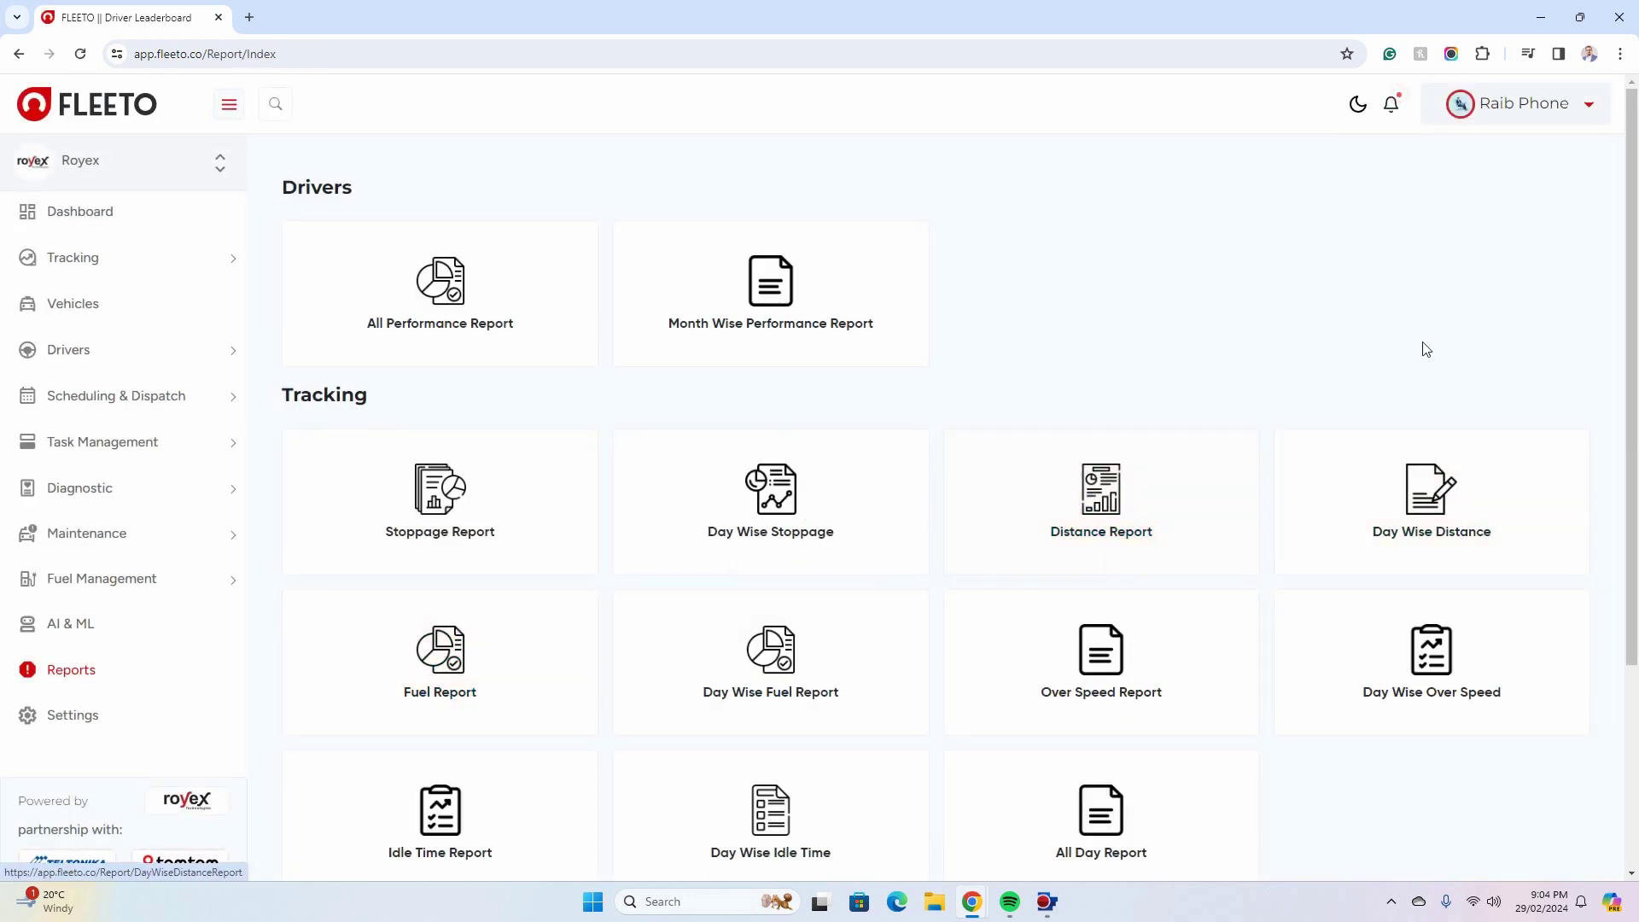
{"action": "scroll", "coordinate": [1519, 341], "scroll_direction": "down", "scroll_amount": 3}
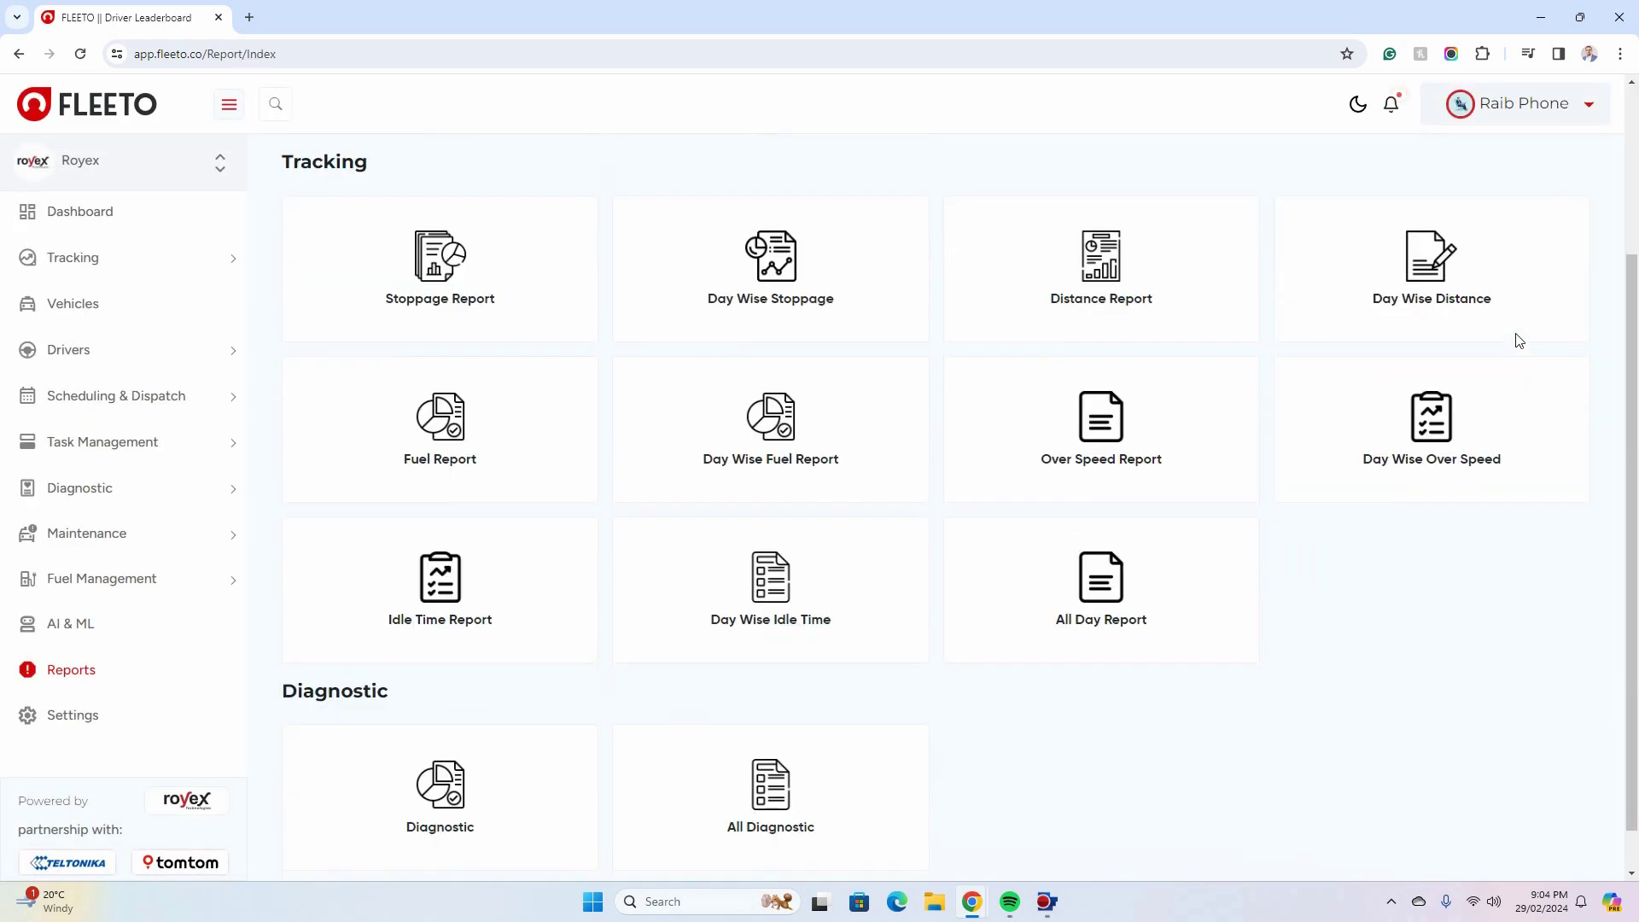
{"action": "scroll", "coordinate": [1486, 615], "scroll_direction": "up", "scroll_amount": 2}
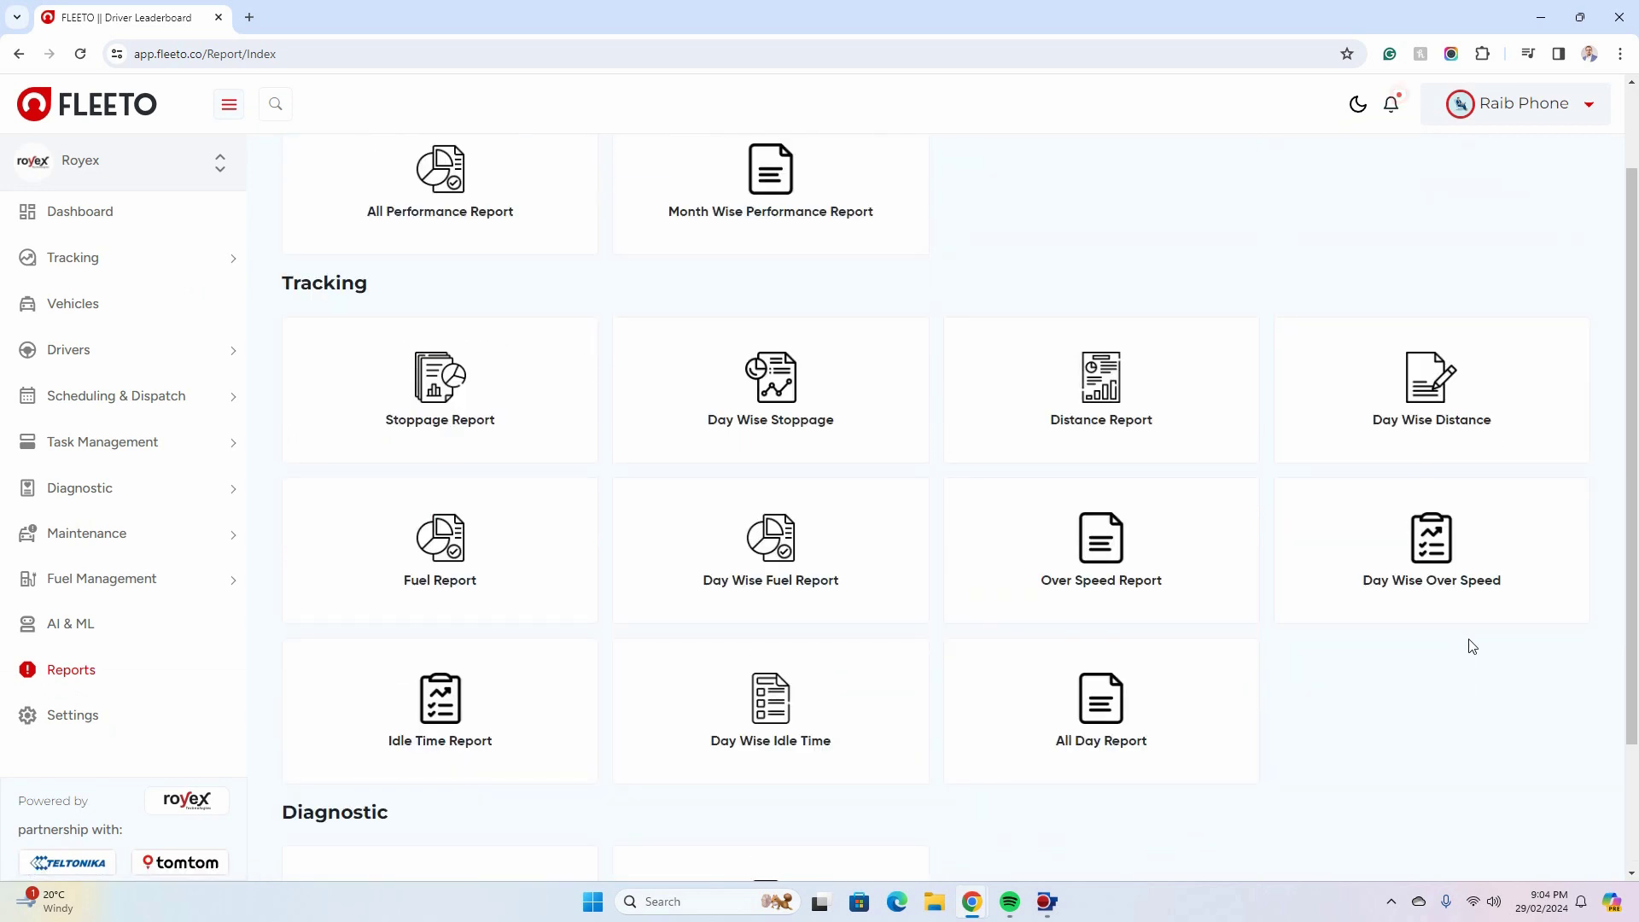
{"action": "scroll", "coordinate": [1472, 646], "scroll_direction": "up", "scroll_amount": 1}
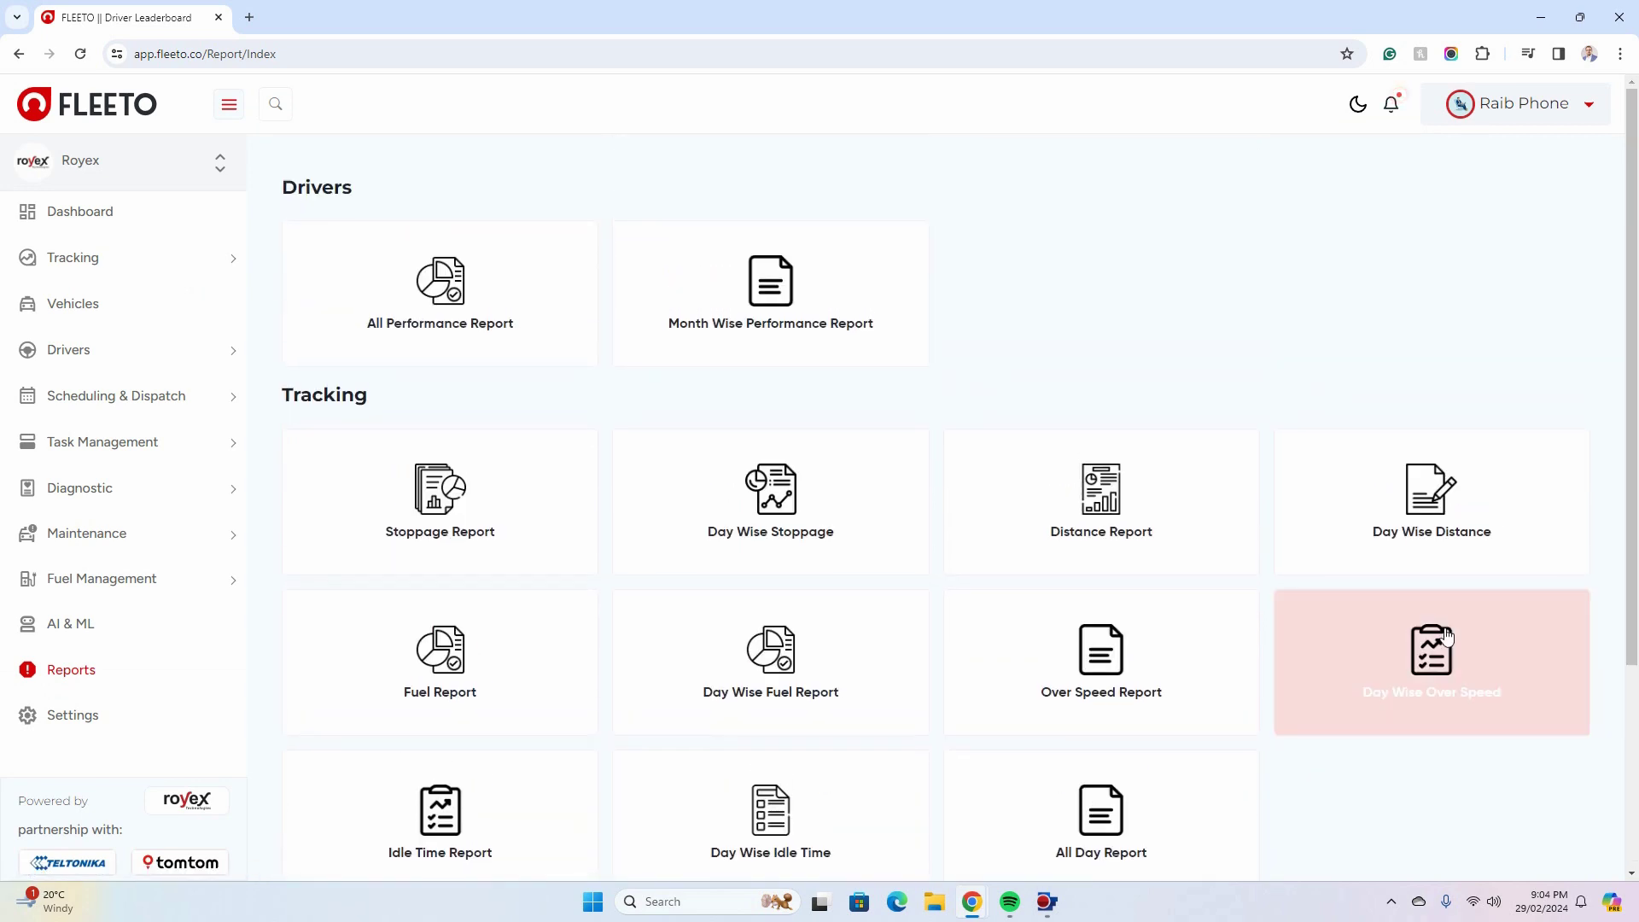
- View the Driver Behavior Analysis report from the AI & ML page and log out of the account
{"action": "left_click", "coordinate": [66, 632]}
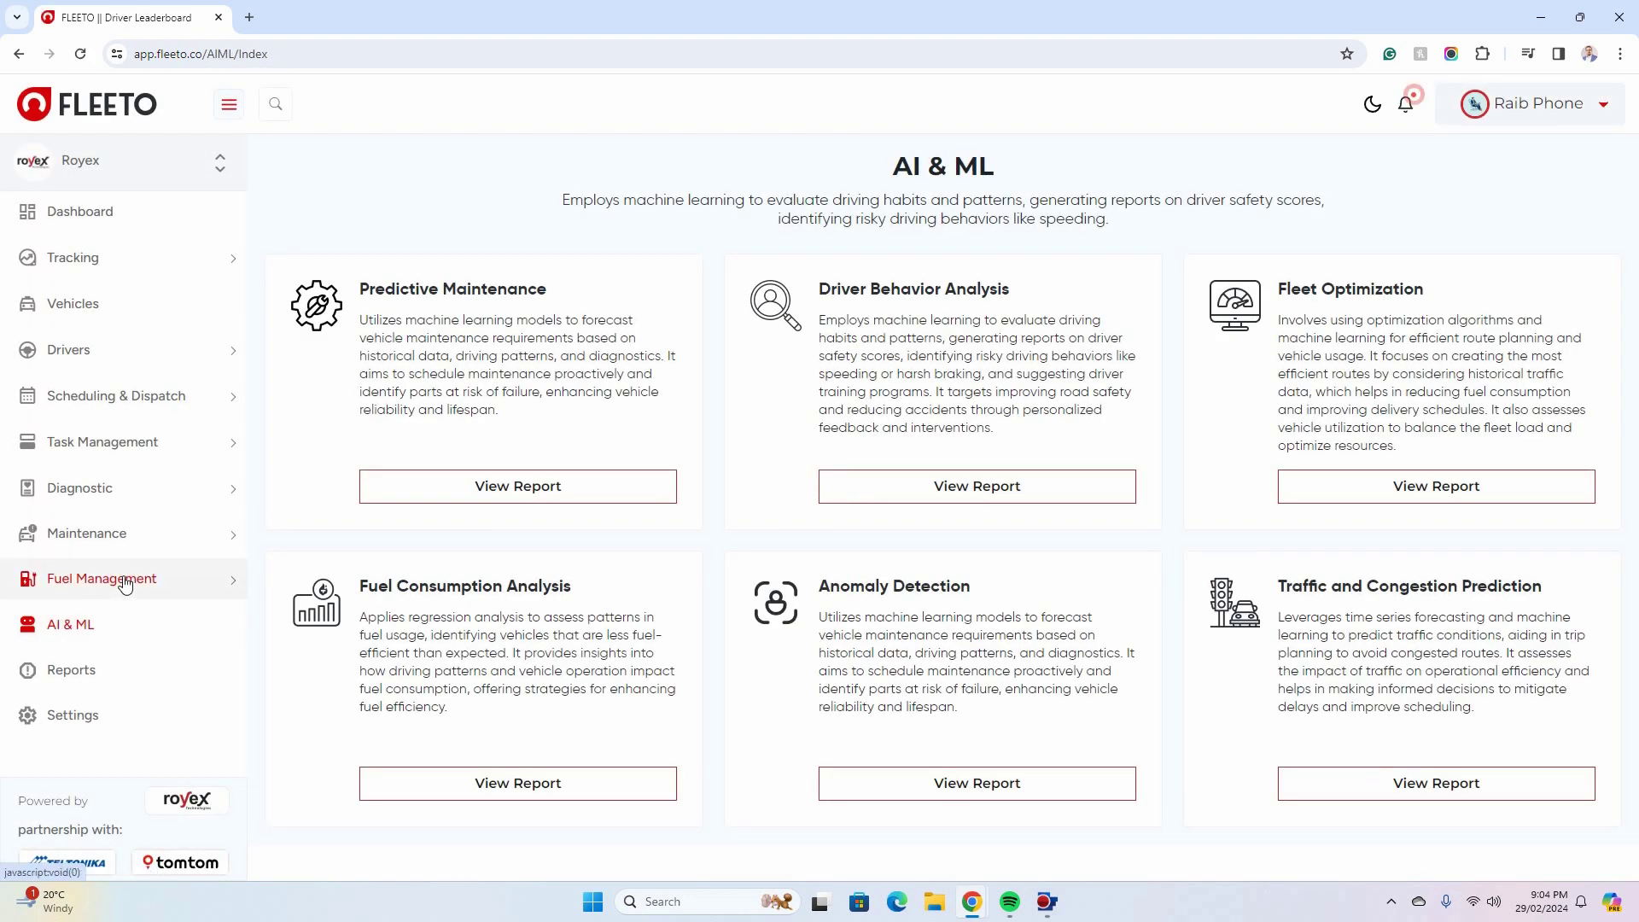
{"action": "left_click", "coordinate": [965, 492]}
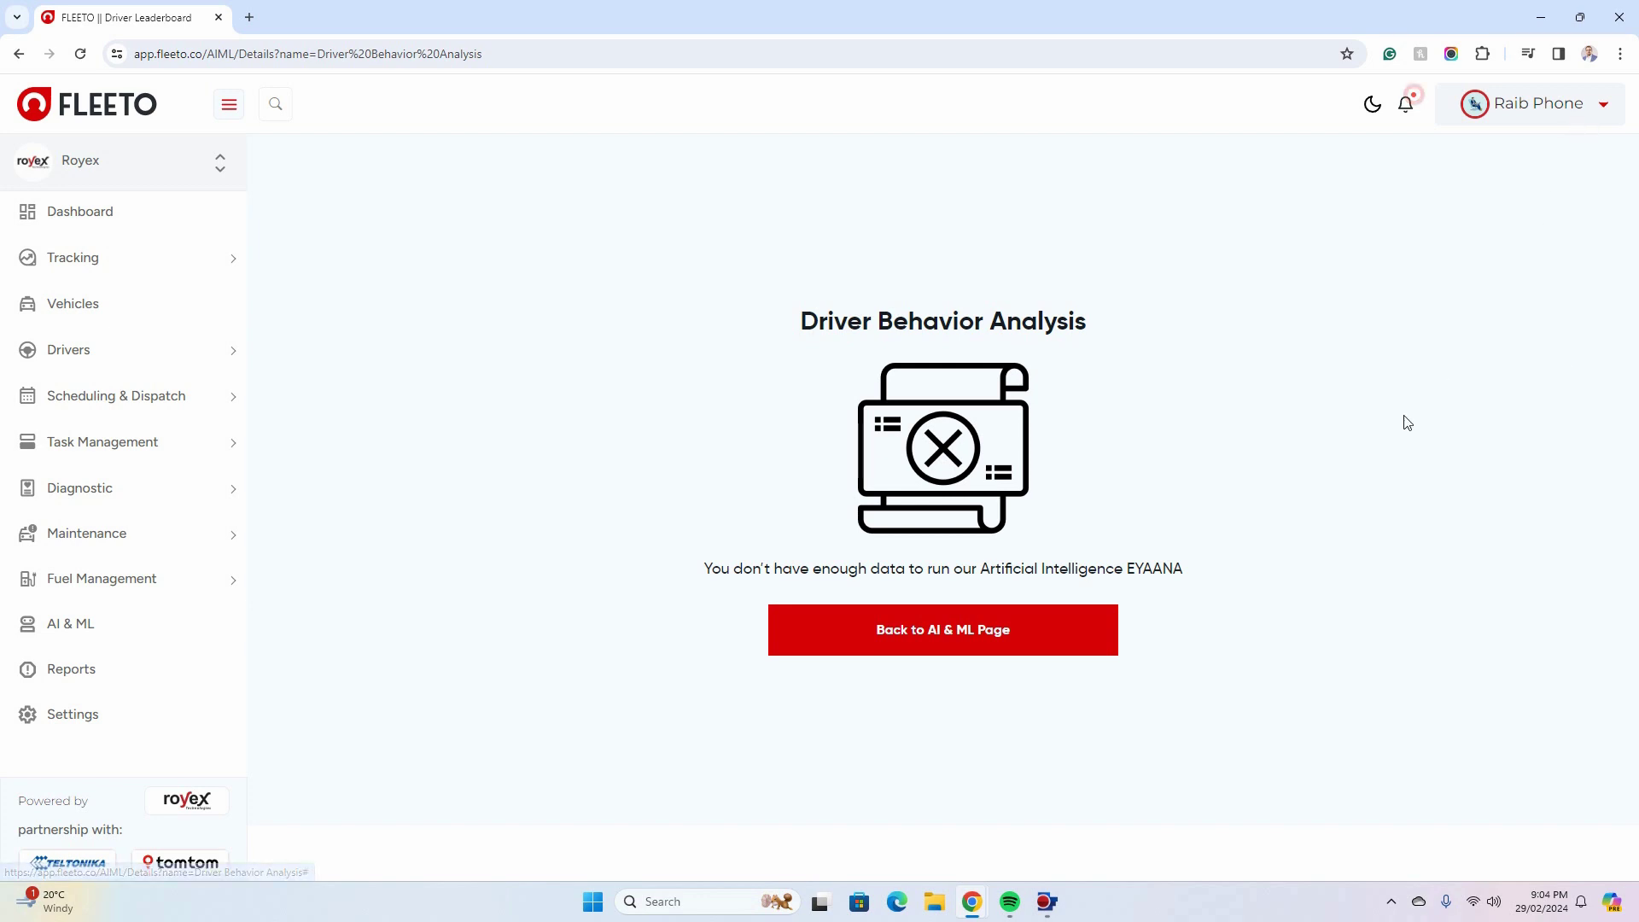
{"action": "left_click", "coordinate": [1517, 104]}
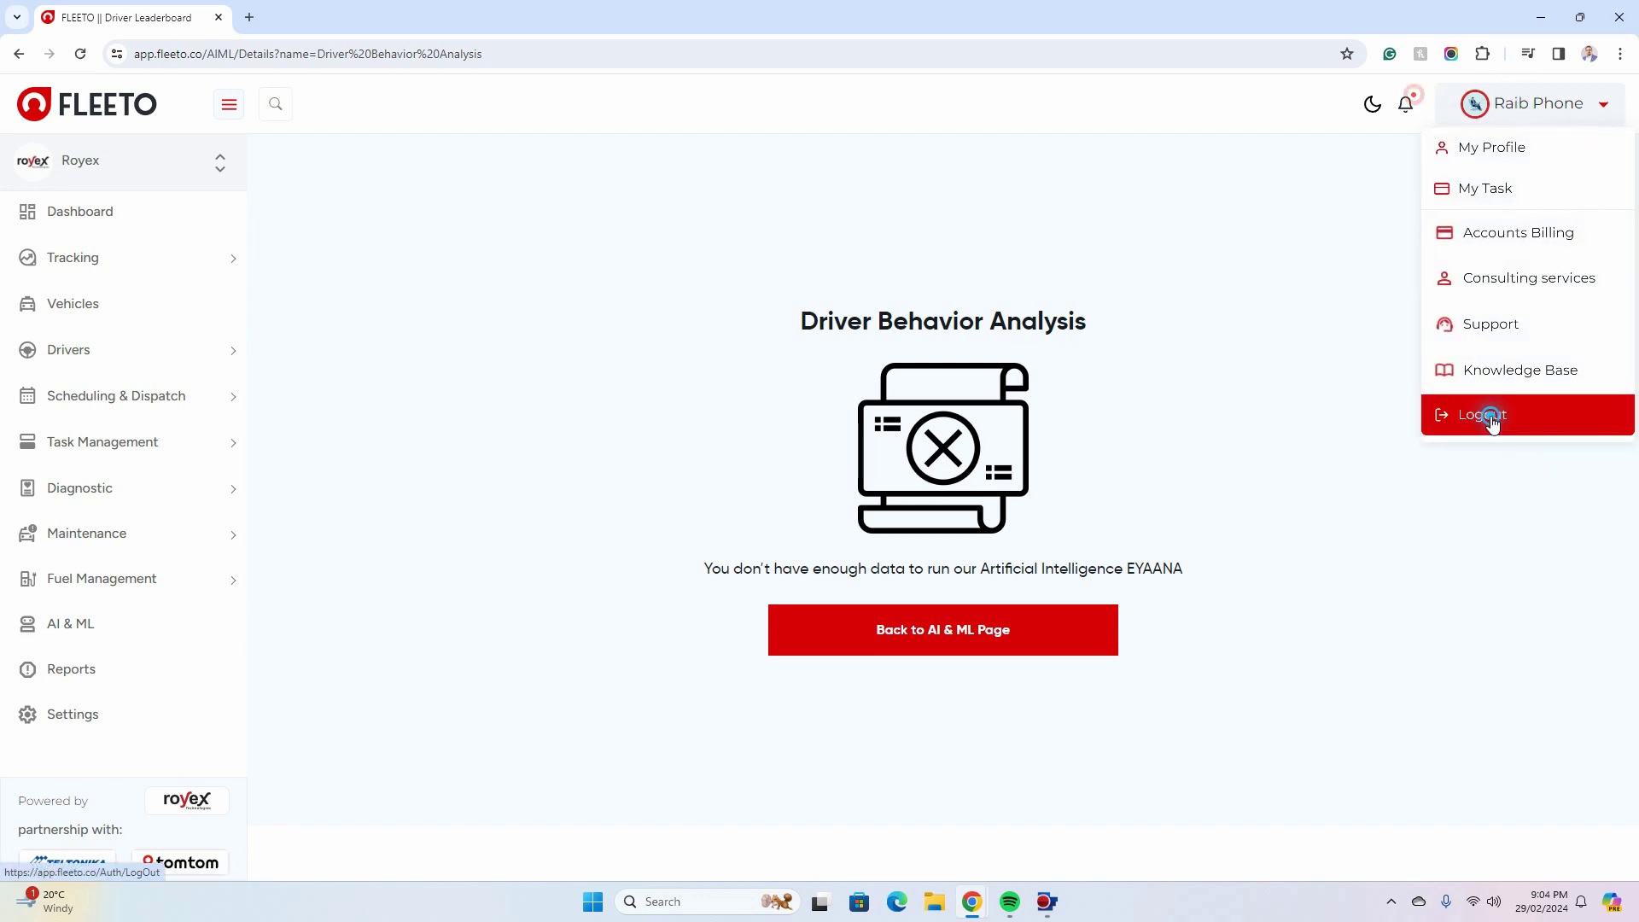
{"action": "left_click", "coordinate": [1489, 413]}
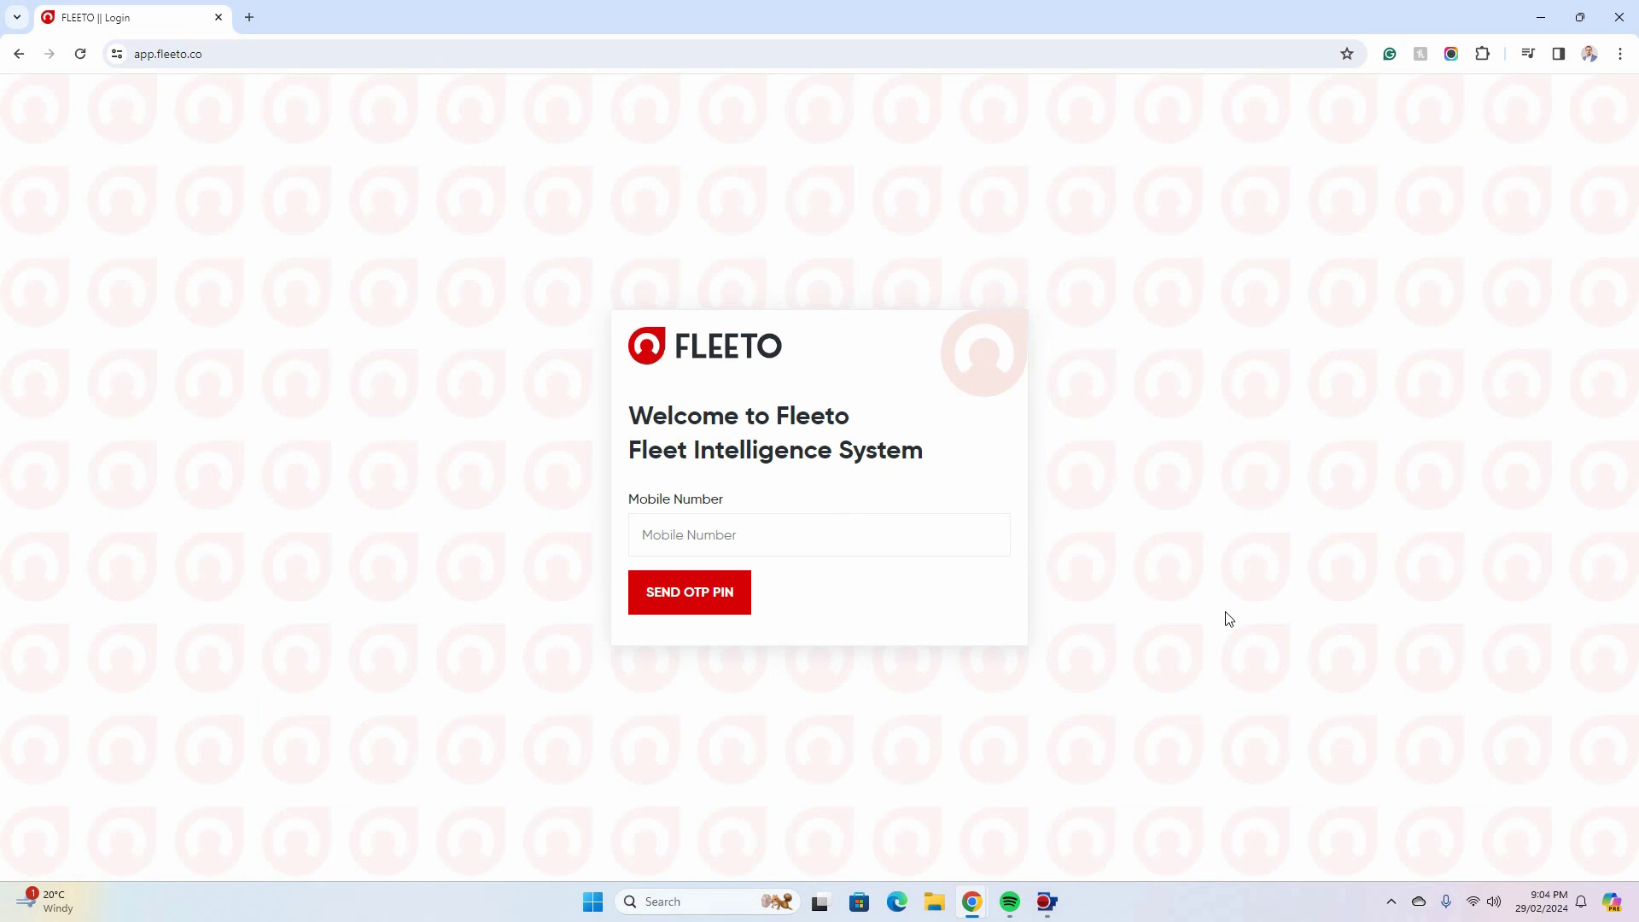